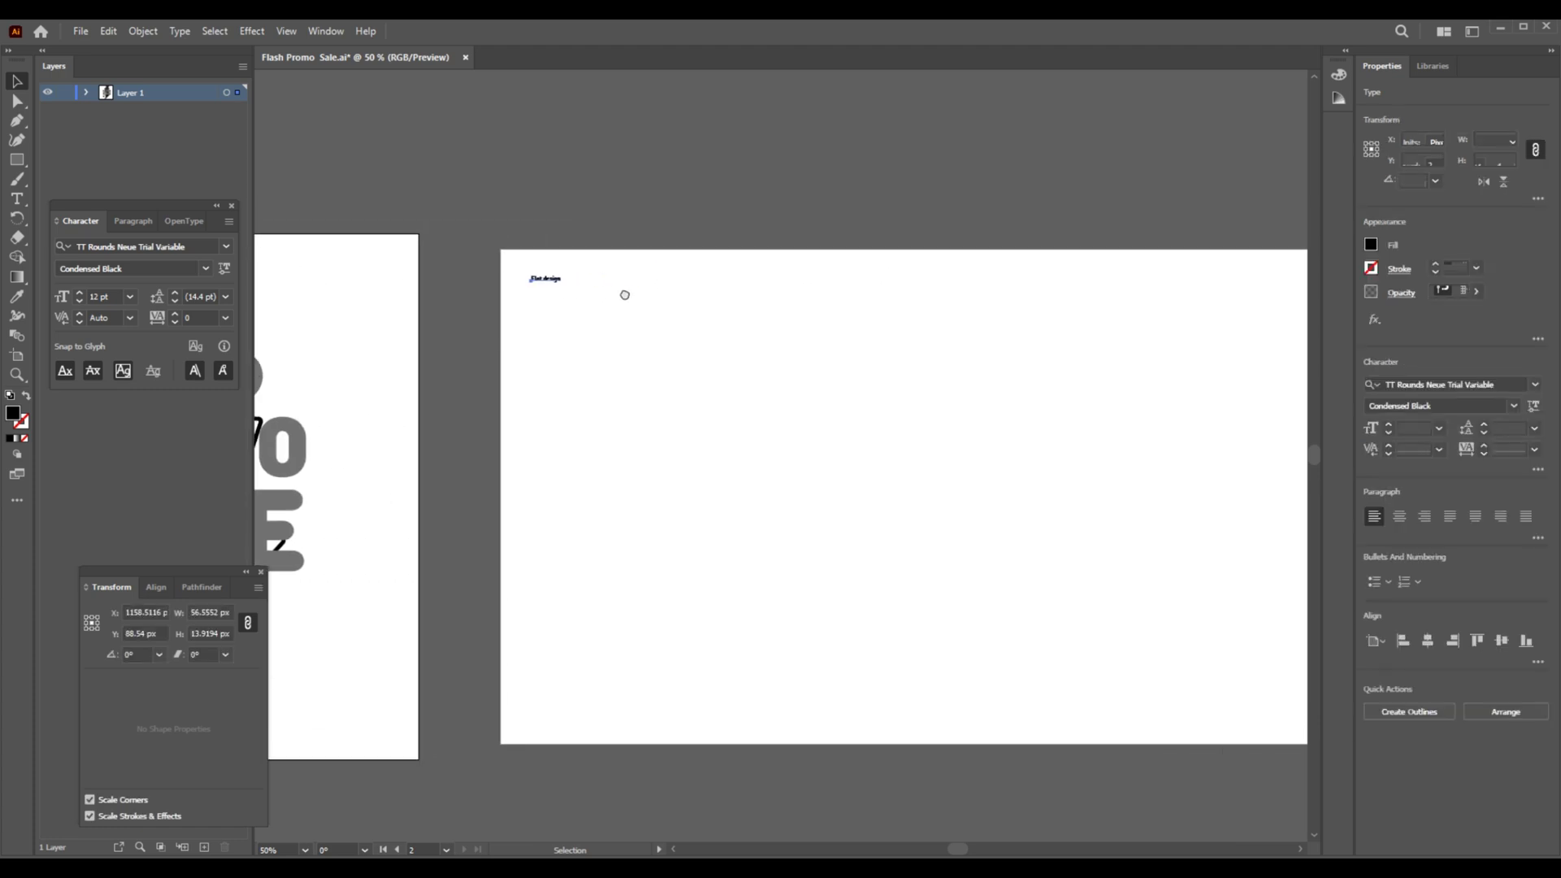
# Replace the "Flat design" label on the wide artboard with "Let's reassemble them and export for Cinema 4D"
pyautogui.keyDown('alt'); pyautogui.scroll(5, 455, 285); pyautogui.keyUp('alt')
pyautogui.doubleClick(459, 288)
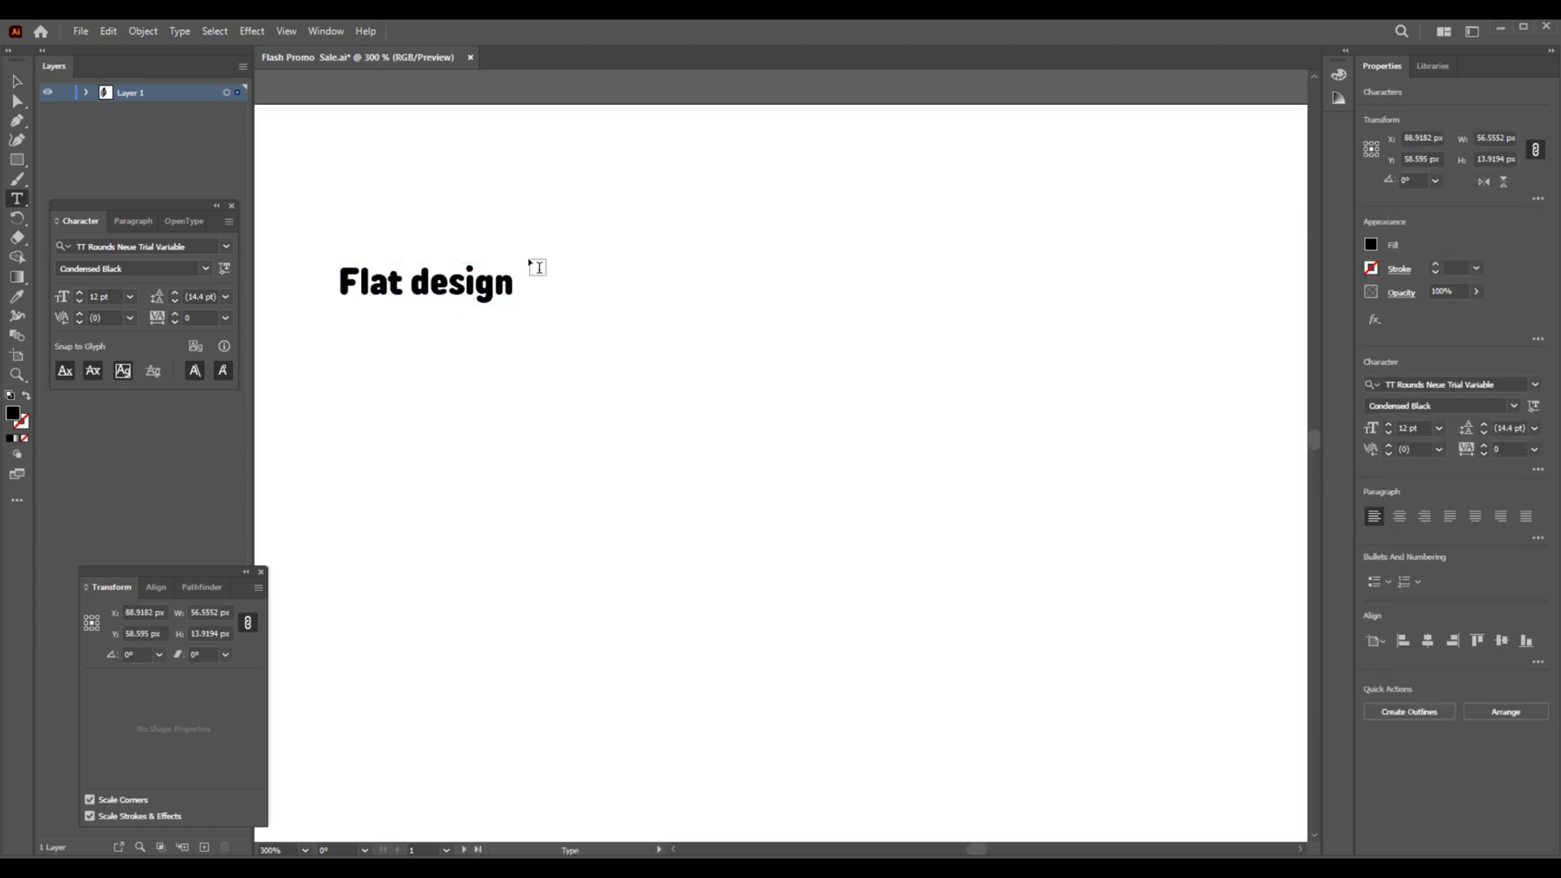
pyautogui.hotkey('ctrl', 'a')
pyautogui.write('L')
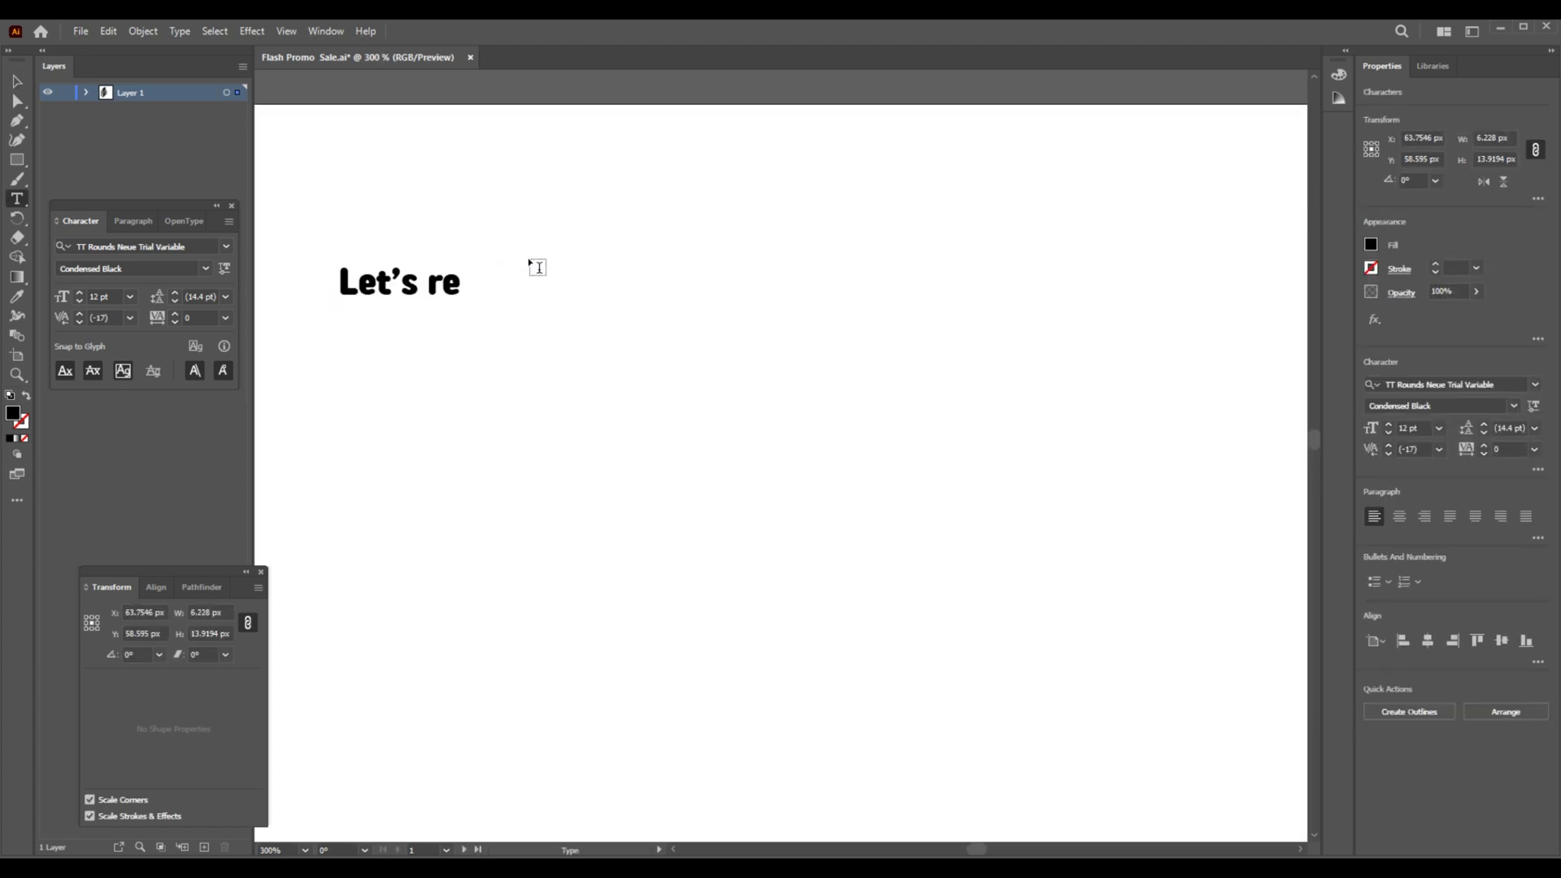
pyautogui.write("et's reassemble them and ex")
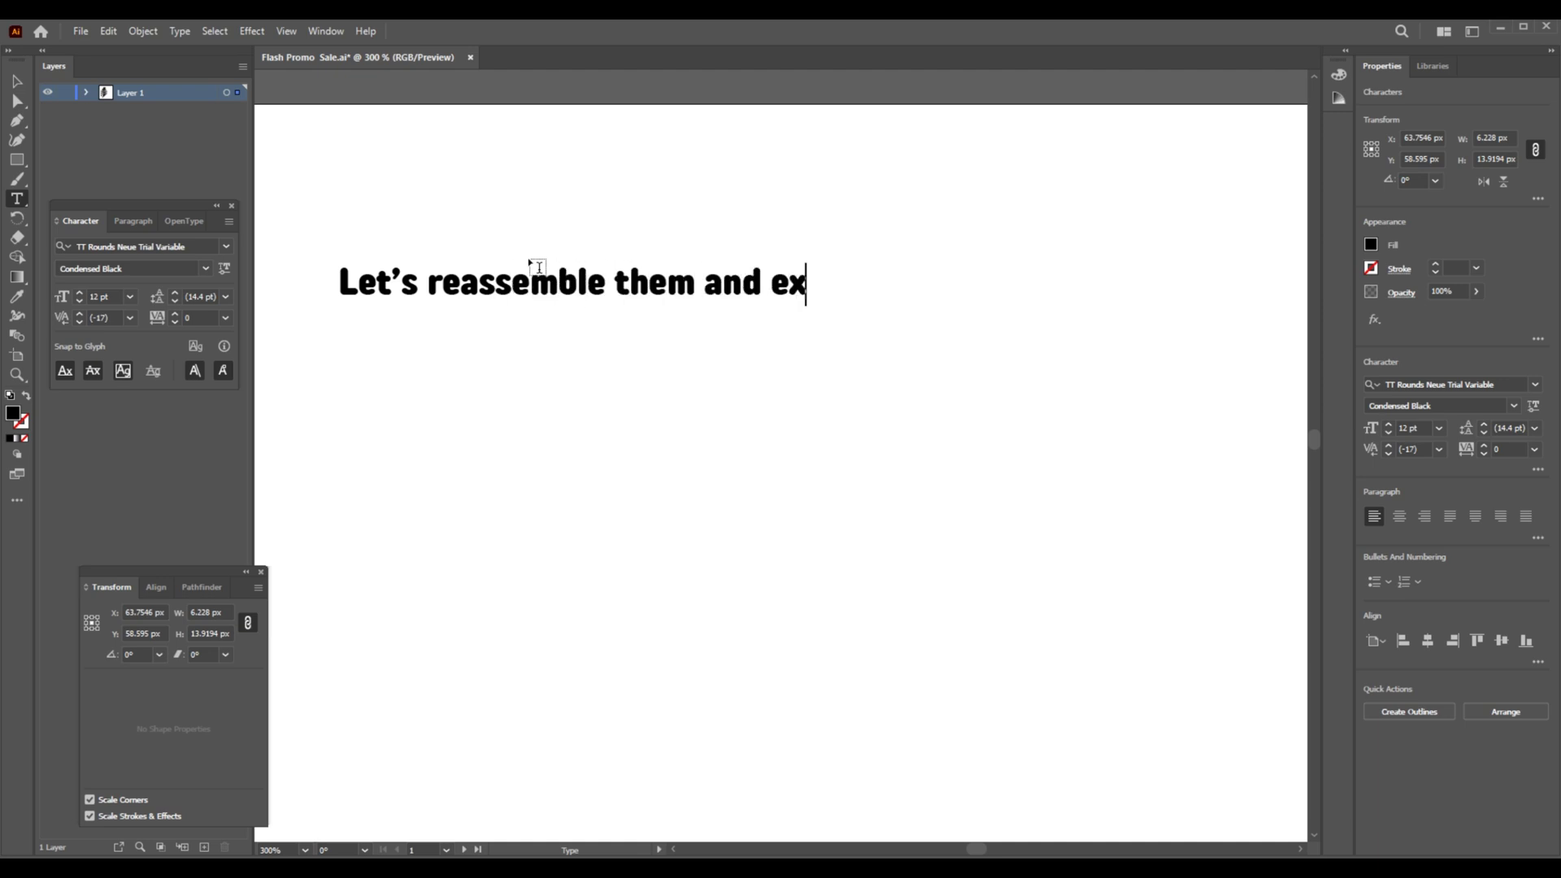
pyautogui.write('port for Cinema 4D')
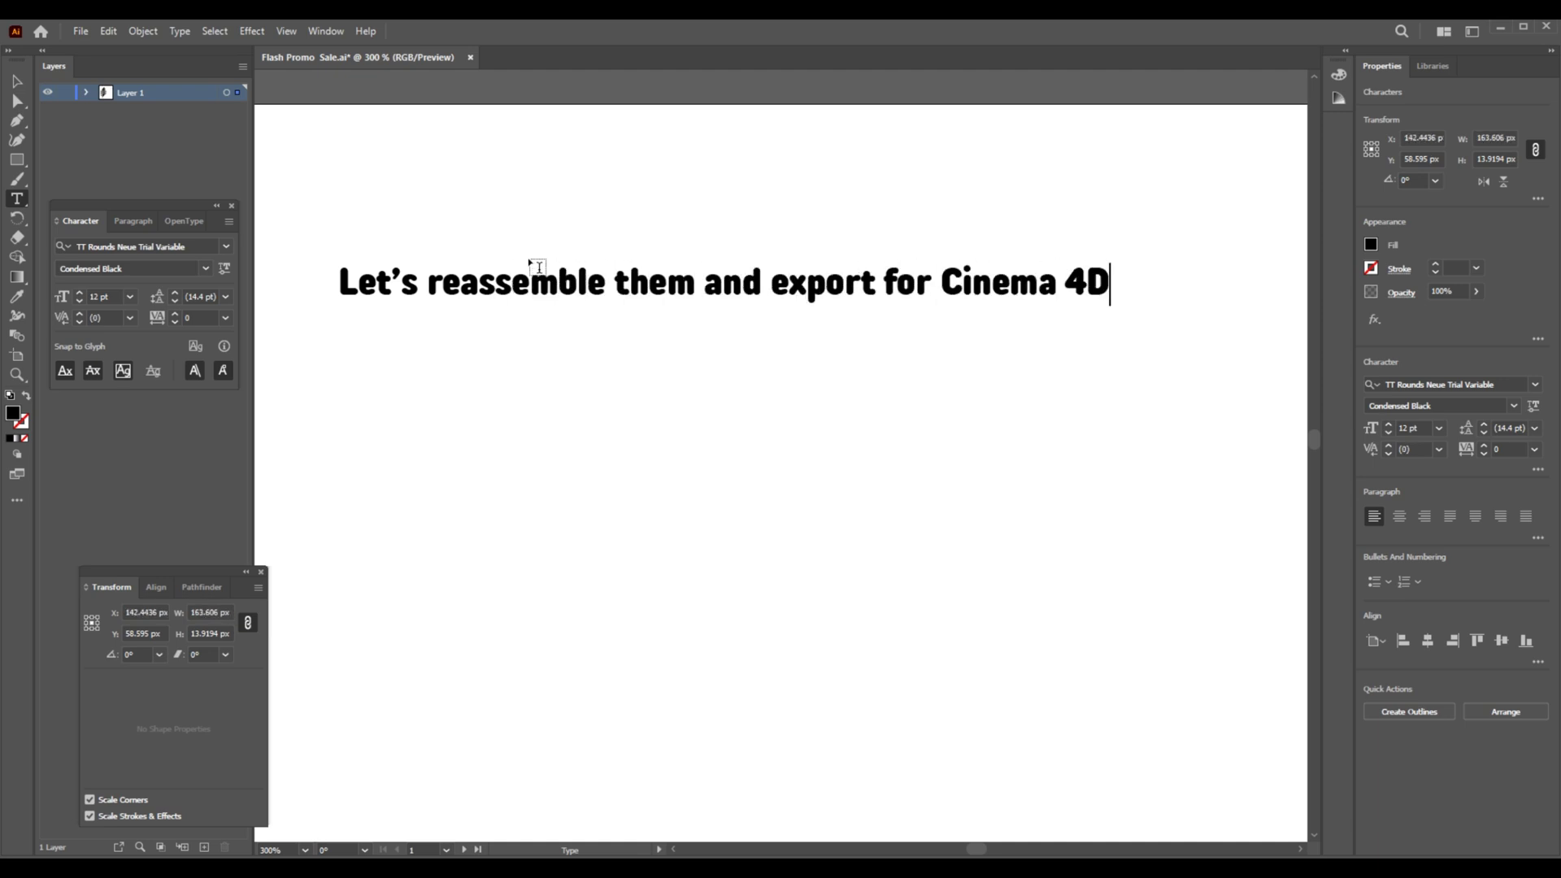
pyautogui.press('Escape')
pyautogui.click(560, 209)
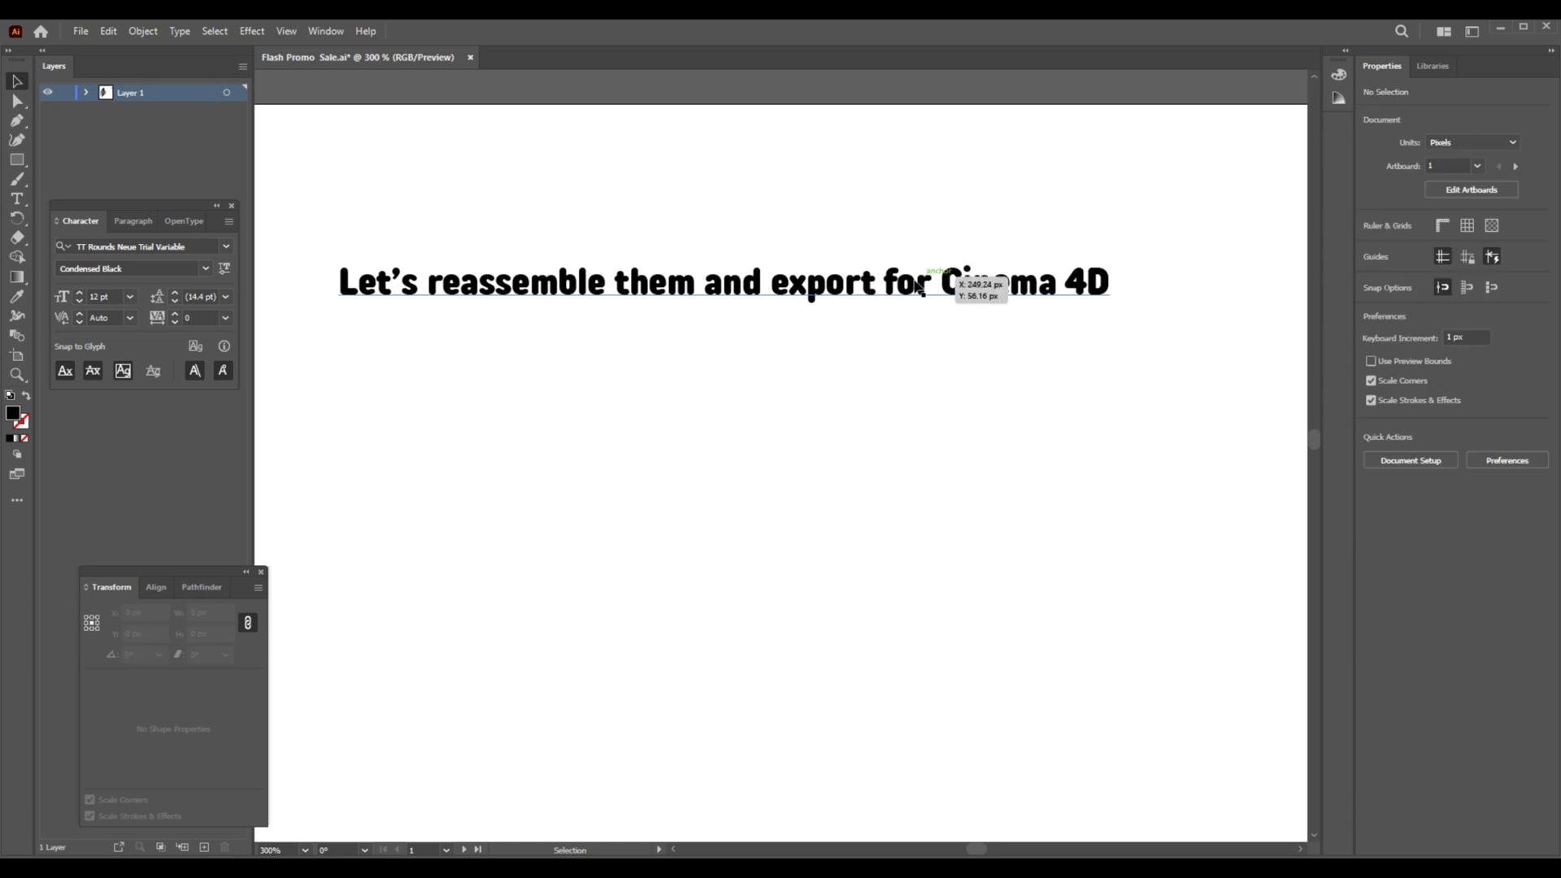
# Insert the word "it" before "for" in the Cinema 4D note
pyautogui.press('t')
pyautogui.click(933, 281)
pyautogui.write('it')
pyautogui.press('Escape')
pyautogui.click(598, 354)
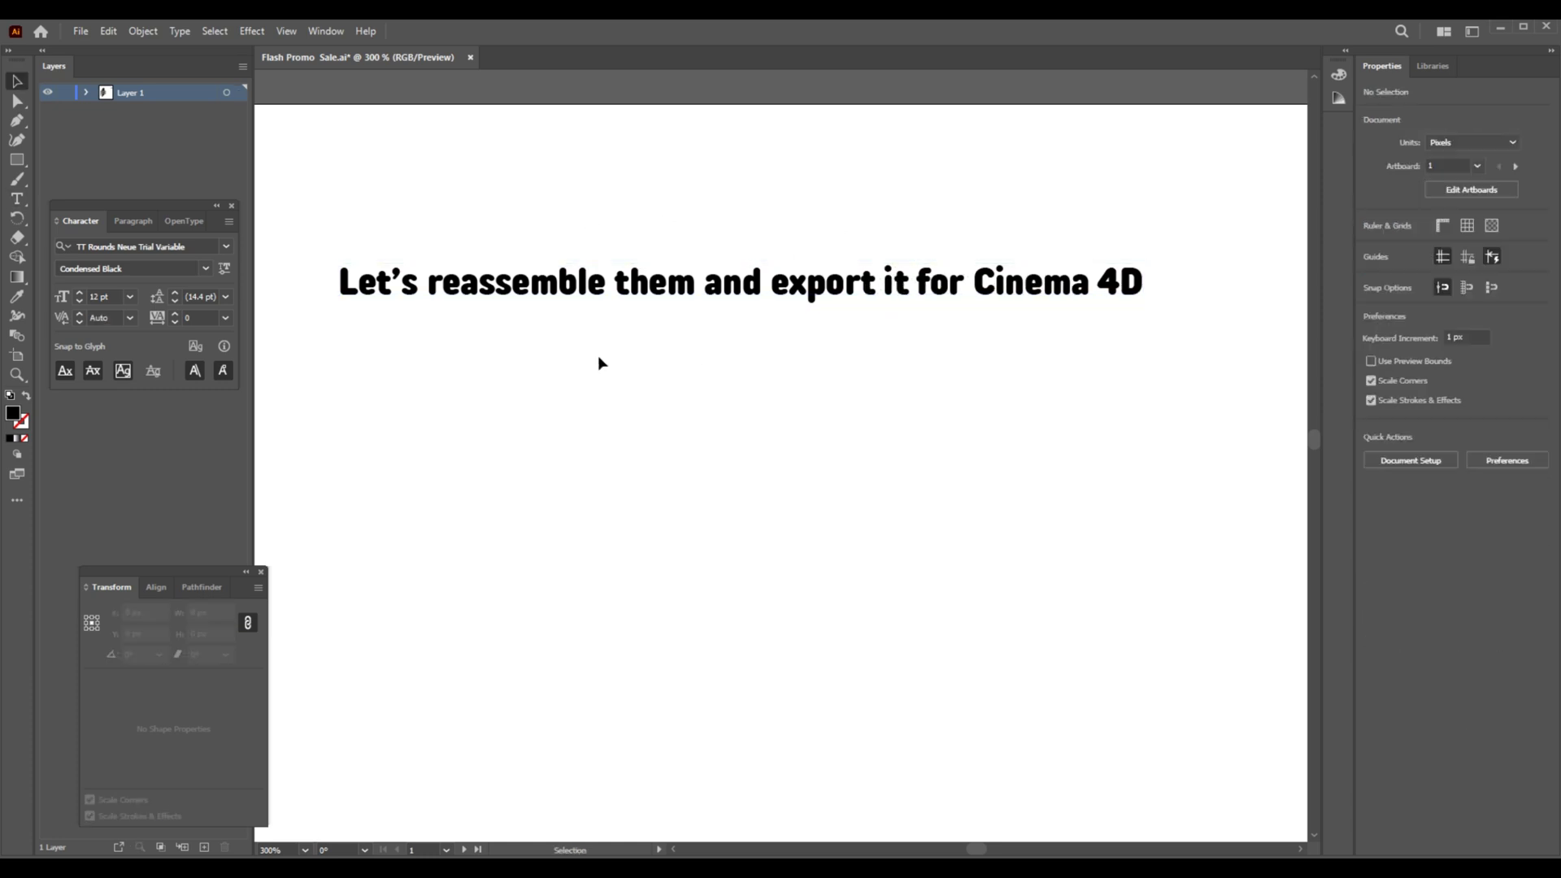
# Fill the Cinema 4D note with light grey and move it up to the wide artboard's top edge
pyautogui.click(592, 294)
pyautogui.doubleClick(12, 413)
pyautogui.moveTo(828, 540); pyautogui.dragTo(803, 528)
pyautogui.press('Return')
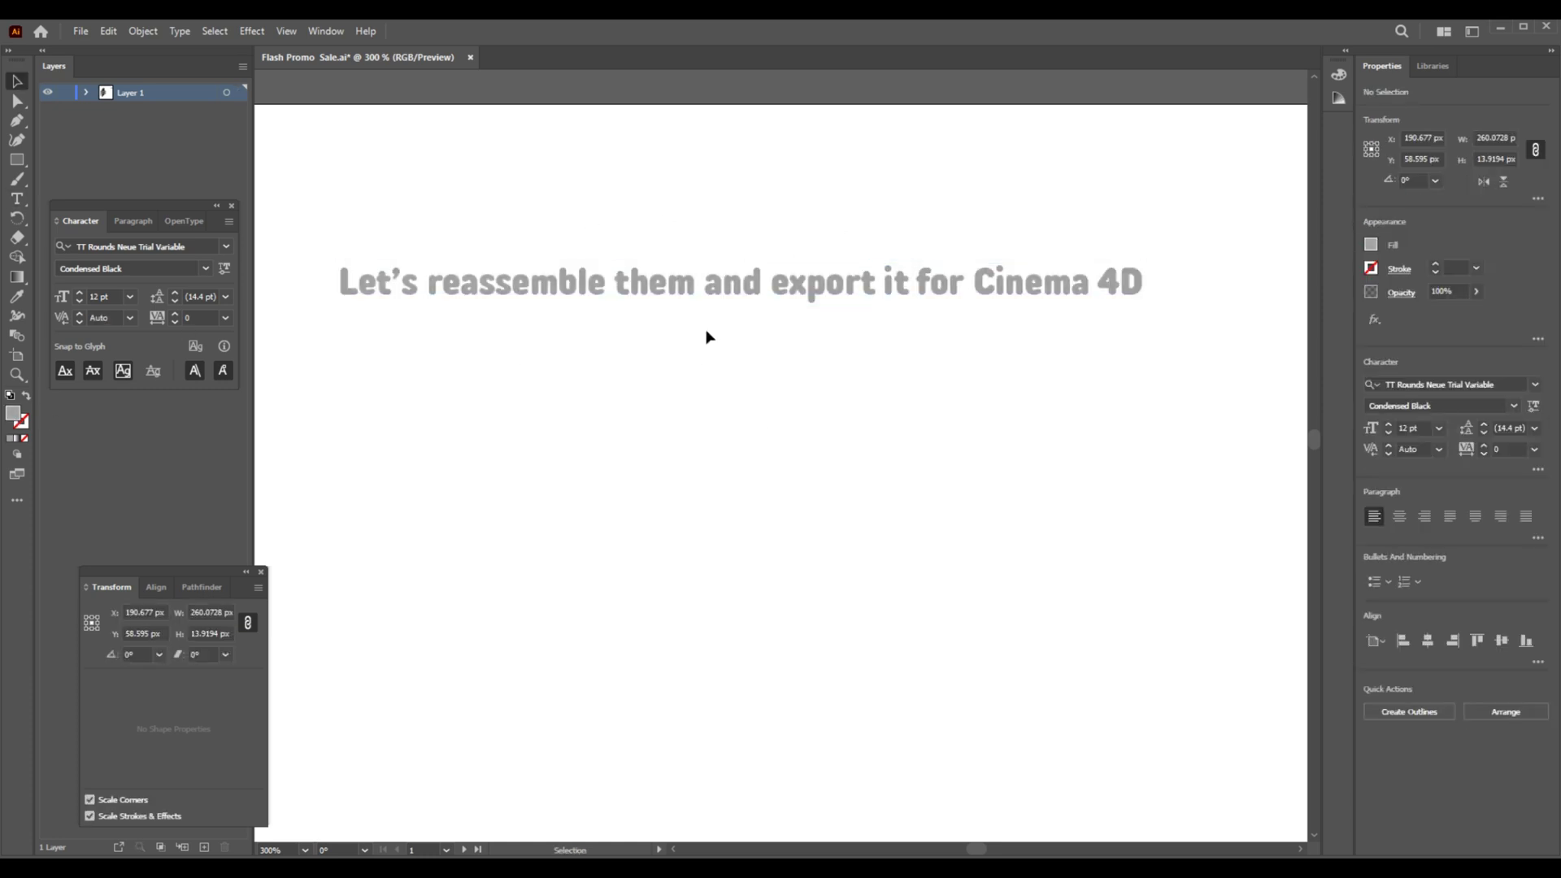
pyautogui.moveTo(671, 286); pyautogui.dragTo(669, 167)
pyautogui.click(620, 240)
# Add the caption "This is how we want our final render to look like" below the lightning bolt on the portrait artboard
pyautogui.keyDown('alt'); pyautogui.scroll(-2, 621, 250); pyautogui.keyUp('alt')
pyautogui.keyDown('alt'); pyautogui.scroll(-3, 690, 282); pyautogui.keyUp('alt')
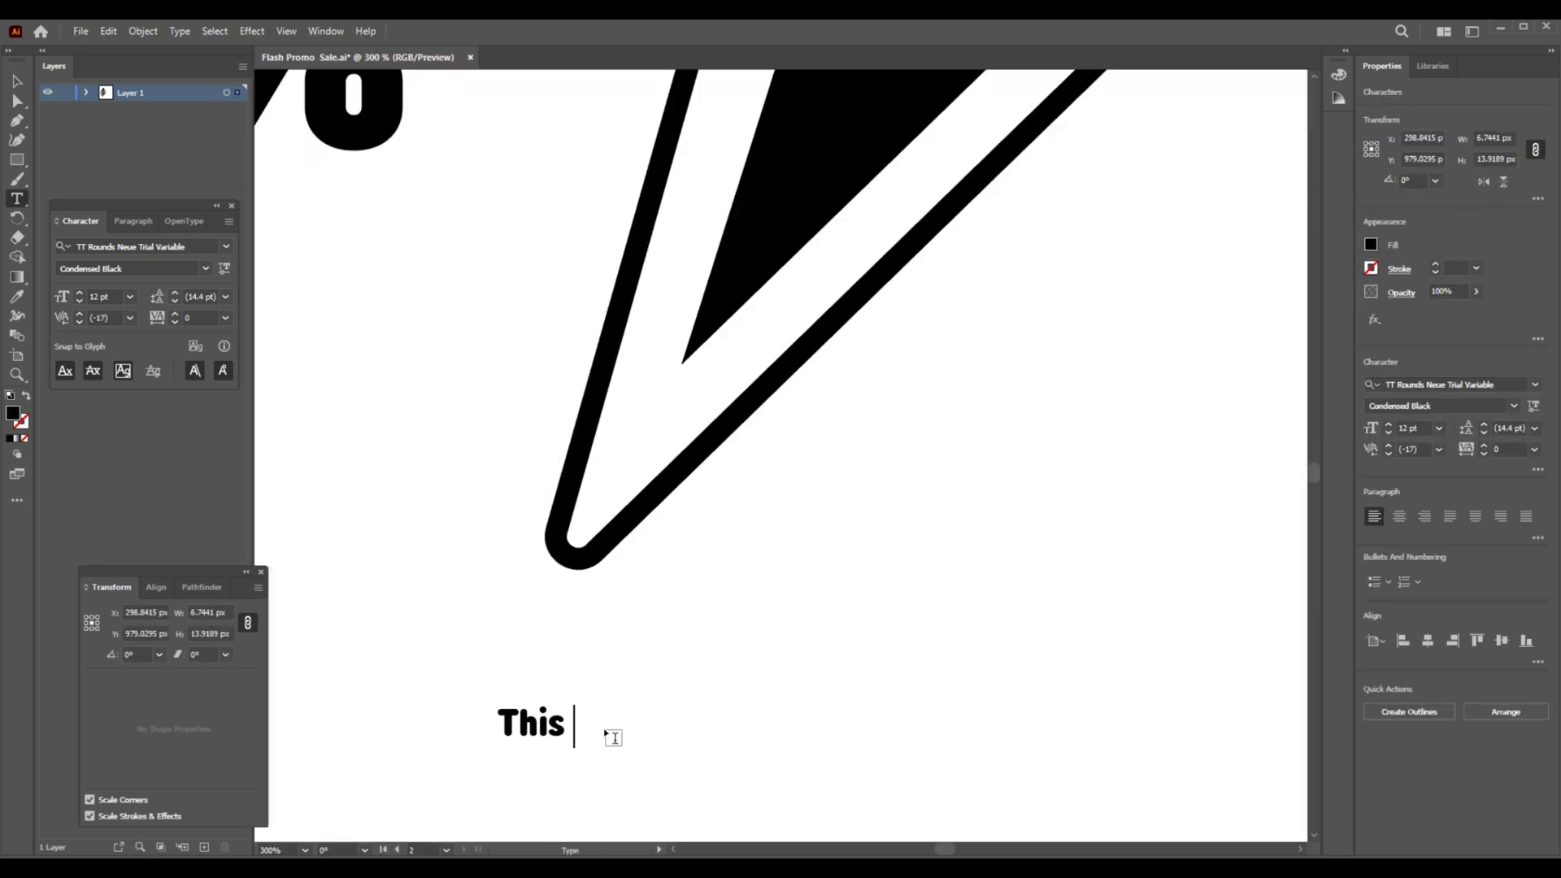
pyautogui.write('is how we want our')
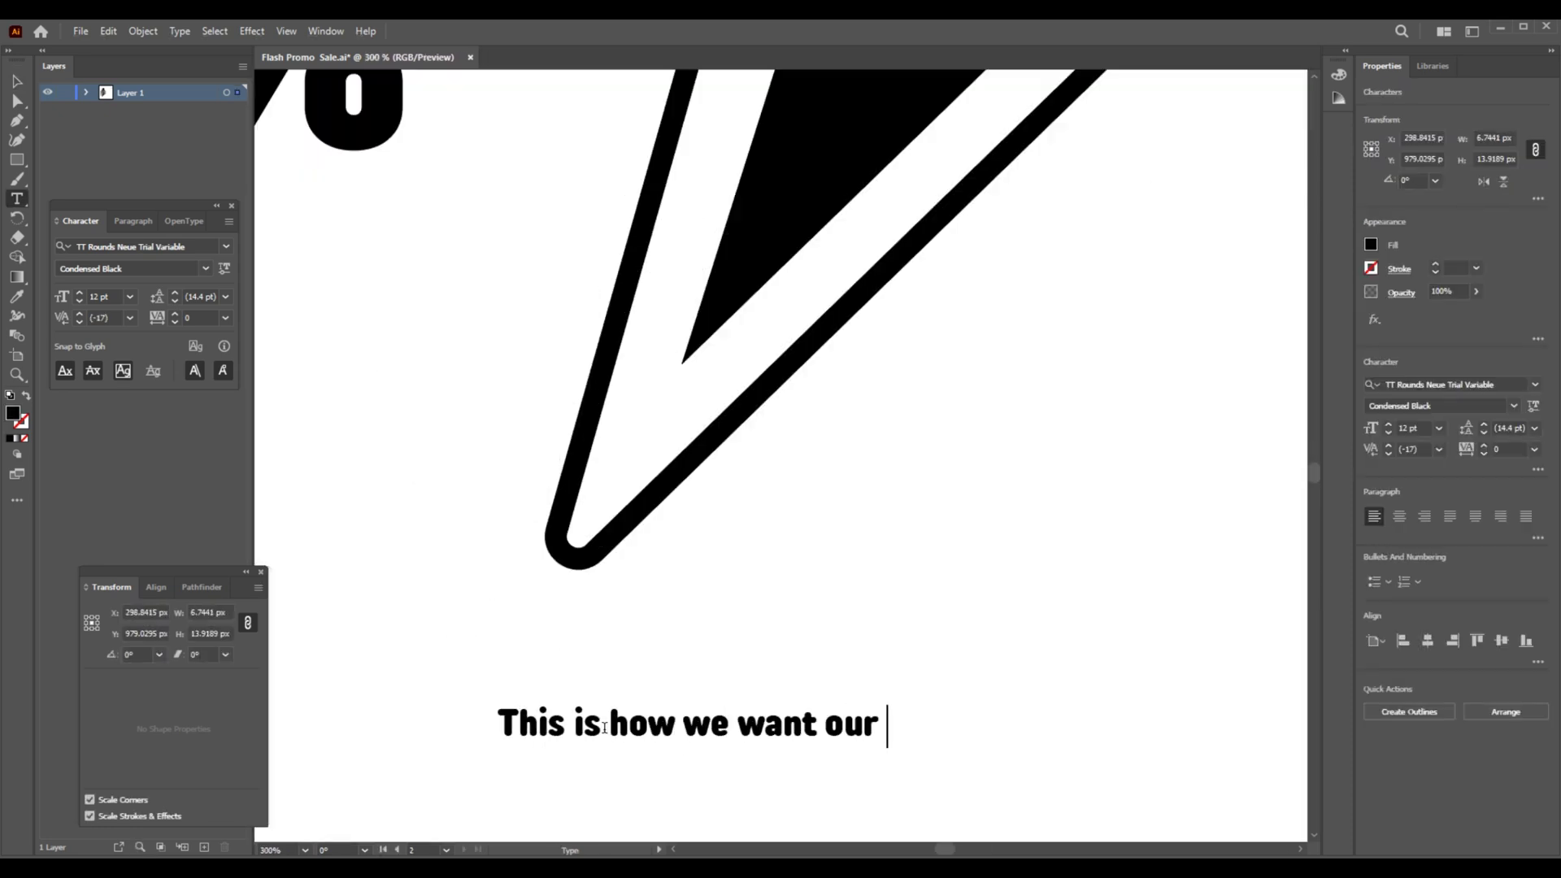
pyautogui.write(' final render to look like')
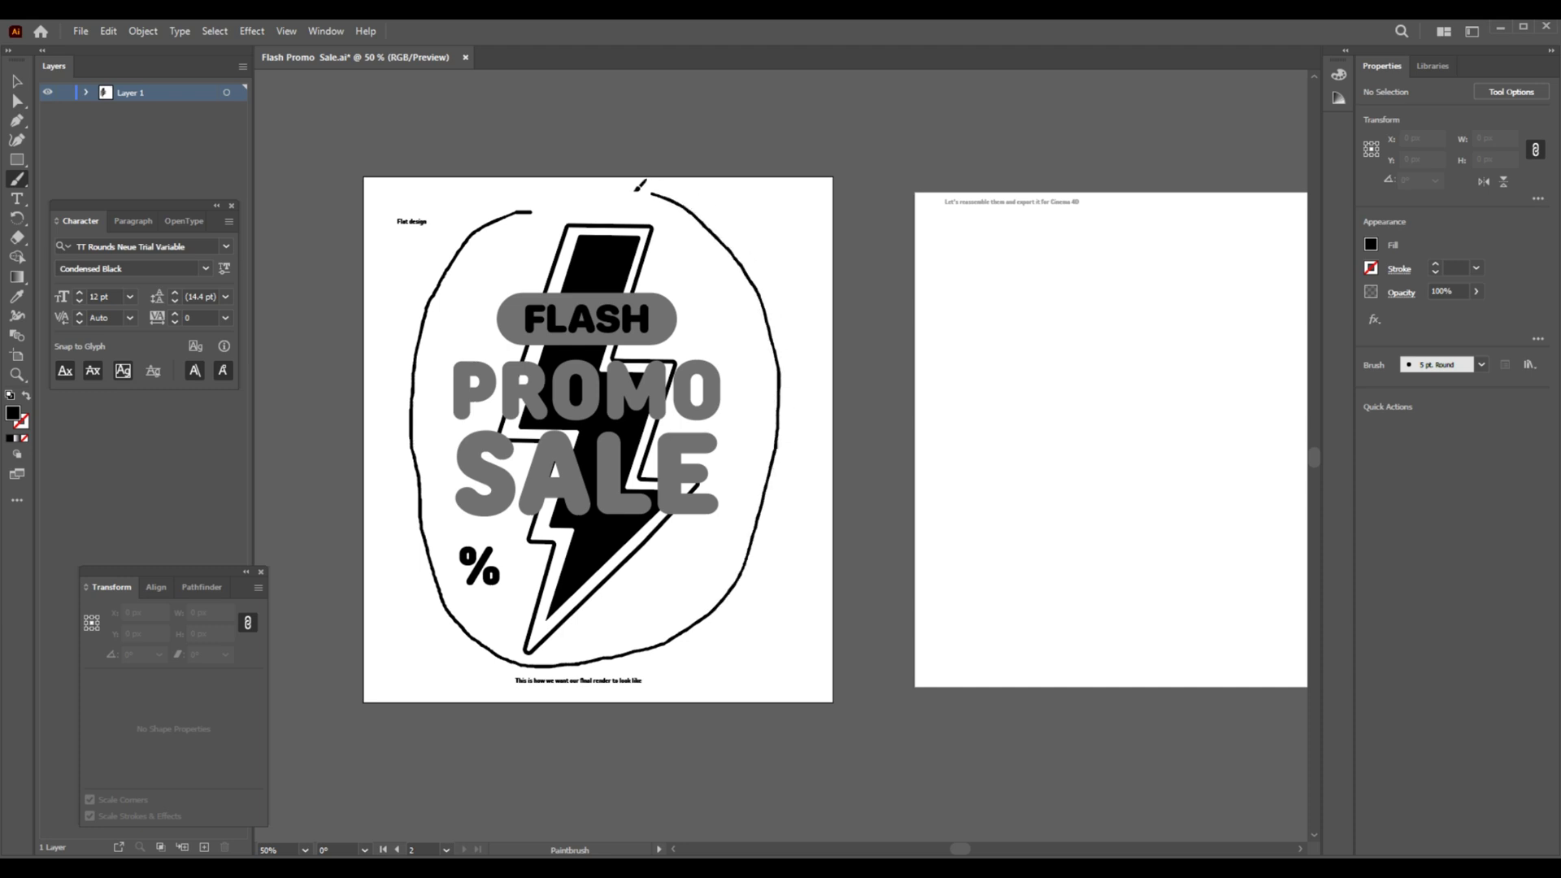
# Paint a freehand loop around the whole flash sale design and set its stroke to red DD2A2A
pyautogui.moveTo(529, 213); pyautogui.dragTo(550, 205)
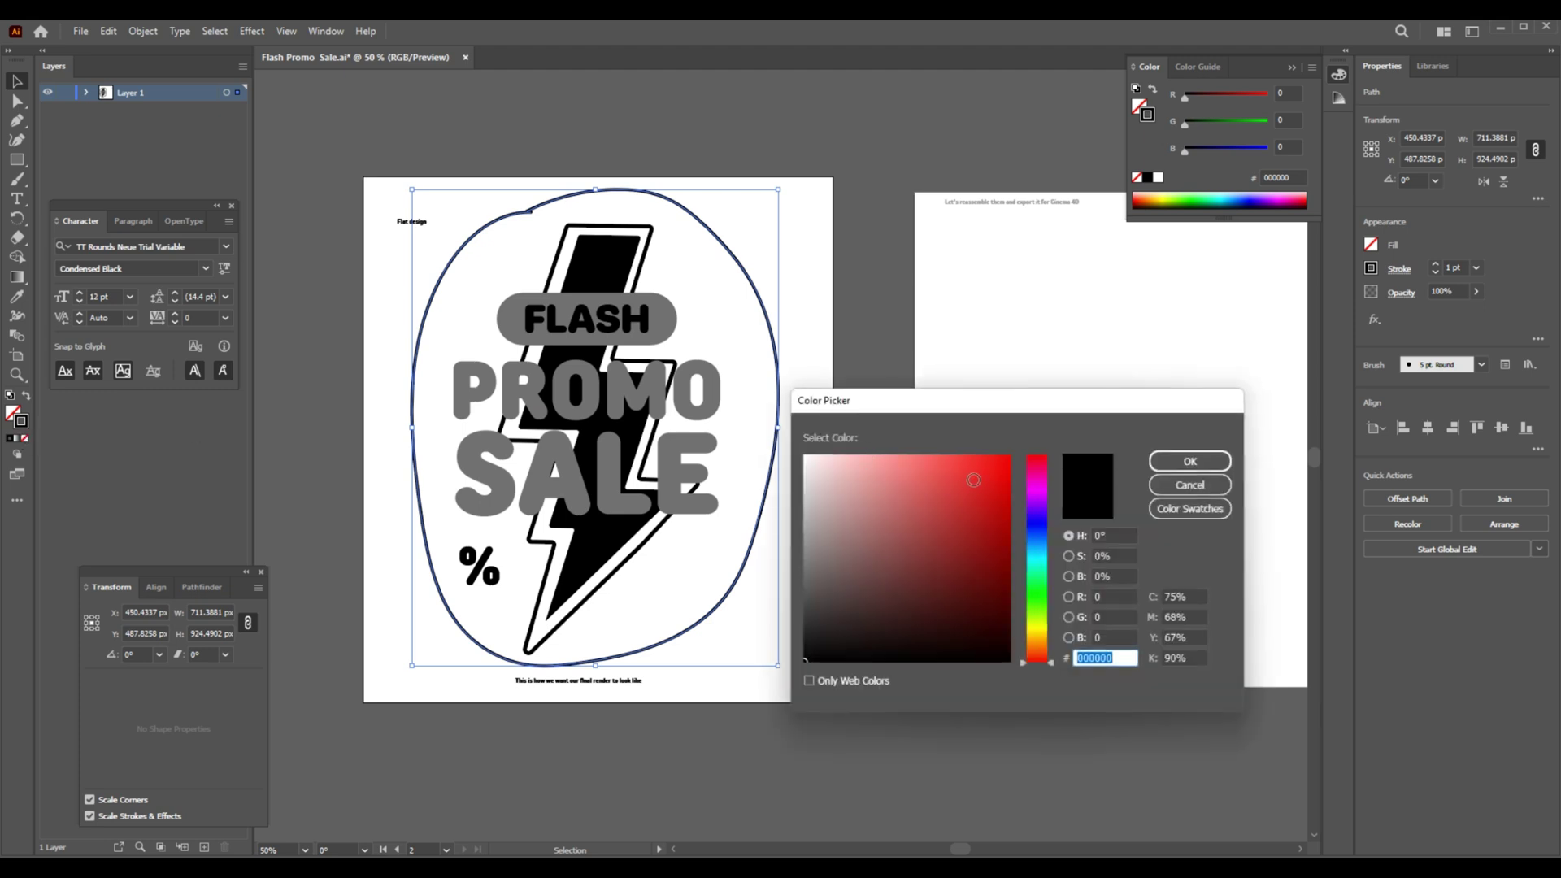
pyautogui.click(973, 480)
pyautogui.click(1189, 461)
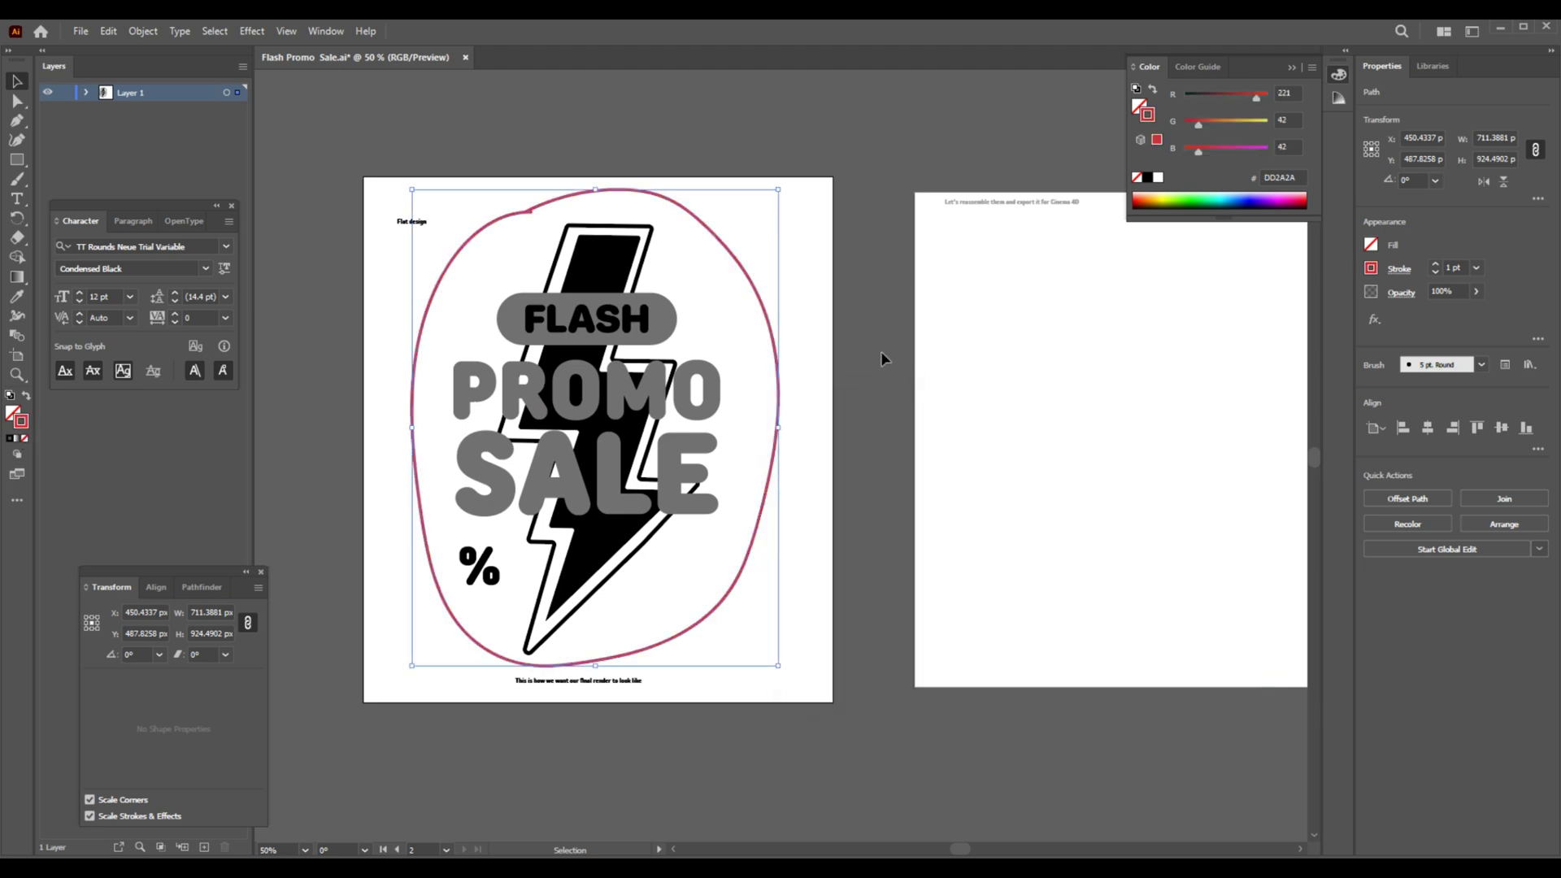
pyautogui.click(847, 382)
# Underline the final render caption with a red brush stroke and paint a curved arrow from it to the design
pyautogui.keyDown('alt'); pyautogui.scroll(5, 673, 691); pyautogui.keyUp('alt')
pyautogui.press('b')
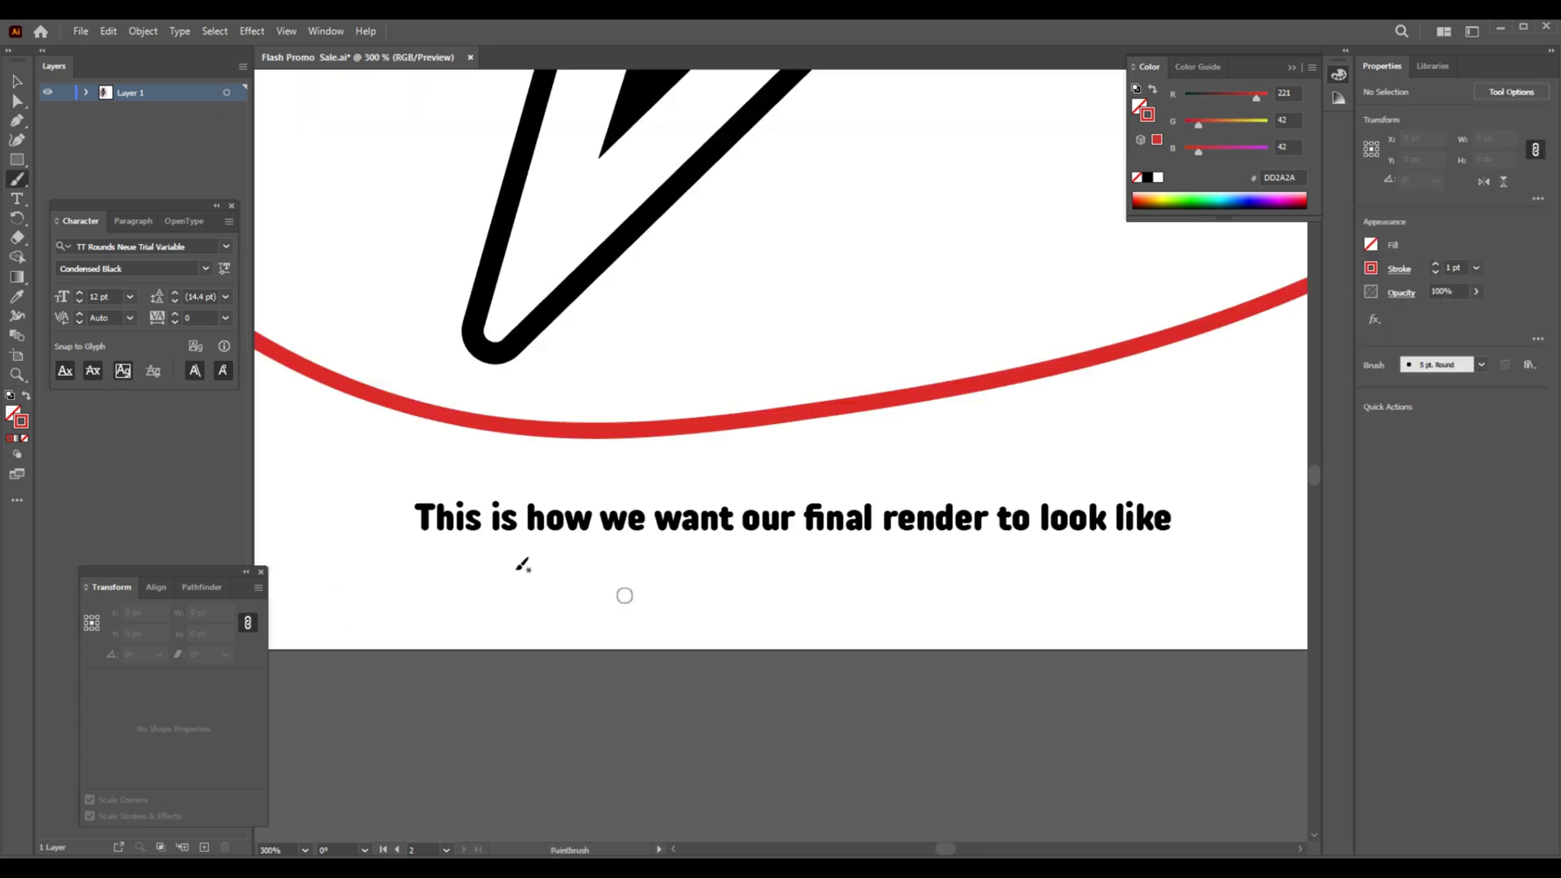
pyautogui.moveTo(411, 556); pyautogui.dragTo(1188, 540)
pyautogui.keyDown('alt'); pyautogui.scroll(-5, 657, 626); pyautogui.keyUp('alt')
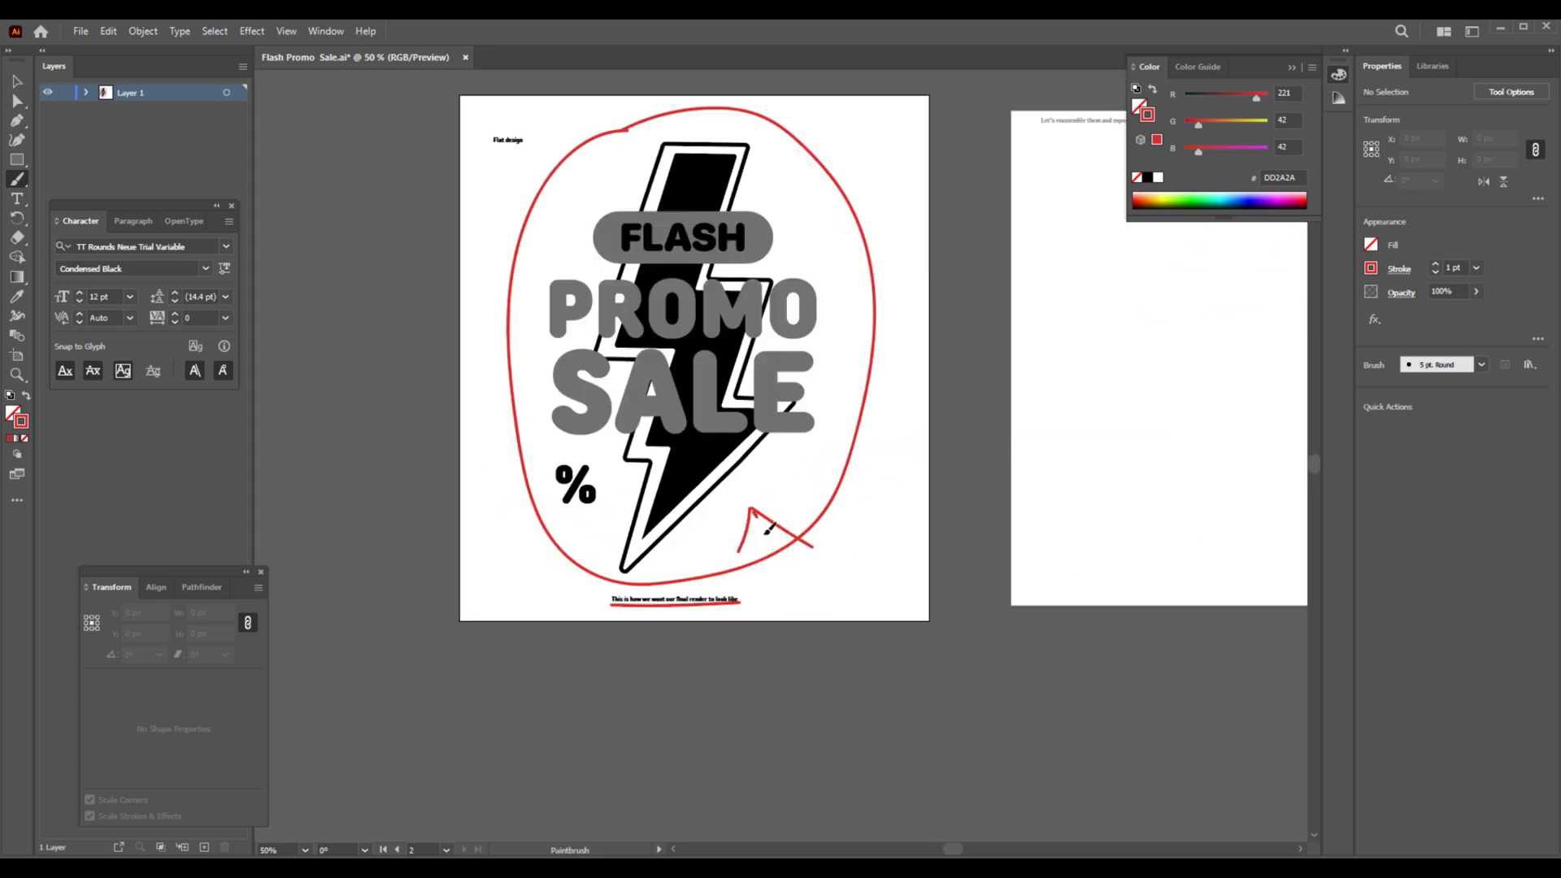
pyautogui.keyDown('alt'); pyautogui.scroll(5, 749, 593); pyautogui.keyUp('alt')
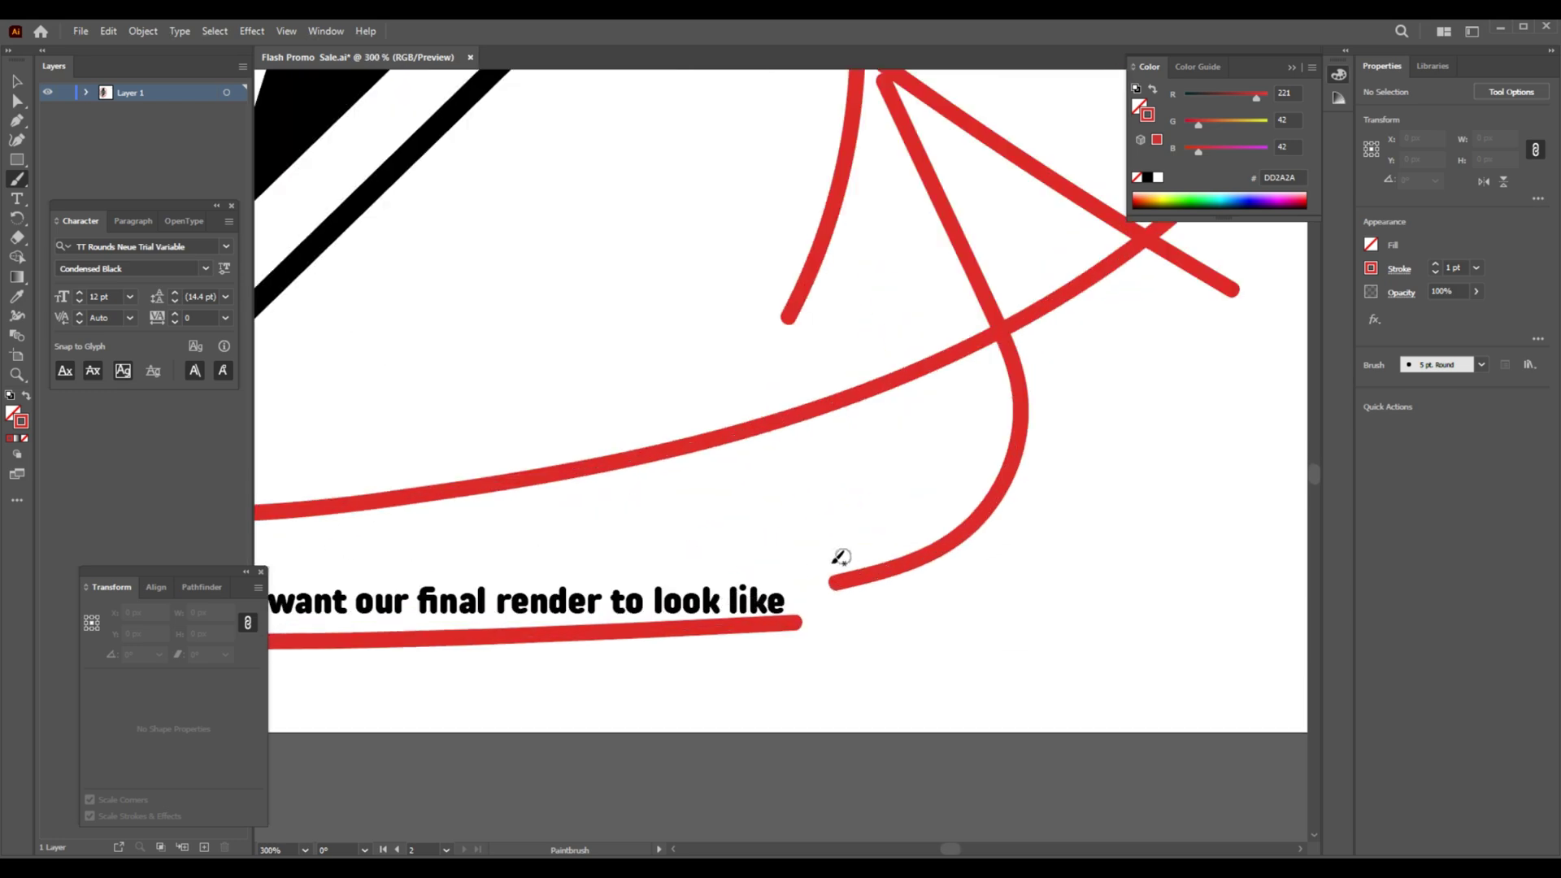
pyautogui.keyDown('alt'); pyautogui.scroll(-3, 866, 606); pyautogui.keyUp('alt')
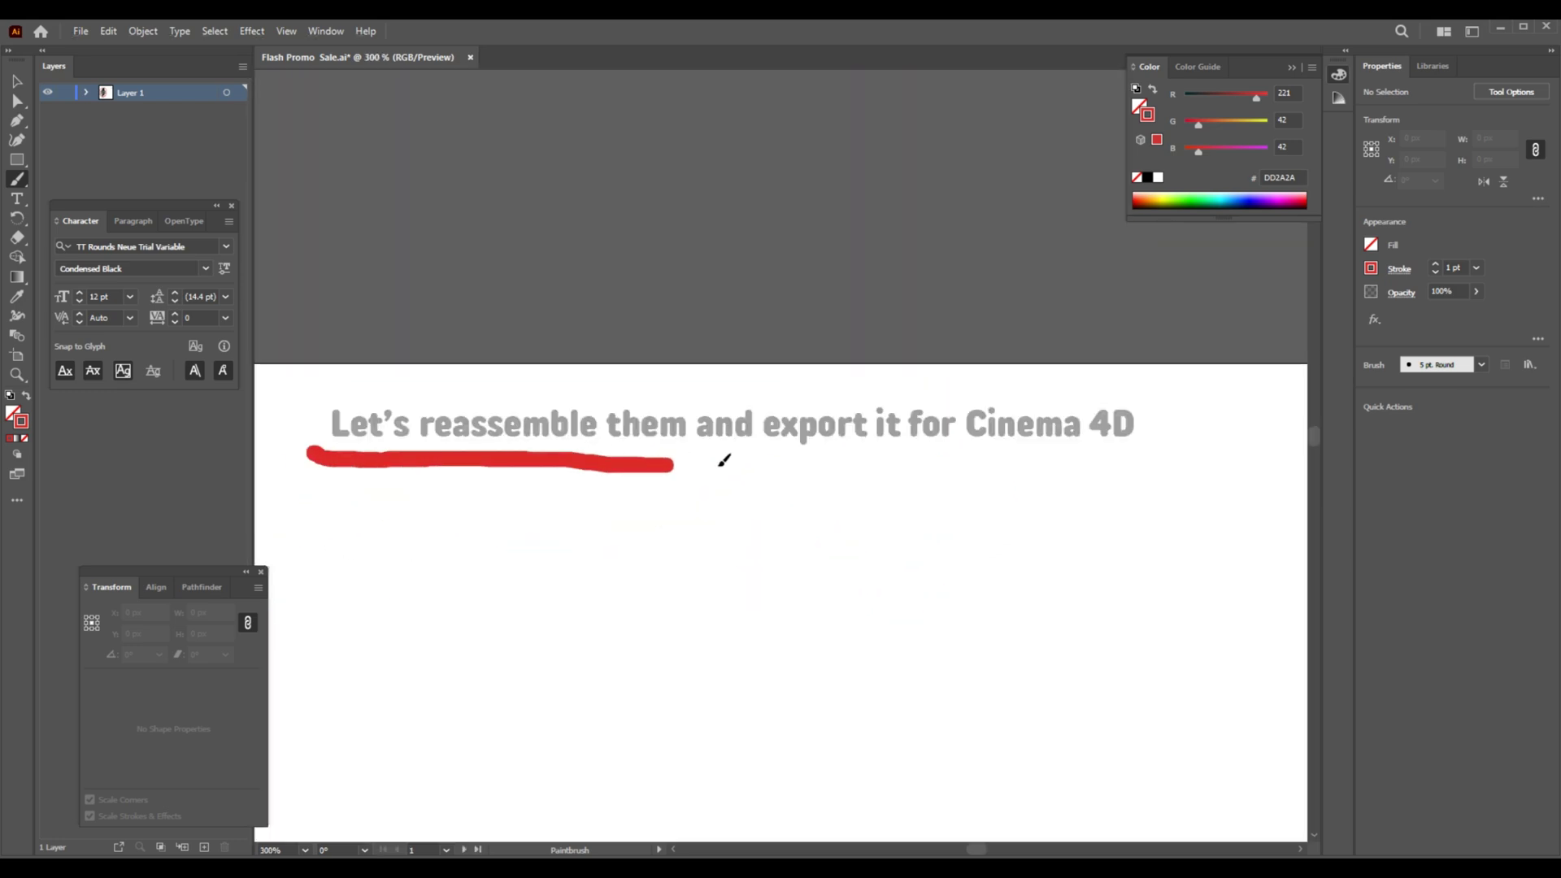
# Paint a red outline around the Cinema 4D note and a small arrow pointing up at it
pyautogui.moveTo(722, 456)
pyautogui.mouseDown()
pyautogui.moveTo(1039, 450)
pyautogui.moveTo(1162, 402)
pyautogui.mouseUp()
pyautogui.moveTo(1068, 376)
pyautogui.mouseDown()
pyautogui.moveTo(592, 375)
pyautogui.moveTo(328, 396)
pyautogui.mouseUp()
pyautogui.moveTo(313, 453); pyautogui.dragTo(309, 458)
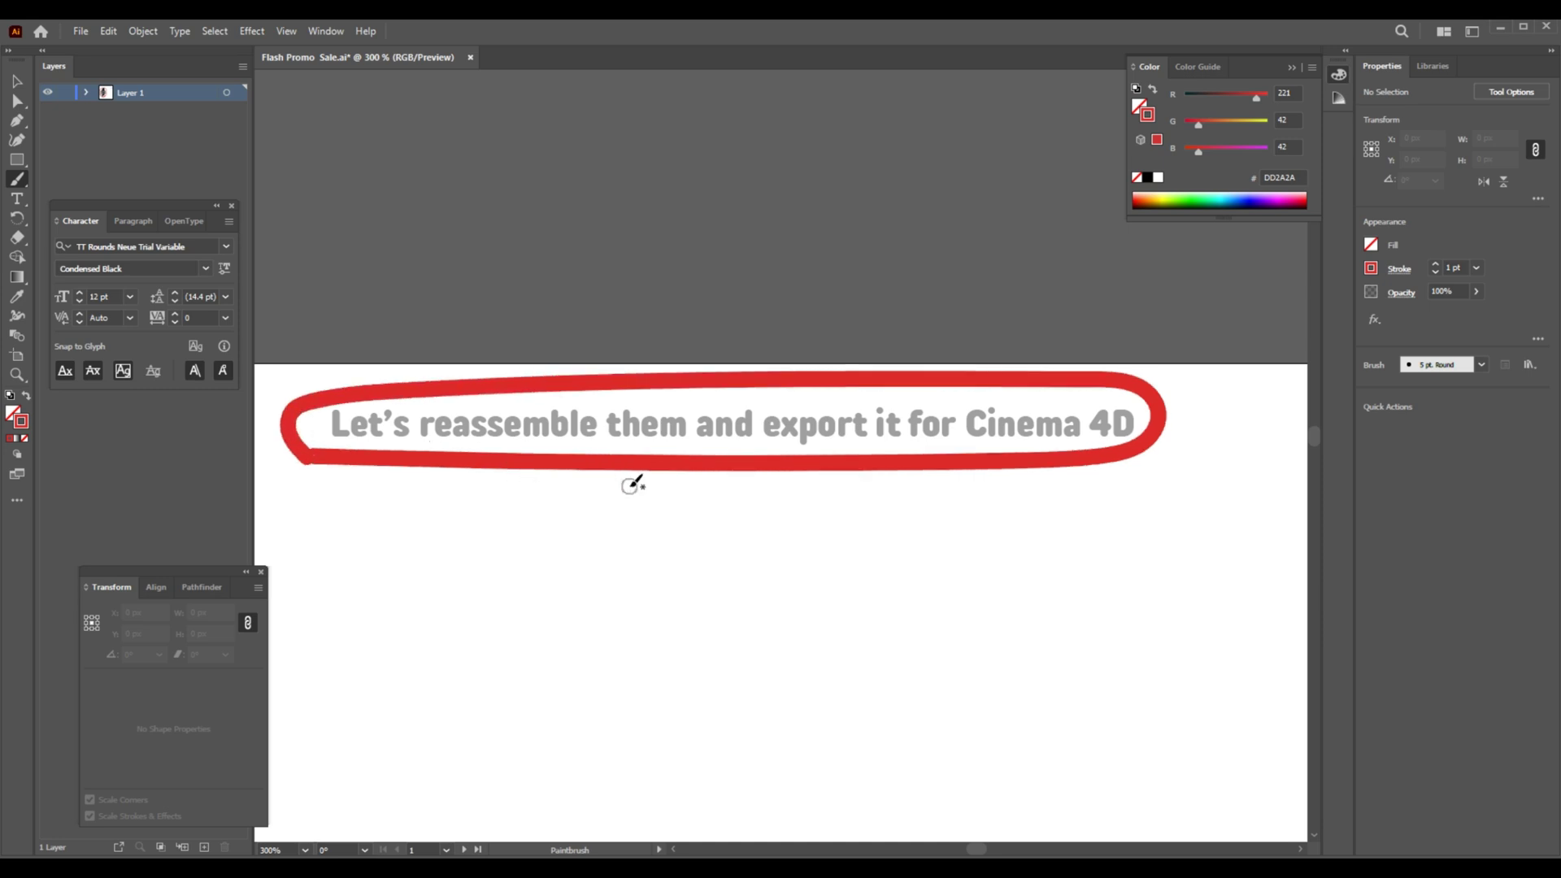
pyautogui.moveTo(637, 486); pyautogui.dragTo(683, 555)
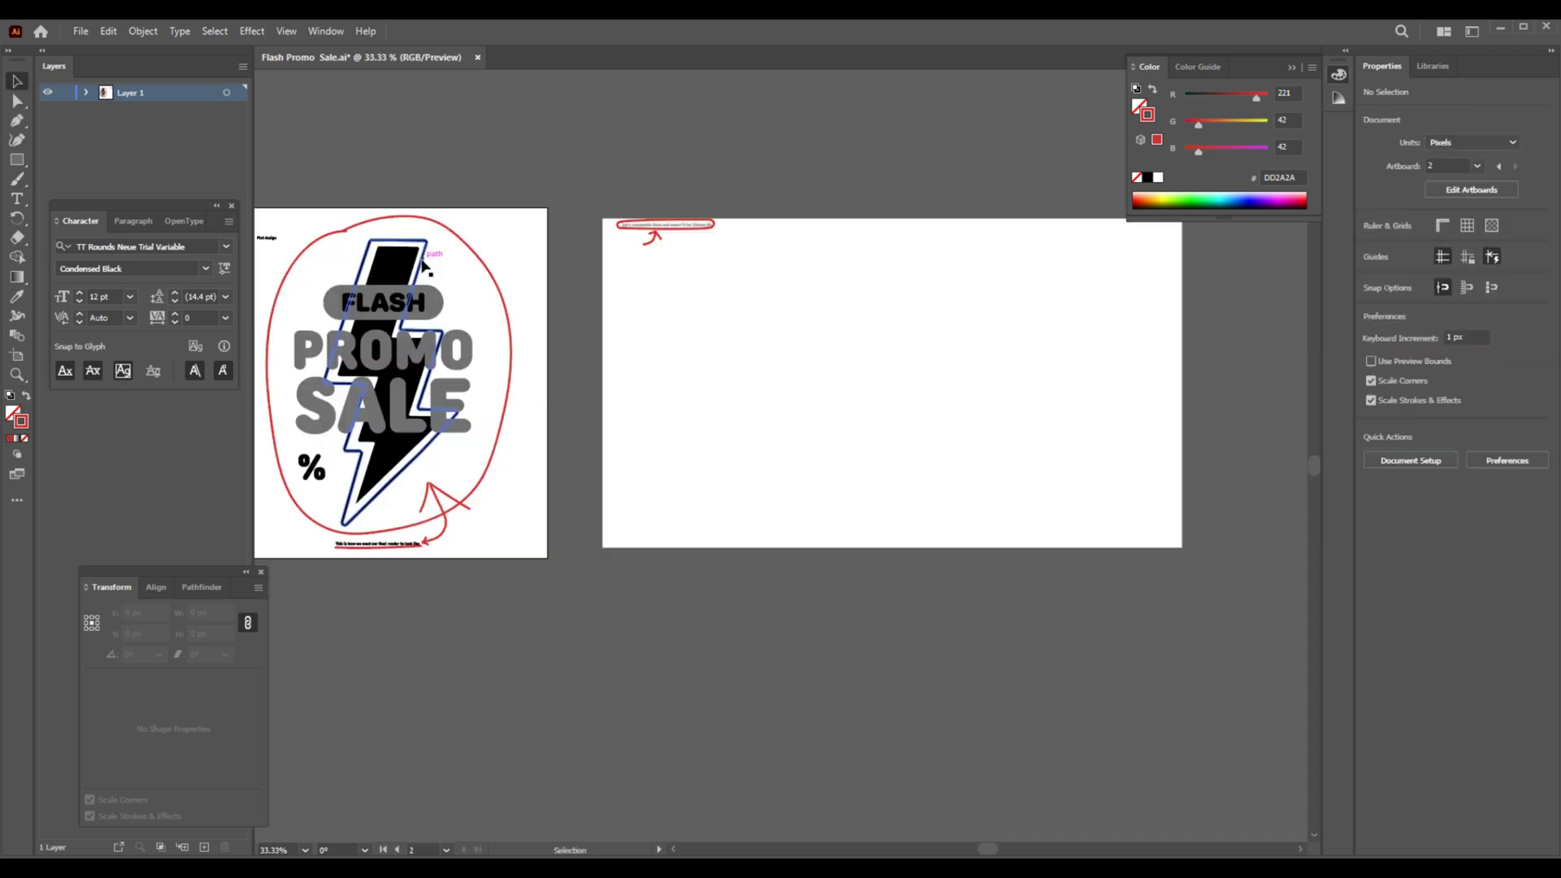
# Move both lightning bolts, the FLASH, PROMO SALE and % lettering and the grey pill onto the wide artboard, spaced so nothing overlaps
pyautogui.moveTo(431, 293)
pyautogui.keyDown('shift'); pyautogui.mouseDown()
pyautogui.moveTo(1110, 278)
pyautogui.moveTo(1012, 298)
pyautogui.mouseUp(); pyautogui.keyUp('shift')
pyautogui.moveTo(399, 292); pyautogui.dragTo(1101, 293)
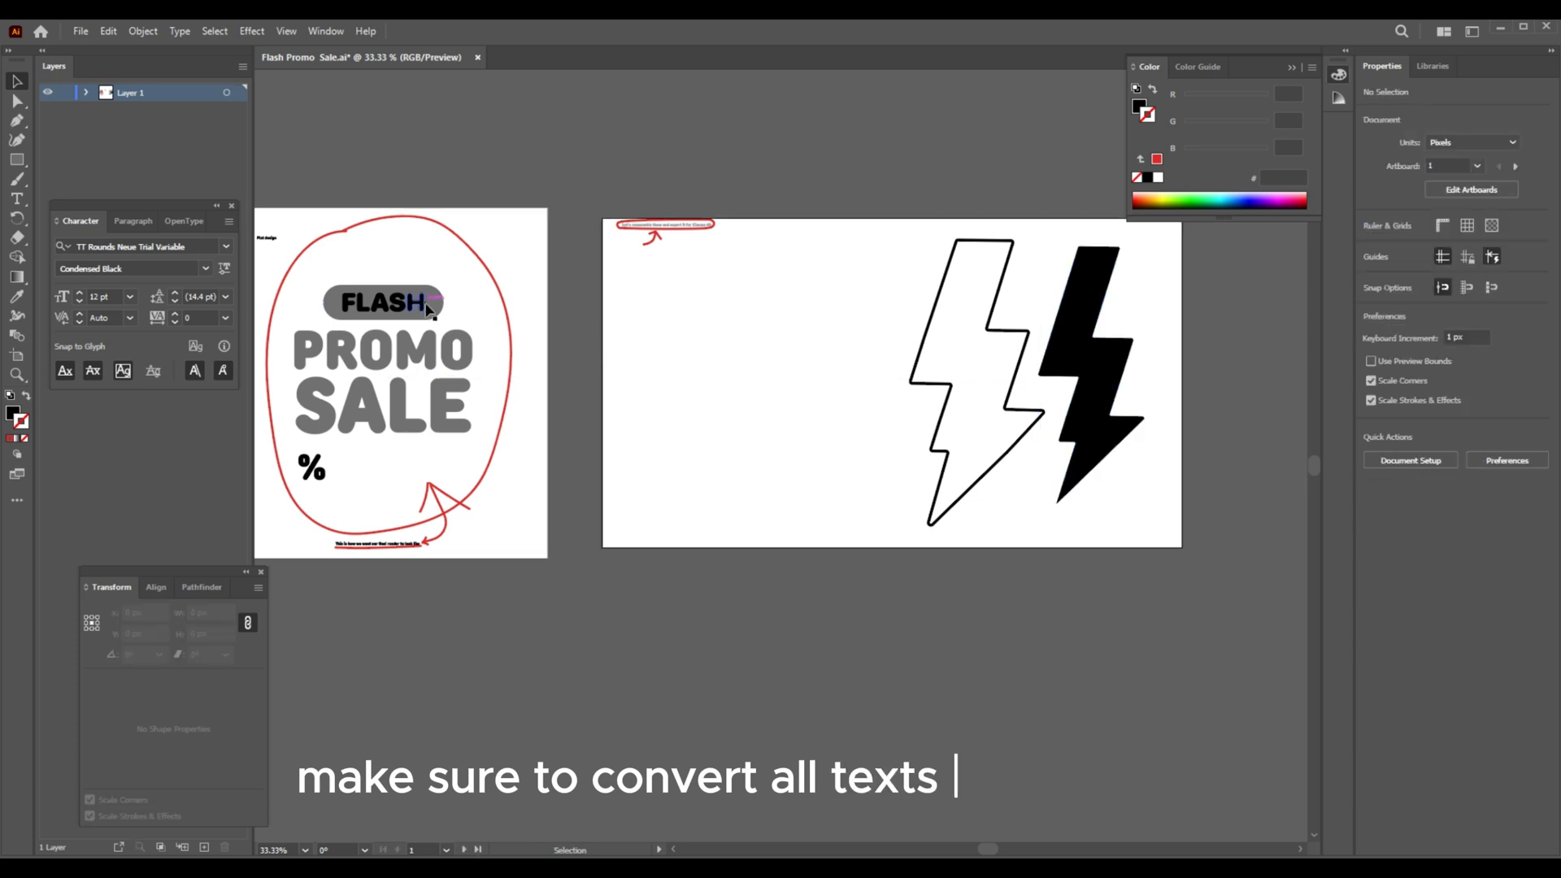
pyautogui.click(401, 404)
pyautogui.keyDown('shift'); pyautogui.moveTo(400, 404); pyautogui.dragTo(803, 404); pyautogui.keyUp('shift')
pyautogui.moveTo(400, 302); pyautogui.dragTo(796, 270)
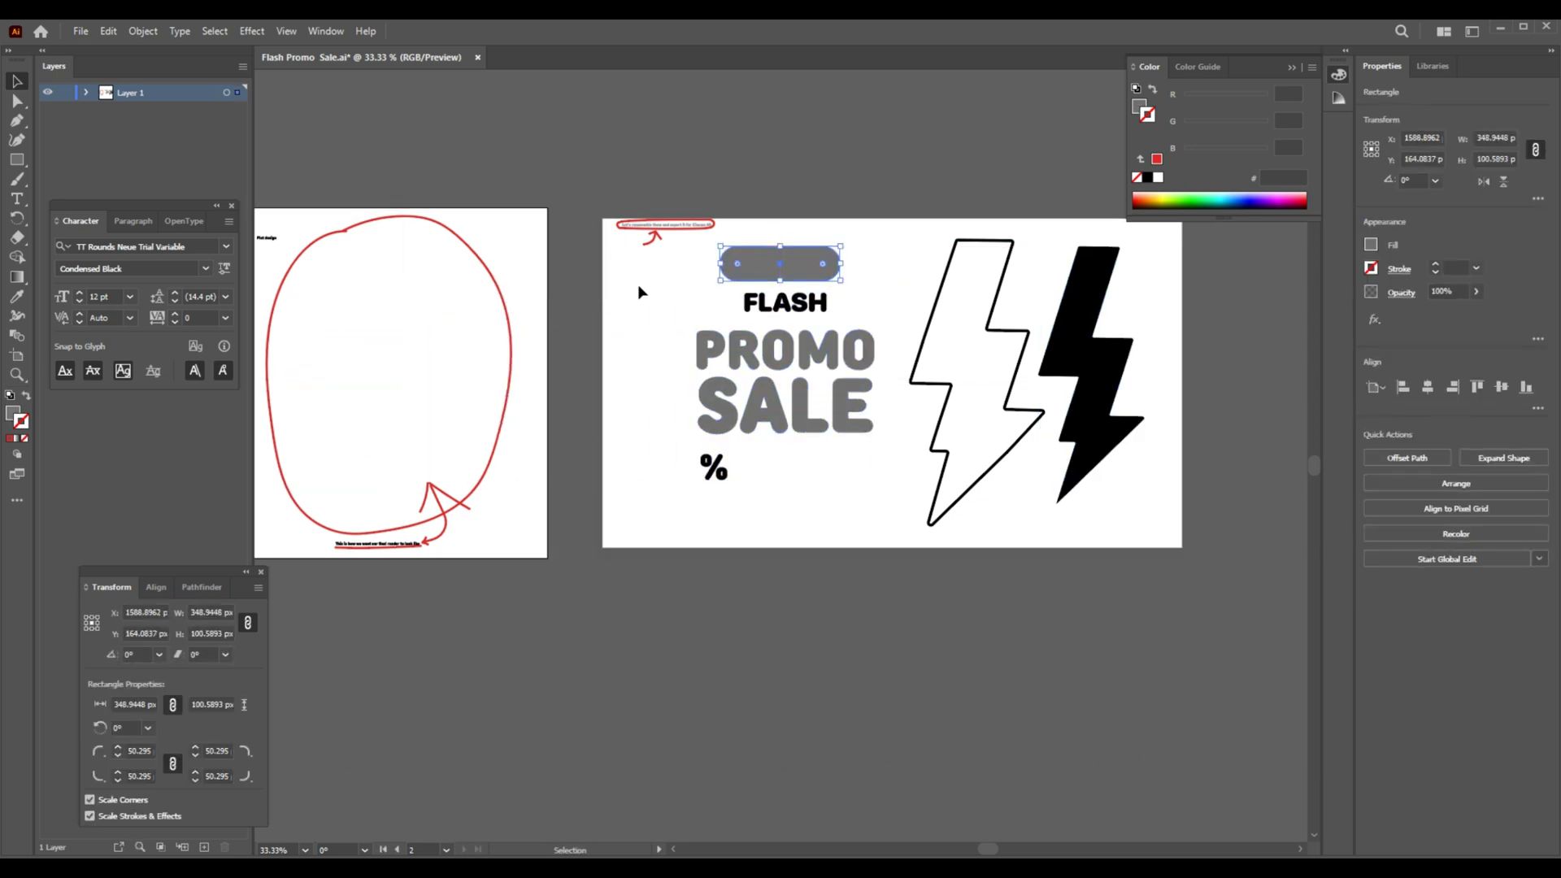
pyautogui.click(728, 185)
pyautogui.keyDown('alt'); pyautogui.scroll(1, 1216, 271); pyautogui.keyUp('alt')
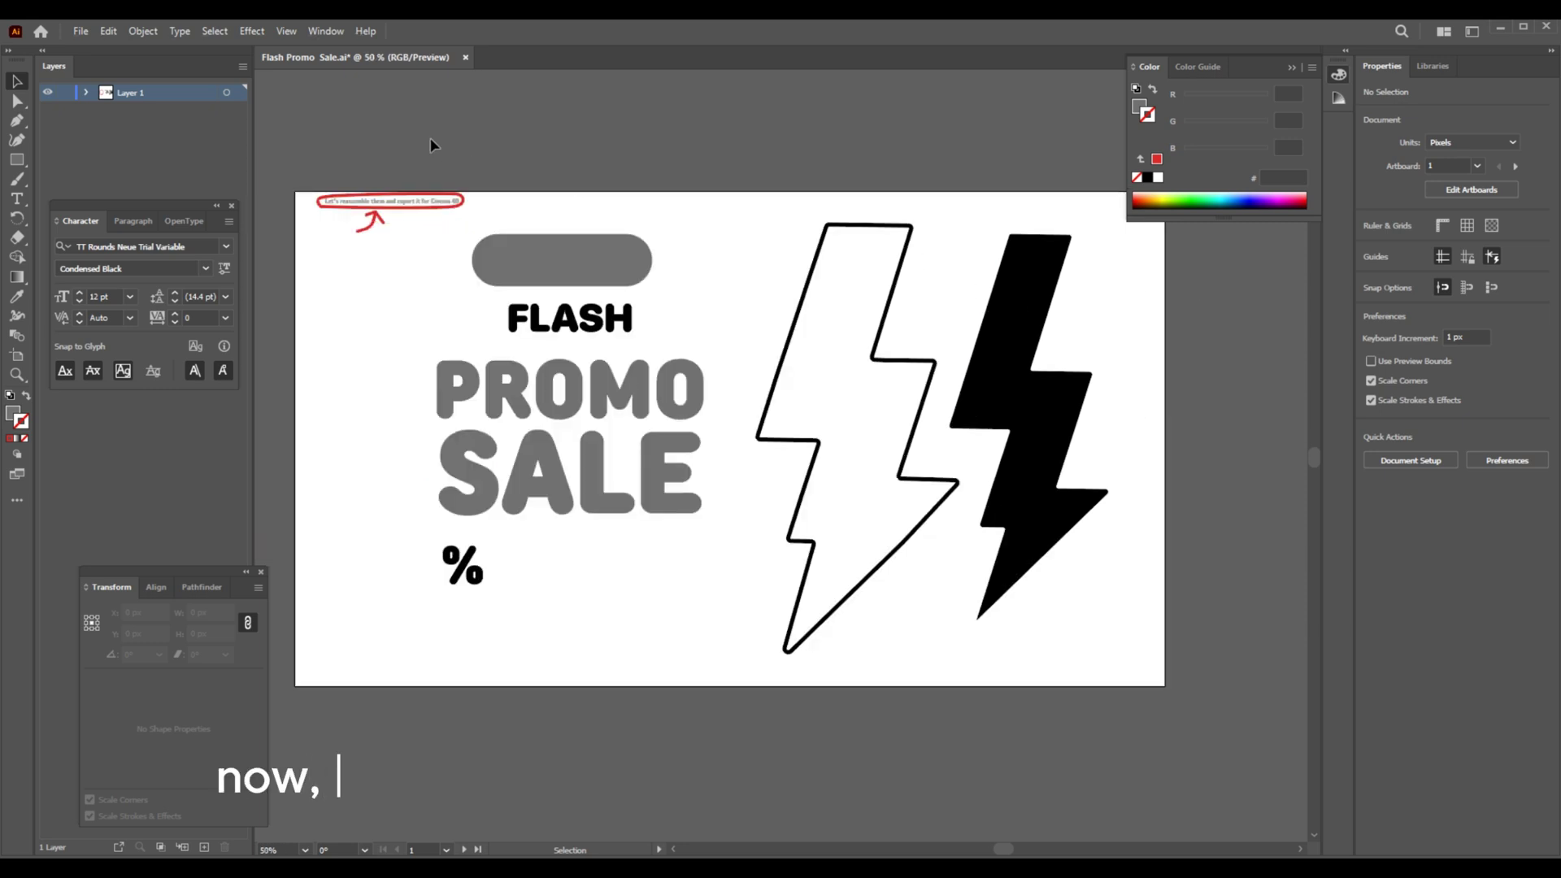
# Delete the note and its red marks from the wide artboard, plus the "Flat design" label, red loop and arrow from the portrait artboard
pyautogui.moveTo(431, 139); pyautogui.dragTo(340, 226)
pyautogui.press('Delete')
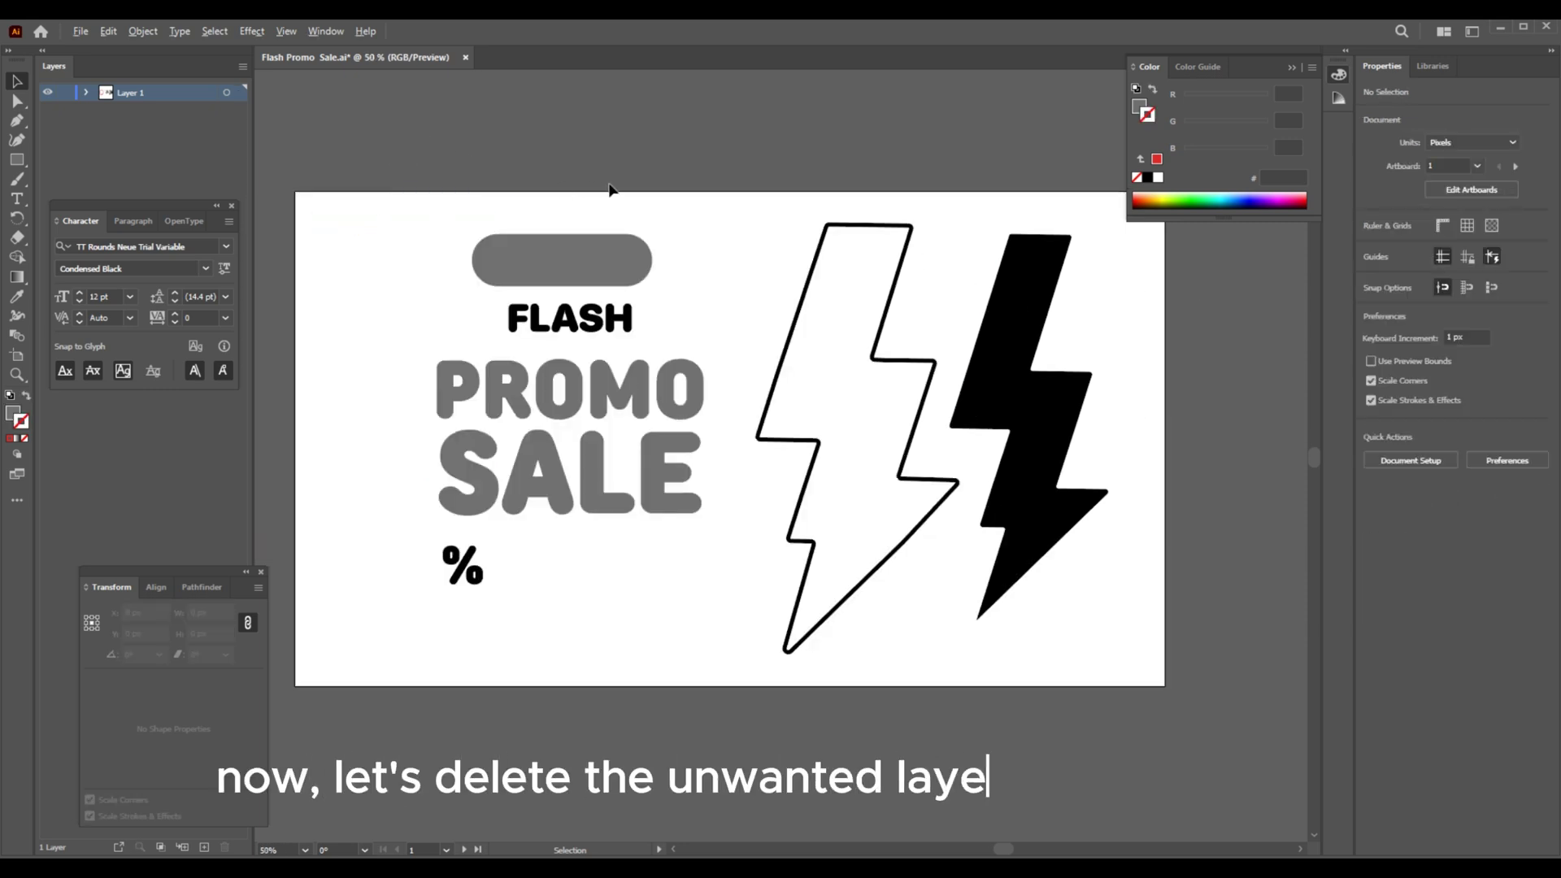
pyautogui.hotkey('ctrl', '-')
pyautogui.hotkey('ctrl', '-')
pyautogui.moveTo(515, 308); pyautogui.dragTo(399, 415)
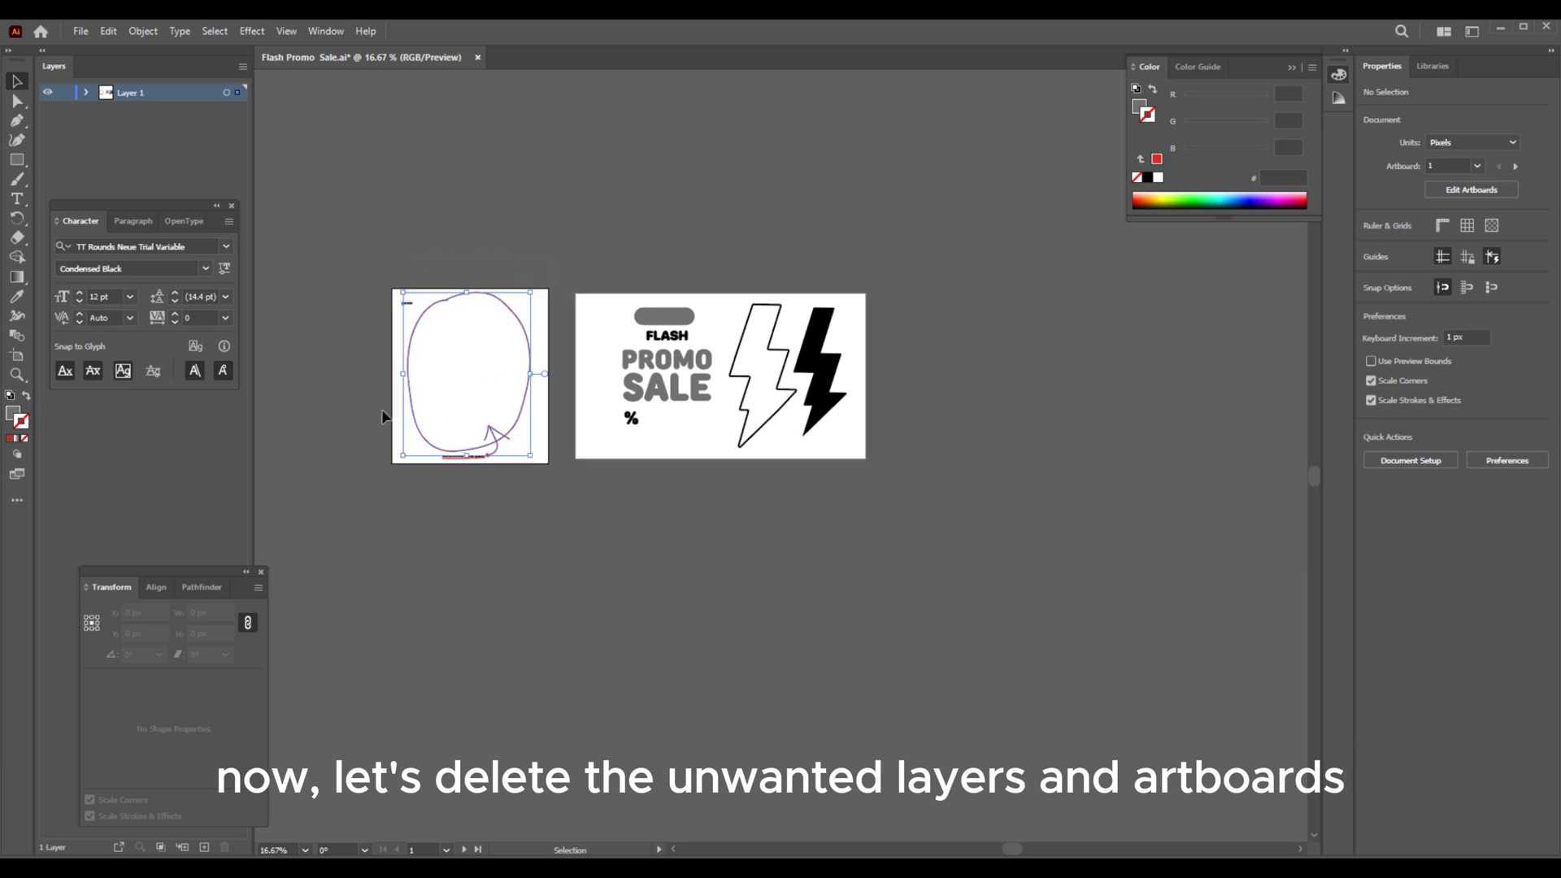
pyautogui.press('Delete')
# Delete the portrait artboard, Artboard 2, and the underlined caption remaining on the canvas
pyautogui.click(17, 355)
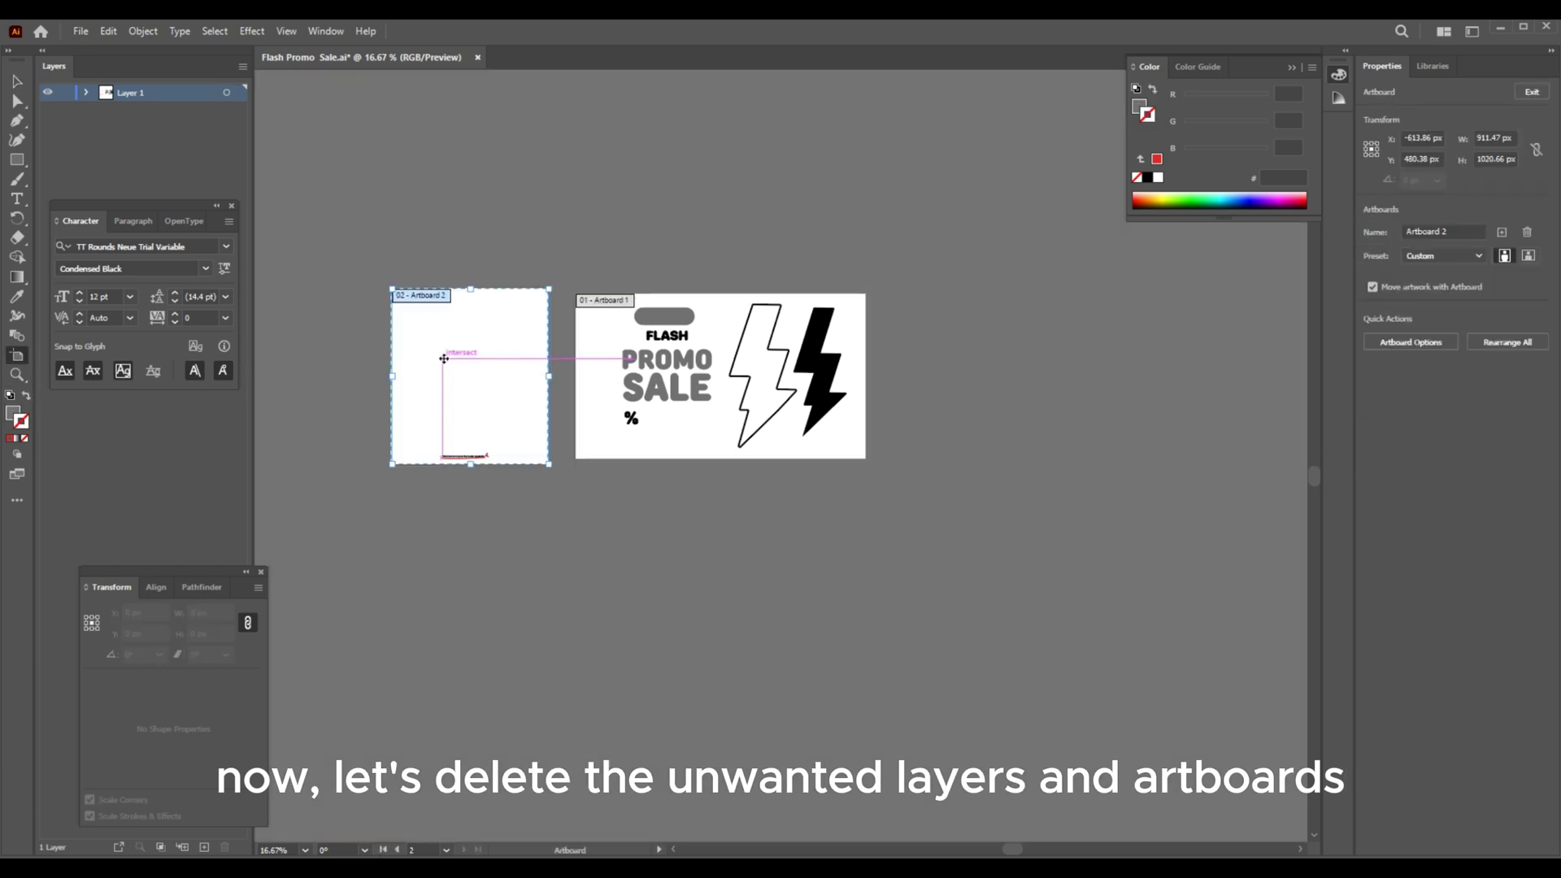
pyautogui.press('Delete')
pyautogui.click(17, 82)
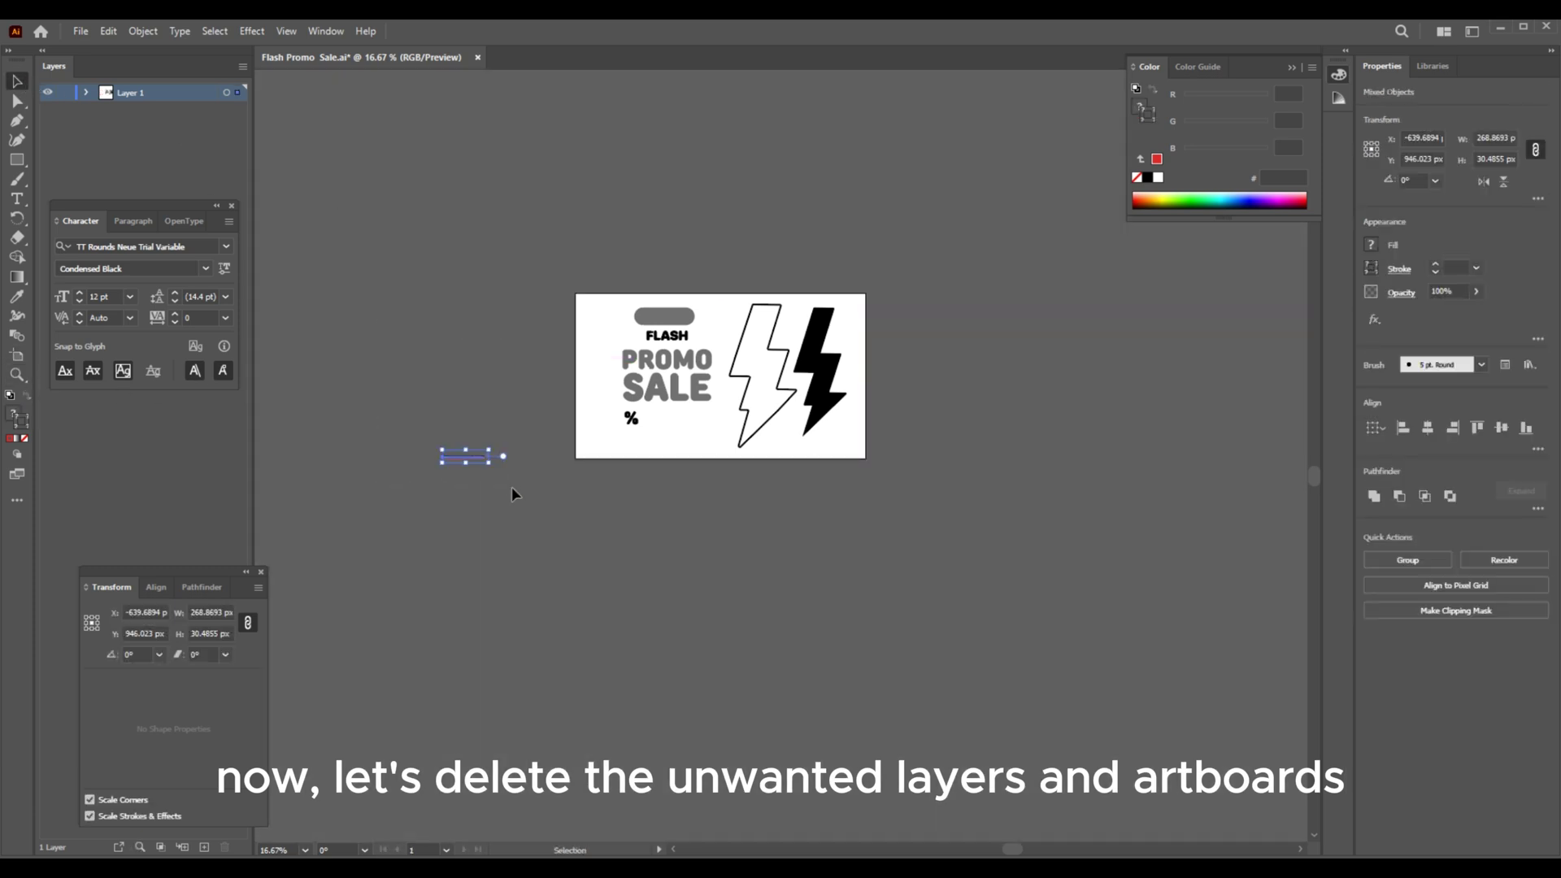
pyautogui.press('Delete')
pyautogui.keyDown('alt'); pyautogui.scroll(1, 902, 320); pyautogui.keyUp('alt')
pyautogui.keyDown('alt'); pyautogui.scroll(1, 636, 255); pyautogui.keyUp('alt')
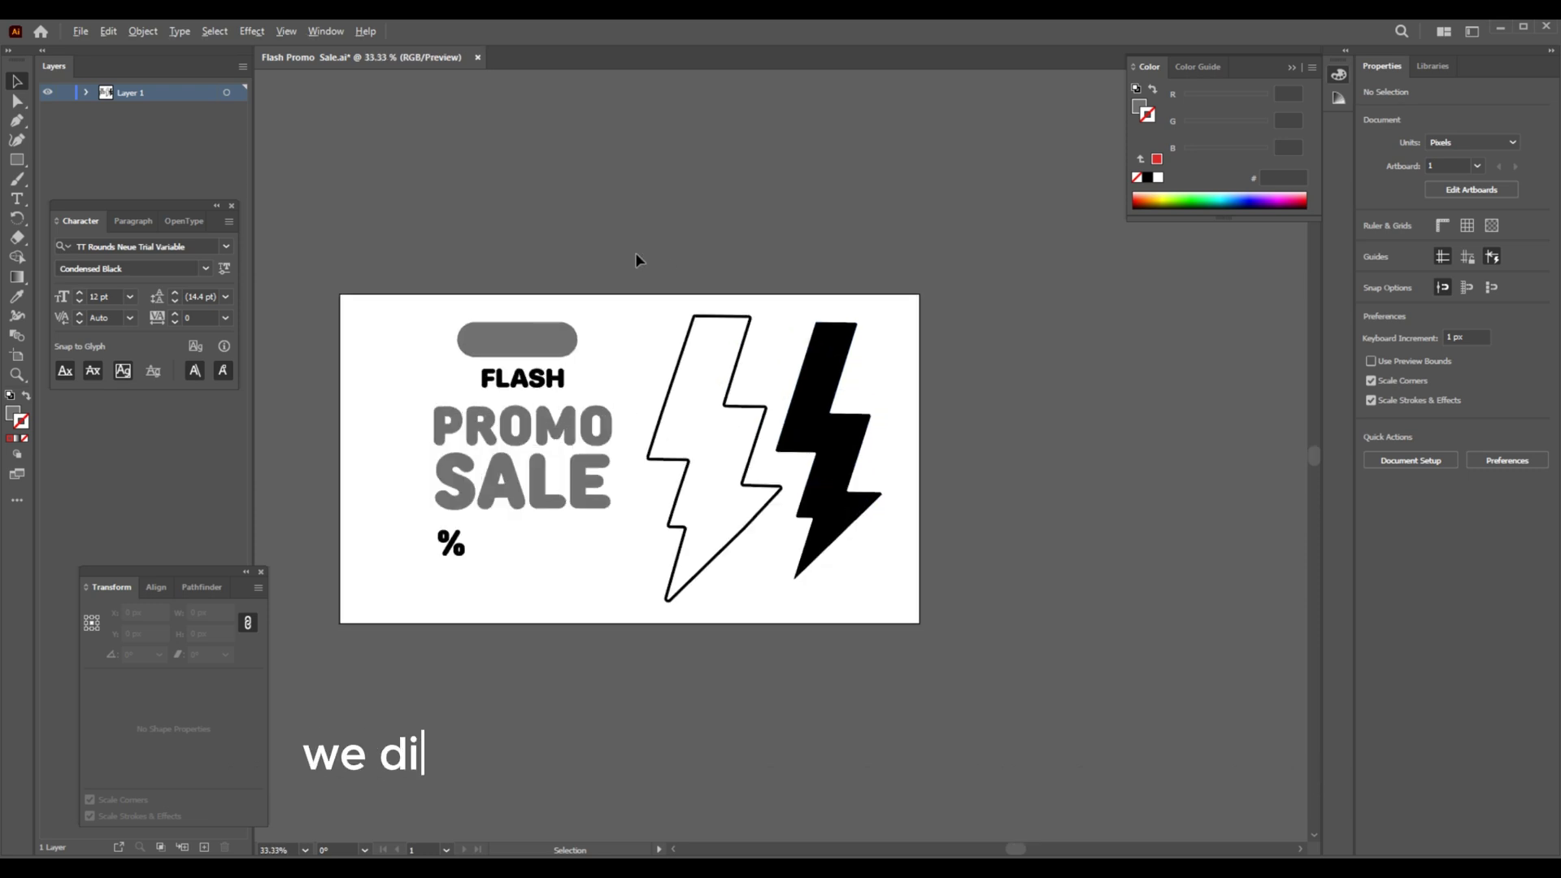
pyautogui.keyDown('alt'); pyautogui.scroll(1, 636, 256); pyautogui.keyUp('alt')
pyautogui.moveTo(625, 464); pyautogui.dragTo(639, 316)
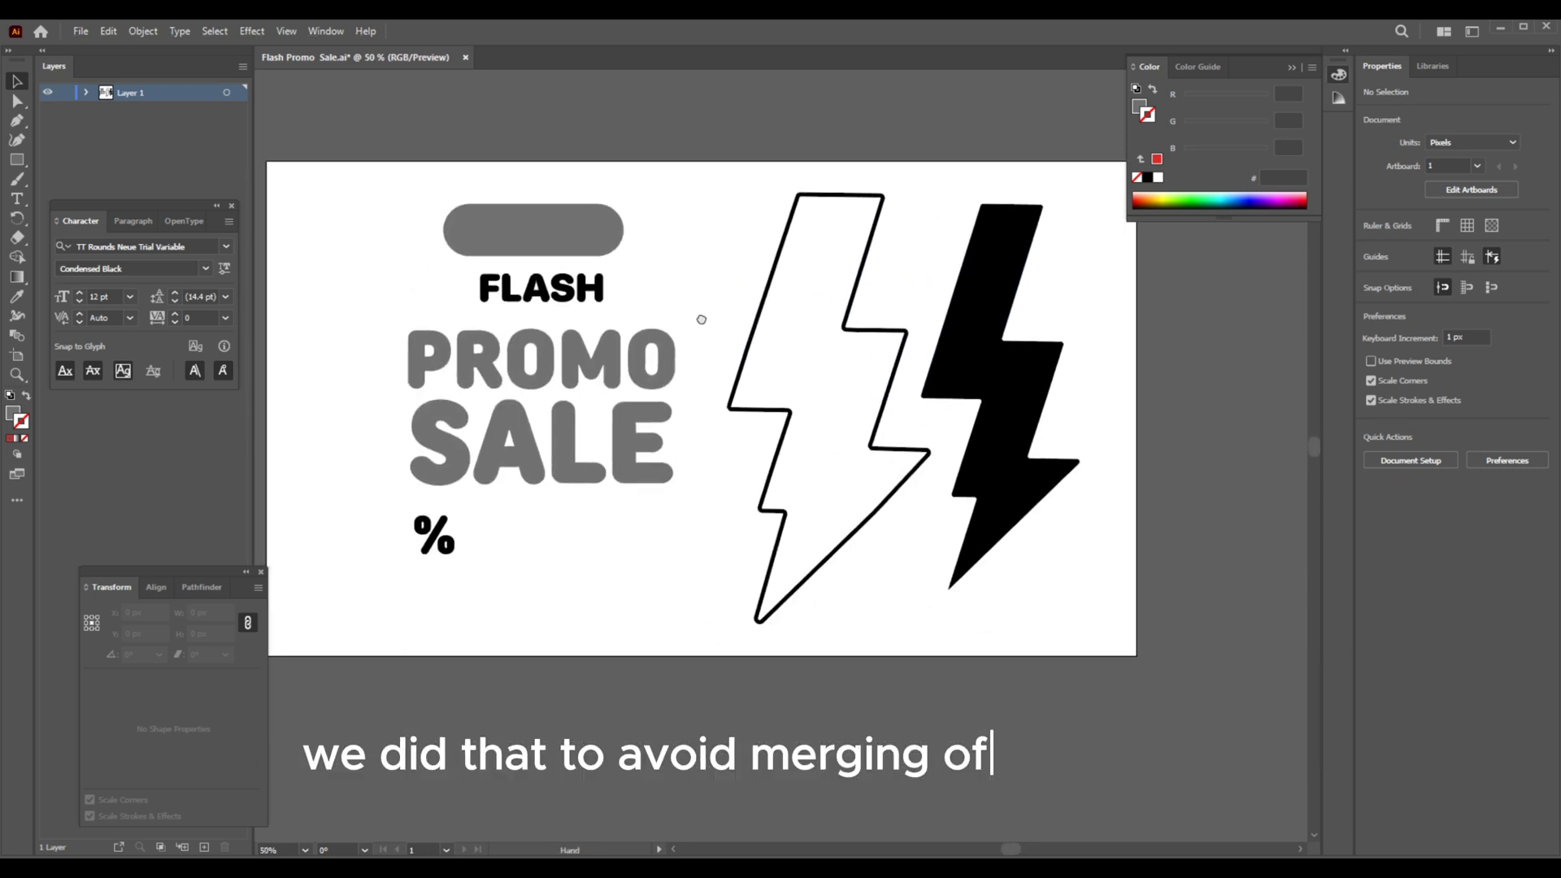
pyautogui.click(1334, 76)
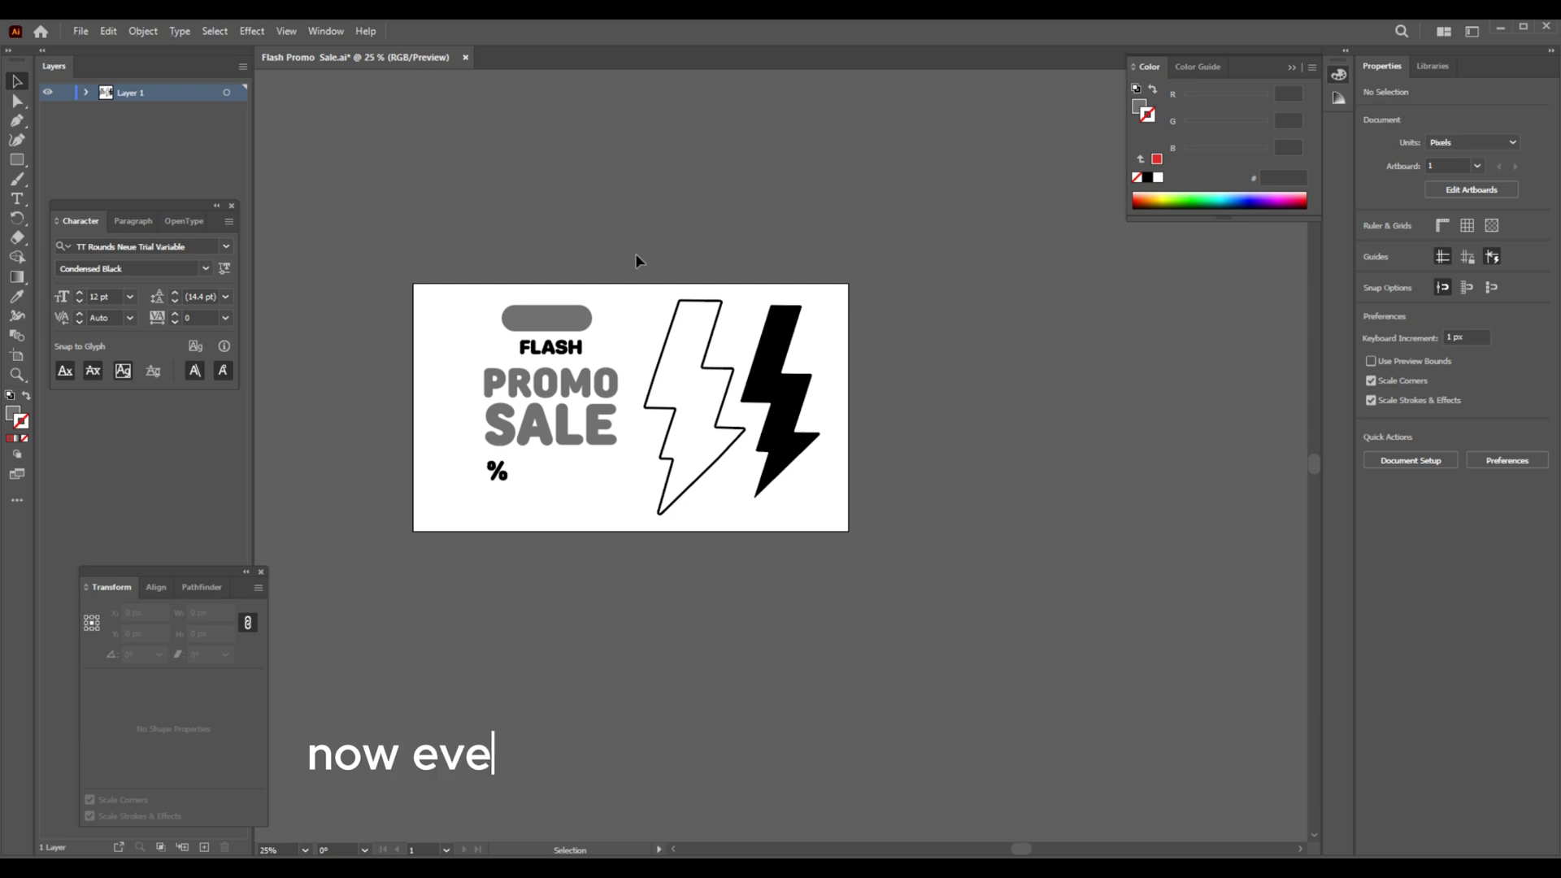
pyautogui.hotkey('ctrl', '+')
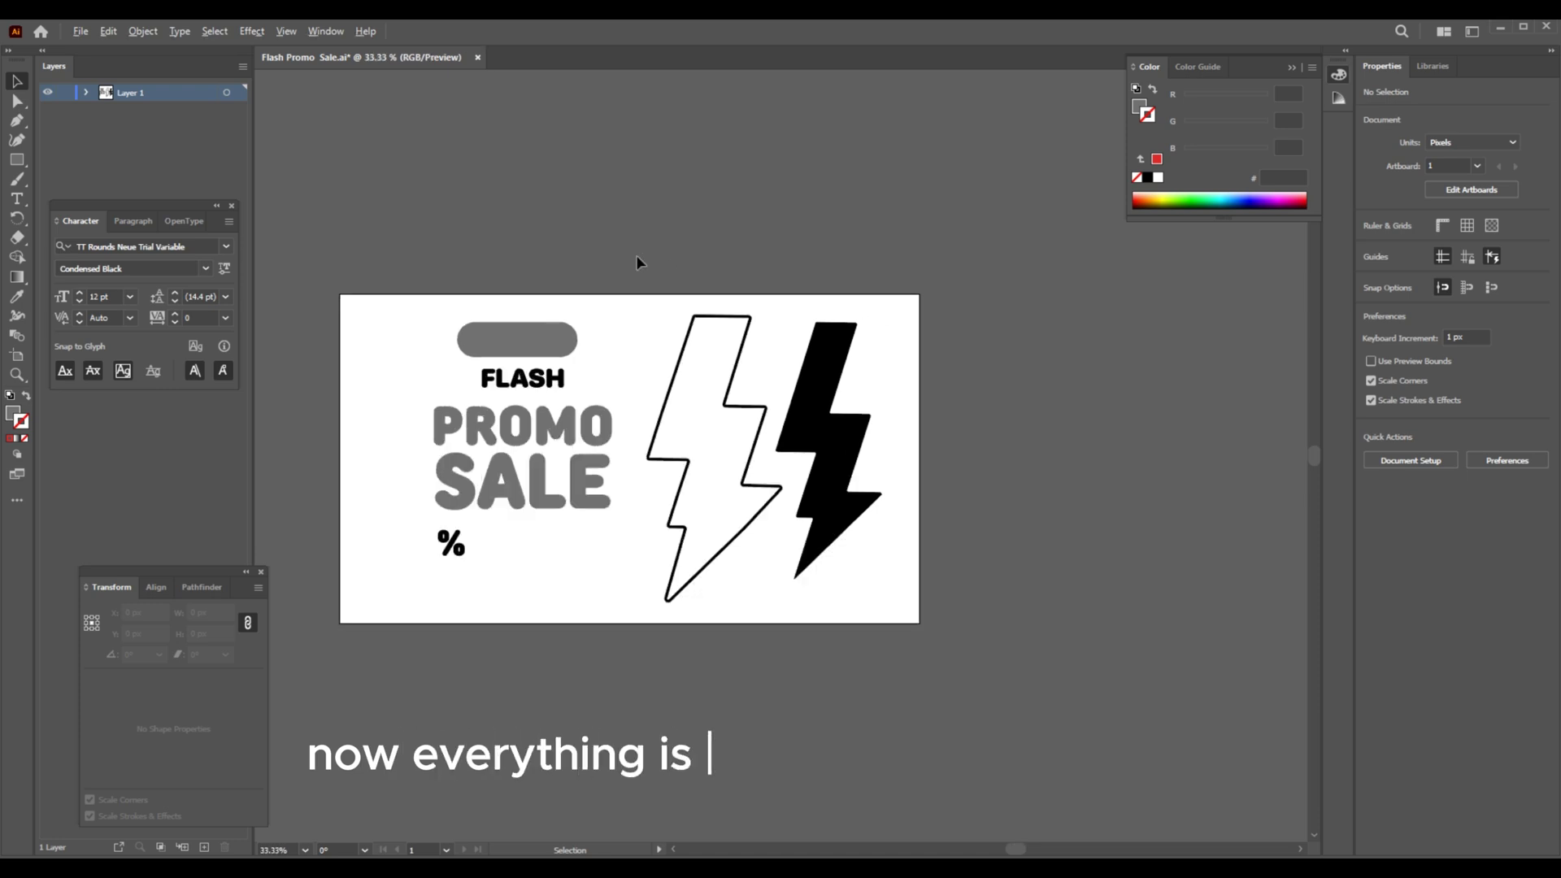
pyautogui.keyDown('alt'); pyautogui.scroll(1, 635, 258); pyautogui.keyUp('alt')
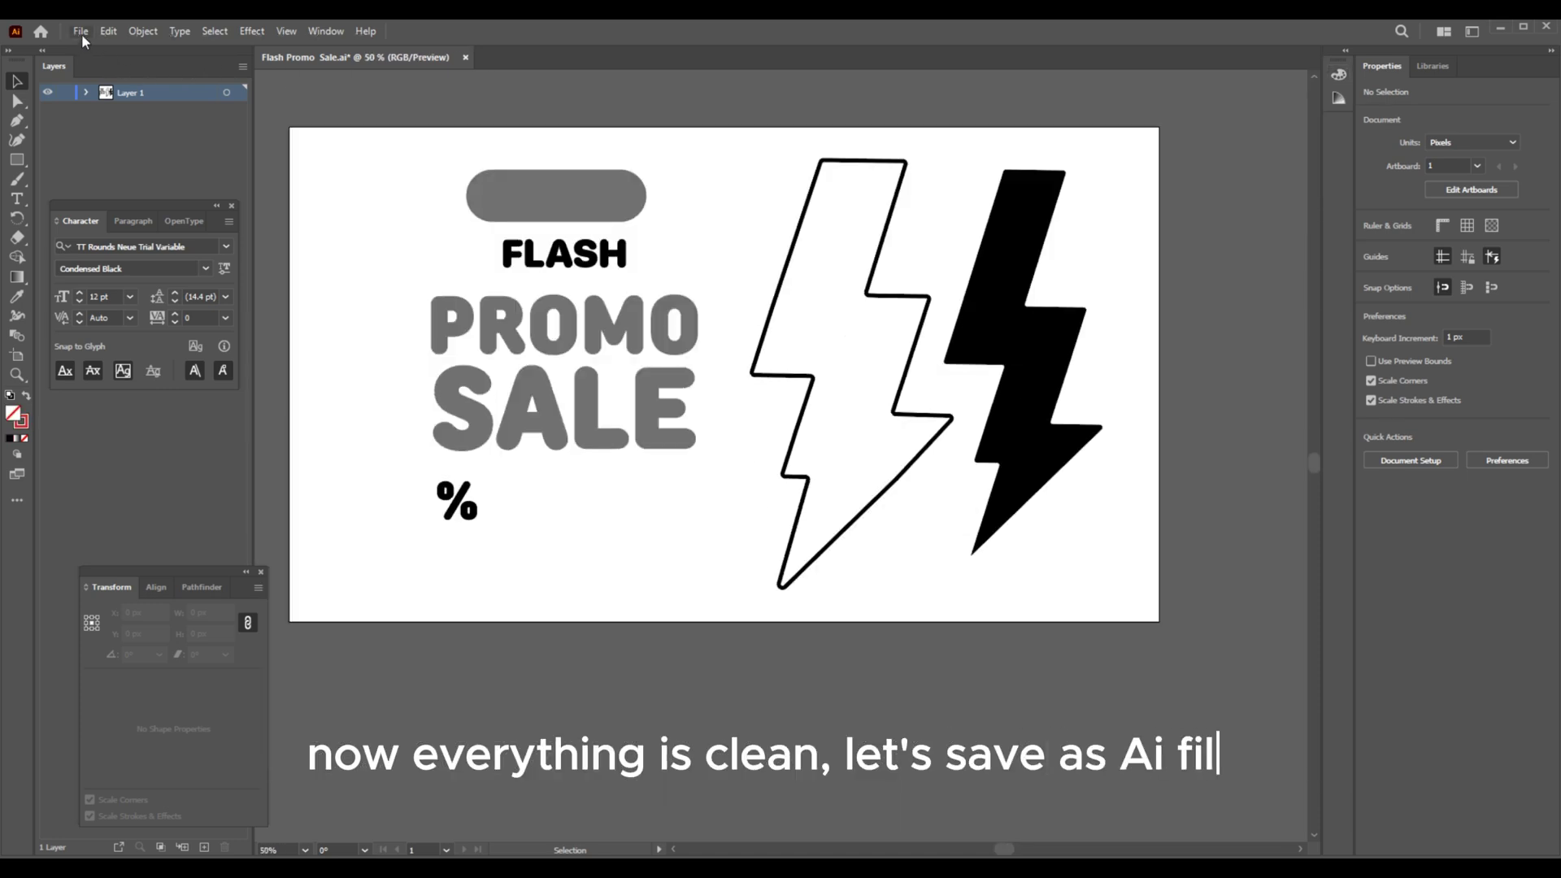
# Save the artwork as the Adobe Illustrator file Flash Promo Sale in the Ai folder, using the Illustrator 3 version
pyautogui.click(81, 32)
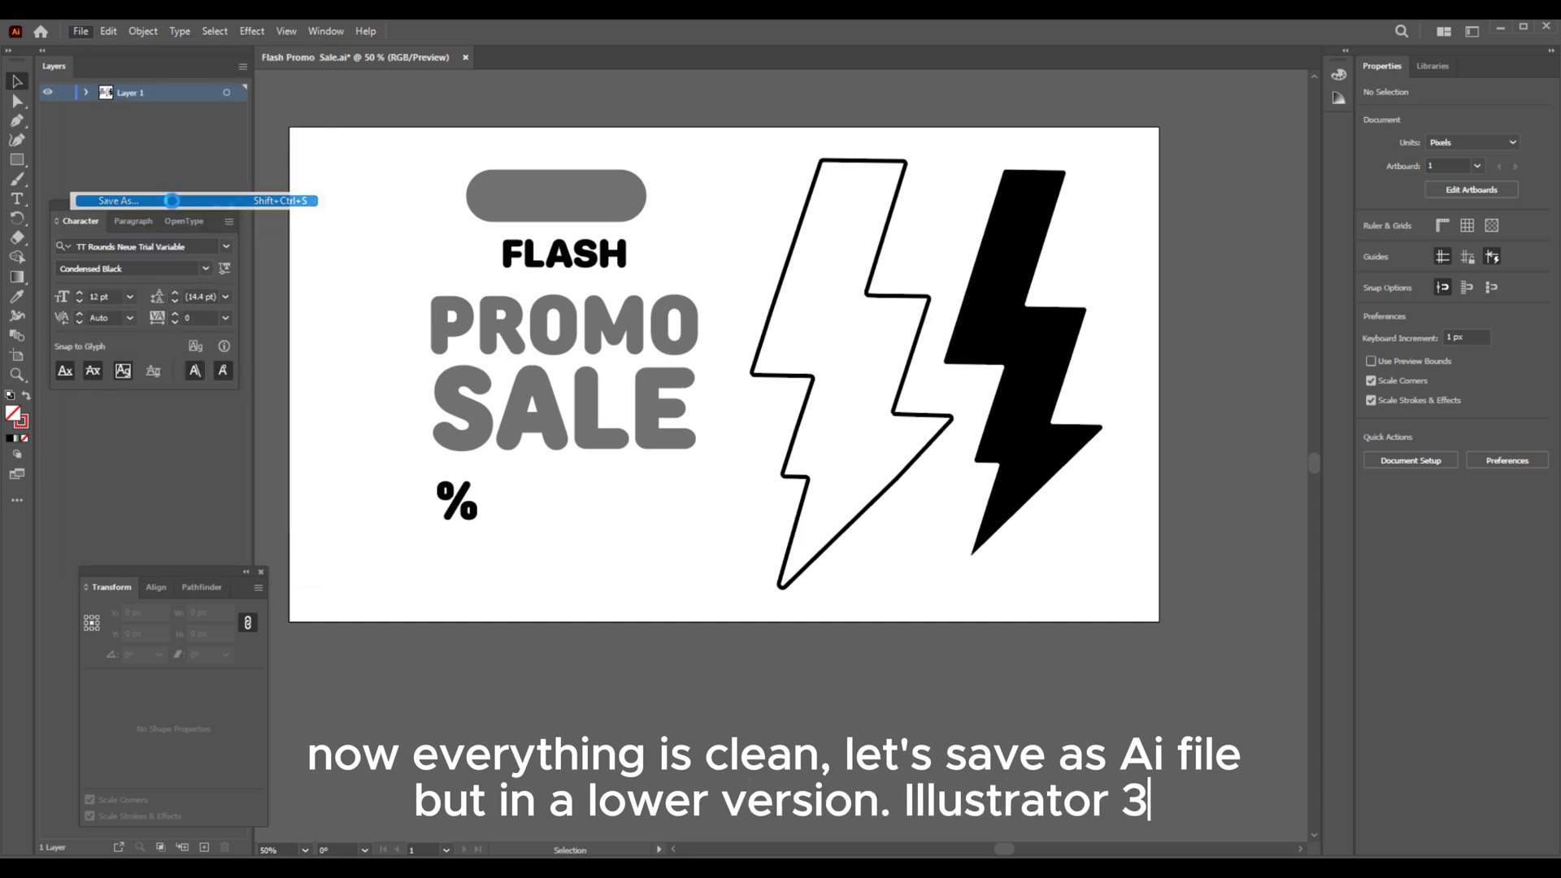
pyautogui.click(171, 203)
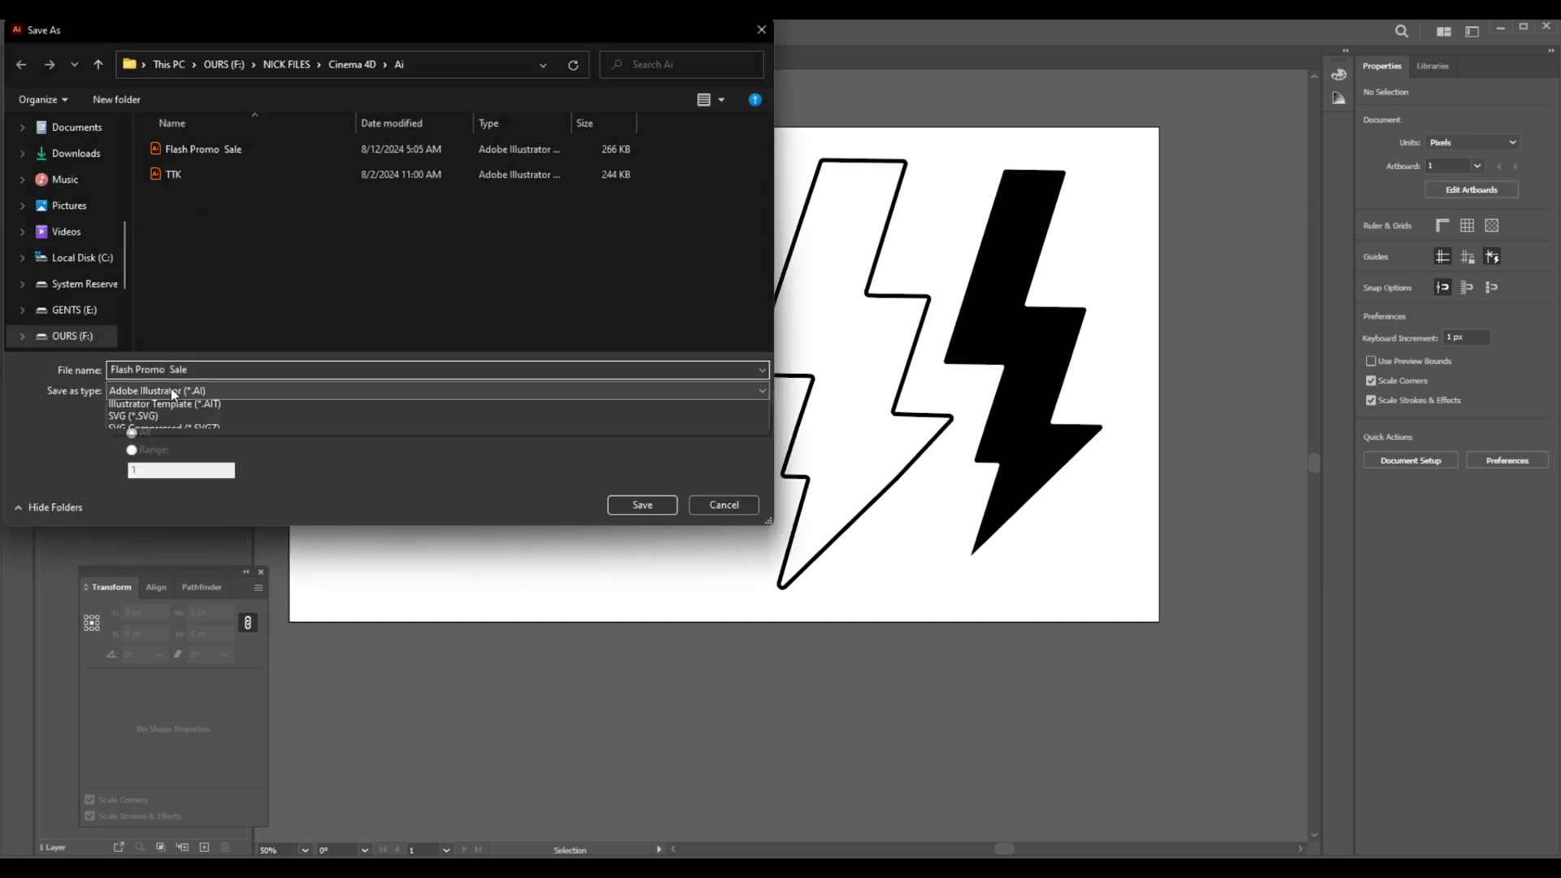
pyautogui.click(172, 390)
pyautogui.click(170, 408)
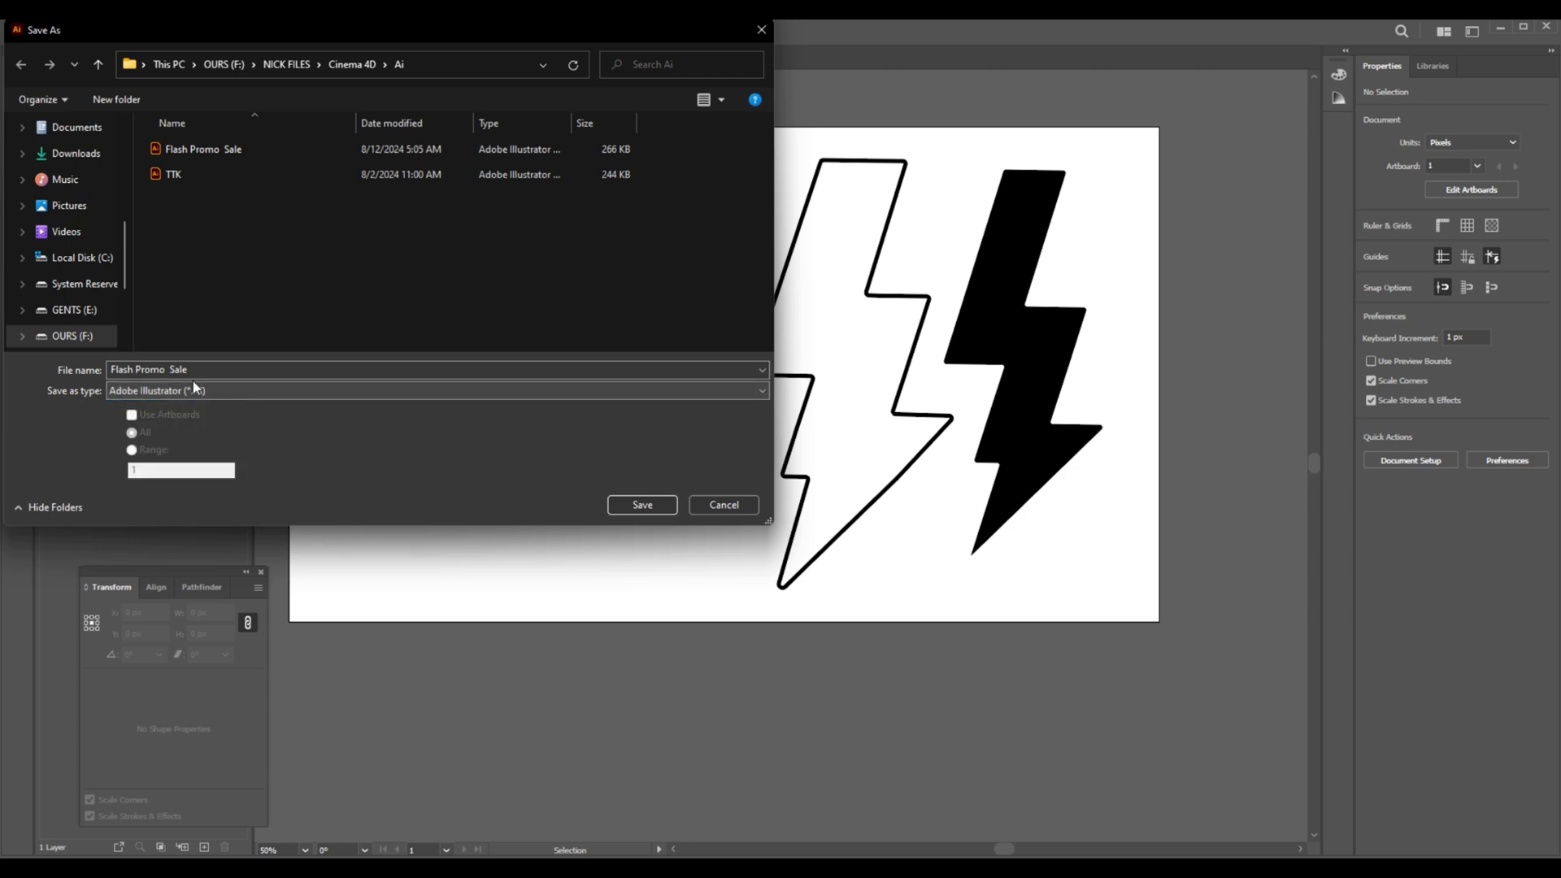
pyautogui.click(633, 505)
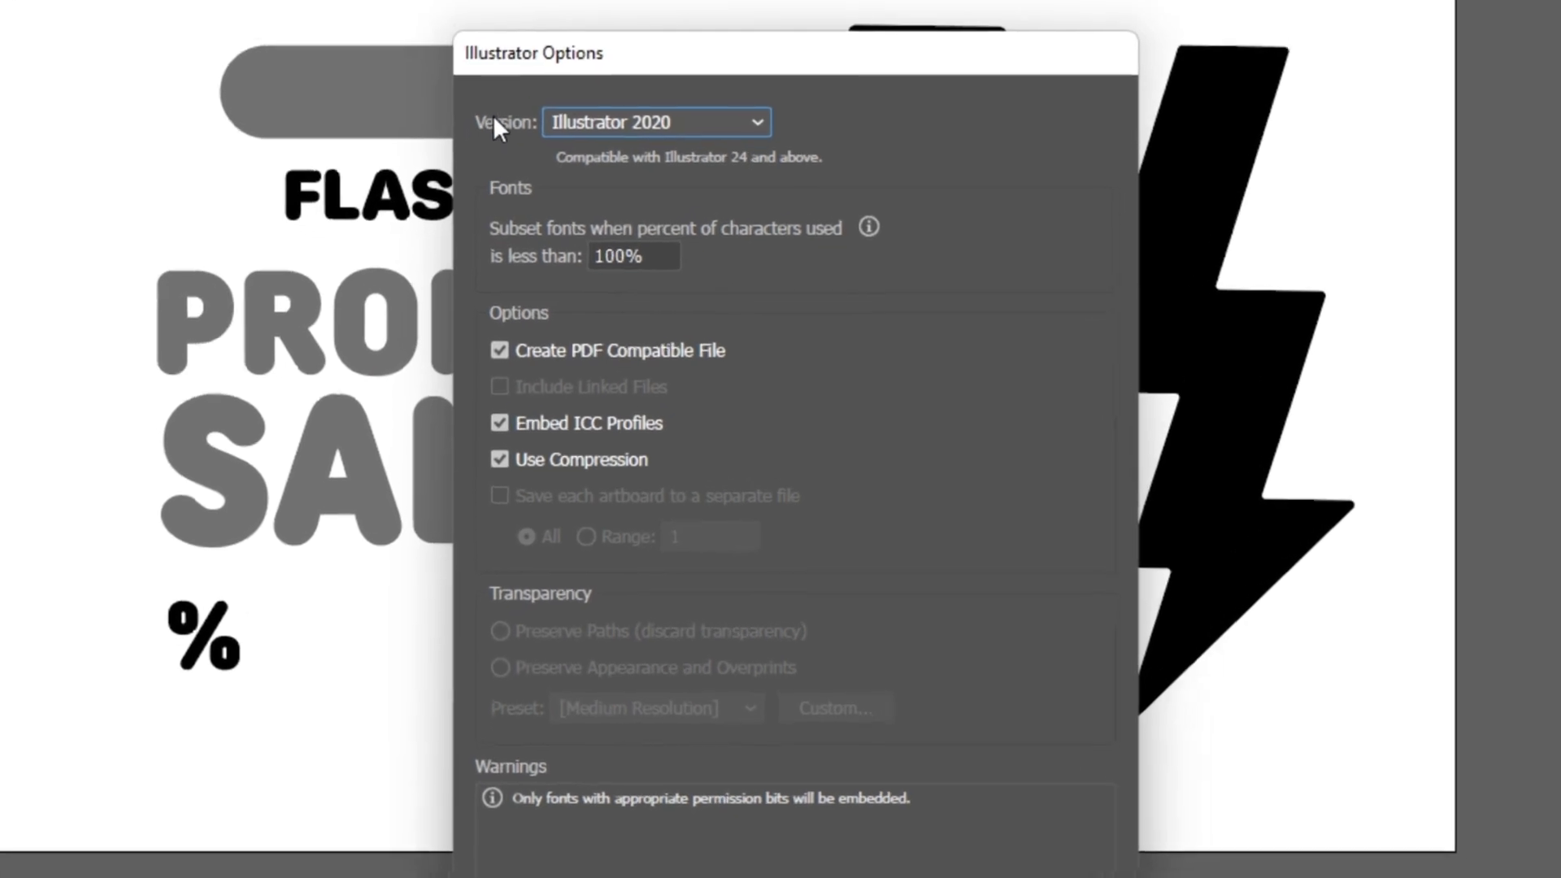
pyautogui.click(603, 122)
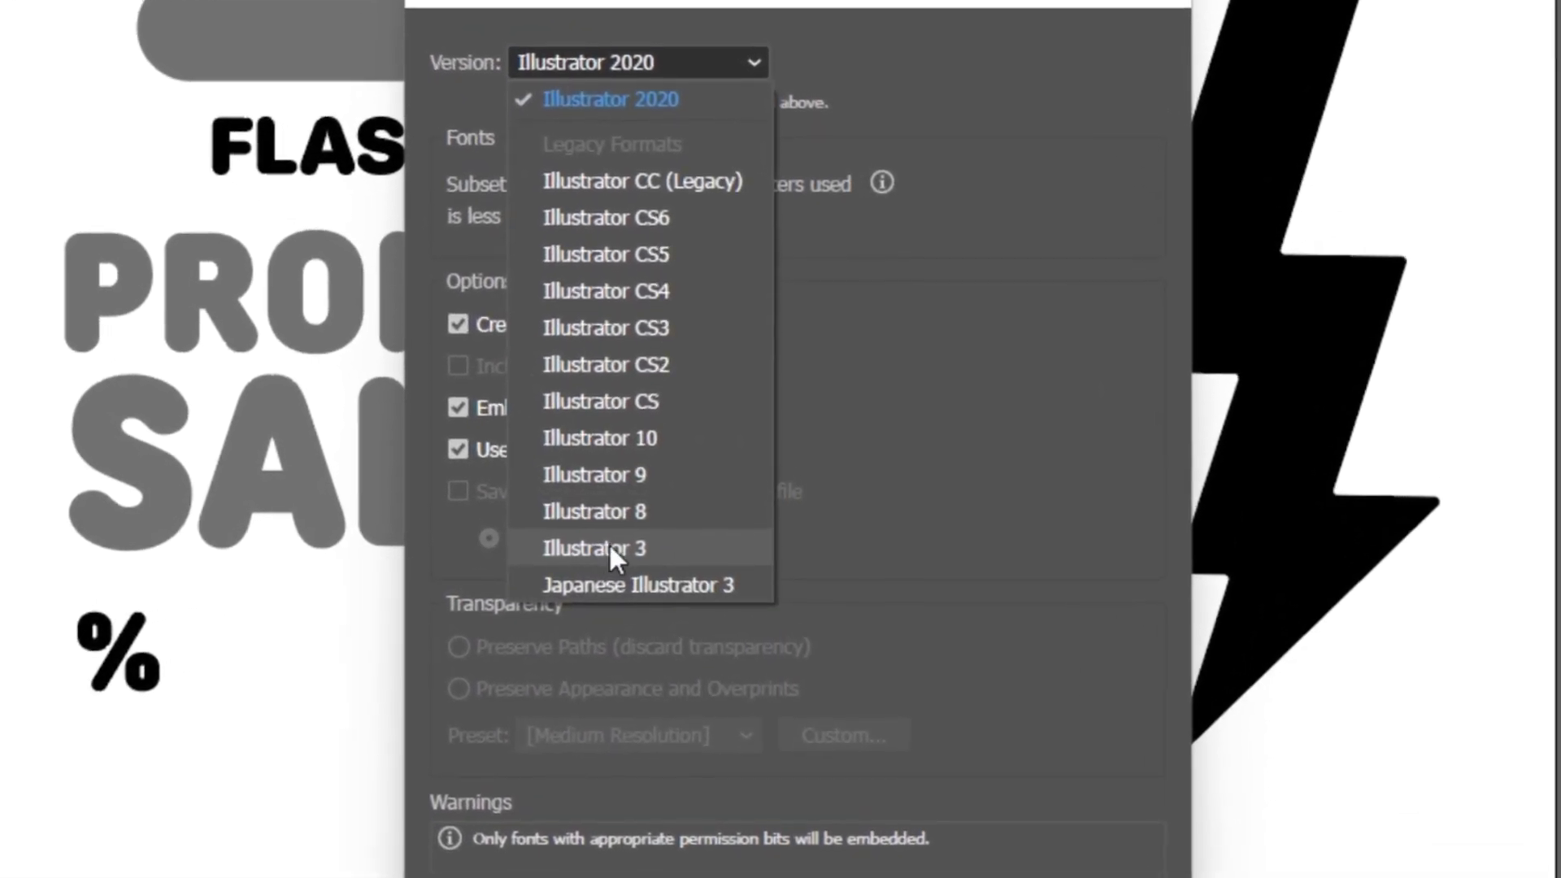
pyautogui.click(612, 548)
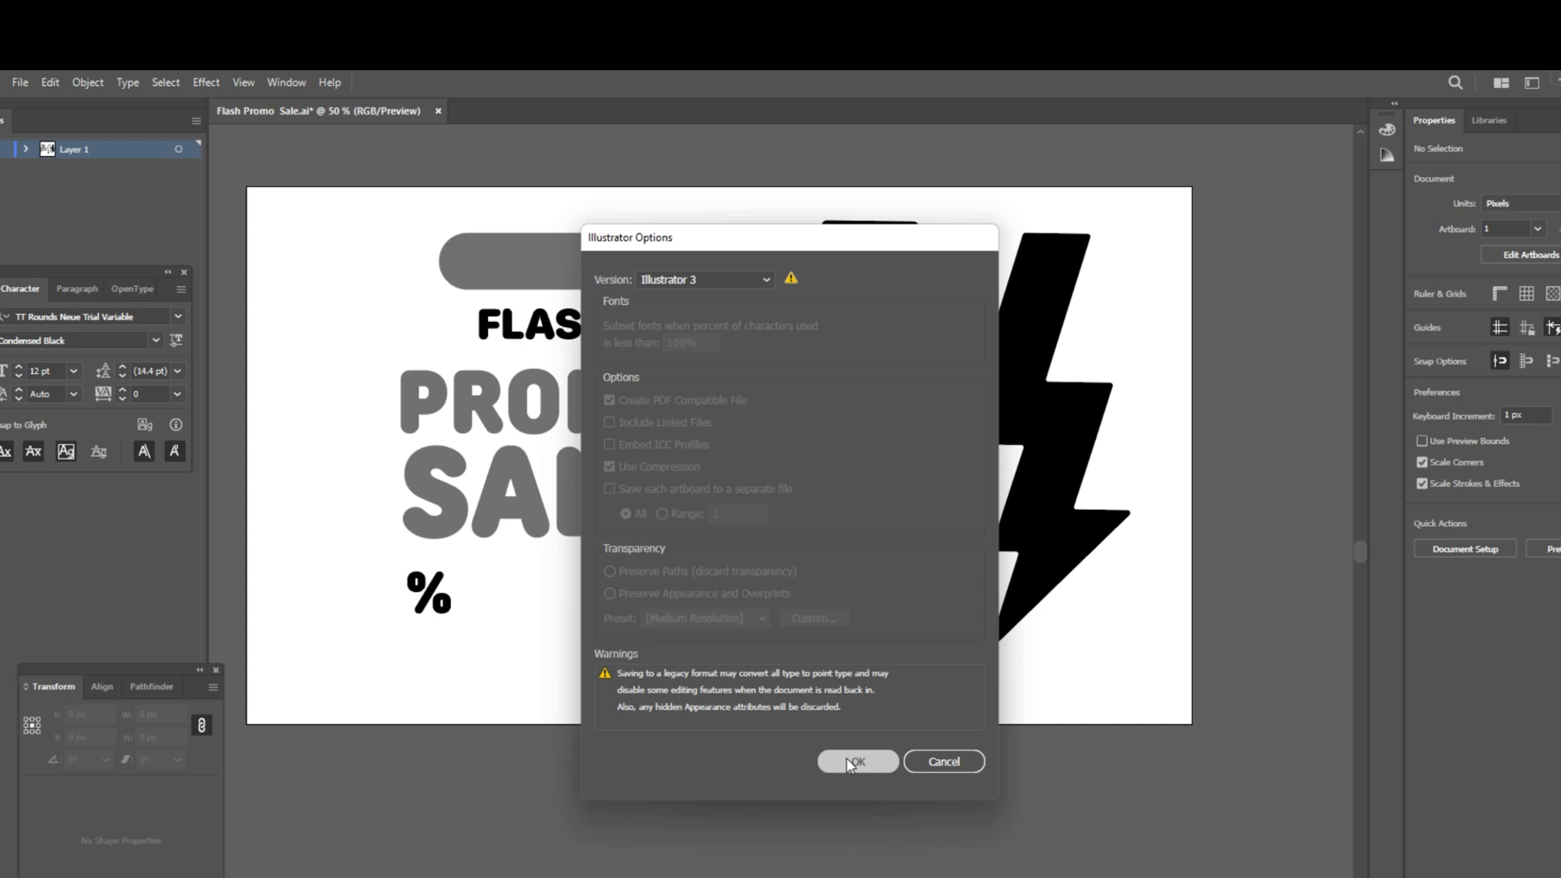
pyautogui.click(892, 867)
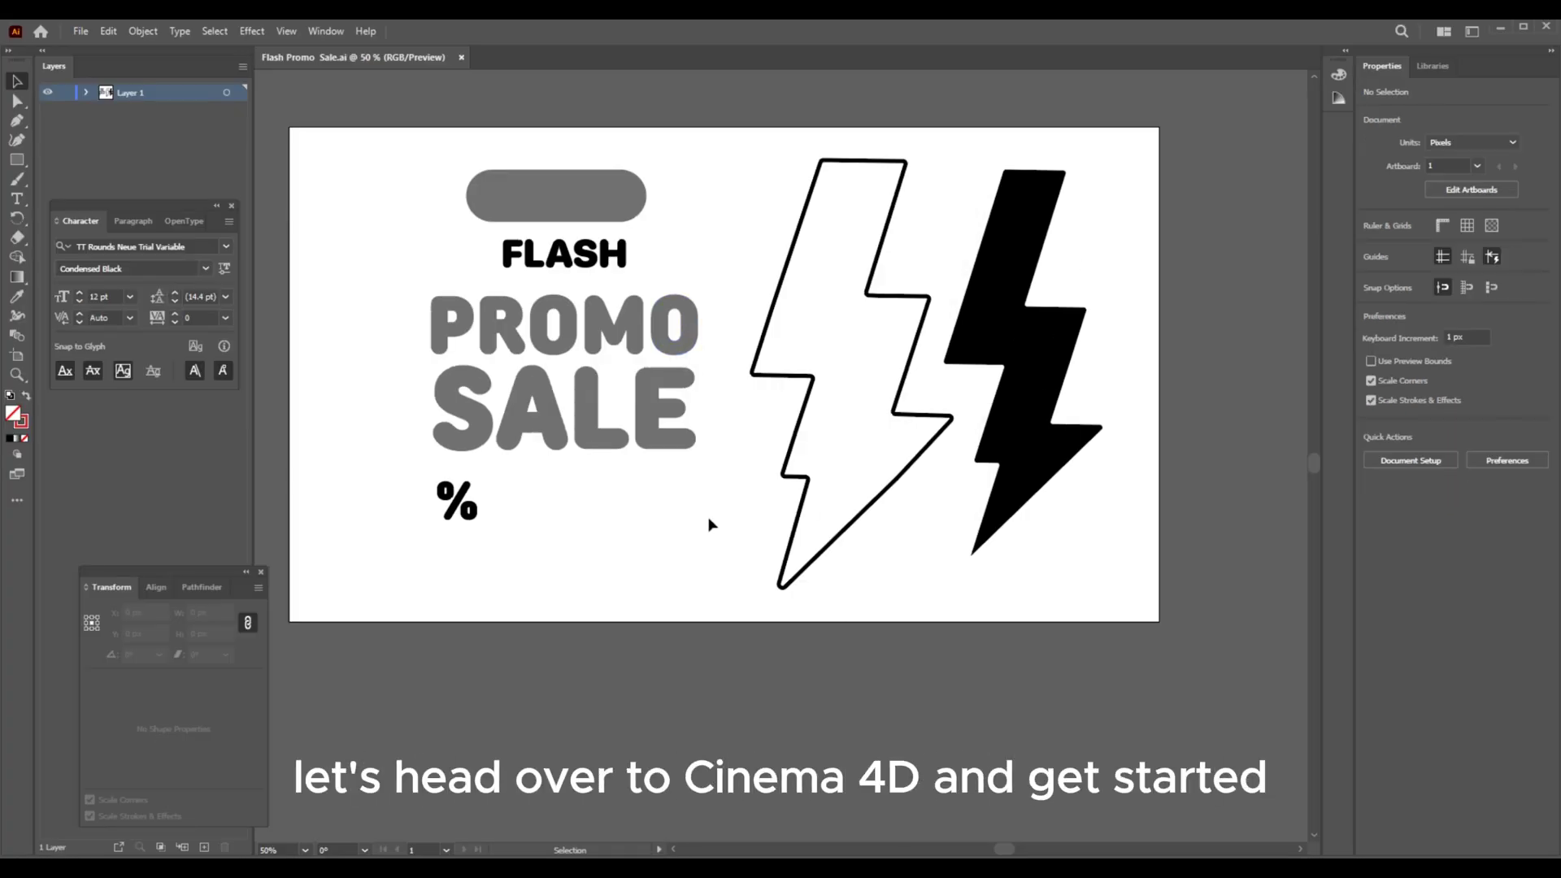
# Switch to Cinema 4D and import the Flash Promo Sale Illustrator file from the Ai folder with the default import settings
pyautogui.scroll(-1, 709, 525)
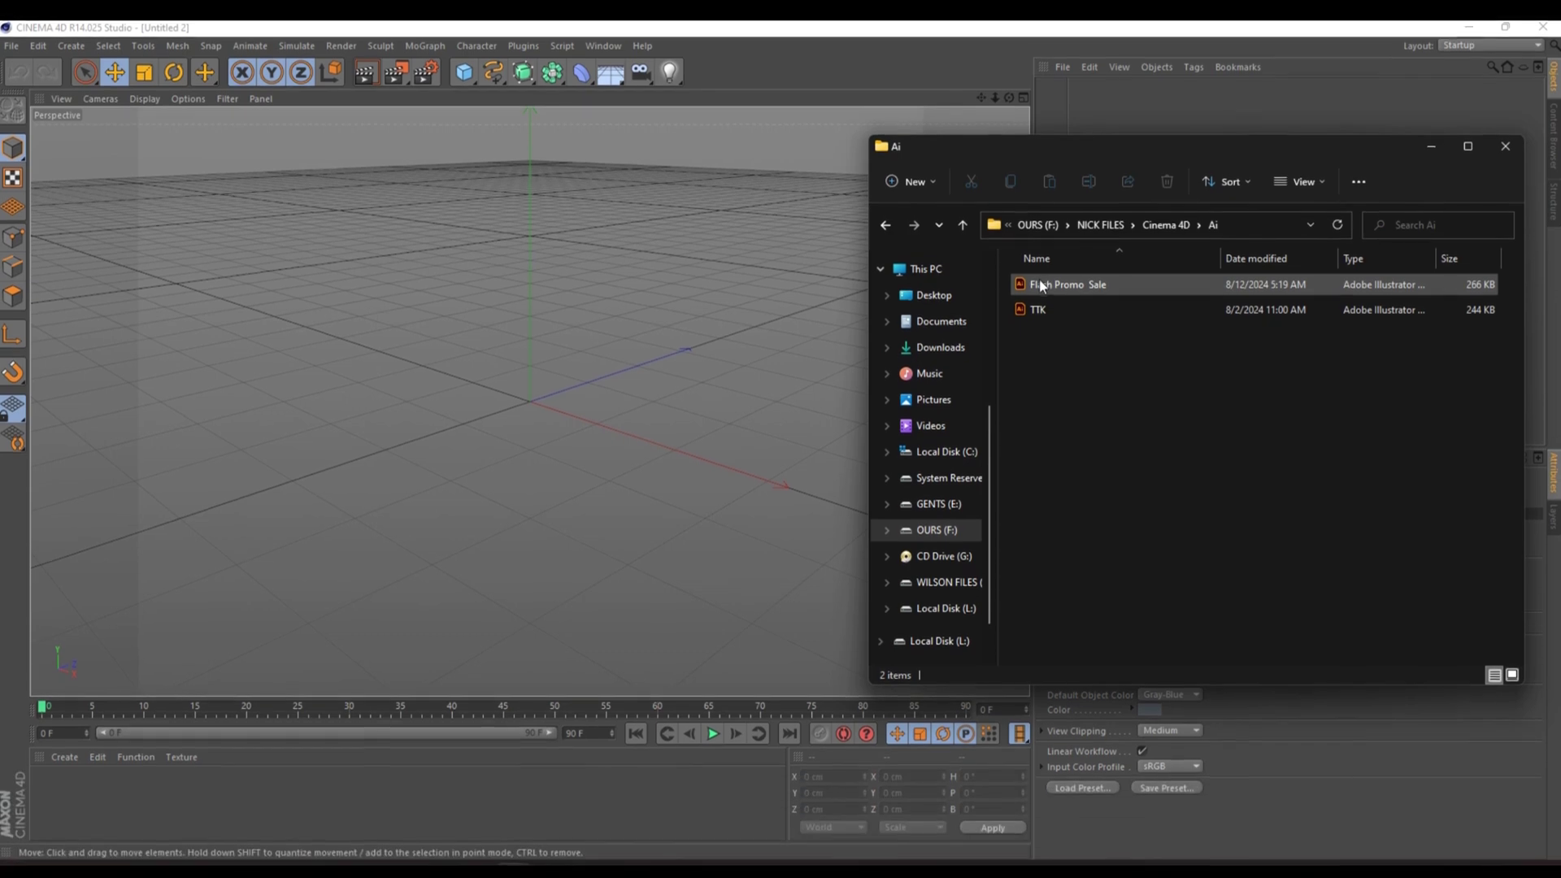
pyautogui.click(1040, 284)
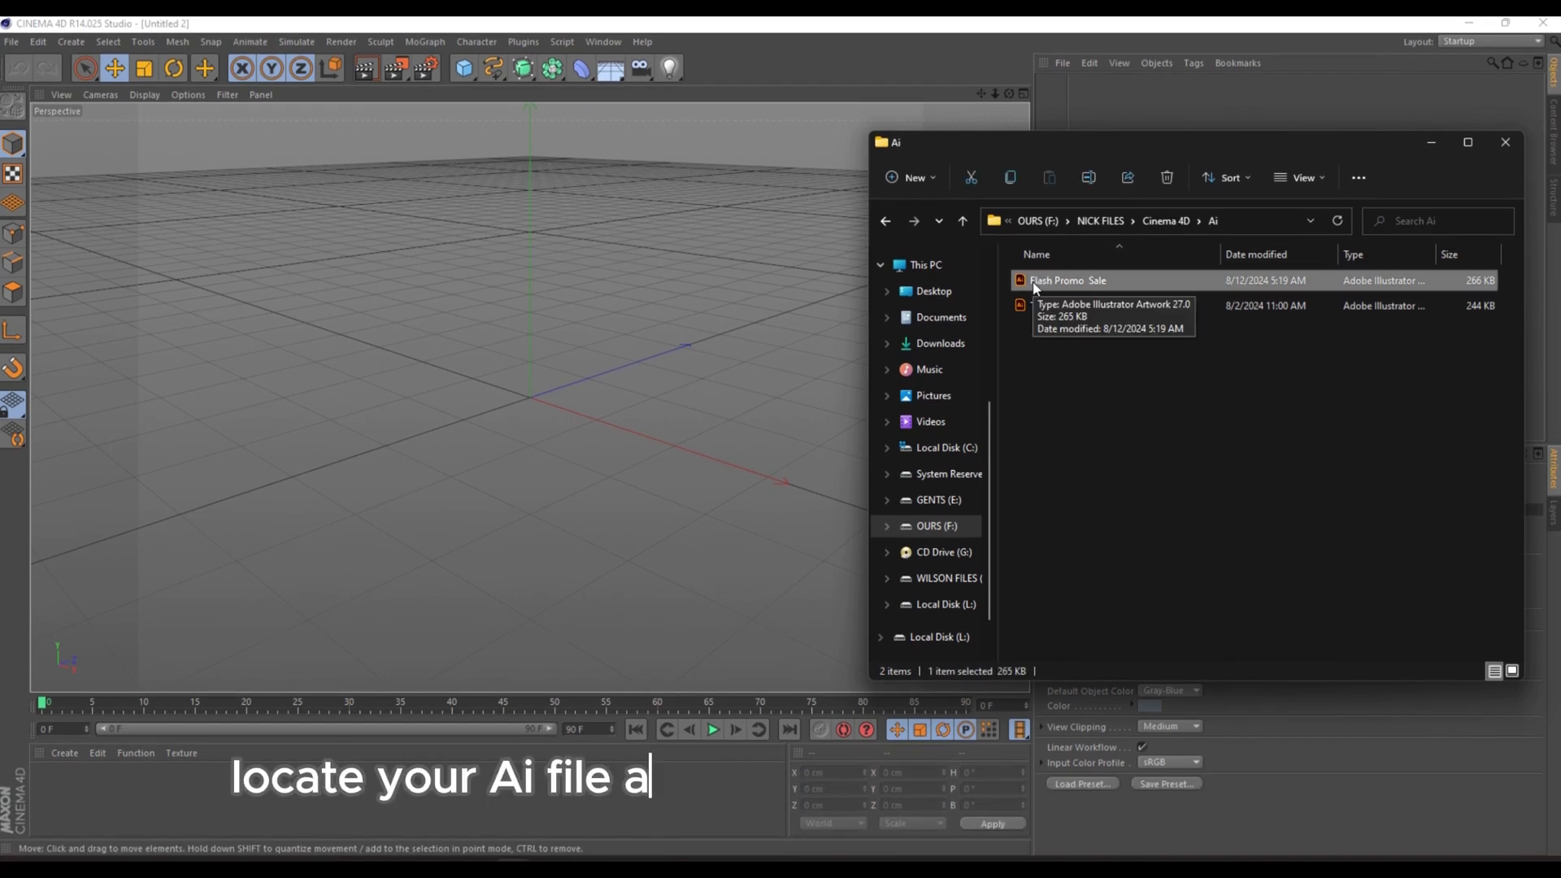
pyautogui.moveTo(1033, 286); pyautogui.dragTo(524, 327)
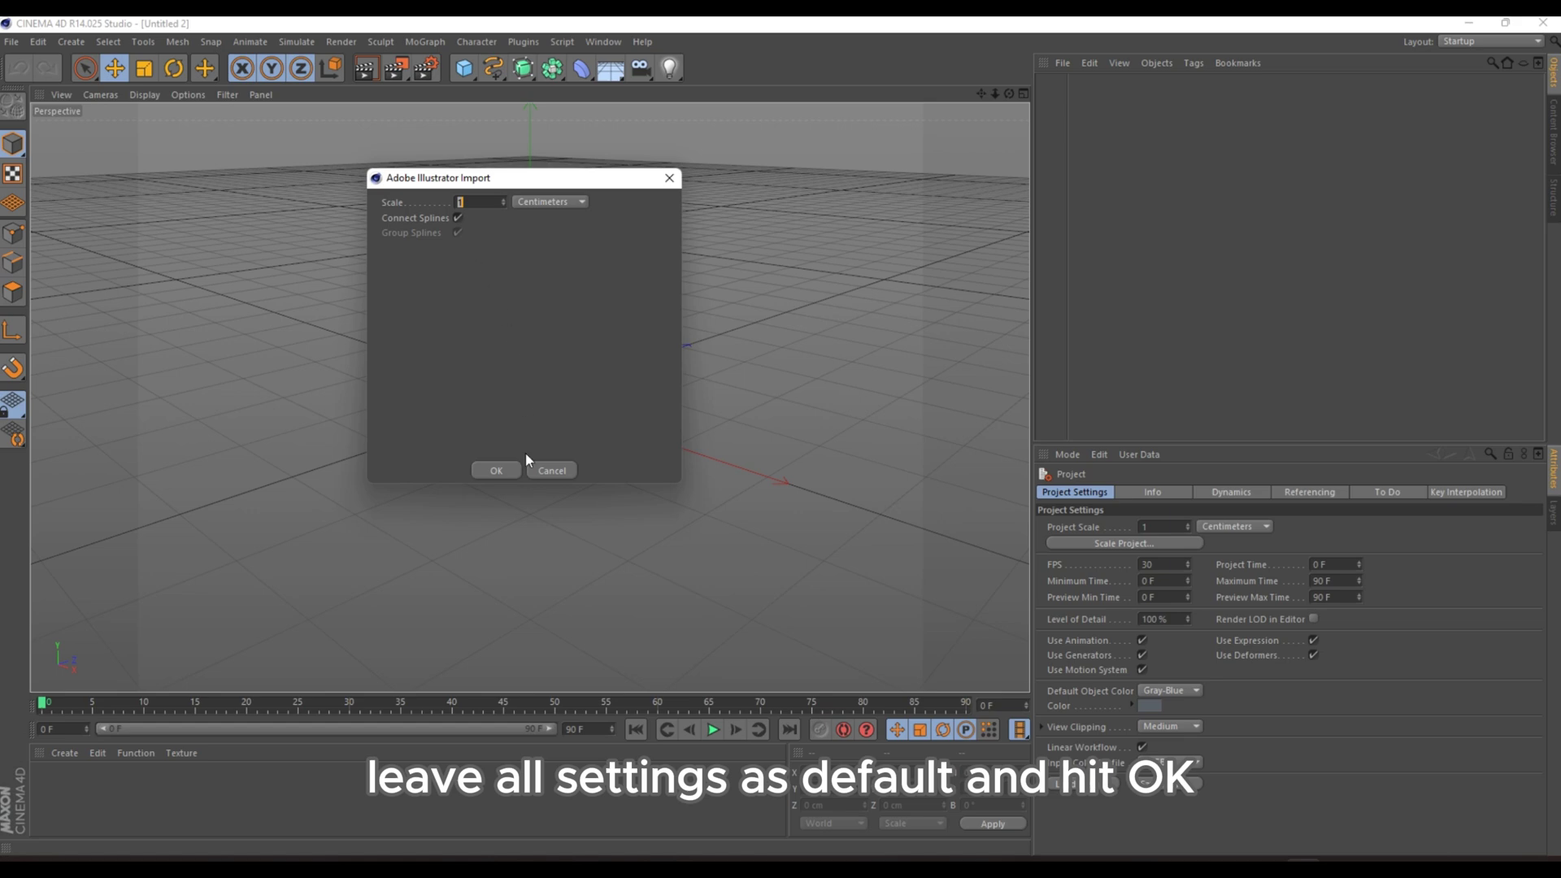
pyautogui.click(497, 471)
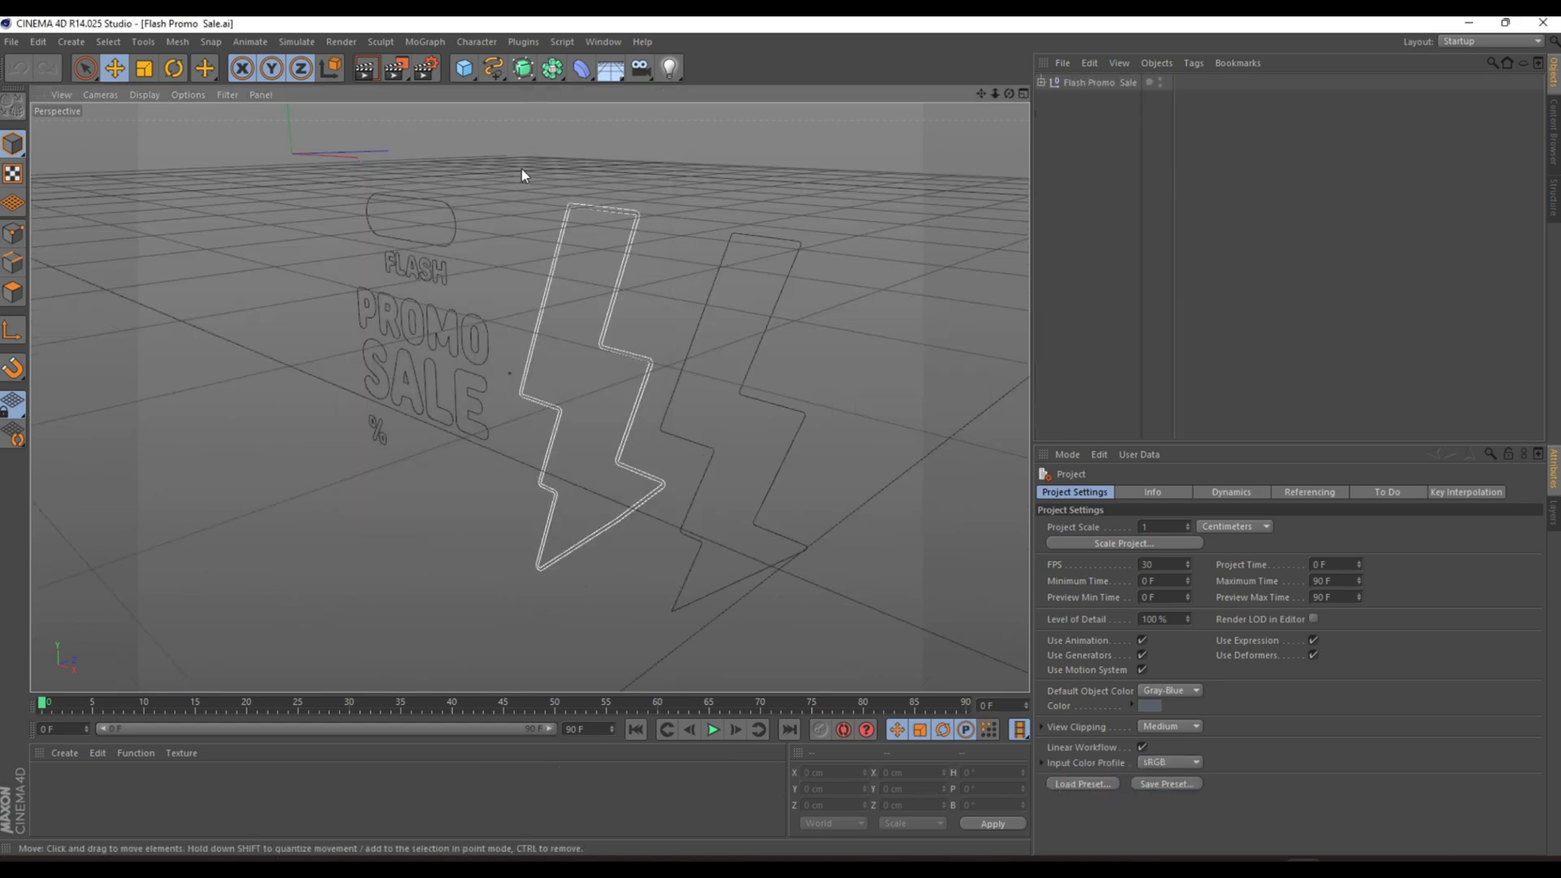
# Move the whole imported Flash Promo Sale artwork upward along the green axis, above the floor grid
pyautogui.keyDown('alt'); pyautogui.moveTo(528, 164); pyautogui.dragTo(496, 175); pyautogui.keyUp('alt')
pyautogui.click(1086, 83)
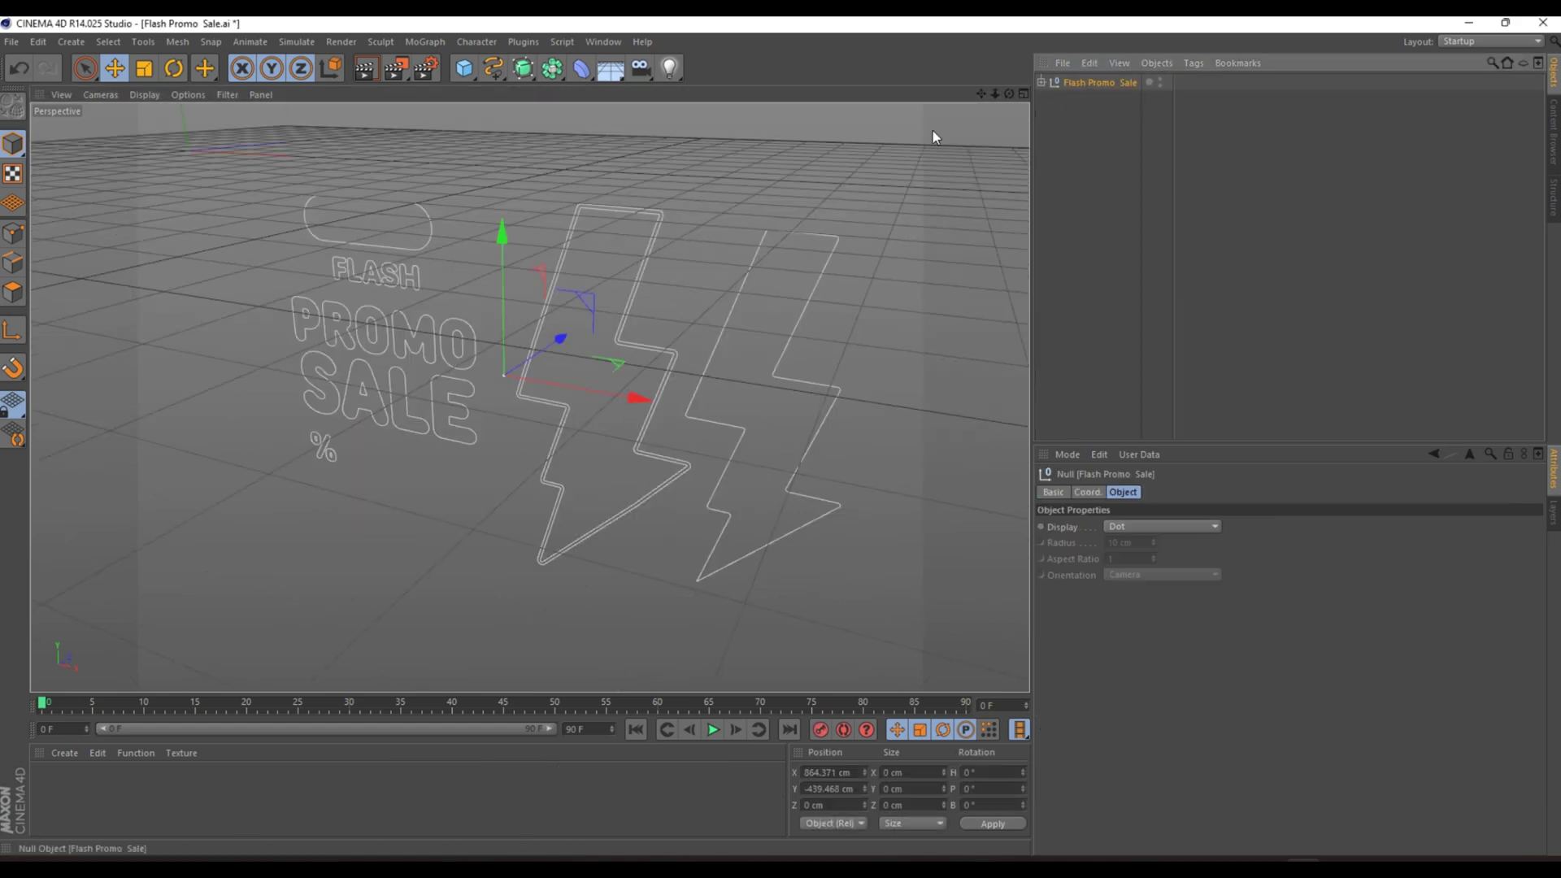
pyautogui.scroll(-4, 585, 331)
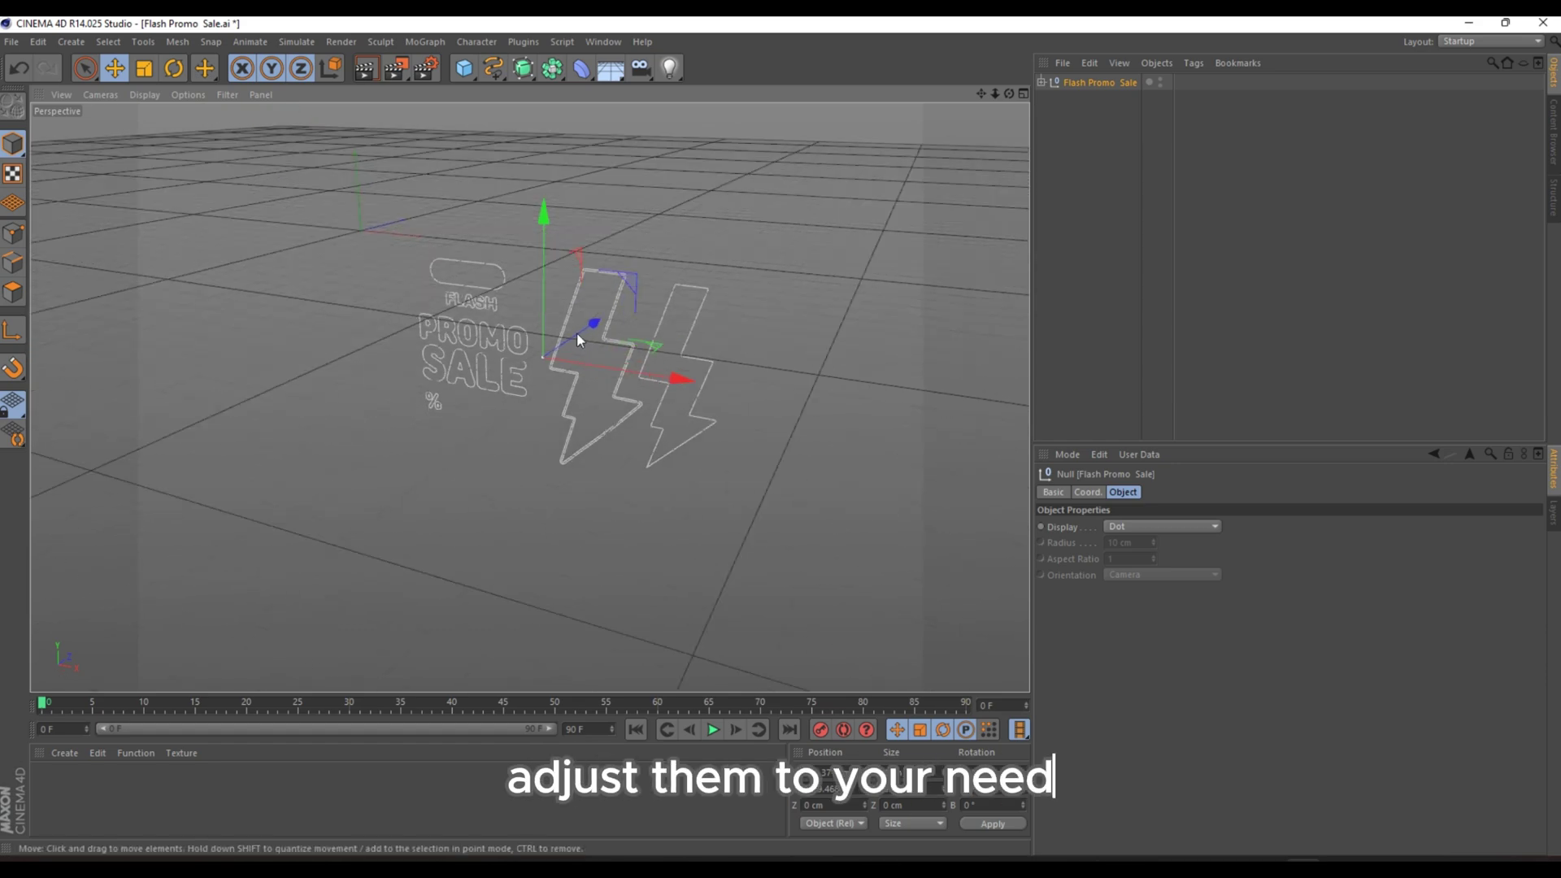
pyautogui.moveTo(546, 218); pyautogui.dragTo(587, 104)
pyautogui.keyDown('alt'); pyautogui.moveTo(561, 122); pyautogui.dragTo(581, 213, button='middle'); pyautogui.keyUp('alt')
pyautogui.keyDown('alt'); pyautogui.moveTo(580, 213); pyautogui.dragTo(556, 71); pyautogui.keyUp('alt')
pyautogui.click(697, 353)
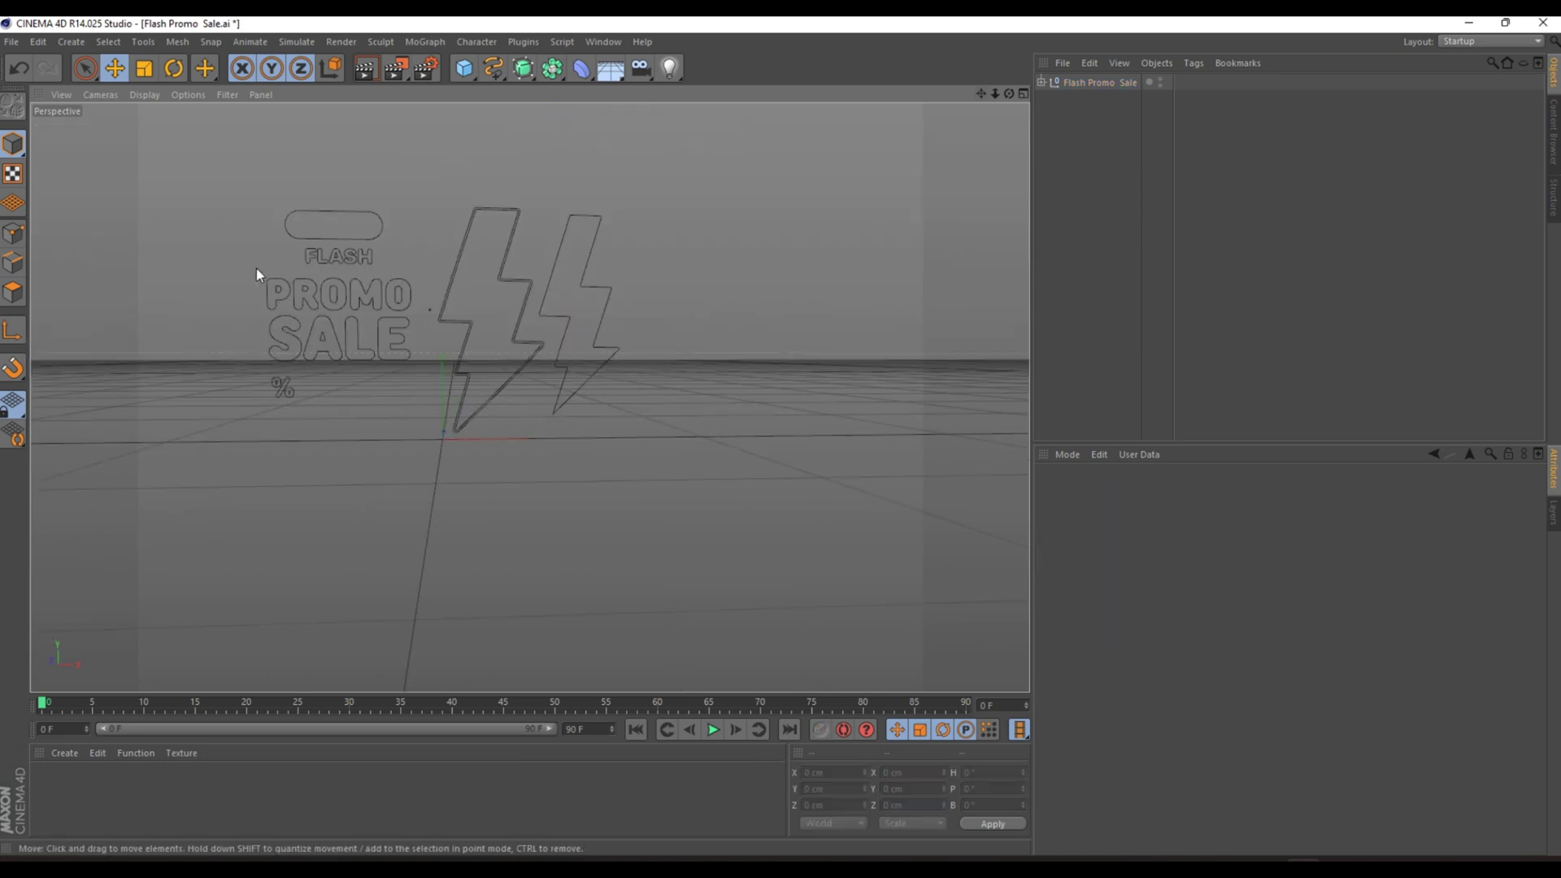
pyautogui.scroll(3, 253, 267)
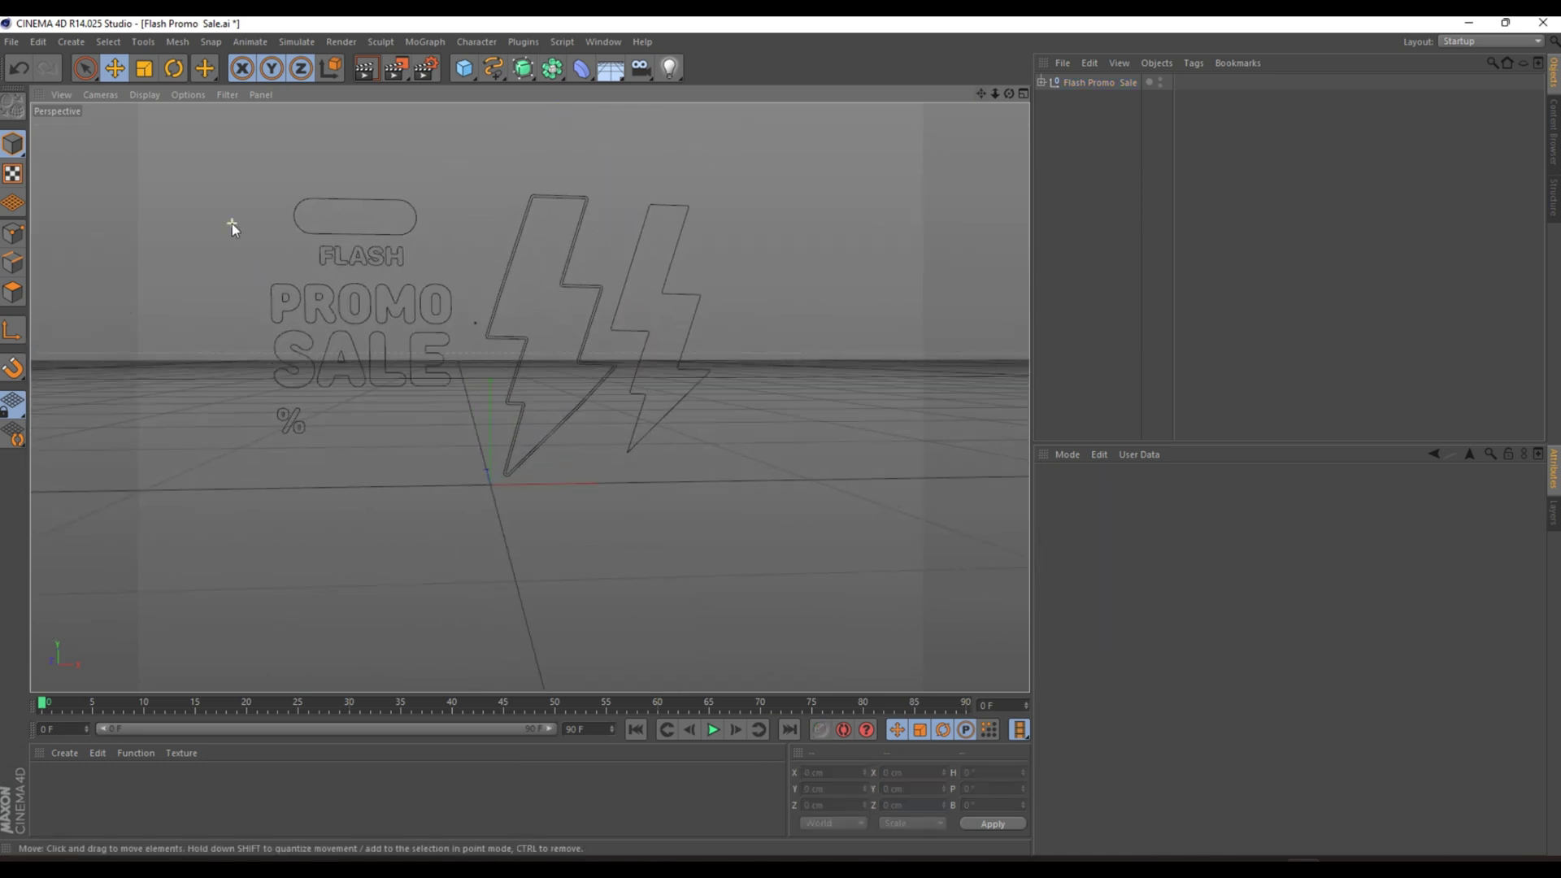
# Add an Extrude NURBS object to the scene and keep it selected
pyautogui.click(532, 81)
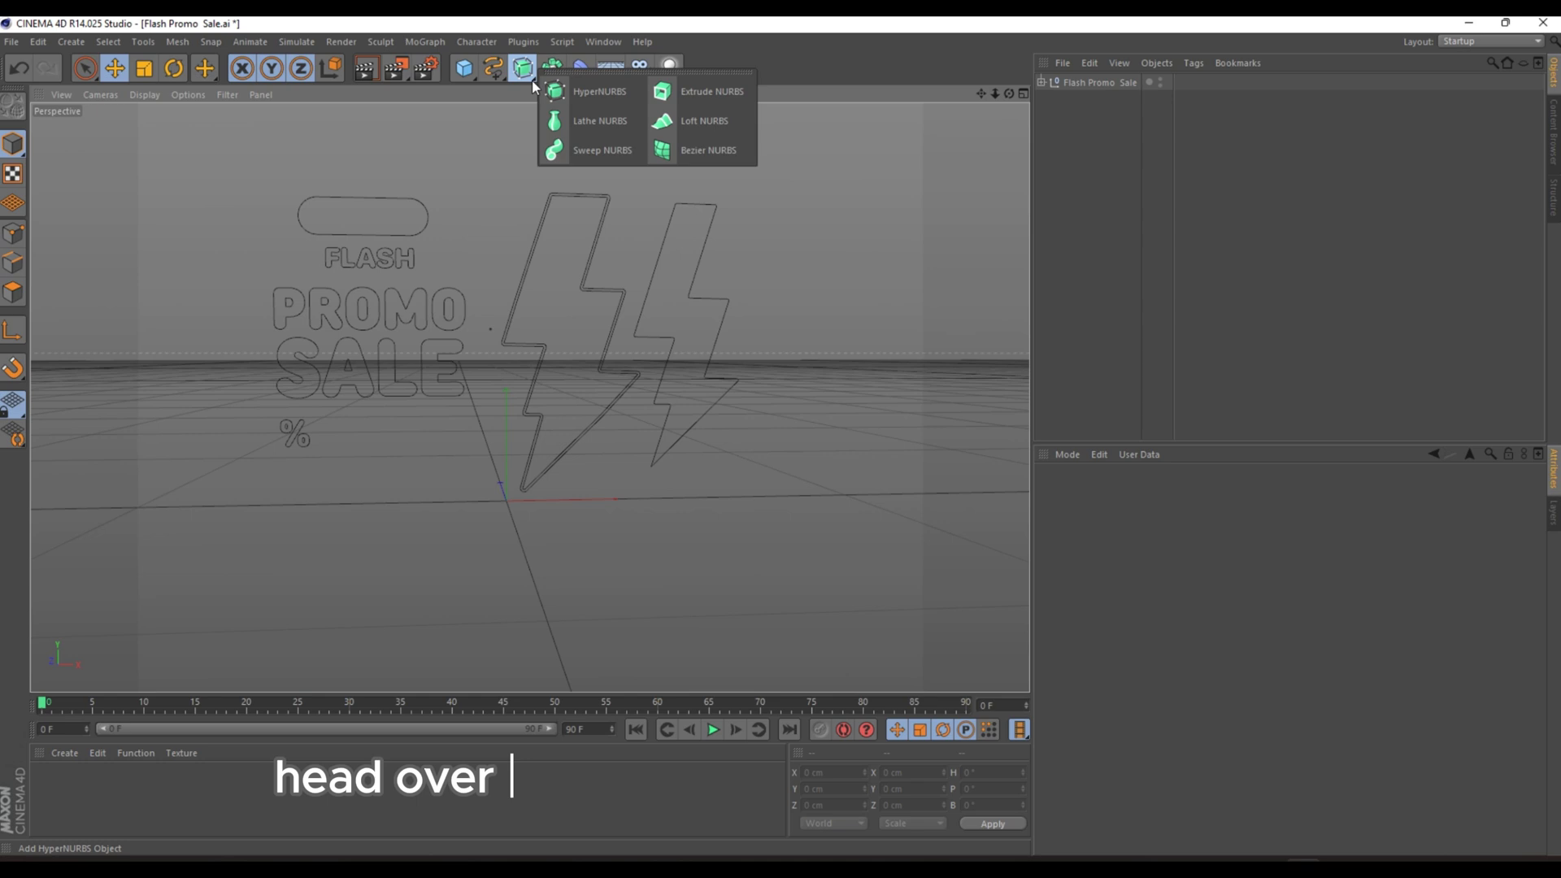
pyautogui.click(695, 91)
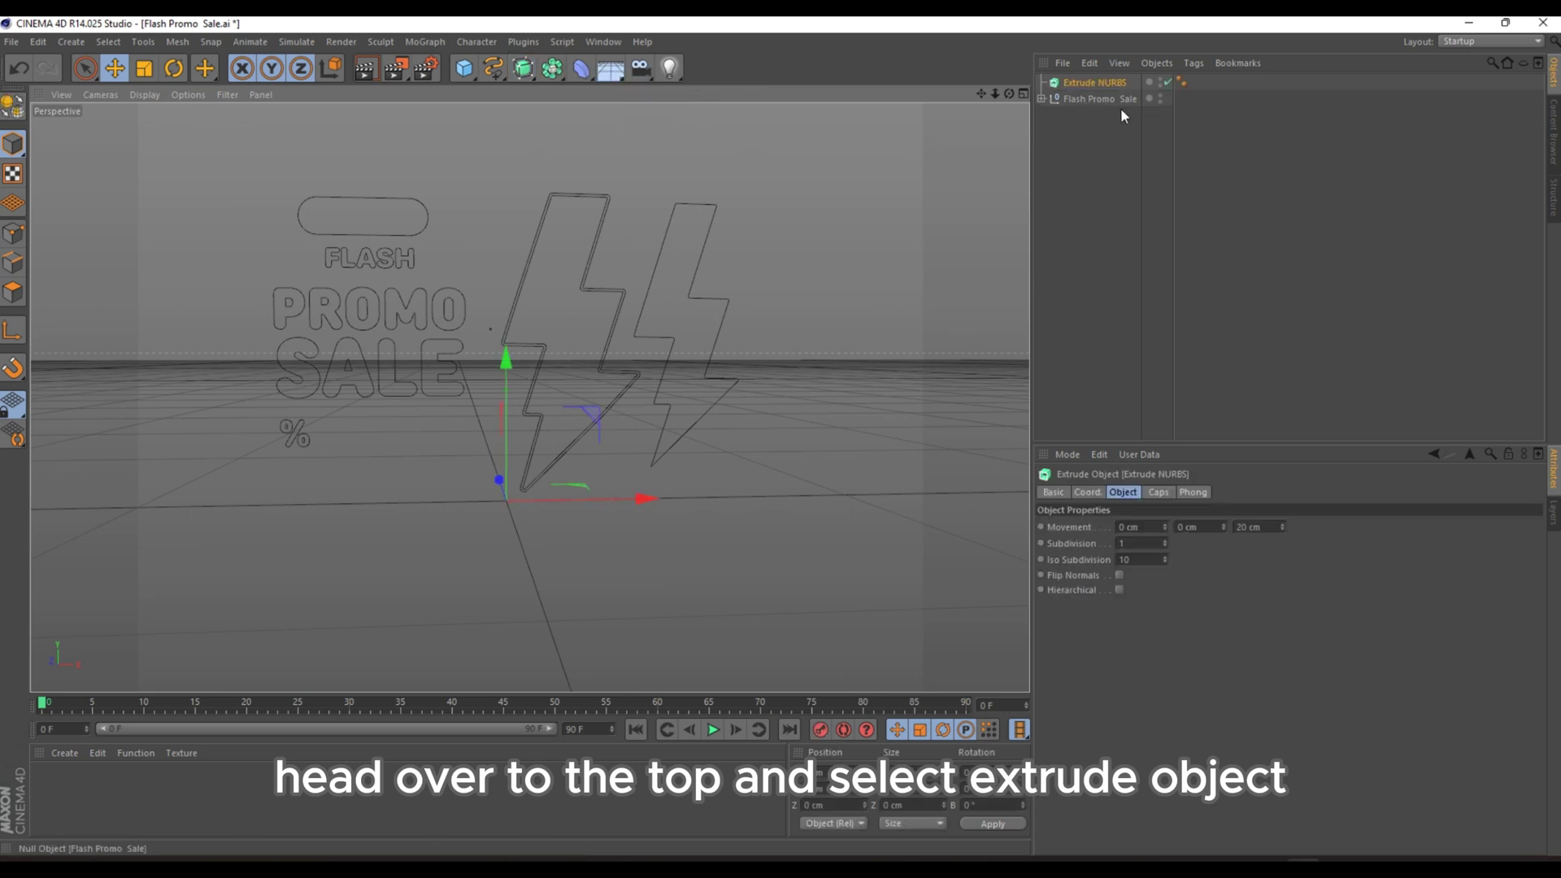
pyautogui.click(1106, 154)
pyautogui.click(1099, 85)
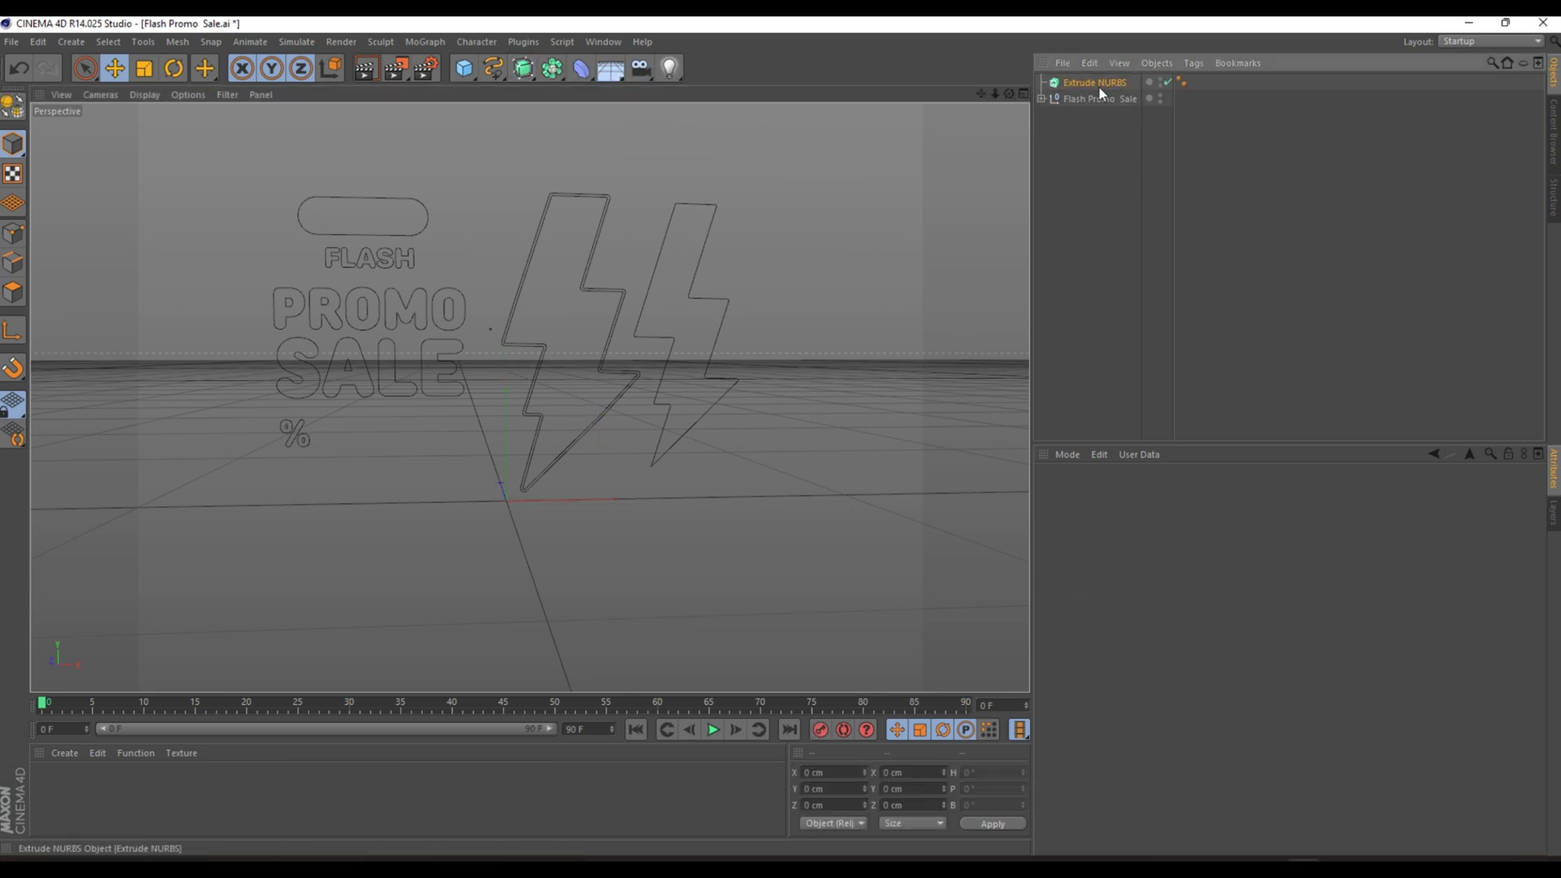
# Copy the Extrude NURBS object and paste it twelve times for the imported paths
pyautogui.click(1089, 62)
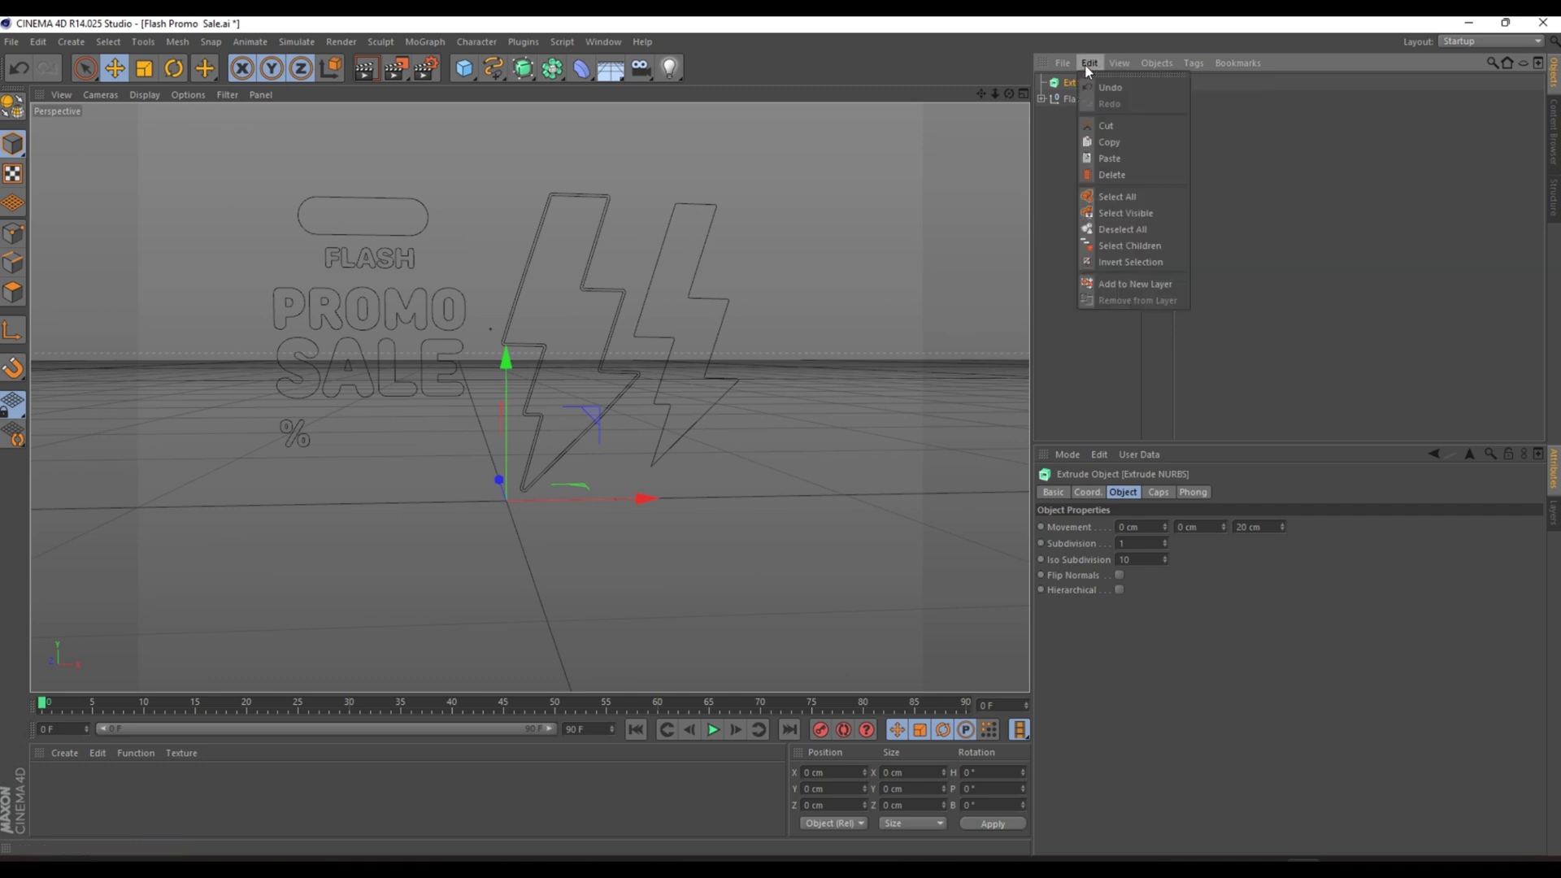
pyautogui.click(1111, 143)
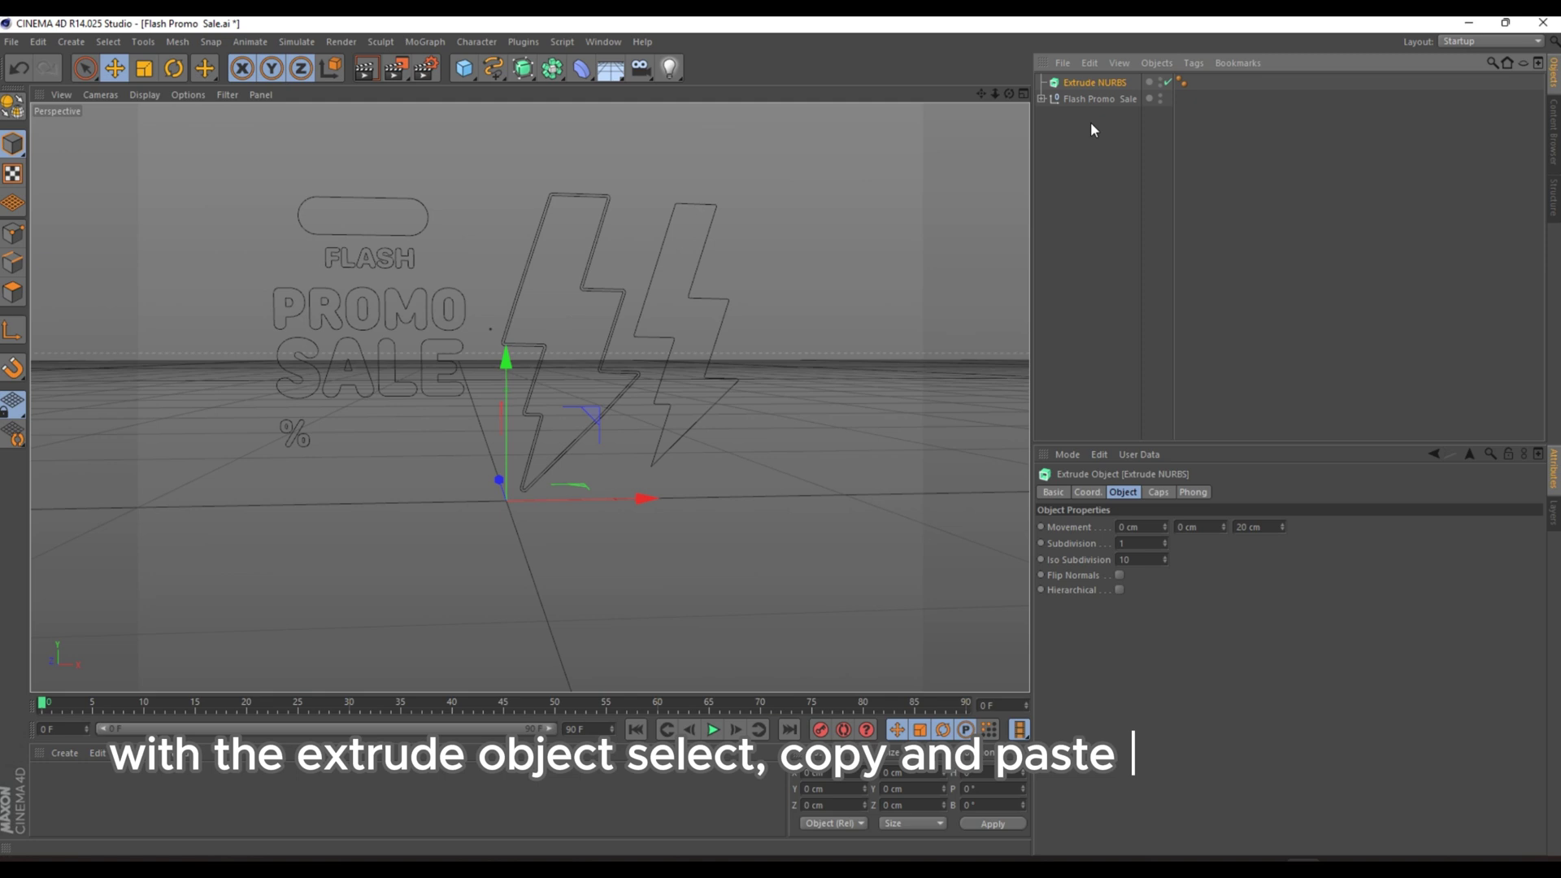
pyautogui.click(1090, 62)
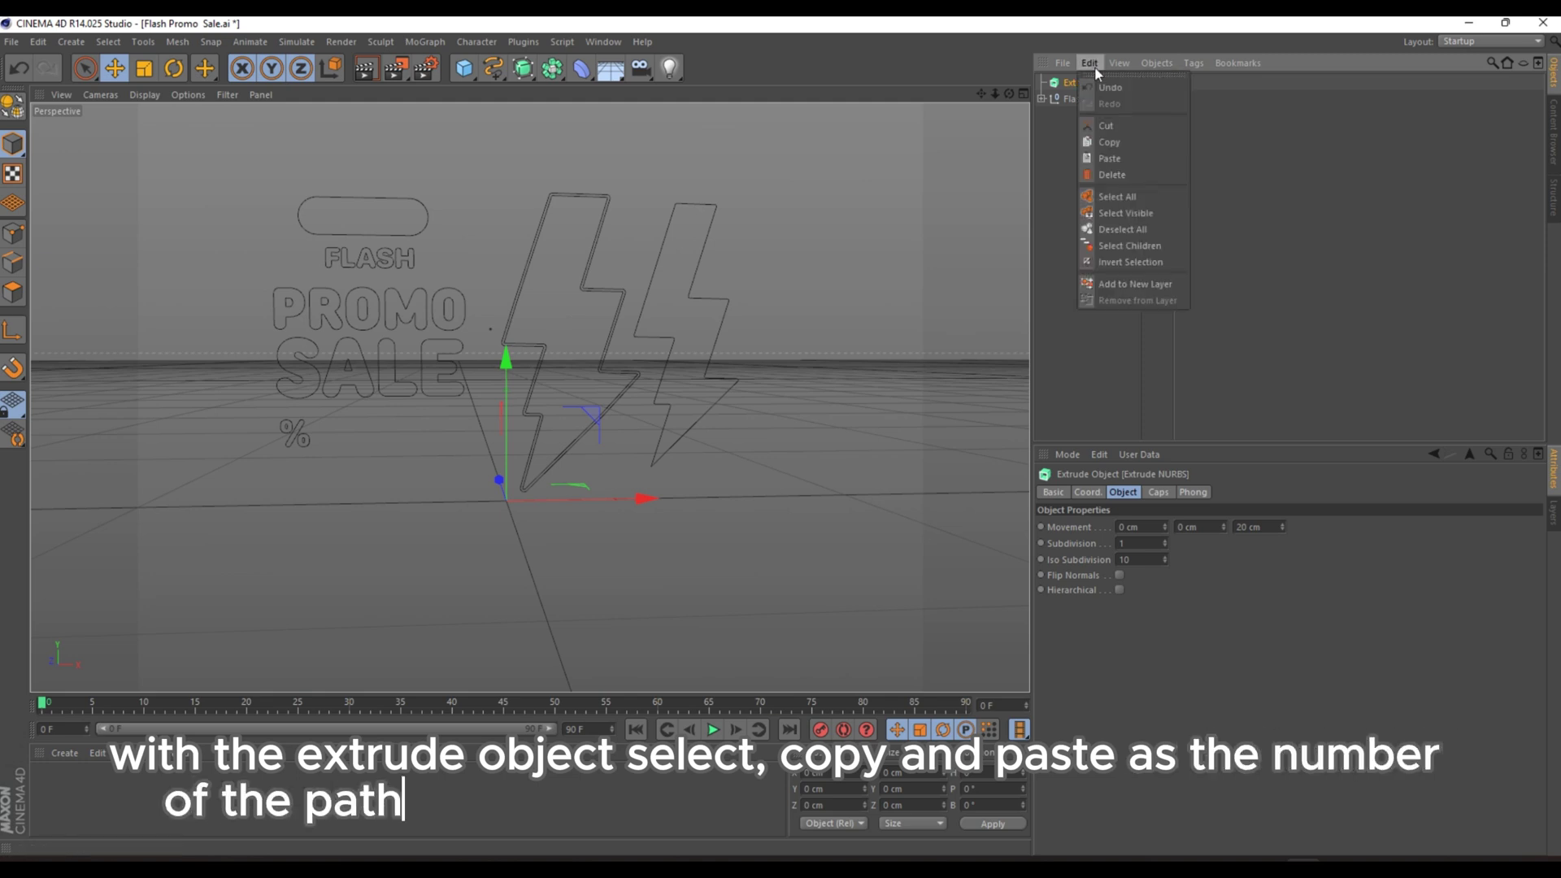
pyautogui.click(1107, 157)
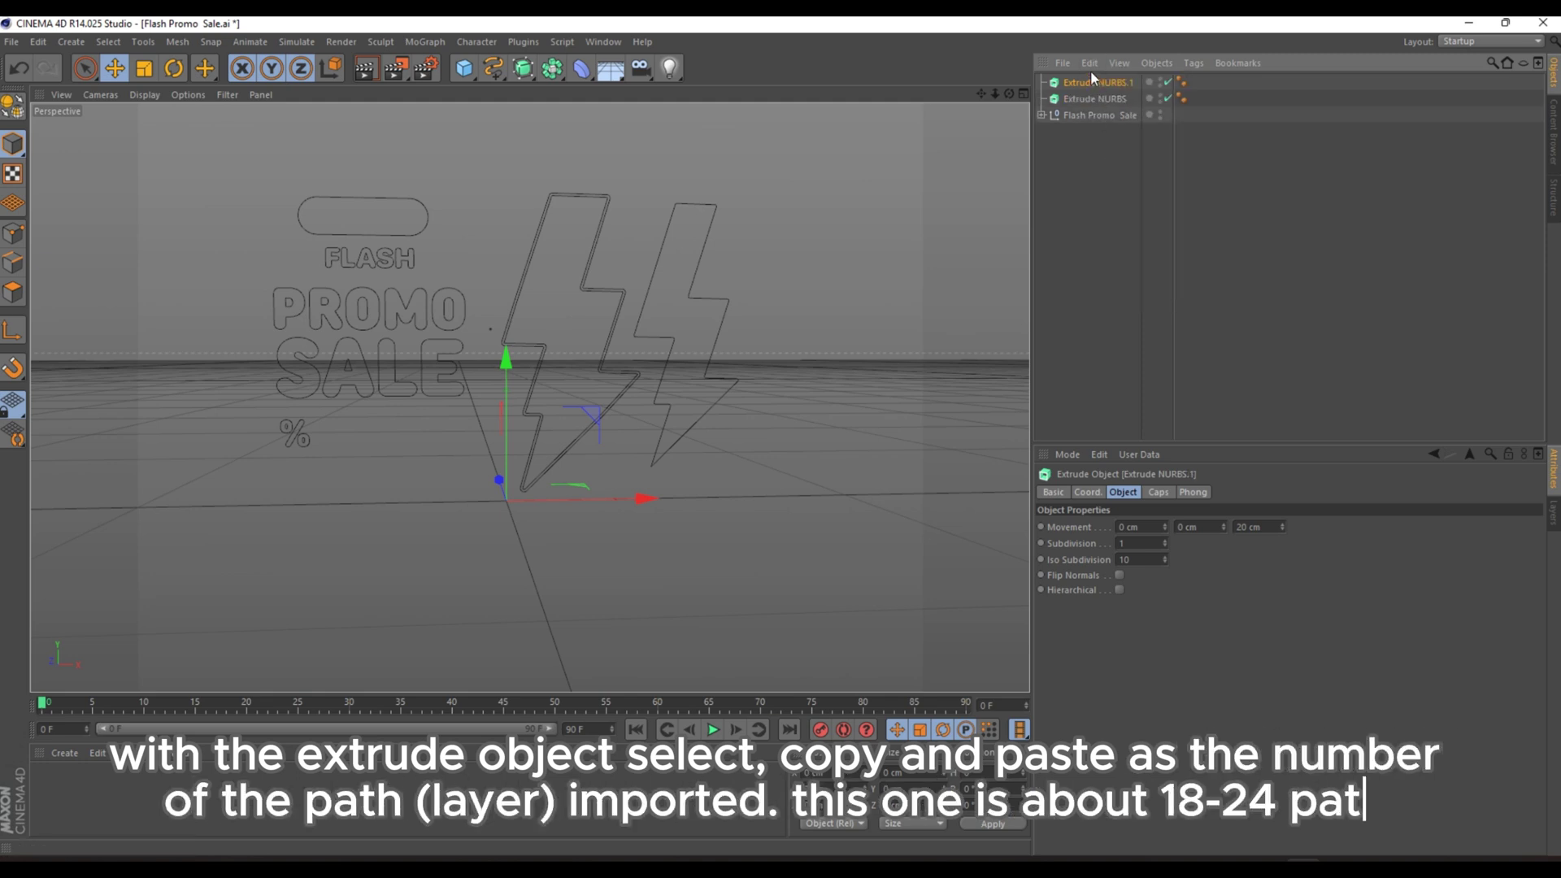
pyautogui.hotkey('ctrl', 'v')
pyautogui.hotkey('ctrl', 'v')
pyautogui.hotkey('ctrl', 'v')
pyautogui.hotkey('ctrl', 'v')
pyautogui.hotkey('ctrl', 'v')
pyautogui.hotkey('ctrl', 'v')
pyautogui.hotkey('ctrl', 'v')
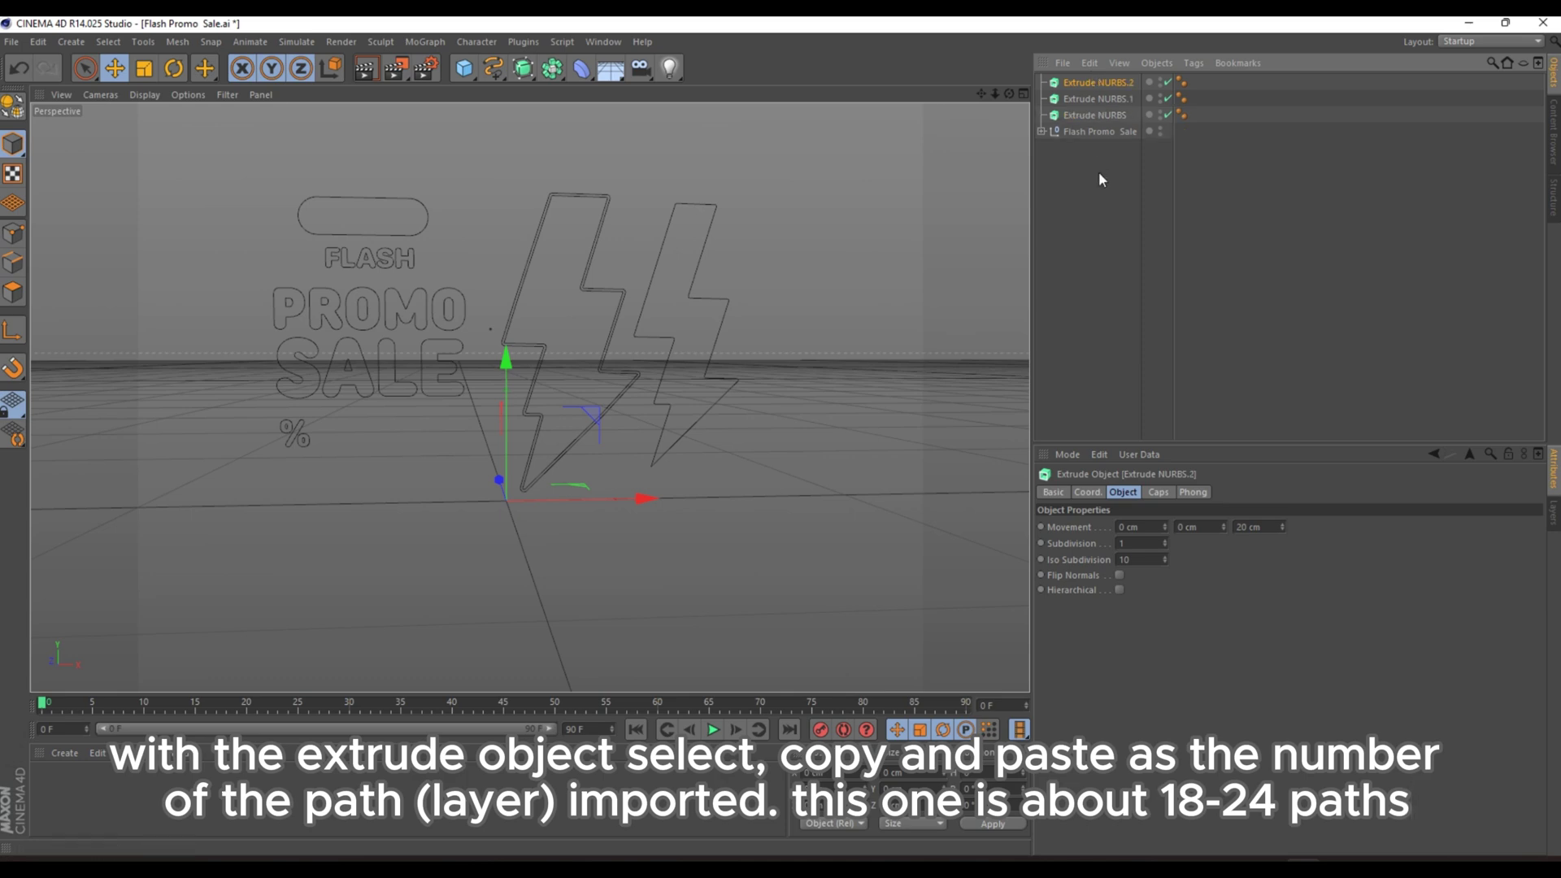
pyautogui.hotkey('ctrl', 'v')
pyautogui.hotkey('ctrl', 'v')
pyautogui.hotkey('ctrl', 'v')
pyautogui.hotkey('ctrl', 'v')
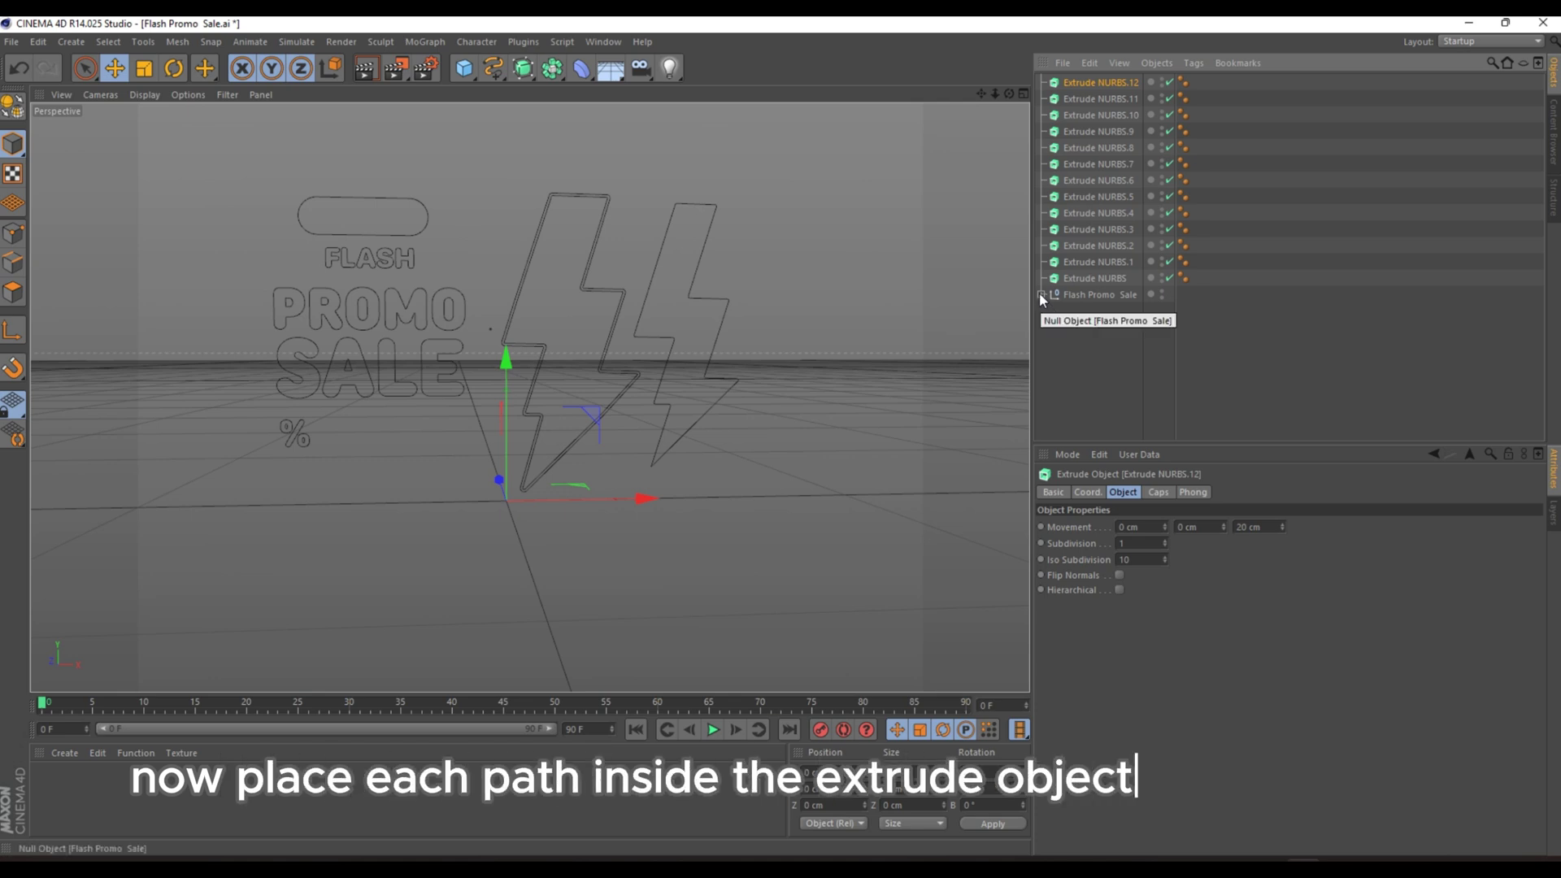
# Nest each imported path from Path 1 to Path 18 in its own Extrude NURBS object, collapsing the filled ones
pyautogui.click(1041, 295)
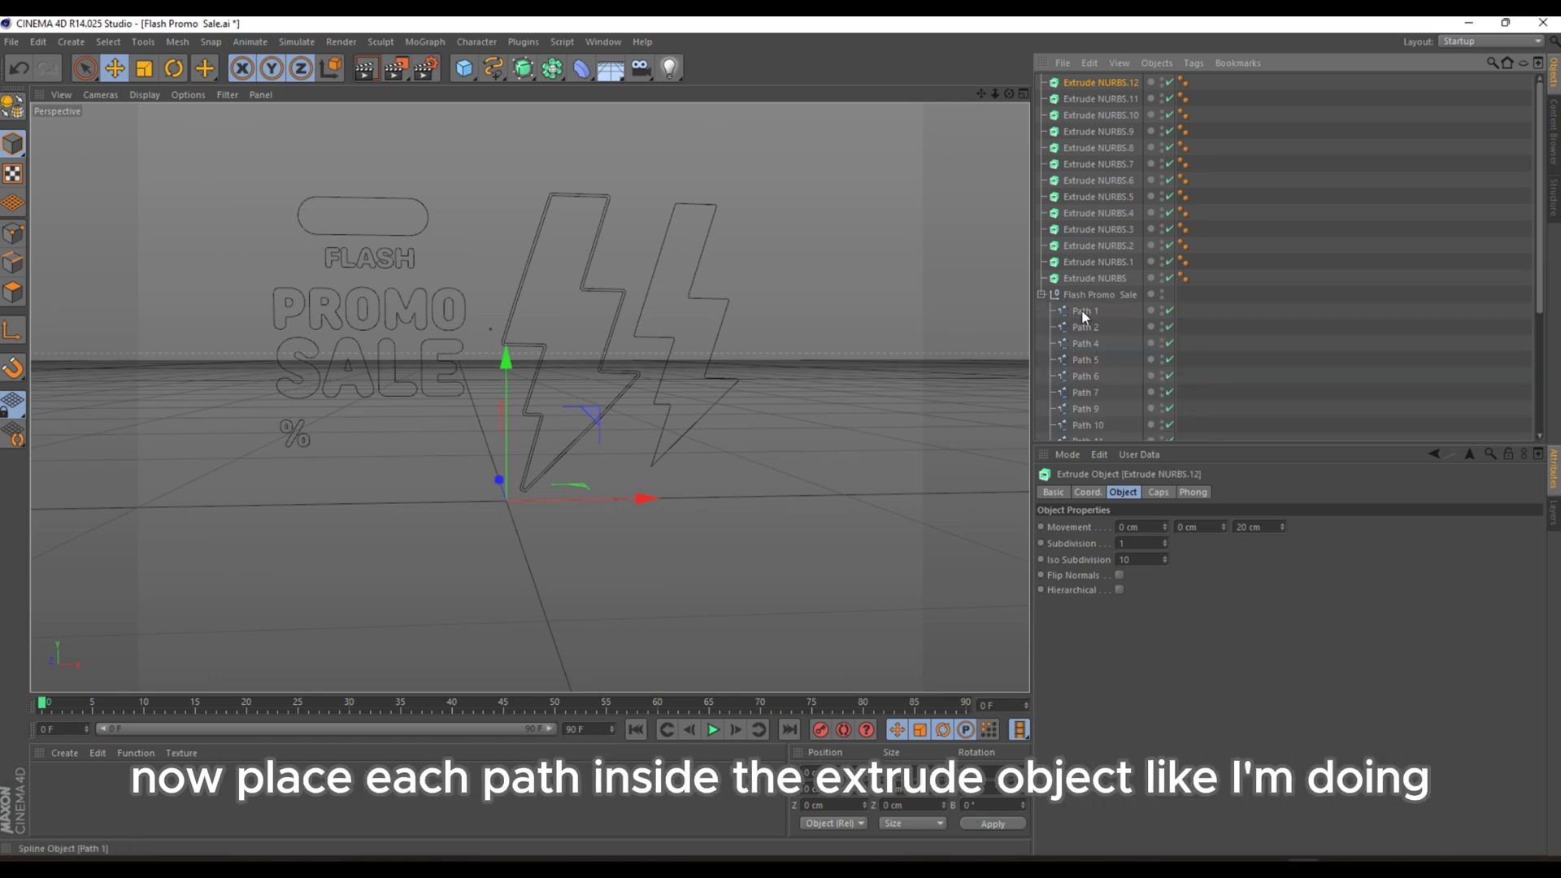
pyautogui.moveTo(1081, 309); pyautogui.dragTo(1093, 246)
pyautogui.click(1042, 294)
pyautogui.moveTo(1082, 330); pyautogui.dragTo(1084, 198)
pyautogui.click(1042, 262)
pyautogui.click(1041, 246)
pyautogui.click(1041, 229)
pyautogui.moveTo(1084, 328); pyautogui.dragTo(1081, 167)
pyautogui.click(1042, 213)
pyautogui.moveTo(1083, 326); pyautogui.dragTo(1077, 147)
pyautogui.moveTo(1083, 327); pyautogui.dragTo(1081, 130)
pyautogui.moveTo(1084, 326); pyautogui.dragTo(1086, 114)
pyautogui.moveTo(1084, 327); pyautogui.dragTo(1082, 98)
pyautogui.moveTo(1084, 327); pyautogui.dragTo(1080, 82)
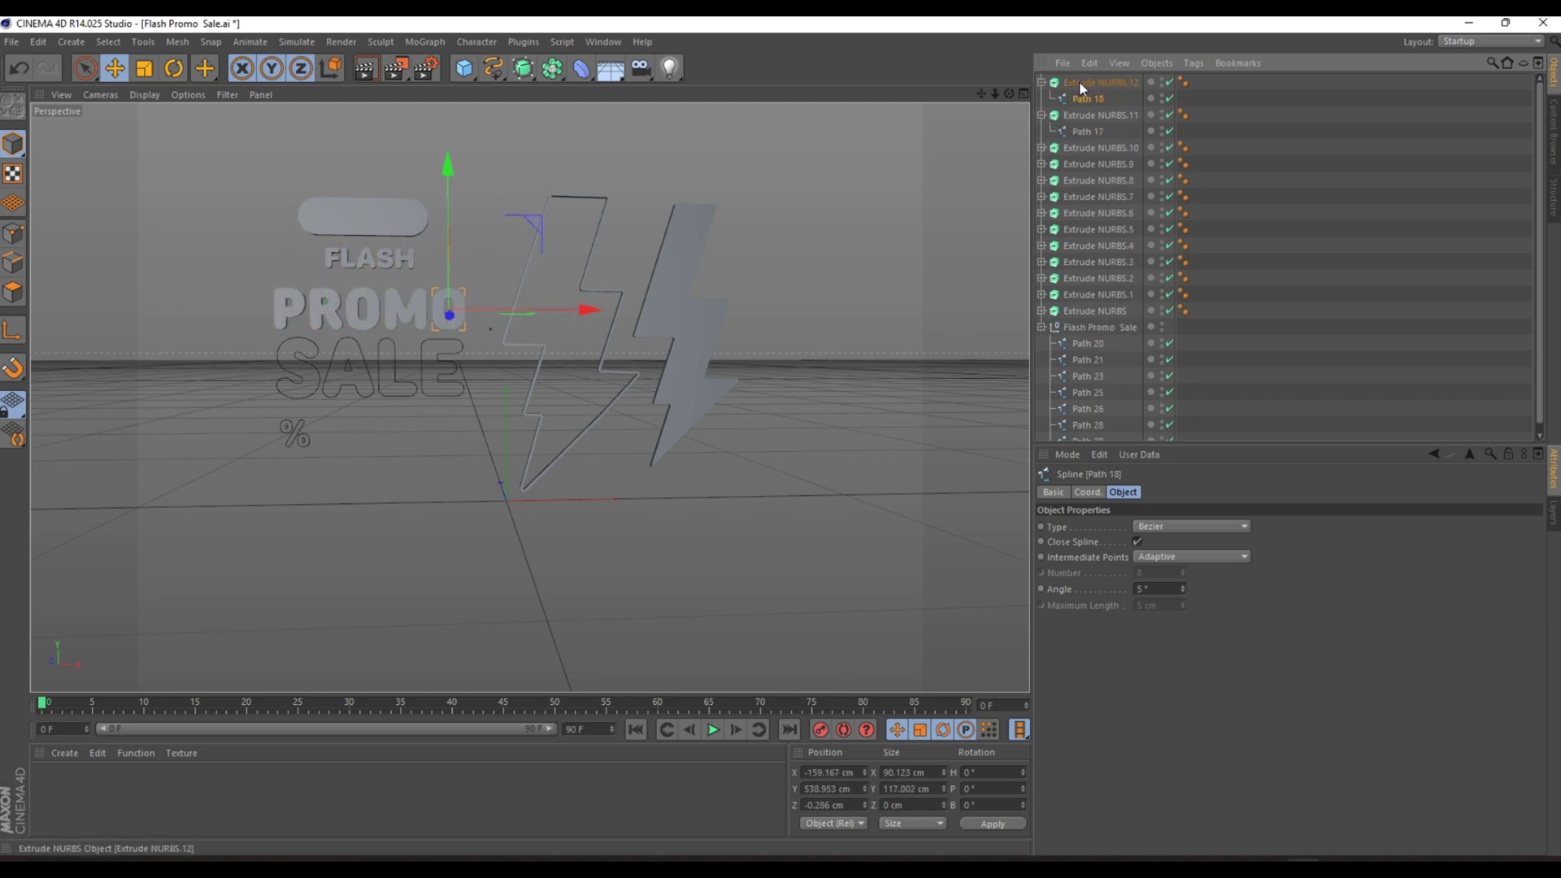
# Add three more Extrude NURBS copies and nest Path 20, Path 21 and Path 23 in them, one path each
pyautogui.click(1083, 82)
pyautogui.scroll(1, 1120, 259)
pyautogui.moveTo(1083, 343); pyautogui.dragTo(1089, 115)
pyautogui.moveTo(1084, 359); pyautogui.dragTo(1084, 83)
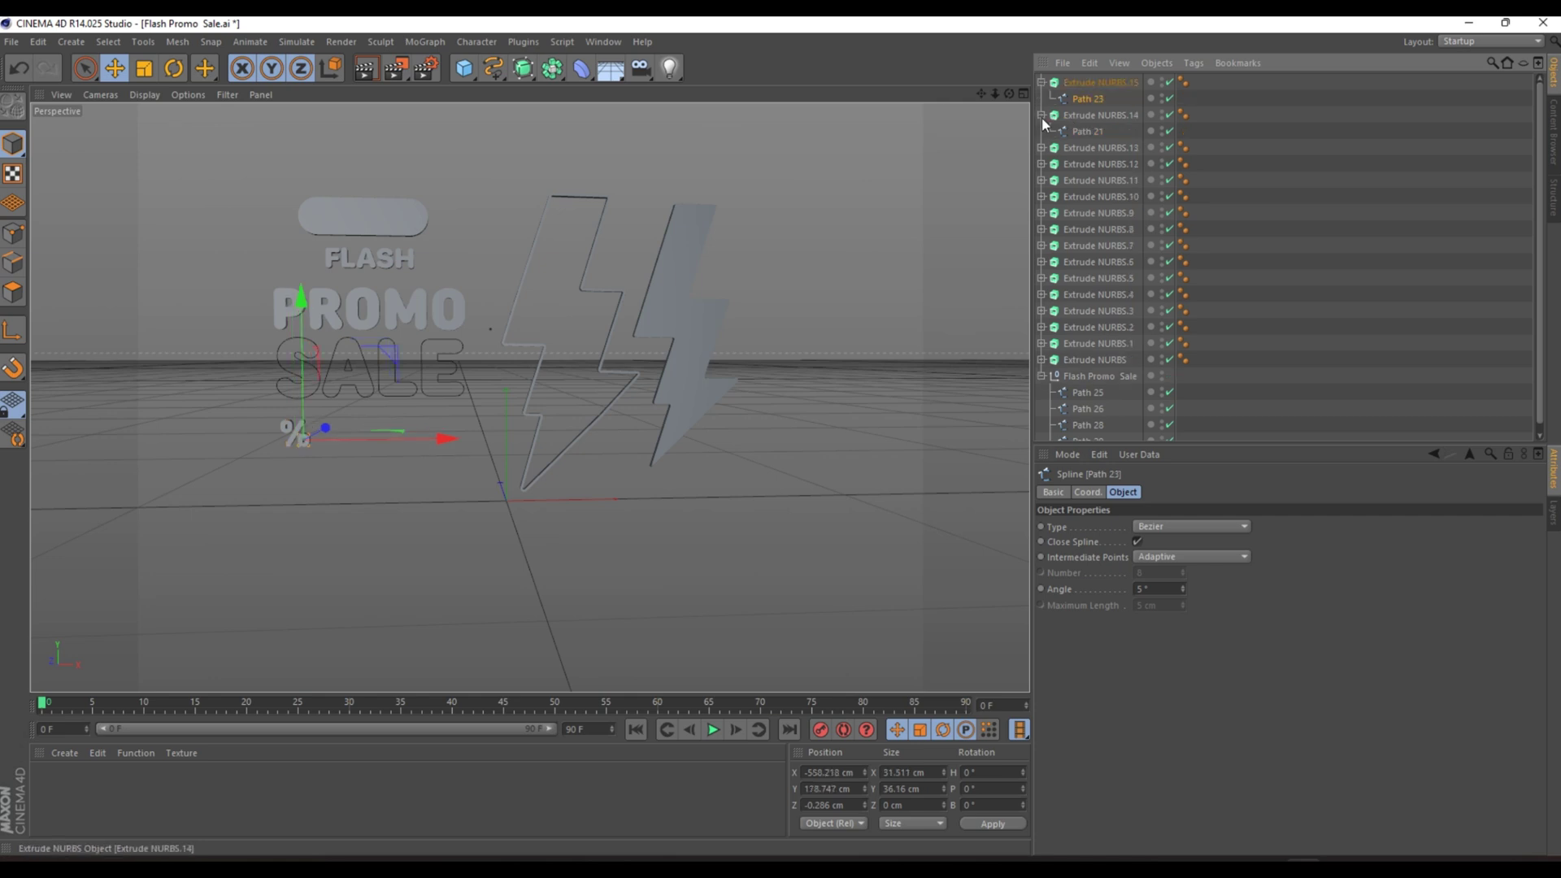
pyautogui.click(1041, 114)
pyautogui.click(1041, 82)
# Paste four more Extrude NURBS copies, nest each remaining SALE letter path in one, and remove the emptied Flash Promo Sale null
pyautogui.hotkey('ctrl', 'v')
pyautogui.hotkey('ctrl', 'v')
pyautogui.moveTo(1084, 393); pyautogui.dragTo(1084, 98)
pyautogui.click(1041, 98)
pyautogui.moveTo(1258, 443); pyautogui.dragTo(1257, 540)
pyautogui.moveTo(1086, 393); pyautogui.dragTo(1086, 83)
pyautogui.hotkey('ctrl', 'v')
pyautogui.hotkey('ctrl', 'v')
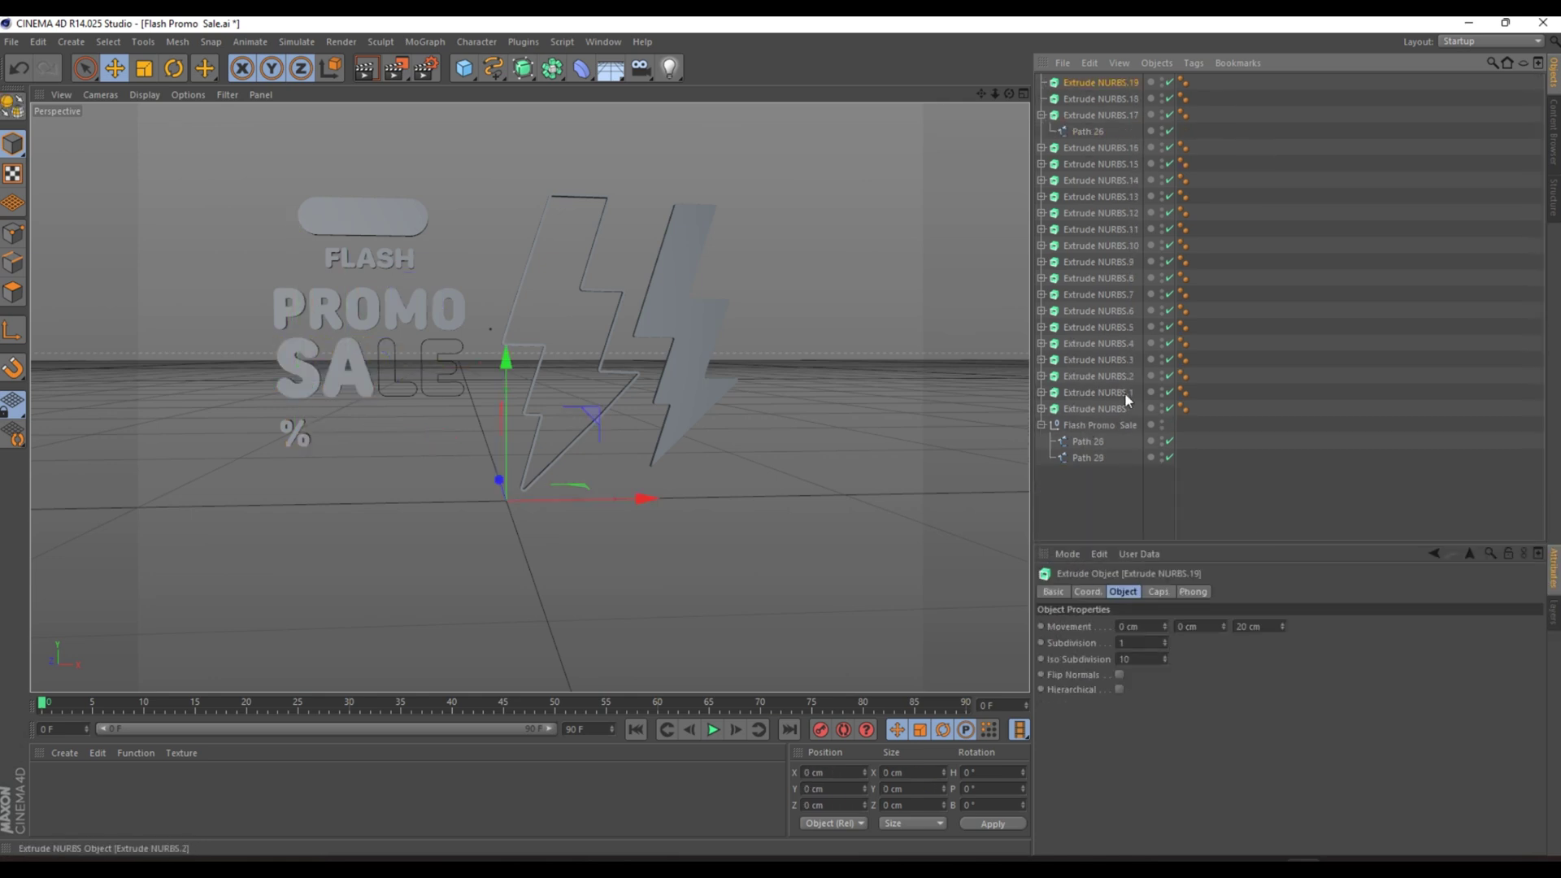
pyautogui.click(1041, 131)
pyautogui.moveTo(1087, 442); pyautogui.dragTo(1090, 83)
pyautogui.click(1041, 114)
pyautogui.click(1041, 82)
# Group the extrusions of the two lightning bolts and name the group Lighening
pyautogui.hotkey('alt', 'g')
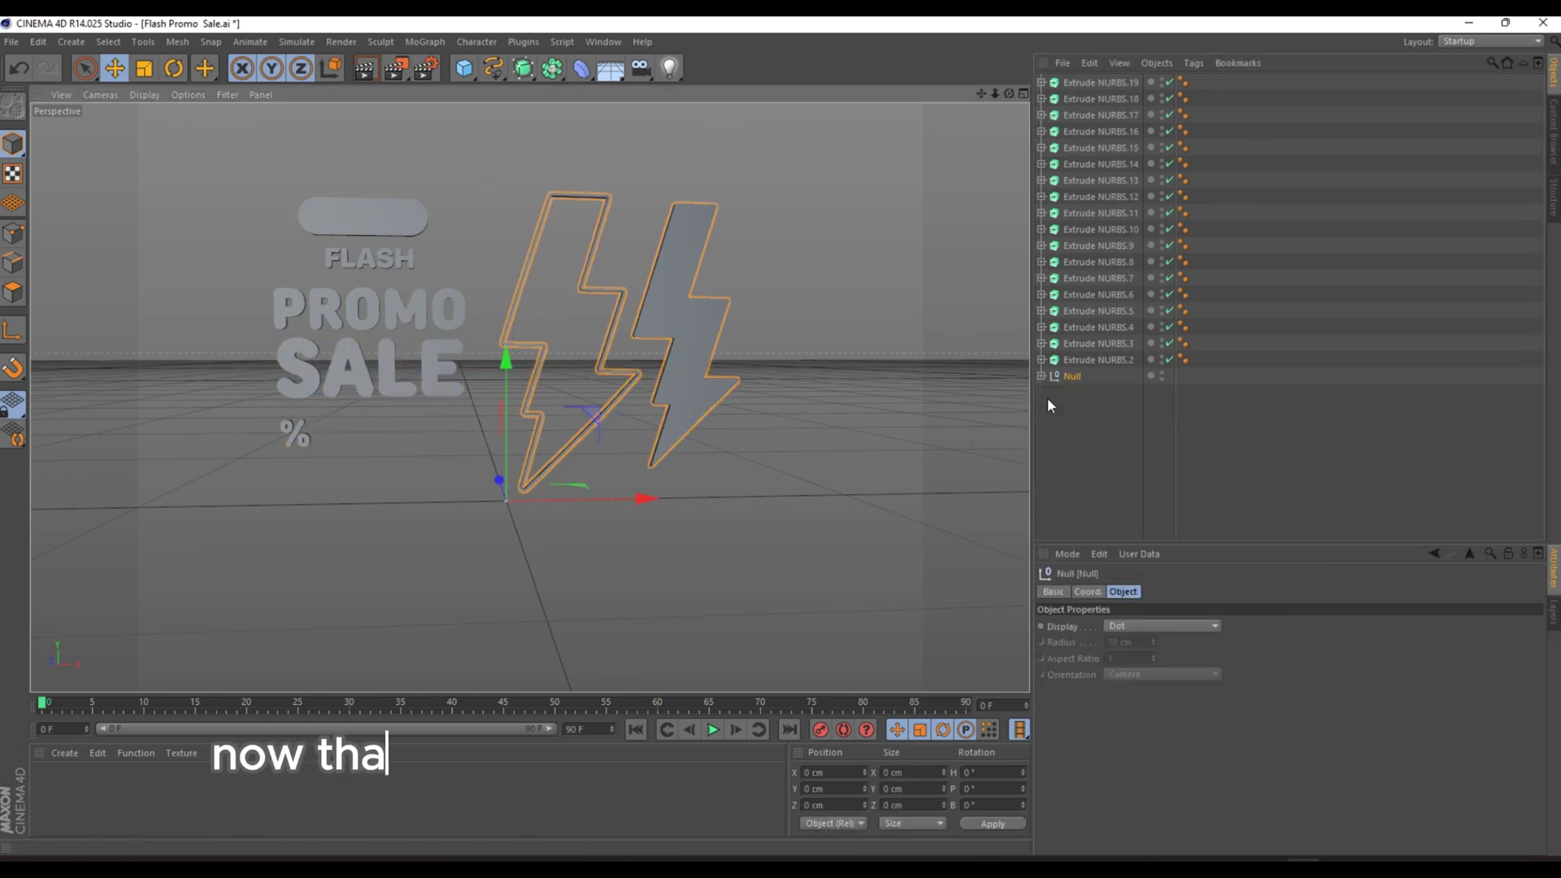
pyautogui.doubleClick(1073, 376)
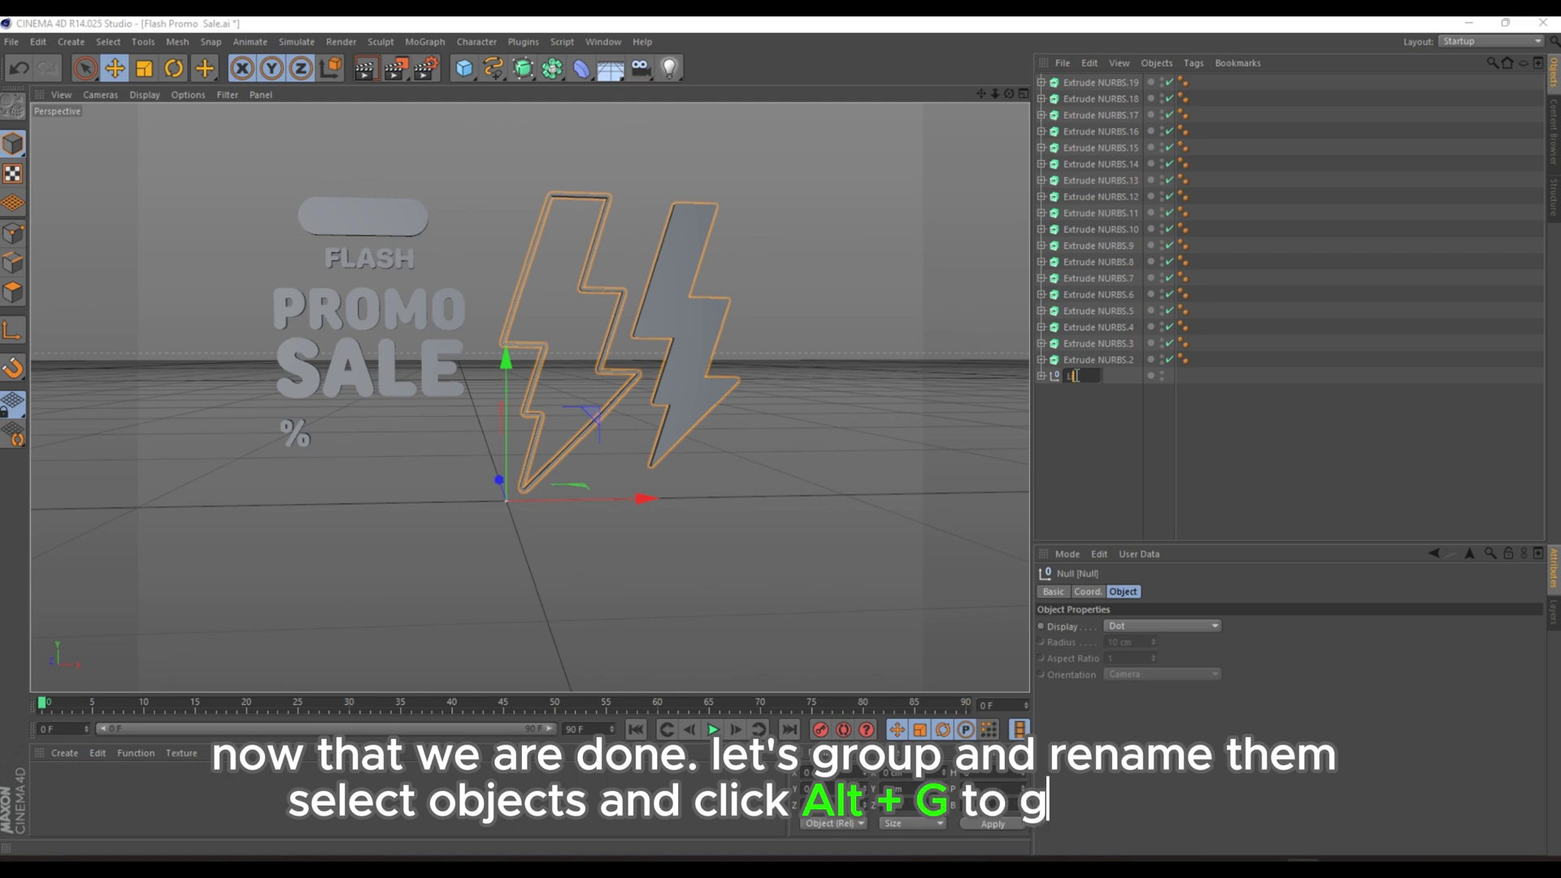
pyautogui.write('Lightn')
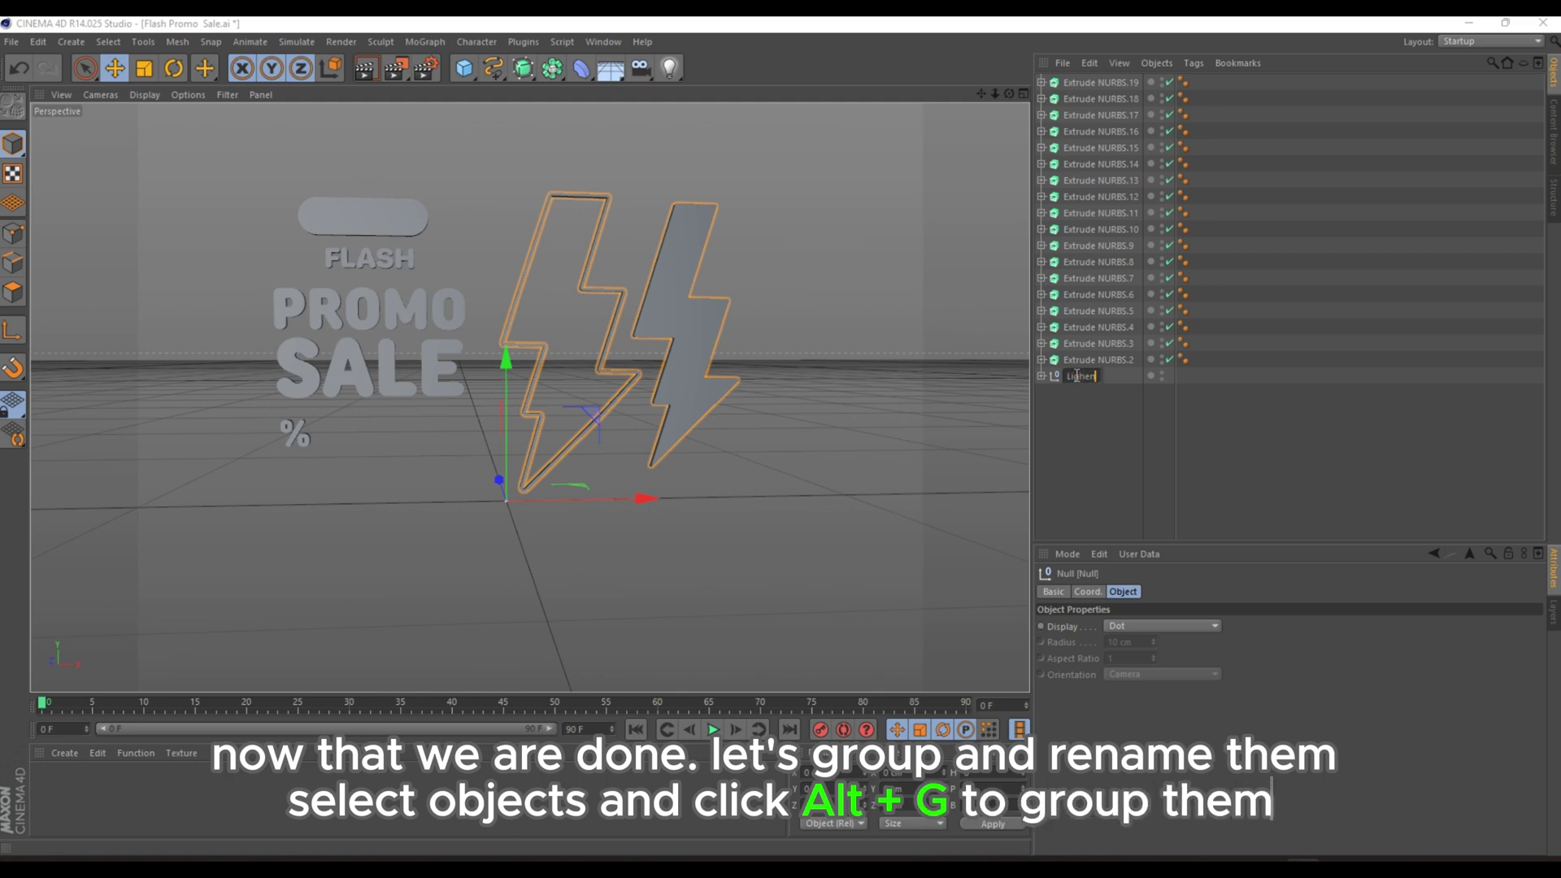
pyautogui.press('Return')
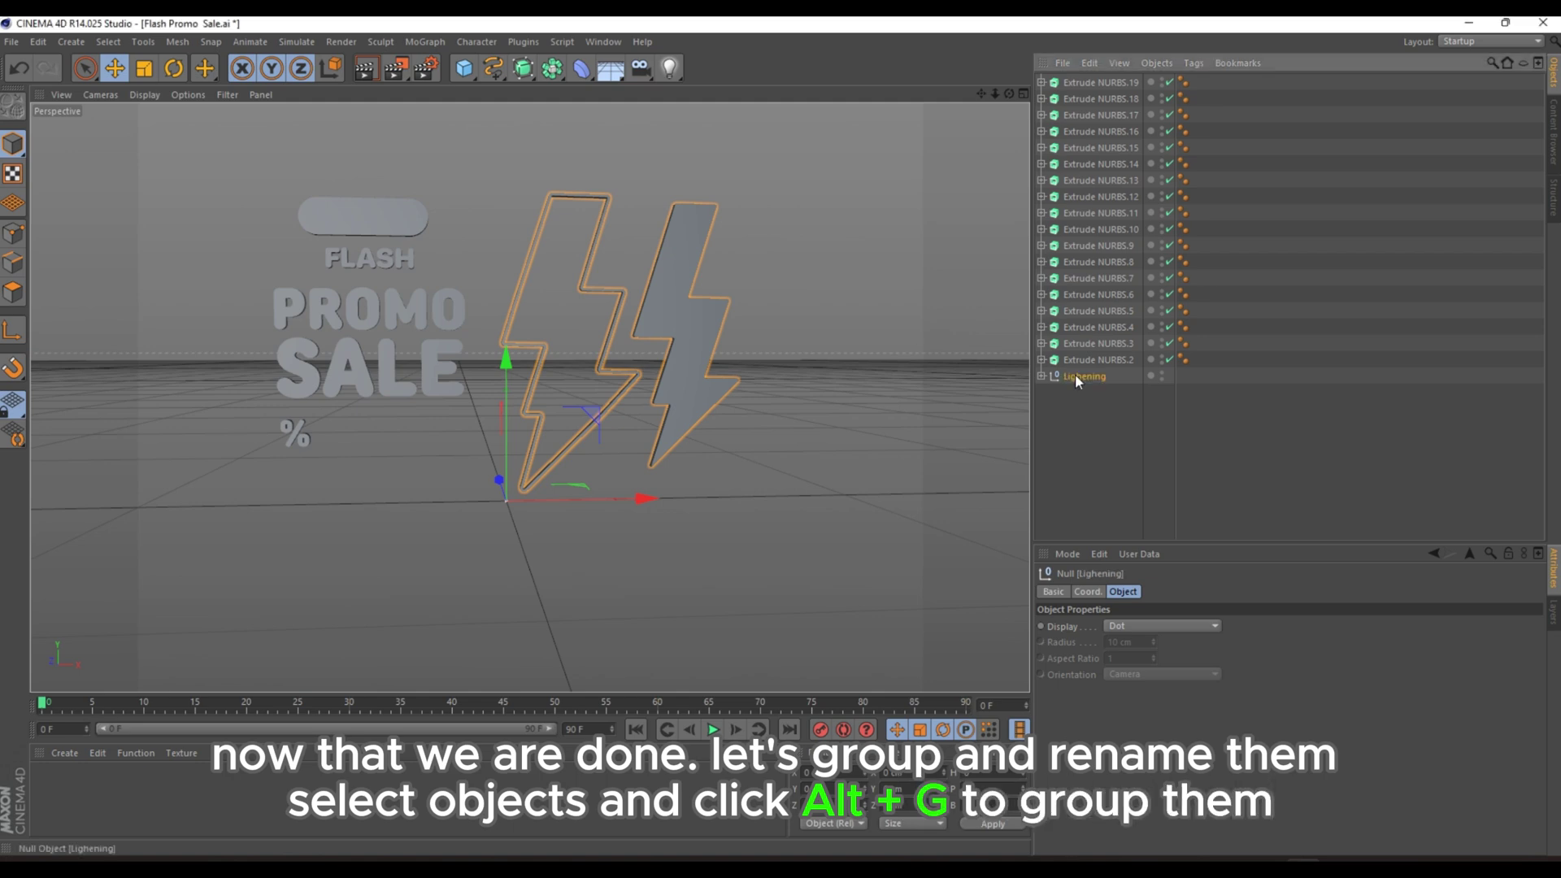
# Rename the extrusion of the rounded pill above FLASH as F-BG
pyautogui.click(1072, 357)
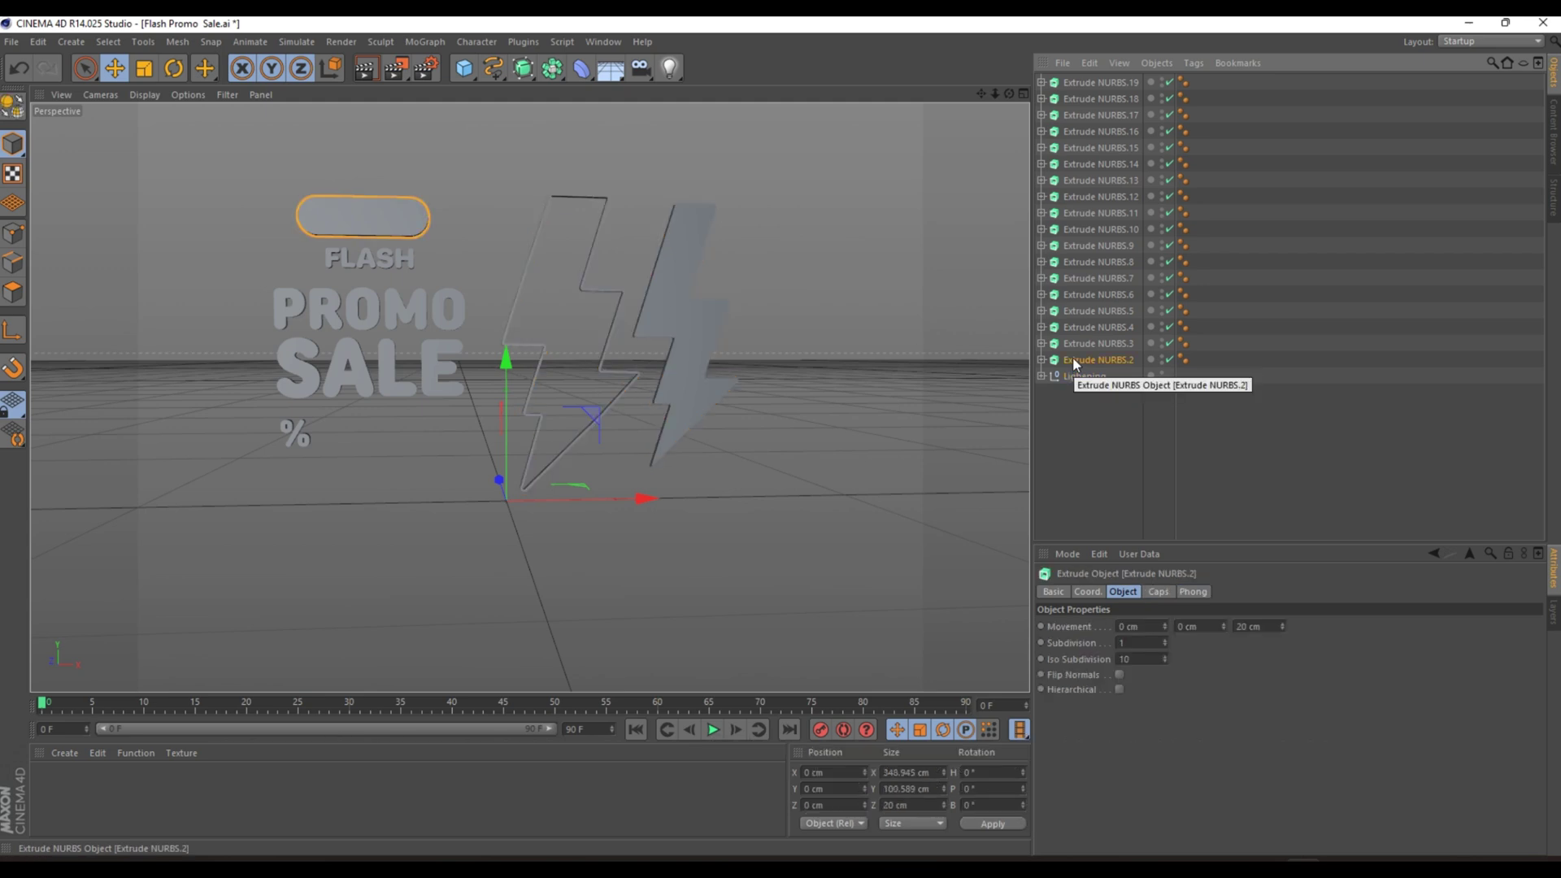
pyautogui.doubleClick(1071, 358)
pyautogui.write('F-BG')
# Group the extrusions of the five FLASH letters and name the group Flash
pyautogui.click(1082, 346)
pyautogui.scroll(5, 336, 260)
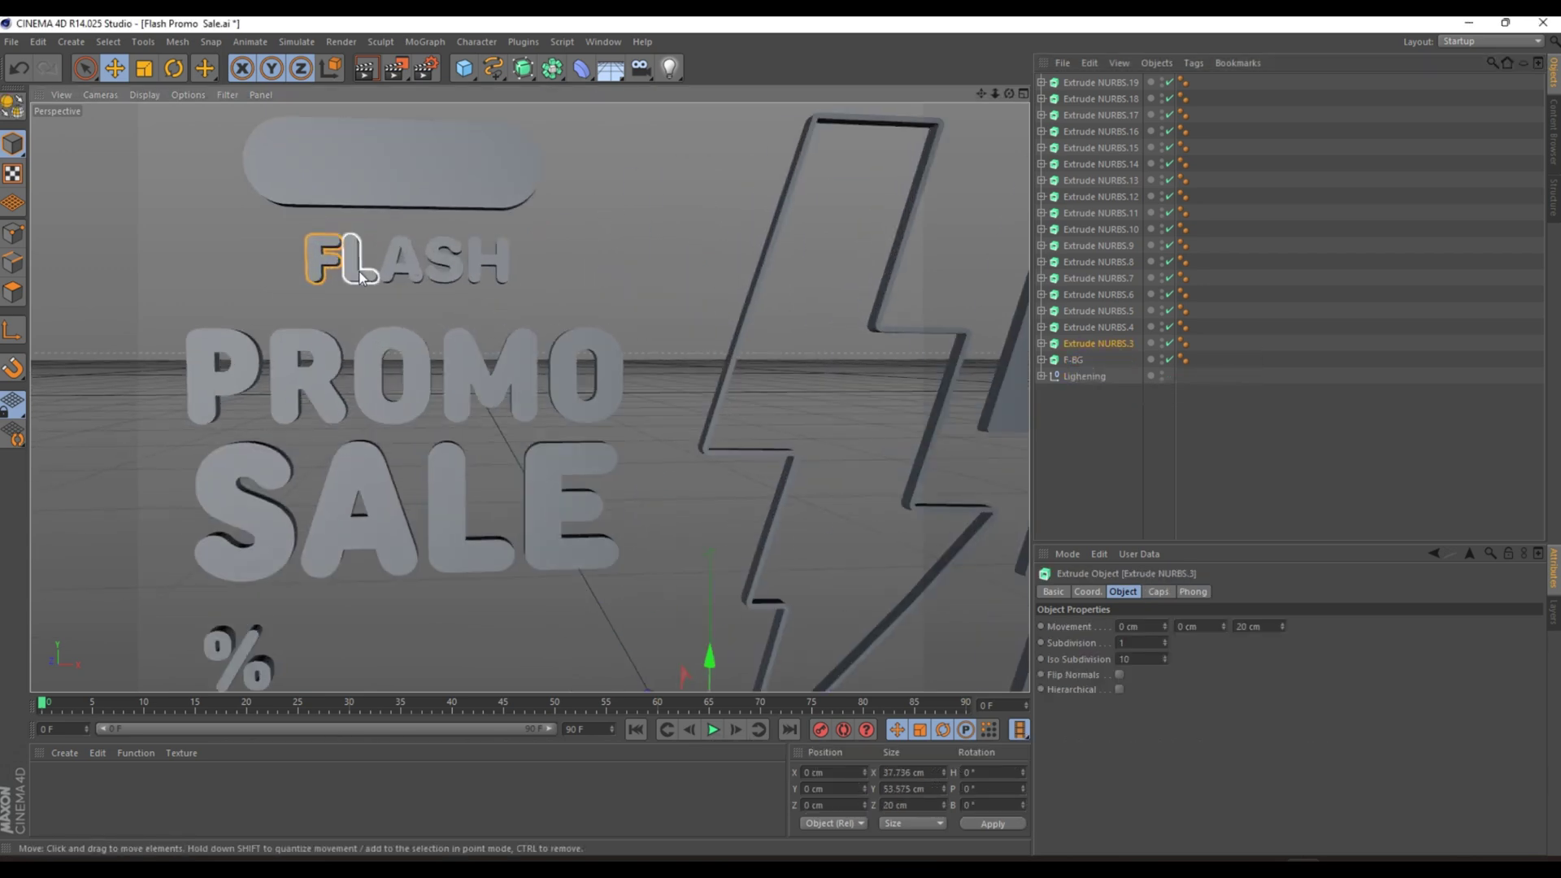
pyautogui.keyDown('shift'); pyautogui.click(360, 272); pyautogui.keyUp('shift')
pyautogui.keyDown('shift'); pyautogui.click(393, 271); pyautogui.keyUp('shift')
pyautogui.keyDown('shift'); pyautogui.click(443, 271); pyautogui.keyUp('shift')
pyautogui.keyDown('shift'); pyautogui.click(472, 270); pyautogui.keyUp('shift')
pyautogui.click(1088, 63)
pyautogui.hotkey('alt', 'g')
pyautogui.doubleClick(1071, 281)
pyautogui.write('Flash')
pyautogui.press('Return')
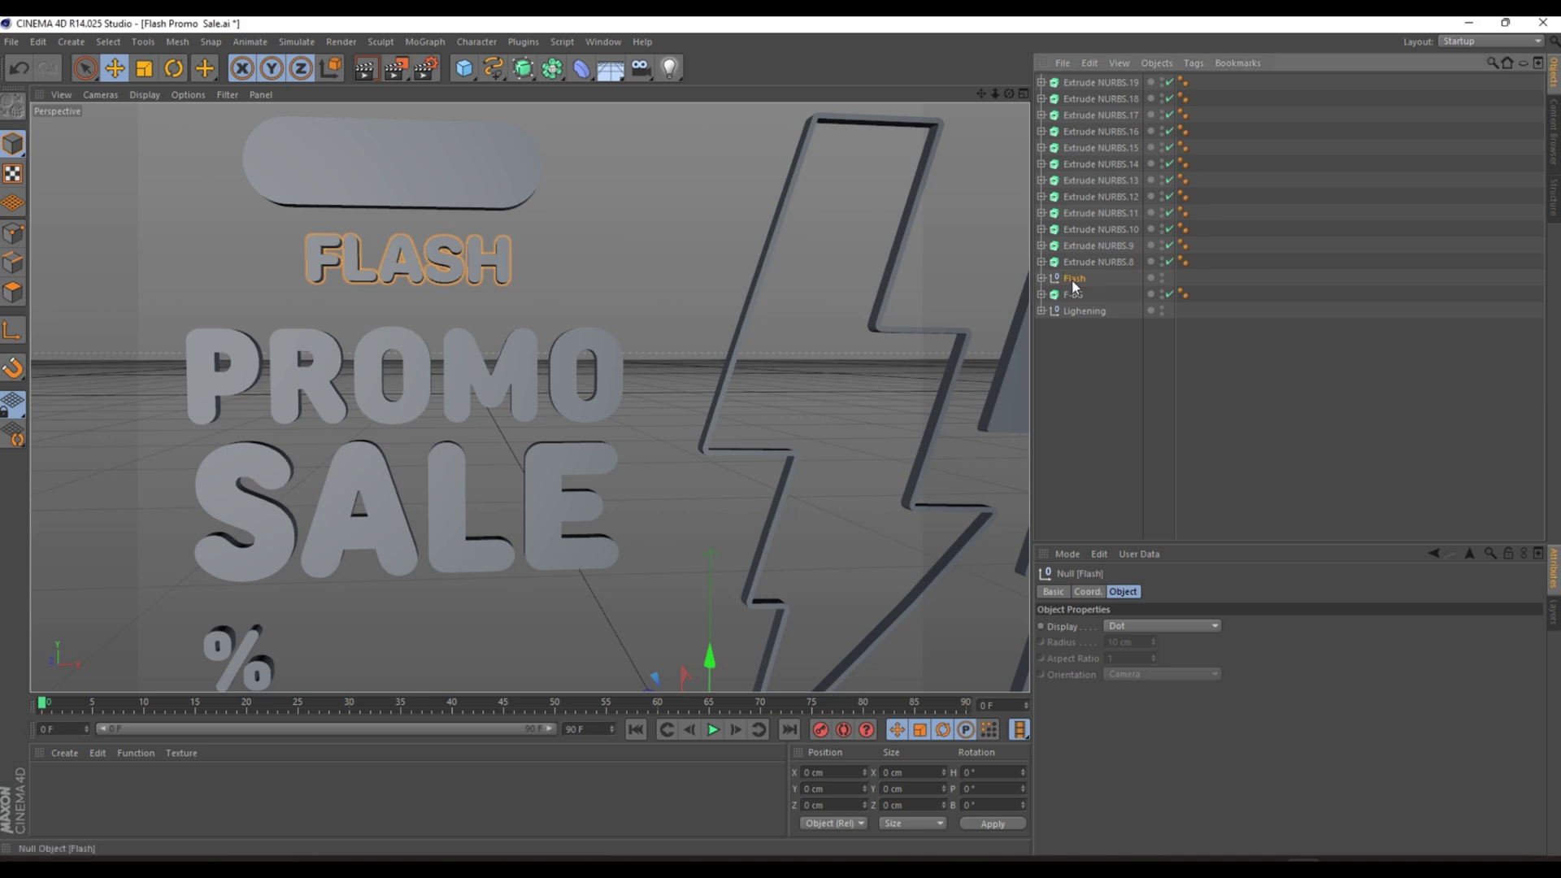
# Group the extrusions of the five PROMO letters and name the group Promo
pyautogui.click(205, 377)
pyautogui.hotkey('alt', 'g')
pyautogui.doubleClick(1074, 198)
pyautogui.write('Promo')
pyautogui.press('Return')
# Group the four SALE letter extrusions as Sale and the percent sign's extrusions as Percentage
pyautogui.click(244, 510)
pyautogui.keyDown('shift'); pyautogui.click(359, 530); pyautogui.keyUp('shift')
pyautogui.keyDown('shift'); pyautogui.click(448, 520); pyautogui.keyUp('shift')
pyautogui.keyDown('shift'); pyautogui.click(546, 521); pyautogui.keyUp('shift')
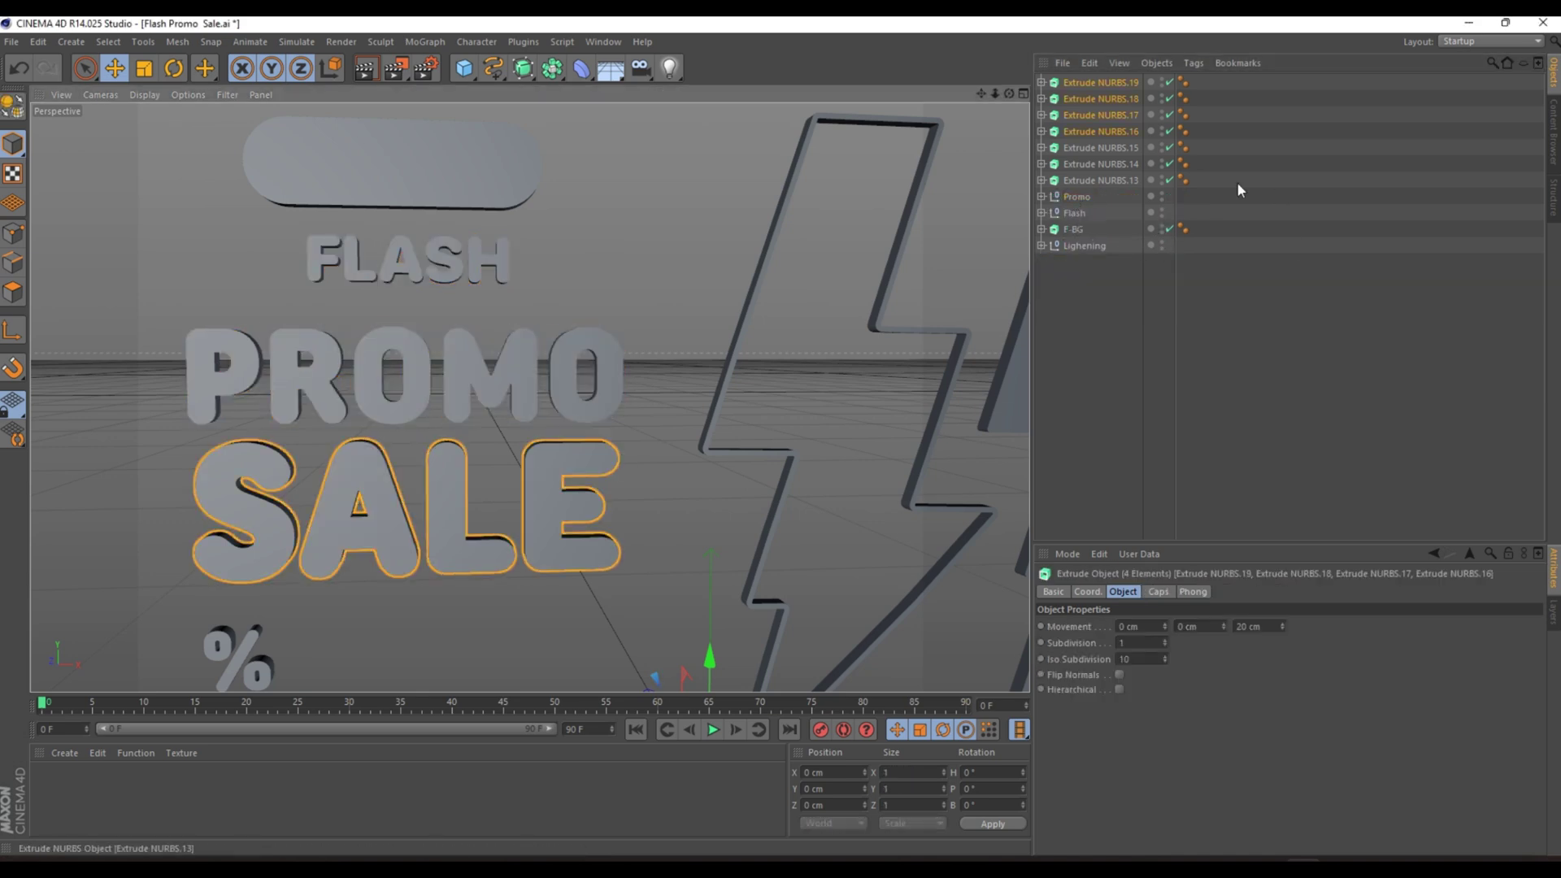
pyautogui.hotkey('alt', 'g')
pyautogui.doubleClick(1071, 83)
pyautogui.write('Sale')
pyautogui.click(239, 658)
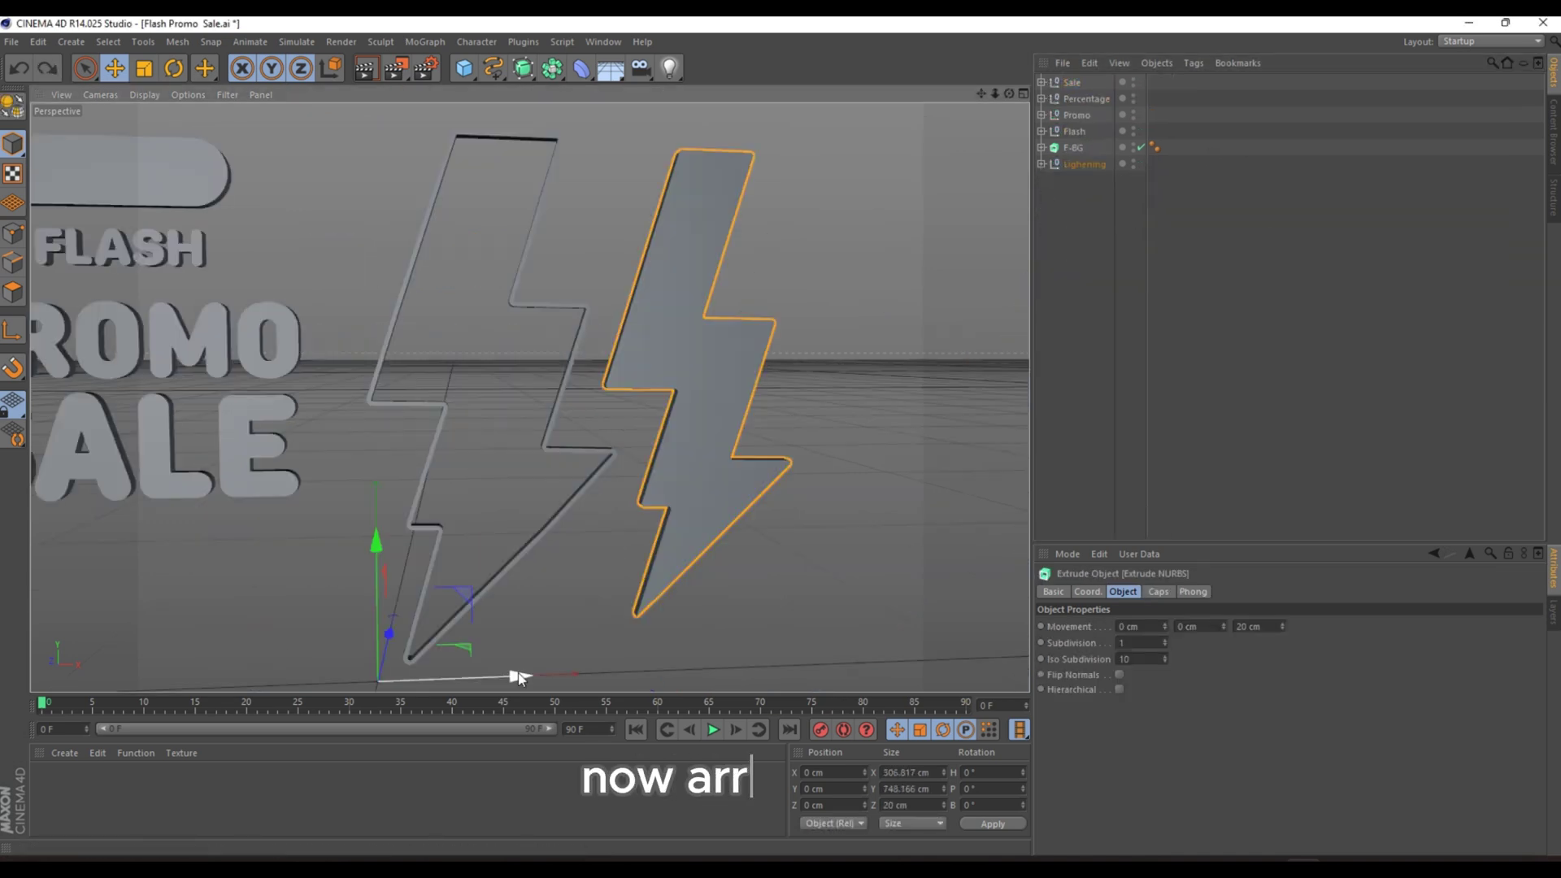
# Slide the filled lightning bolt into the outlined bolt, and move the F-BG pill along X to about 566 cm, over the bolt's upper part
pyautogui.moveTo(518, 676); pyautogui.dragTo(300, 651)
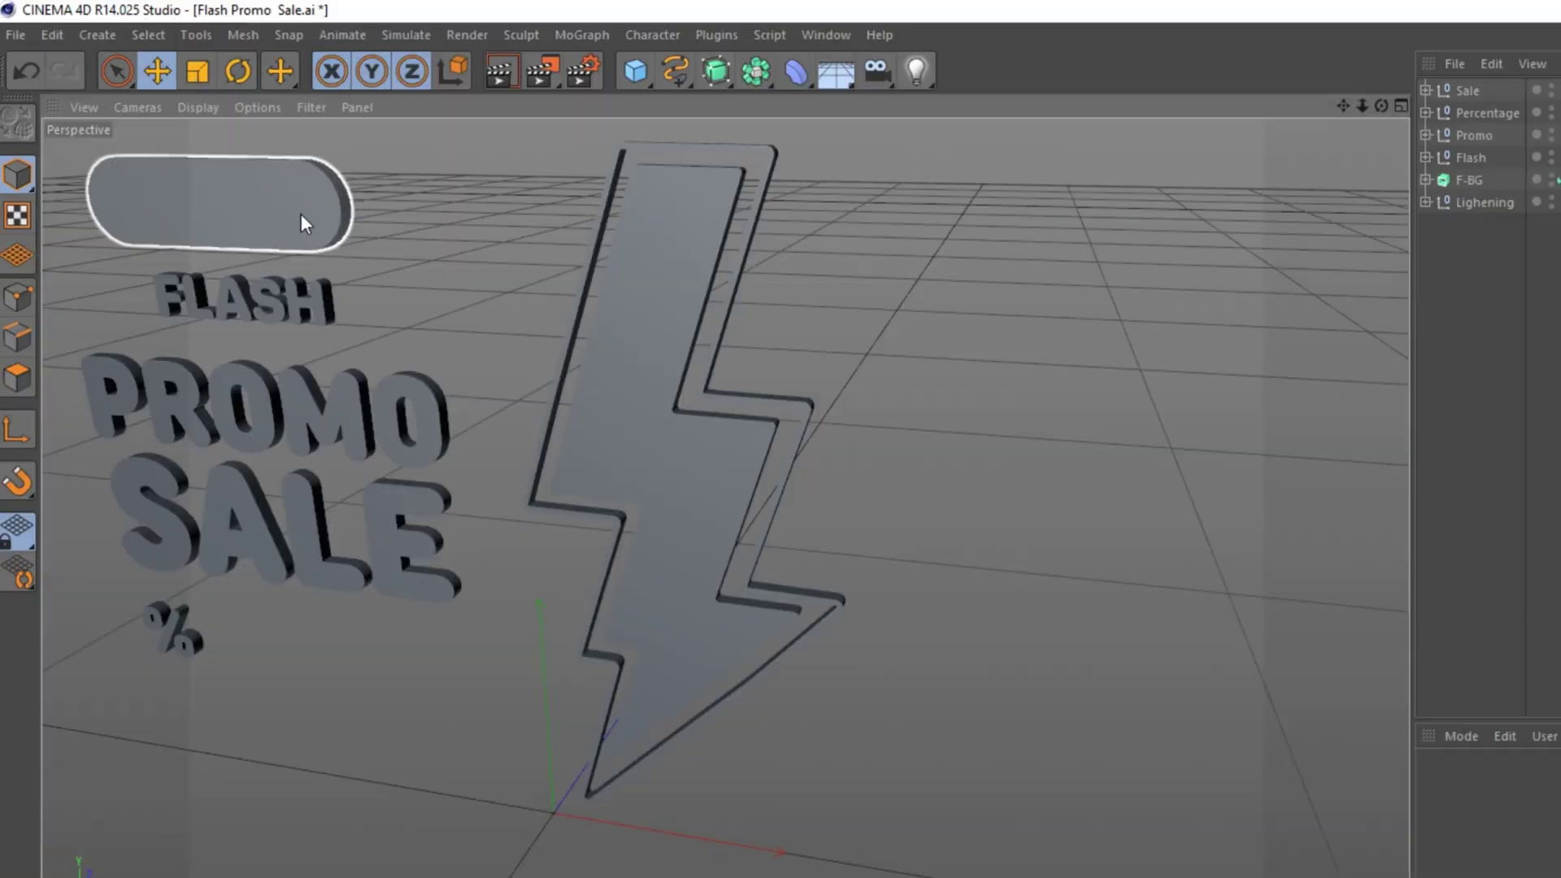
pyautogui.click(221, 176)
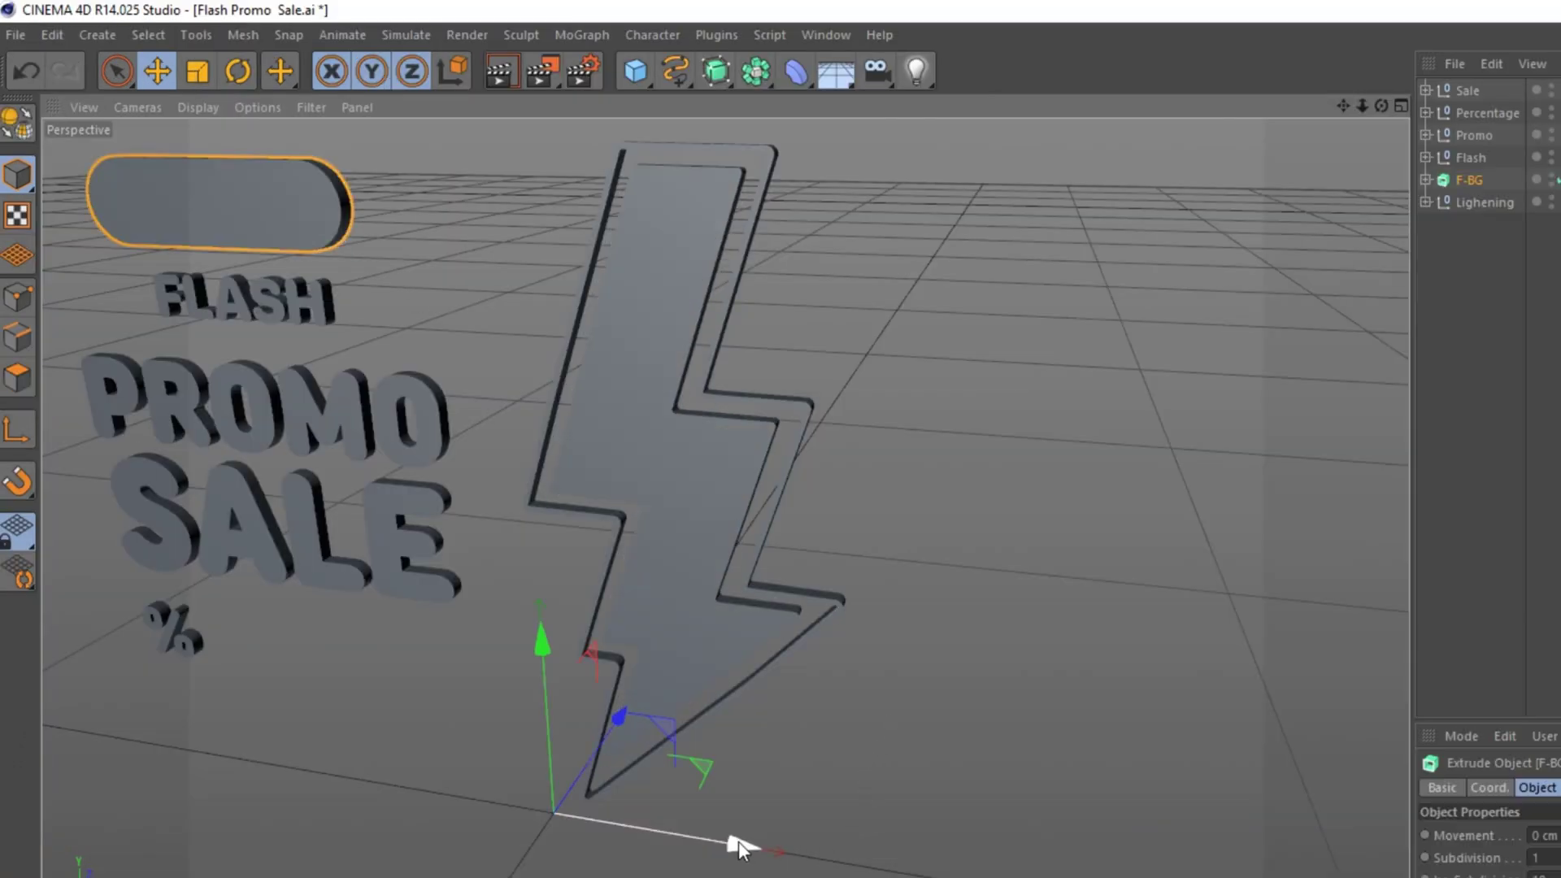
pyautogui.moveTo(738, 841); pyautogui.dragTo(1197, 836)
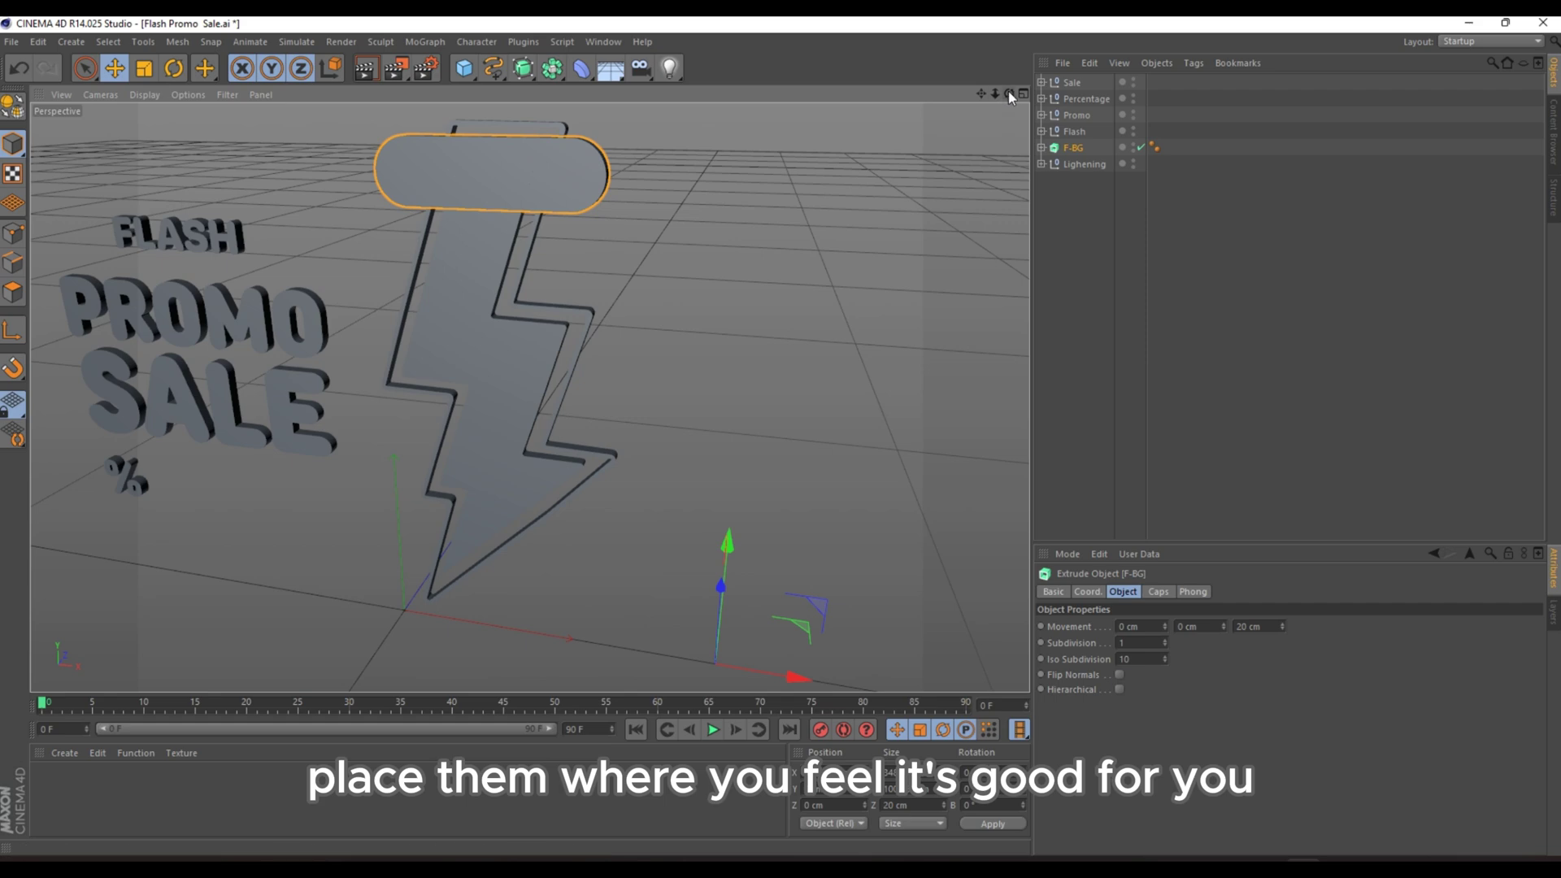
# Bring the F-BG pill forward of the lightning bolt, to about Z -25 cm, and deselect it
pyautogui.moveTo(1008, 93); pyautogui.dragTo(893, 96)
pyautogui.scroll(-3, 614, 276)
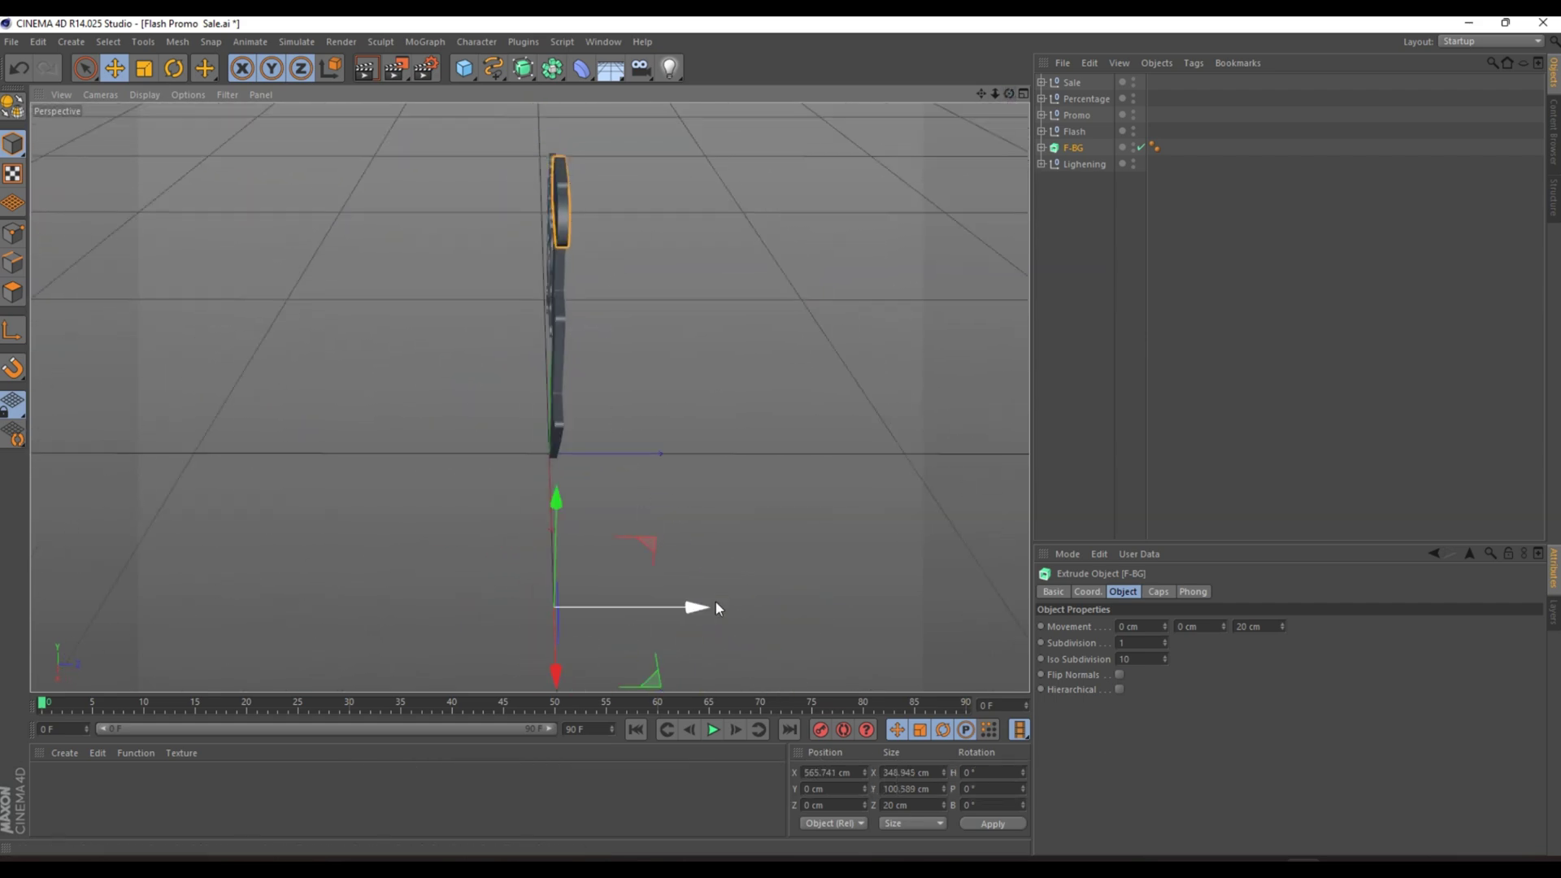
pyautogui.moveTo(695, 606); pyautogui.dragTo(685, 608)
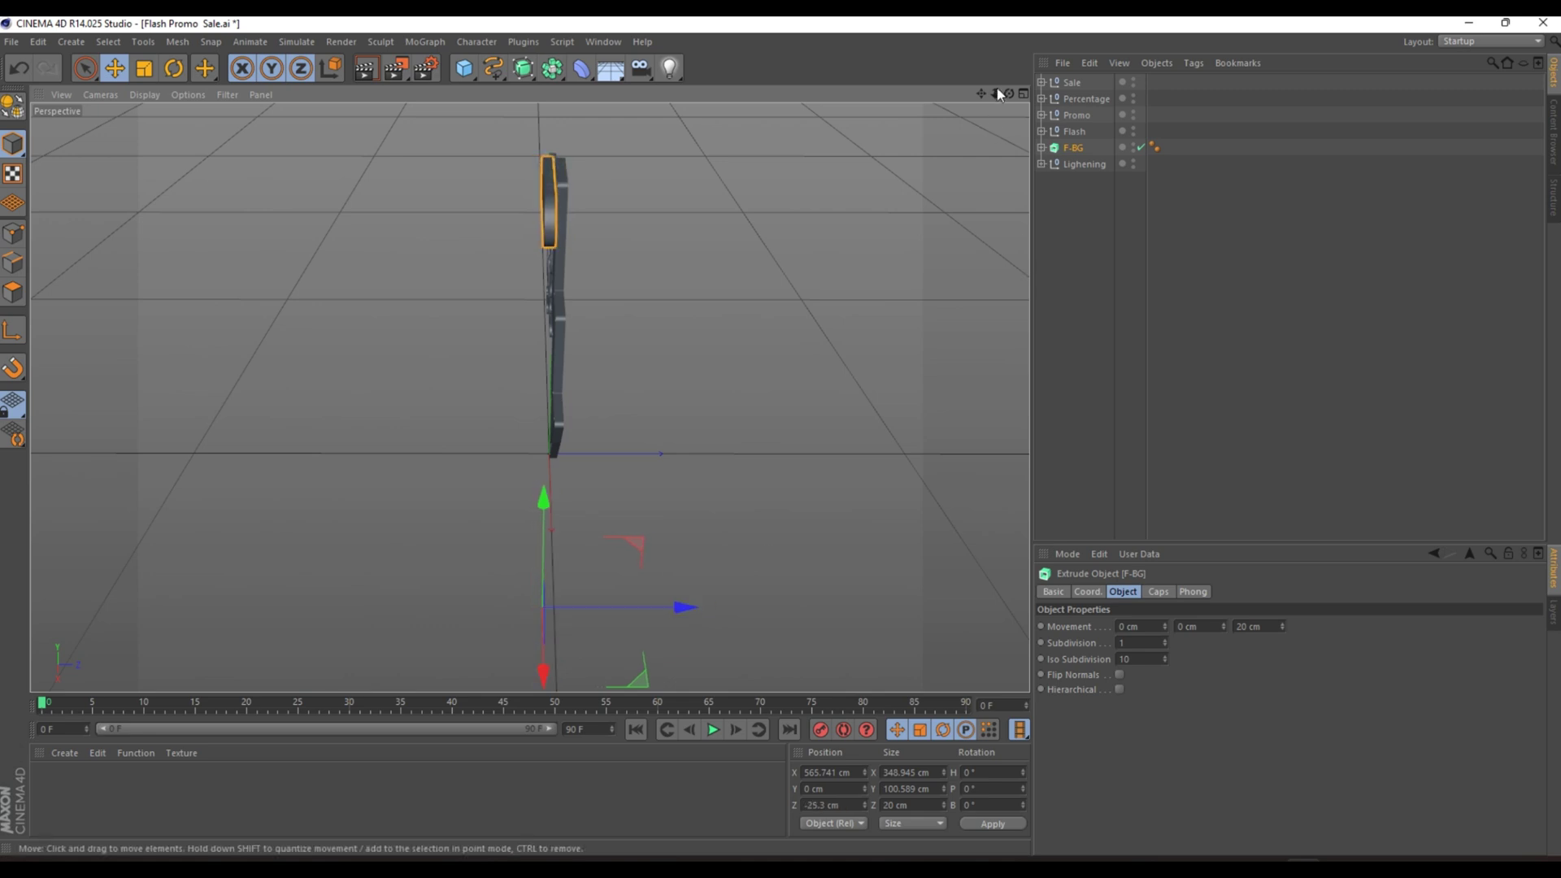
pyautogui.moveTo(1008, 94); pyautogui.dragTo(935, 123)
pyautogui.scroll(6, 384, 153)
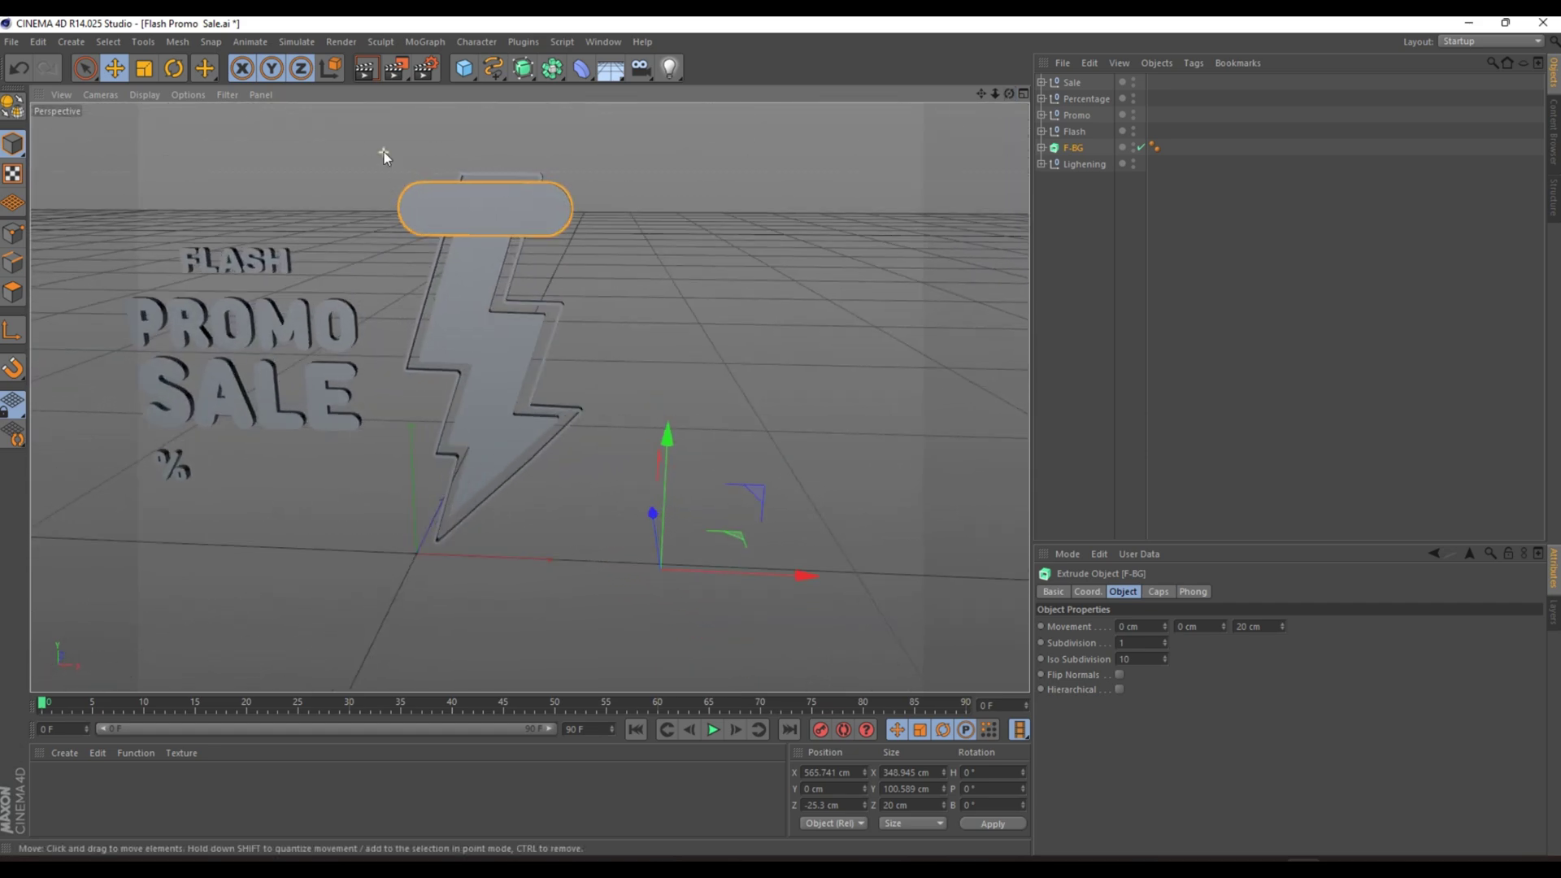
pyautogui.scroll(2, 447, 155)
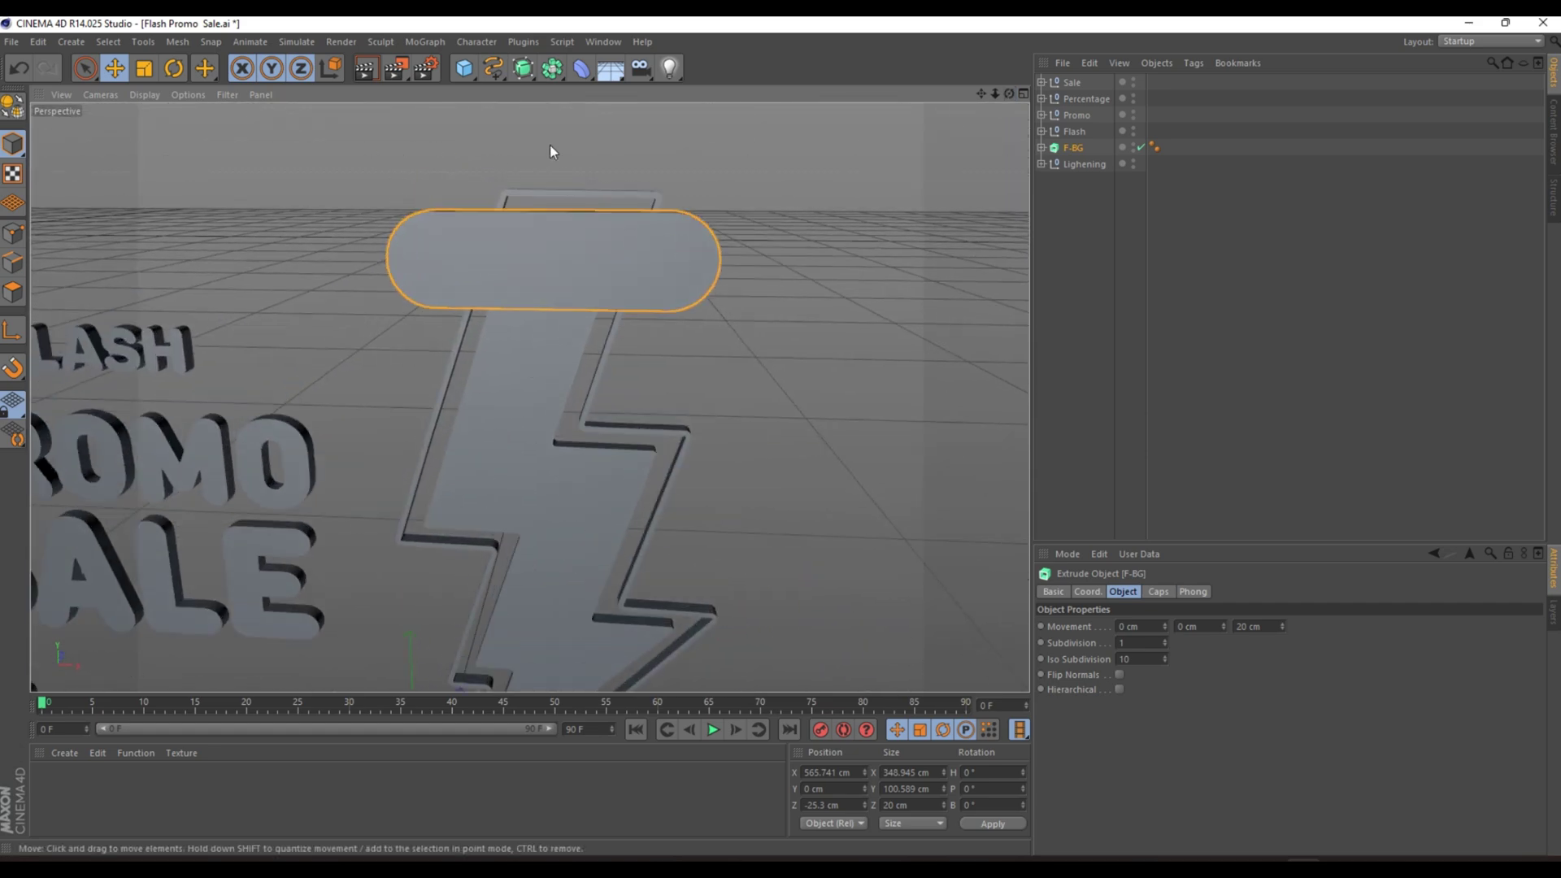
pyautogui.click(417, 198)
# Move the Flash group over to the pill and in front of it, at about X 543, Y 66, Z -70 cm
pyautogui.scroll(2, 392, 274)
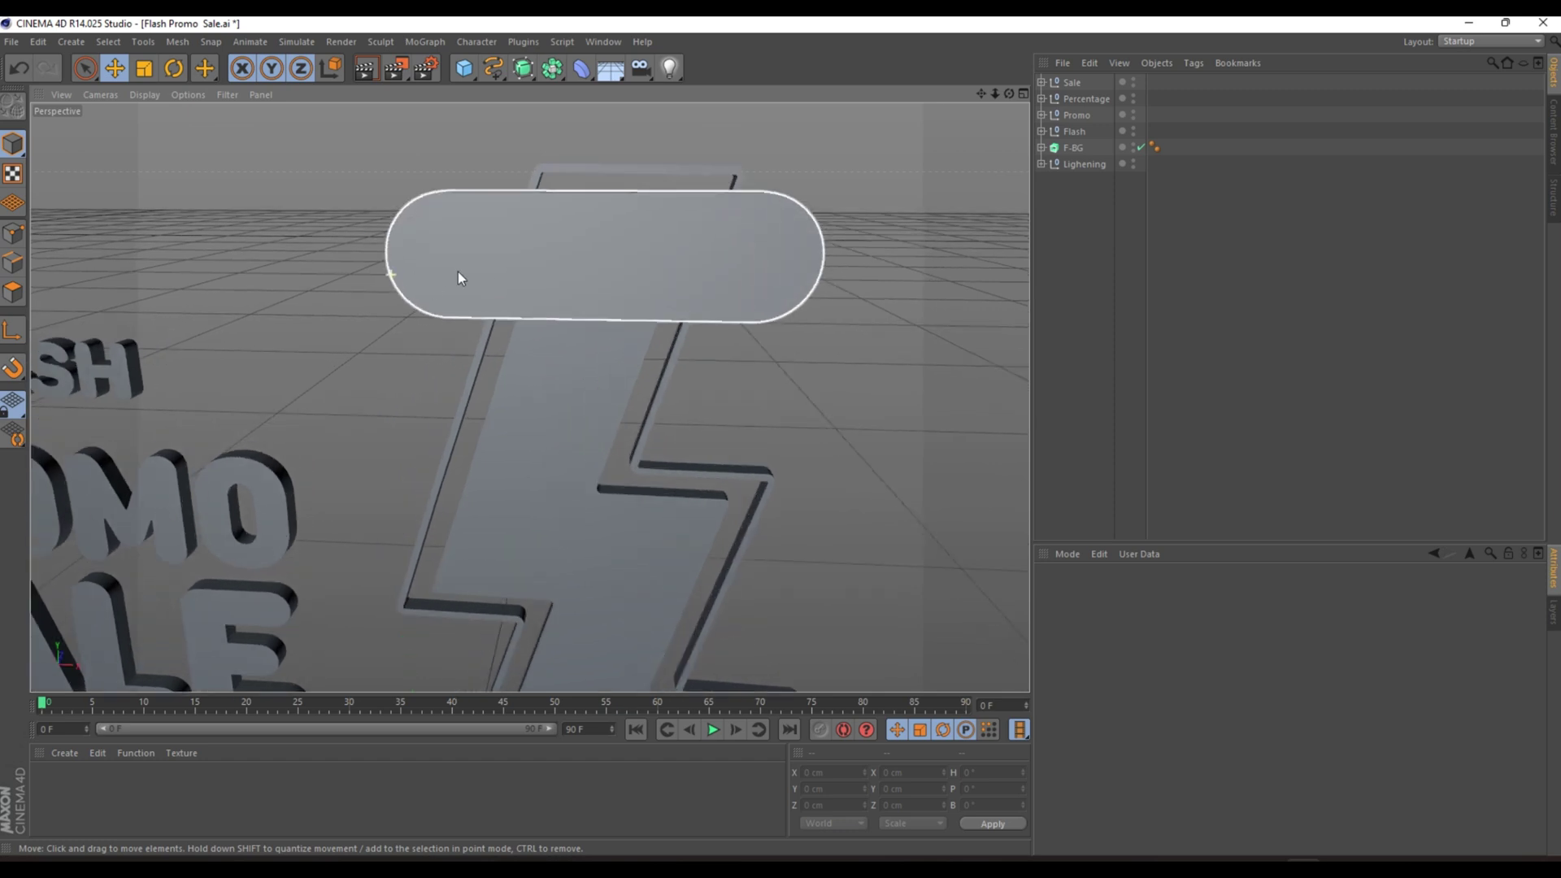
pyautogui.scroll(-4, 498, 262)
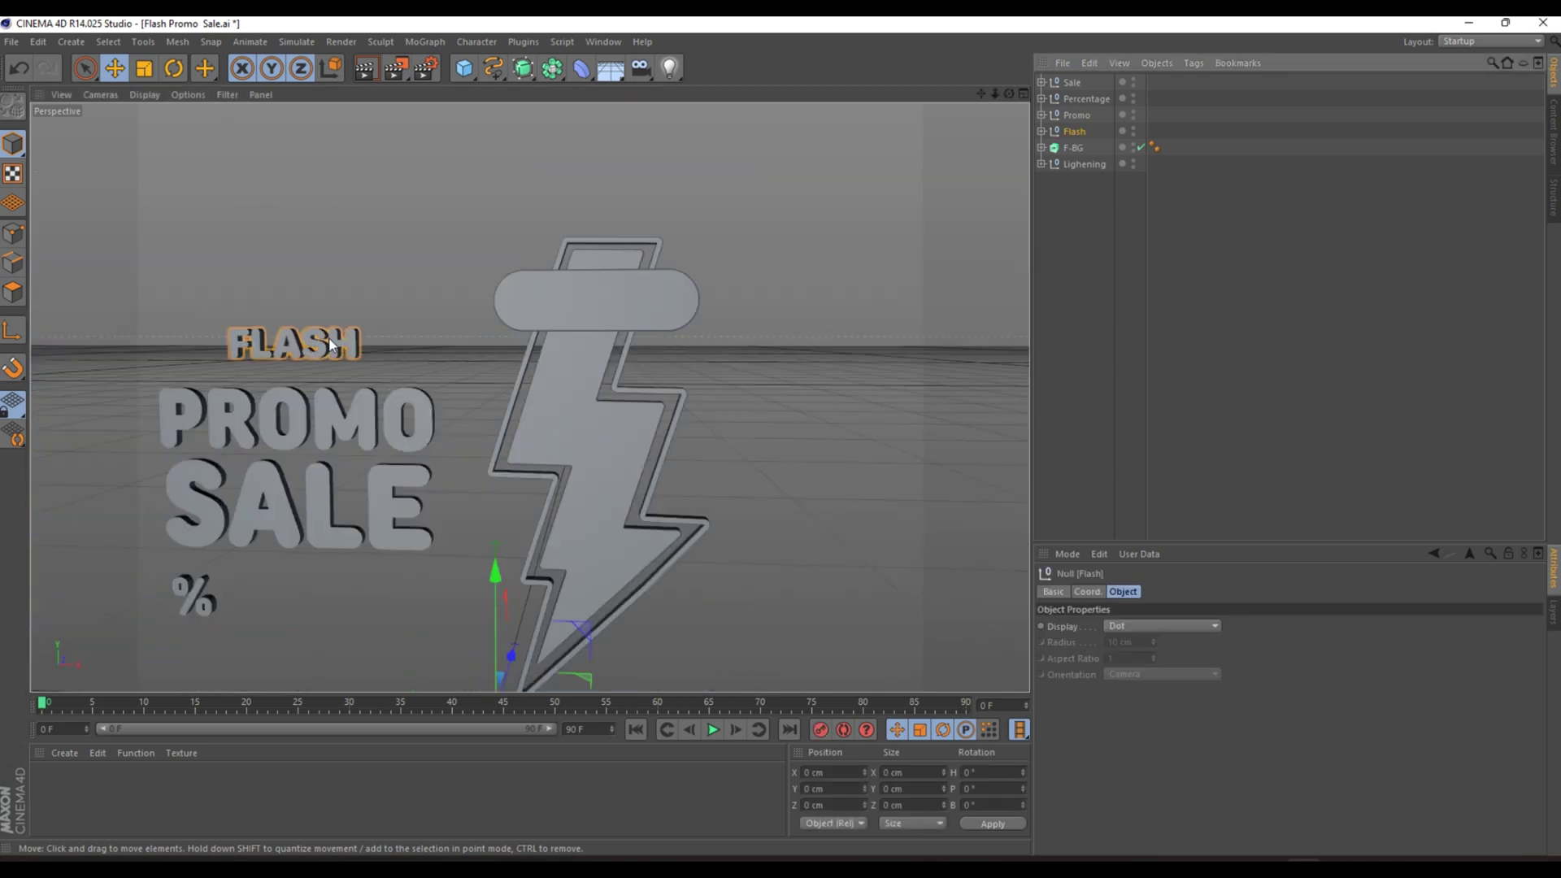
pyautogui.click(408, 340)
pyautogui.moveTo(408, 340); pyautogui.dragTo(620, 301)
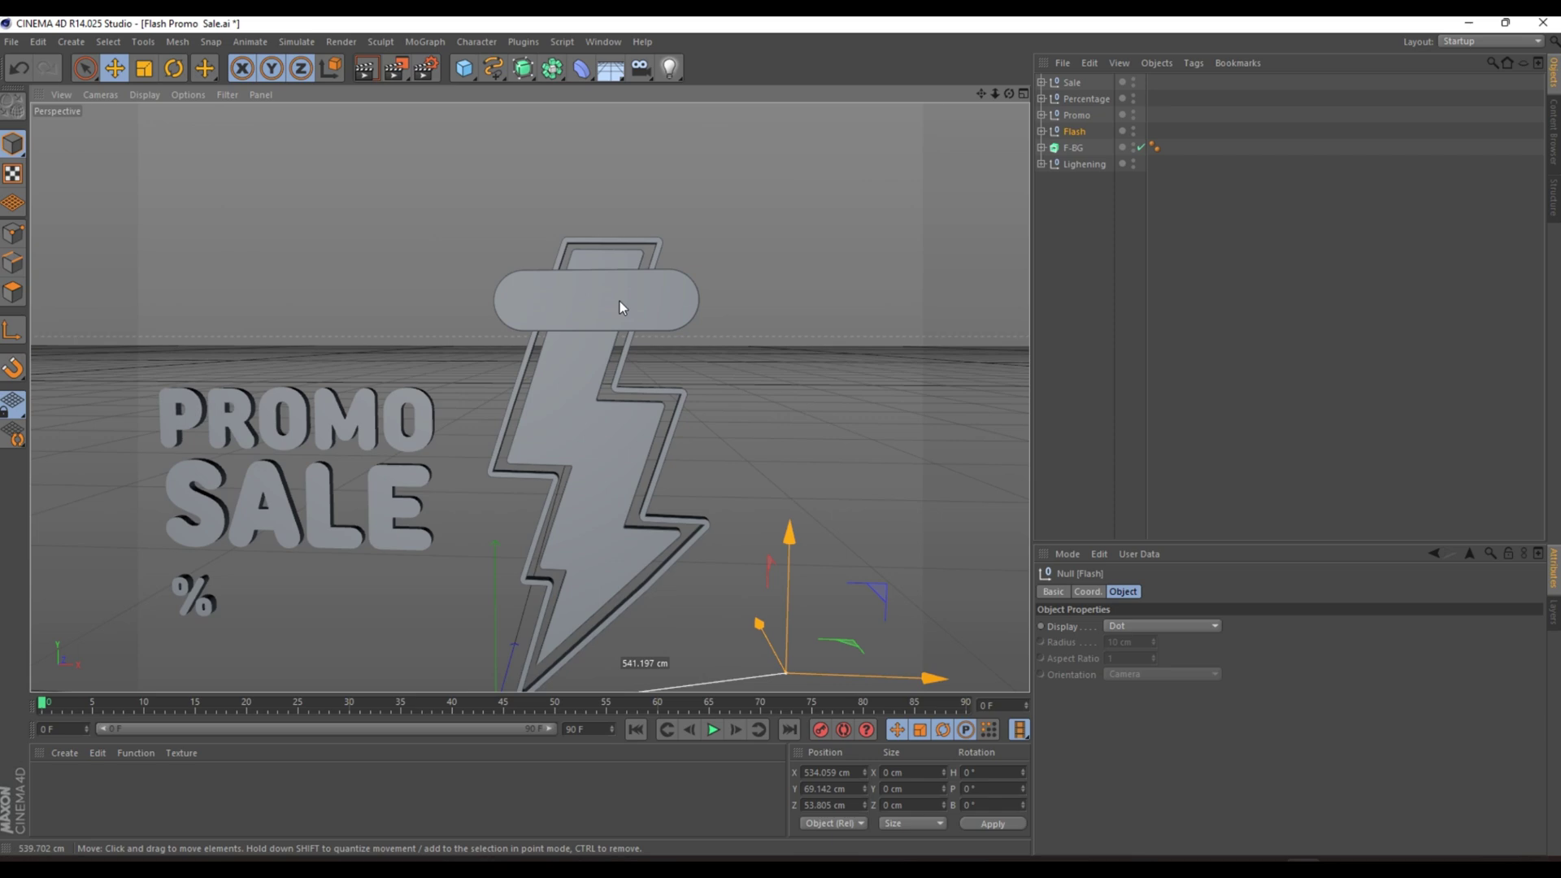
pyautogui.moveTo(1008, 94); pyautogui.dragTo(919, 164)
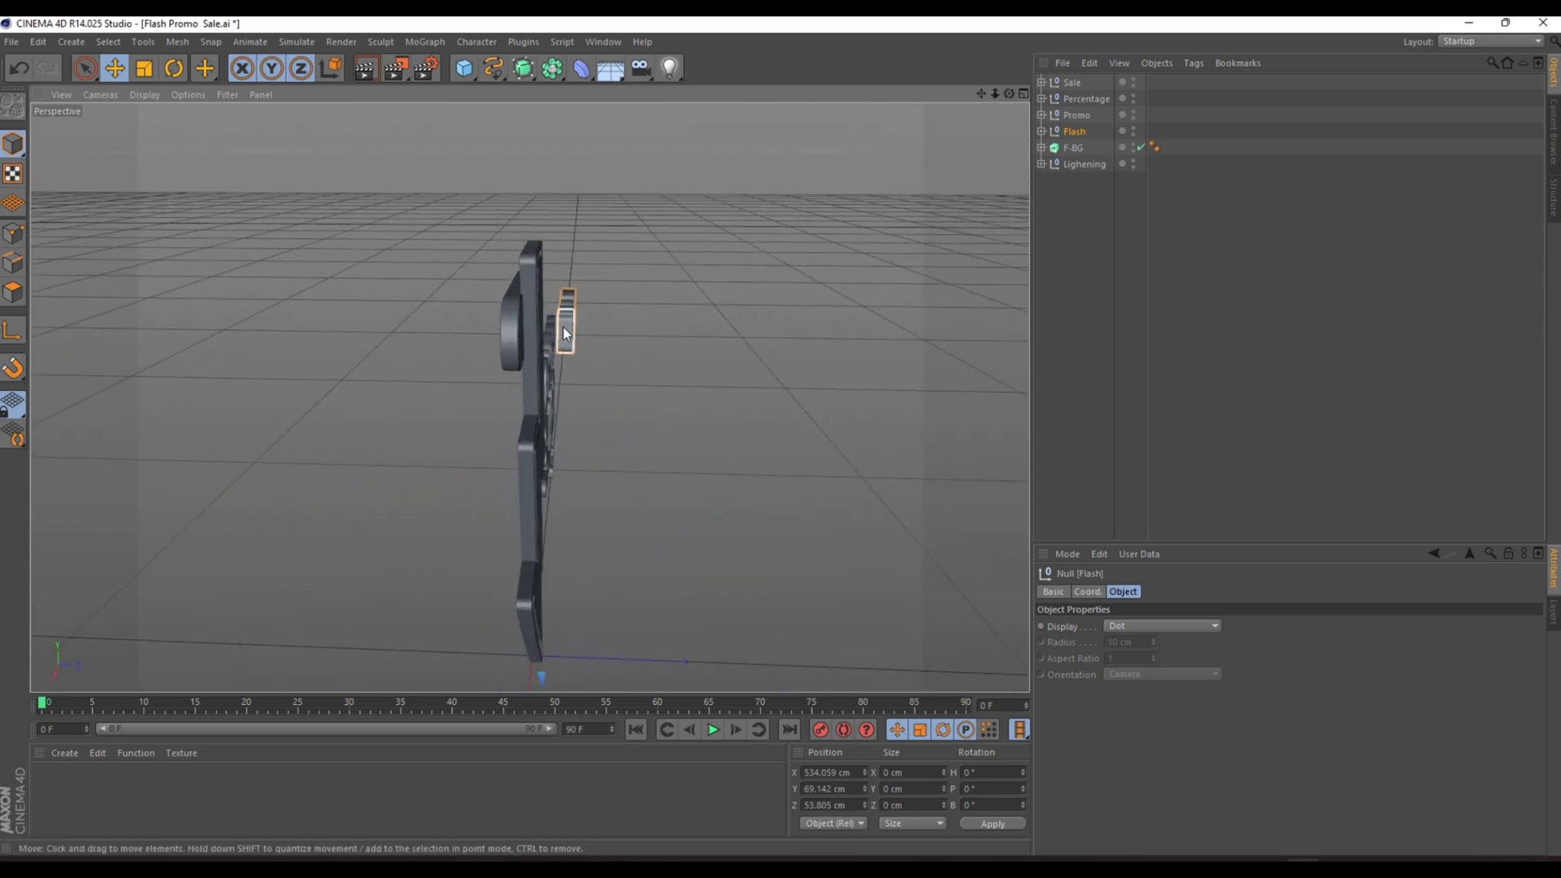
pyautogui.moveTo(563, 327); pyautogui.dragTo(475, 329)
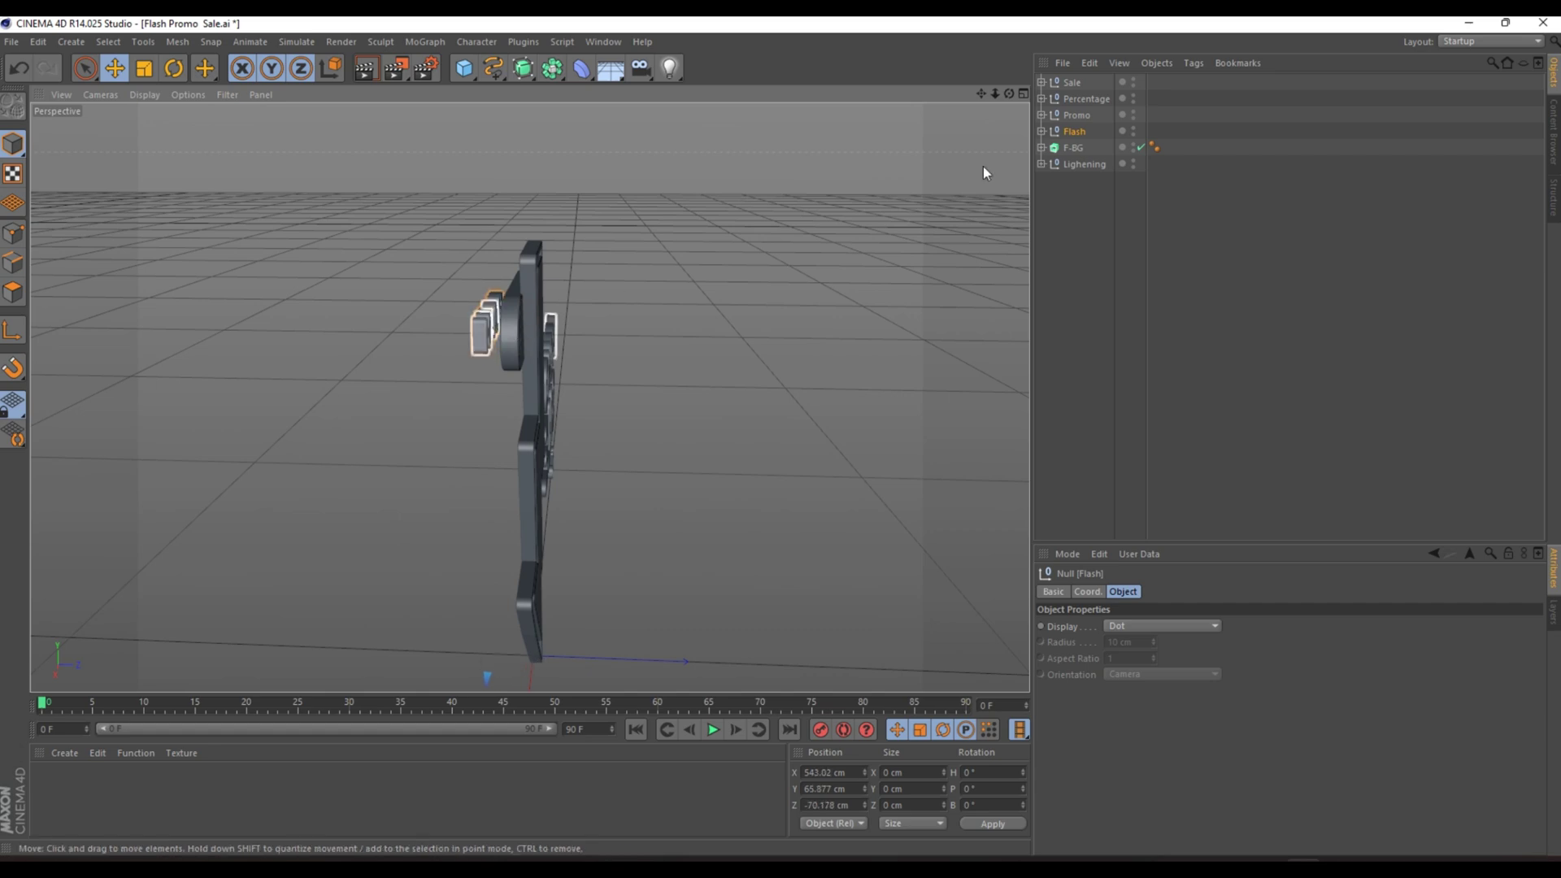
# Move the Flash group back against the pill's front face and slightly up, to about Y 84, Z -47 cm
pyautogui.moveTo(1008, 93); pyautogui.dragTo(1089, 39)
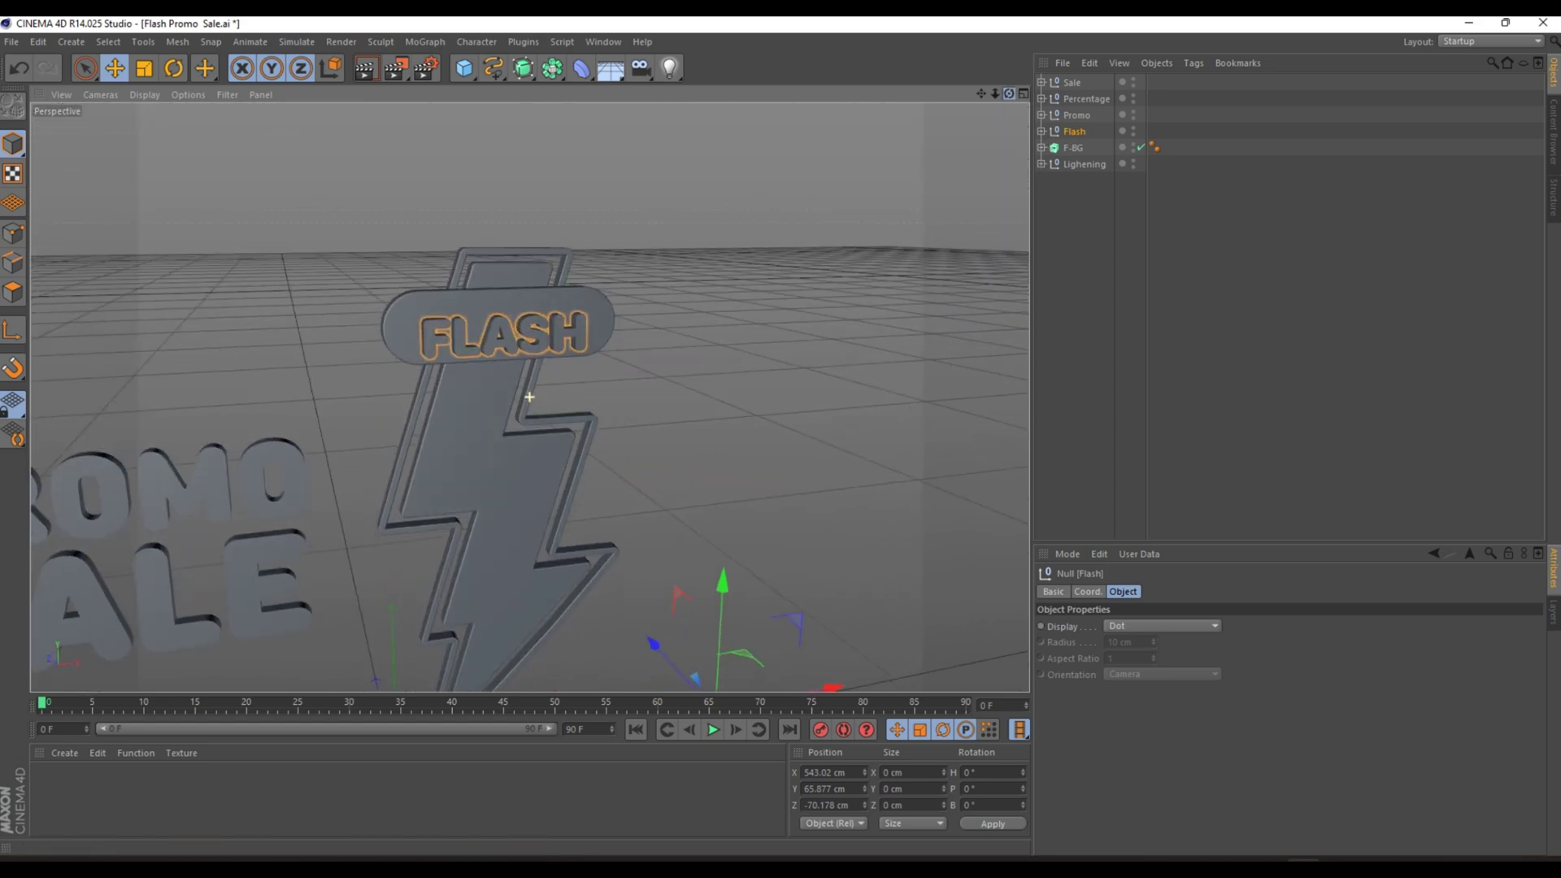
pyautogui.scroll(6, 518, 327)
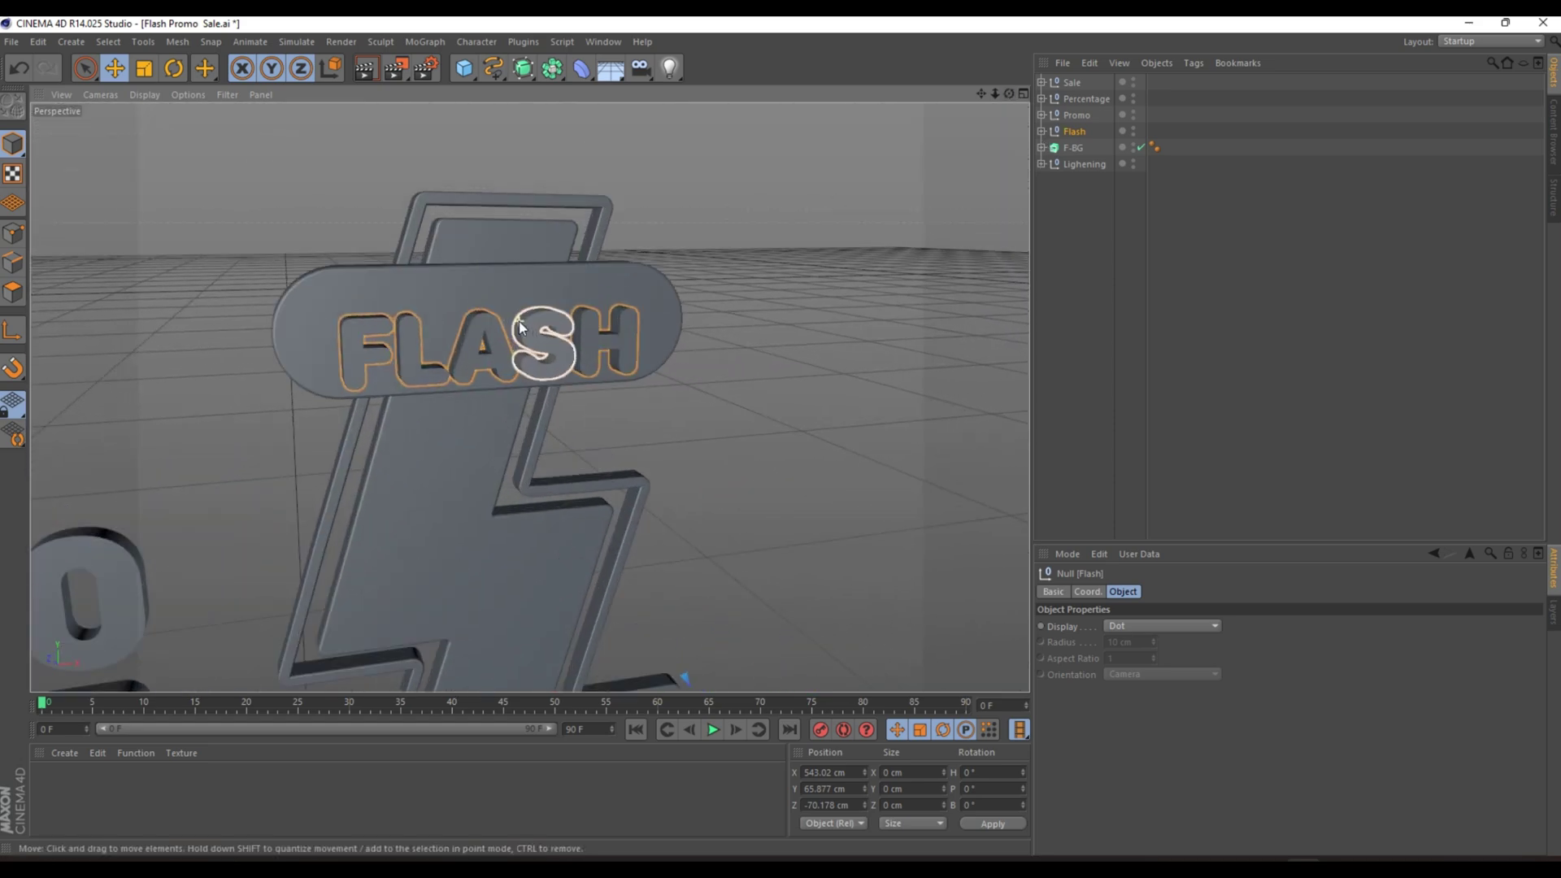
pyautogui.moveTo(1008, 96); pyautogui.dragTo(1012, 95)
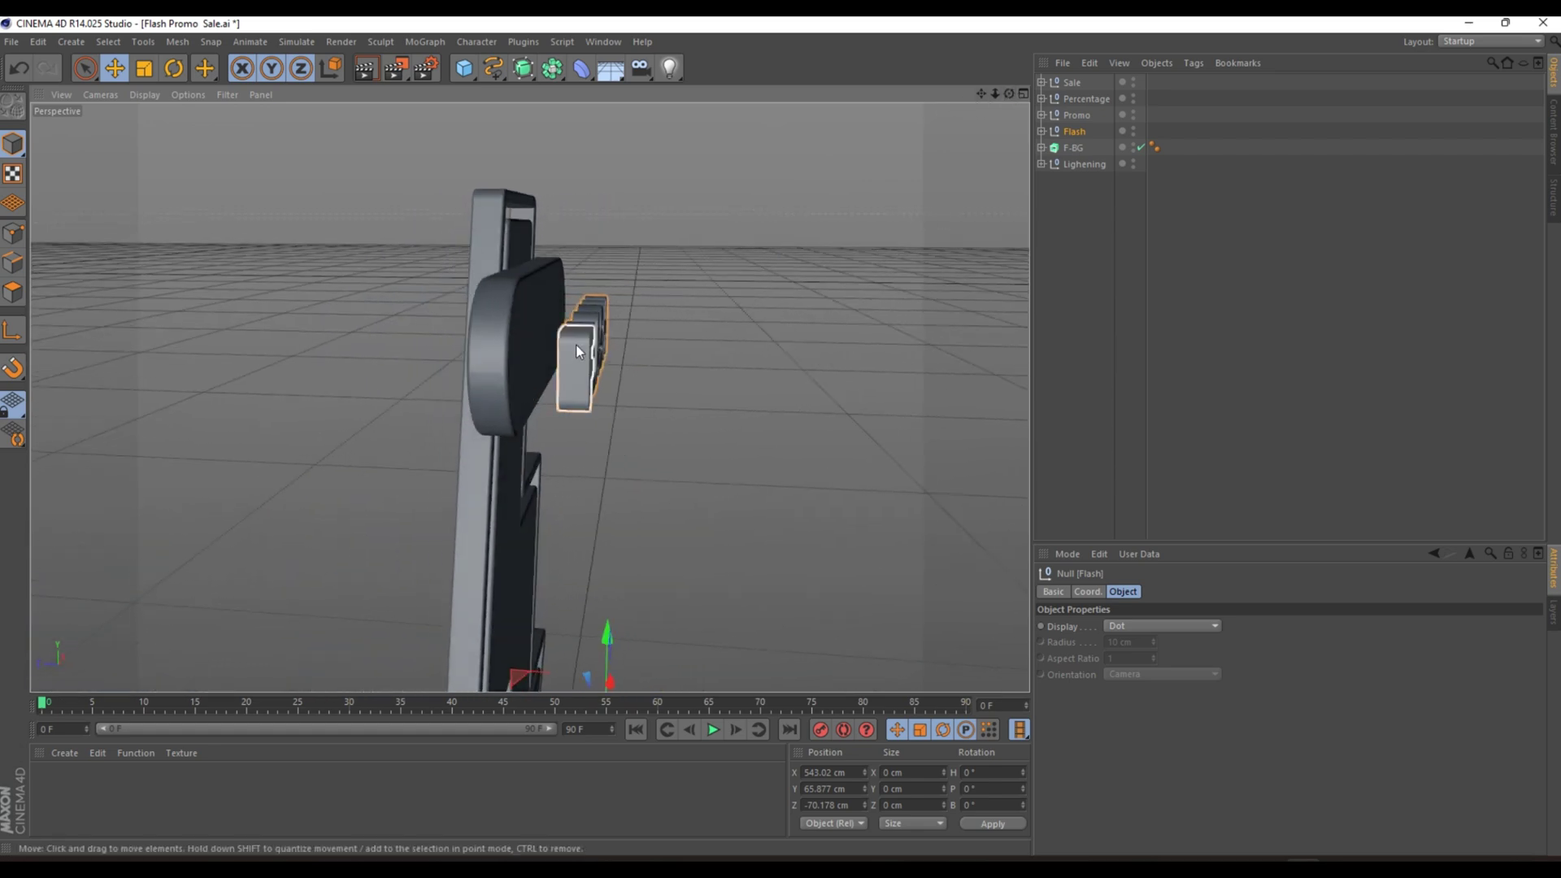
pyautogui.moveTo(575, 345)
pyautogui.mouseDown()
pyautogui.moveTo(544, 334)
pyautogui.moveTo(560, 343)
pyautogui.mouseUp()
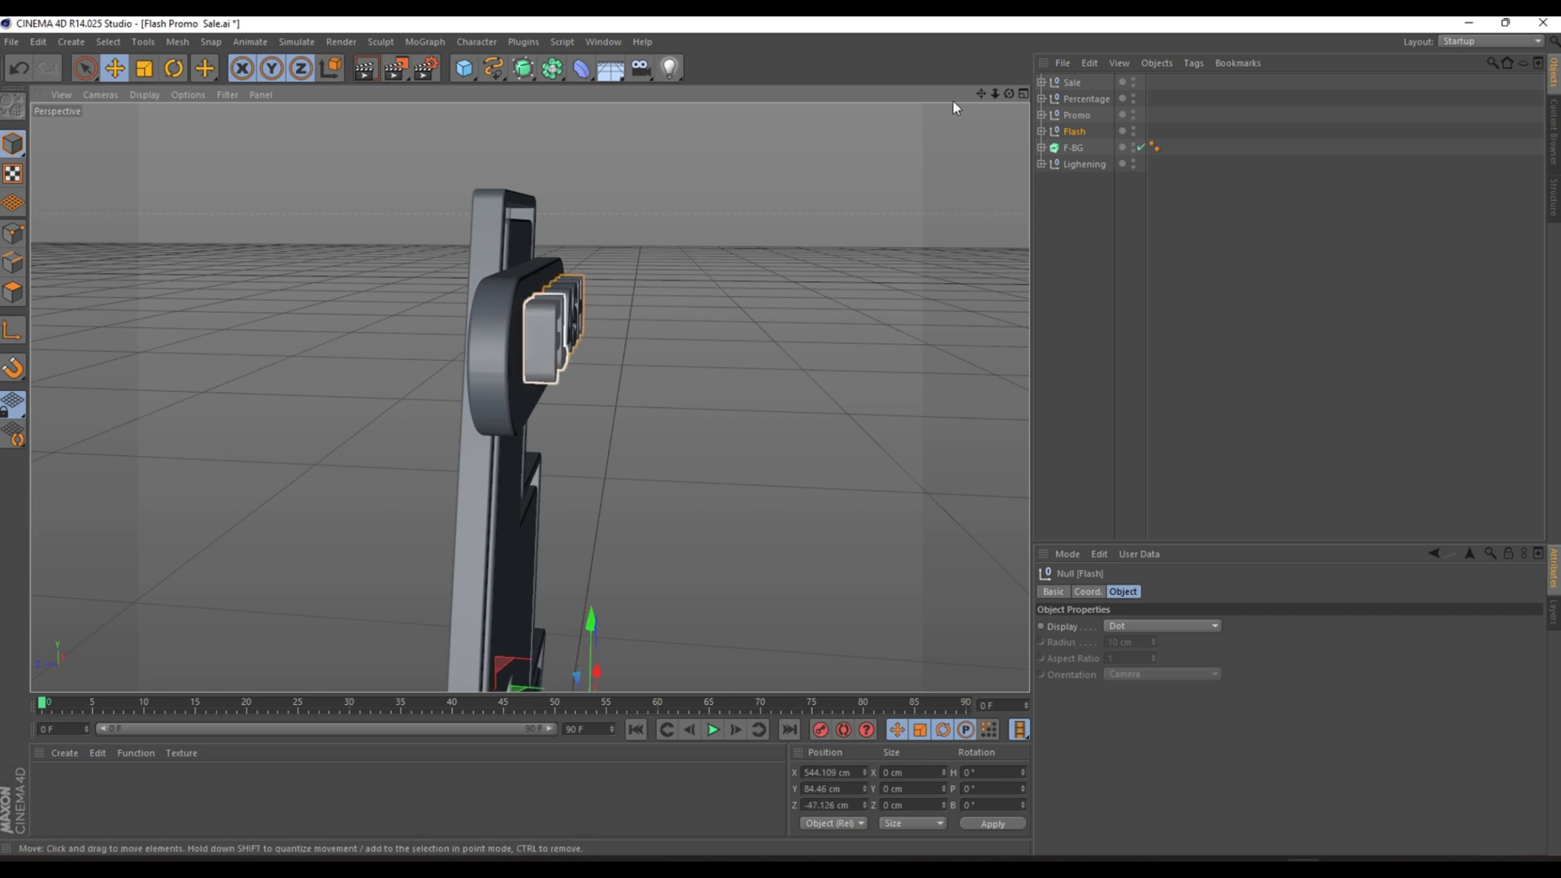
# Centre the Flash group on the pill's front face, at about X 557, Y 78, Z -46 cm
pyautogui.moveTo(1009, 93); pyautogui.dragTo(938, 199)
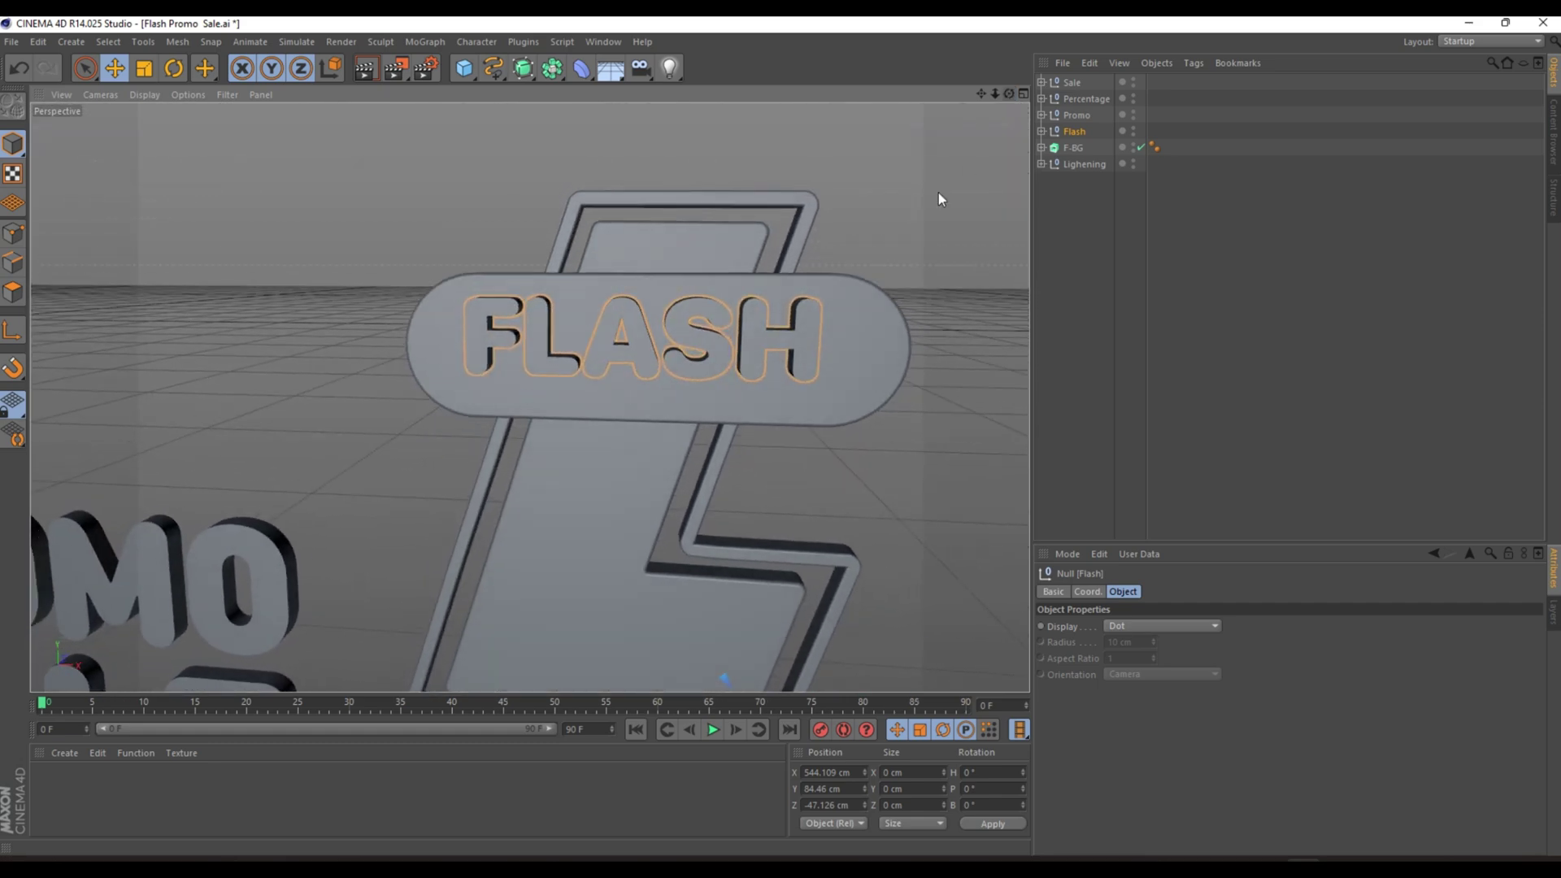
pyautogui.moveTo(801, 333); pyautogui.dragTo(823, 338)
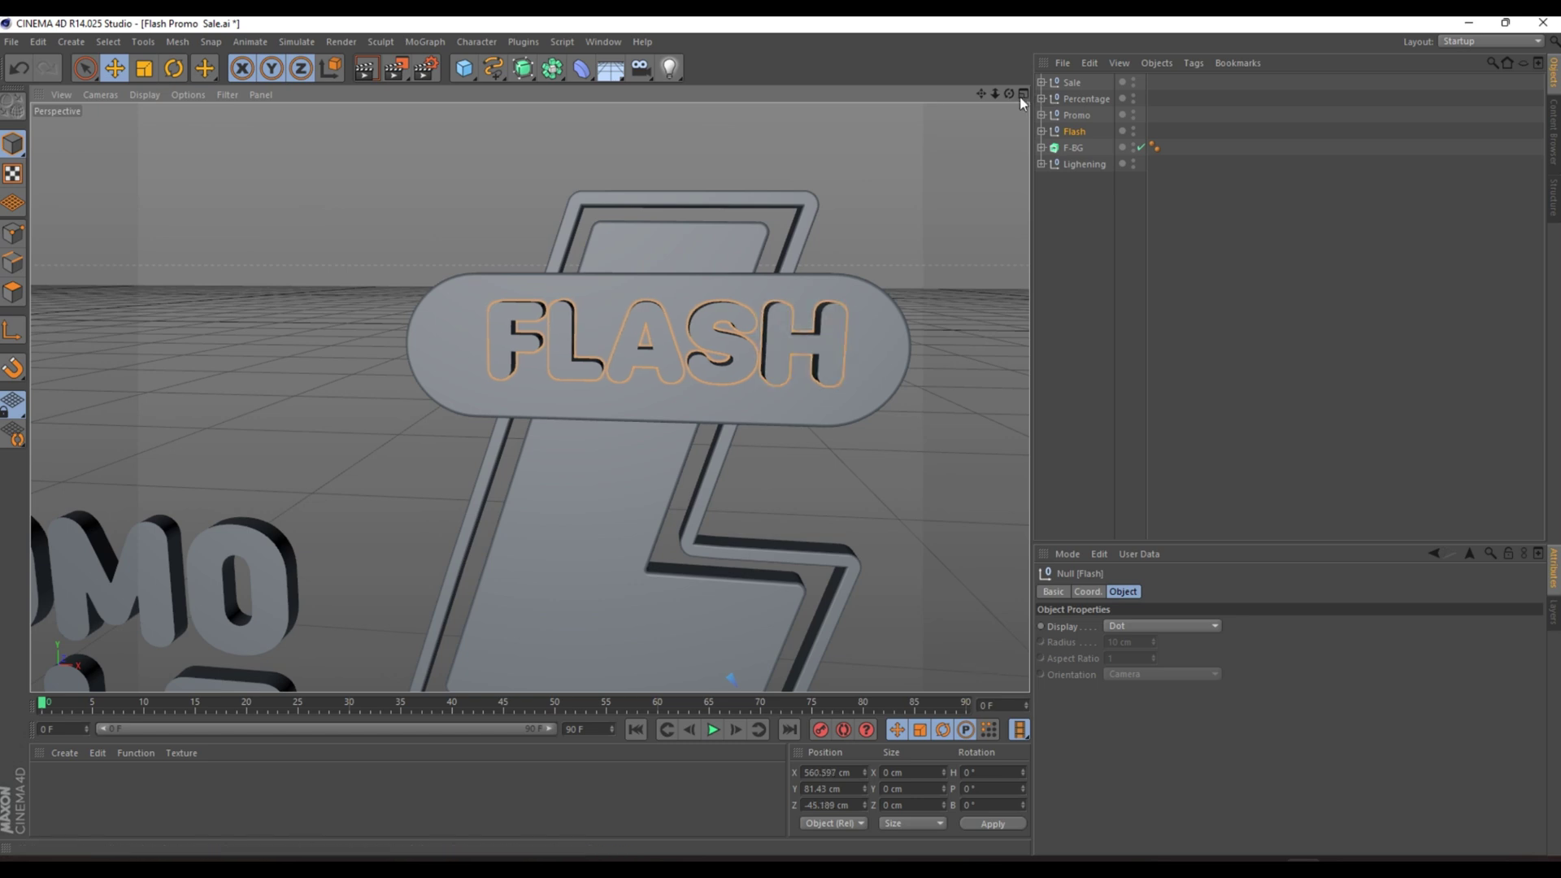
pyautogui.moveTo(1008, 94); pyautogui.dragTo(1010, 112)
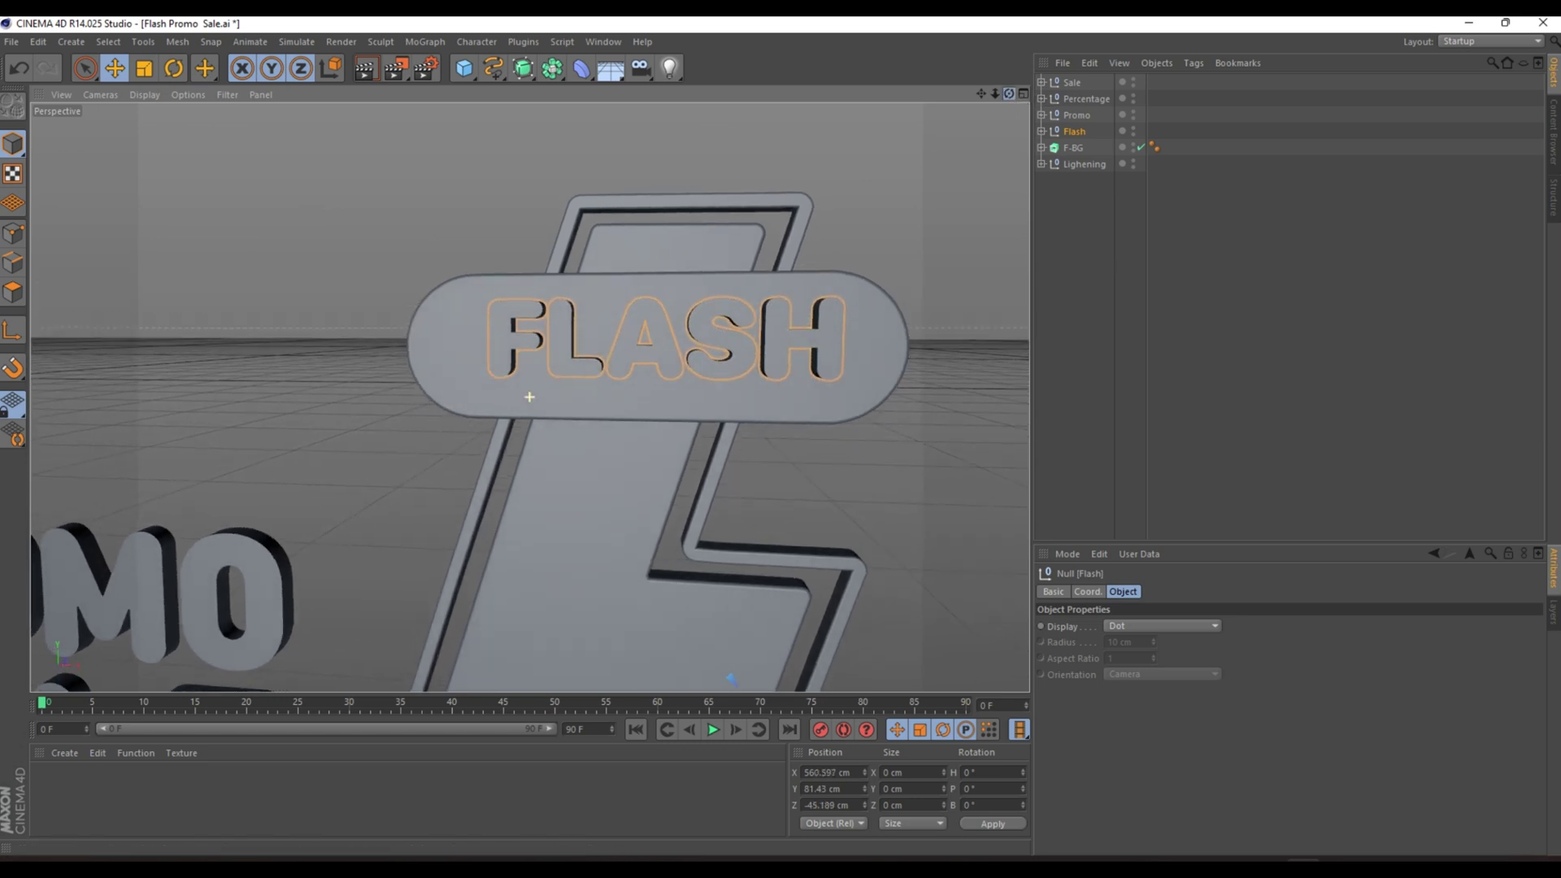
pyautogui.moveTo(818, 330); pyautogui.dragTo(814, 335)
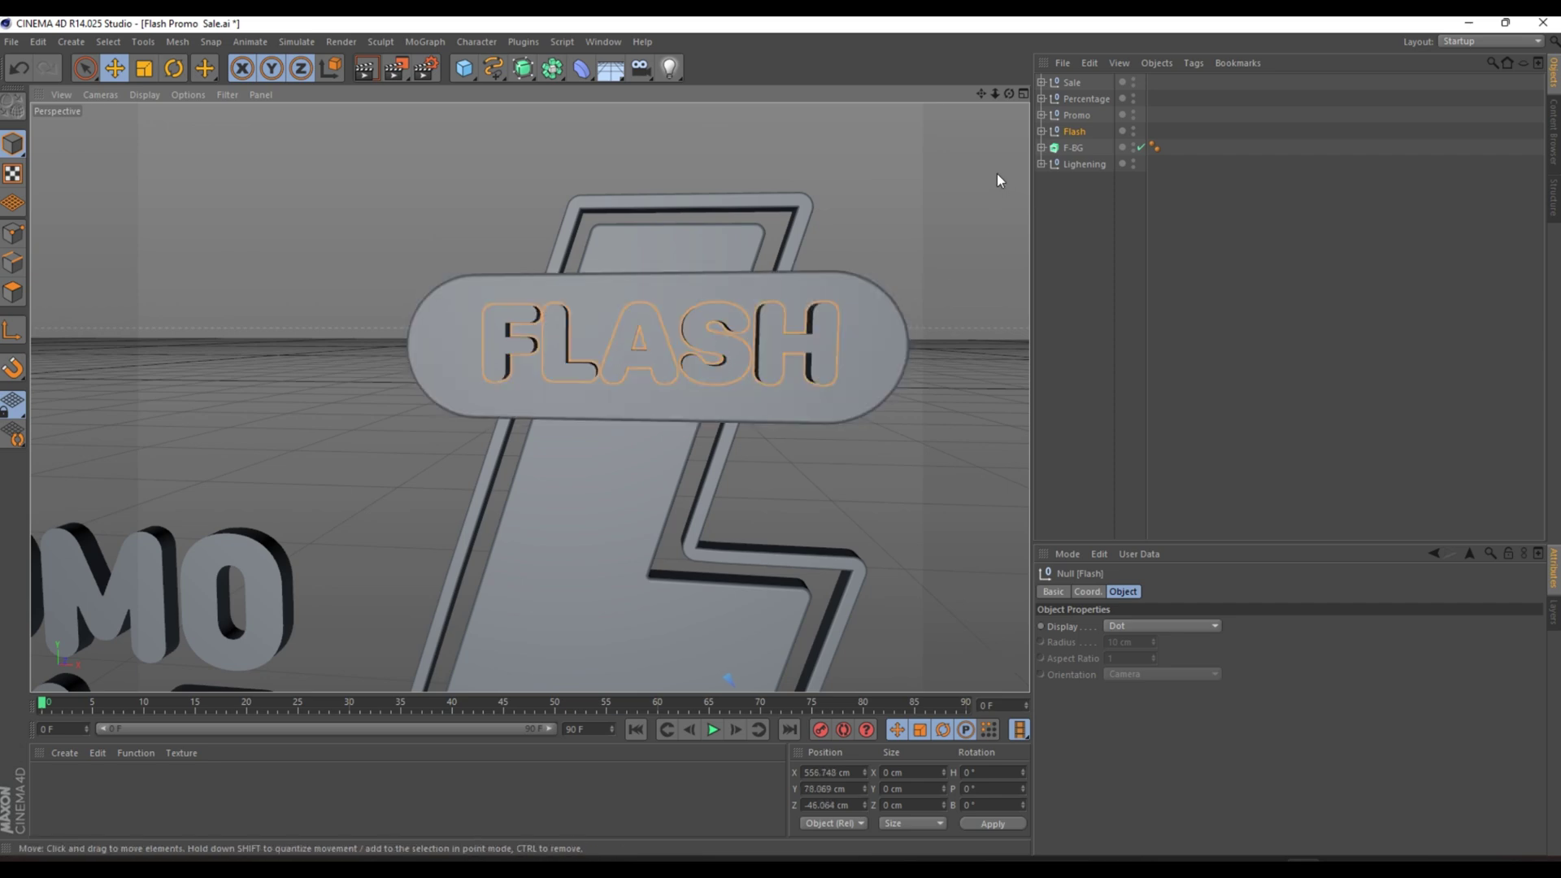
# Select all five extrusions in the Flash group and set both their start and end caps to Fillet Cap
pyautogui.moveTo(1009, 94); pyautogui.dragTo(884, 317)
pyautogui.keyDown('alt'); pyautogui.moveTo(878, 425); pyautogui.dragTo(978, 435, button='right'); pyautogui.keyUp('alt')
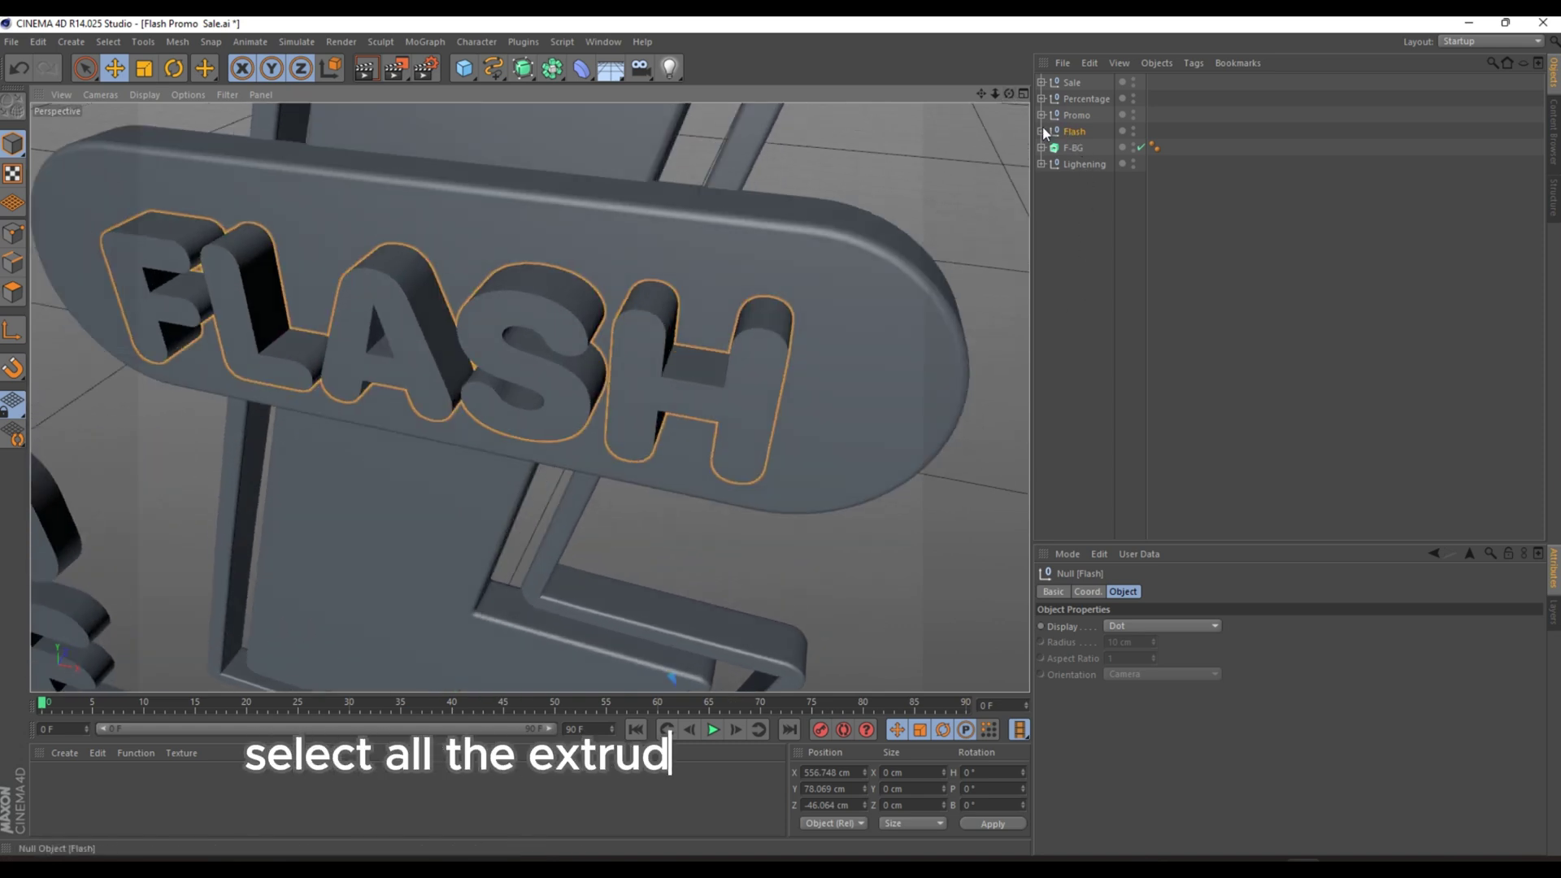
pyautogui.click(1041, 130)
pyautogui.click(1085, 147)
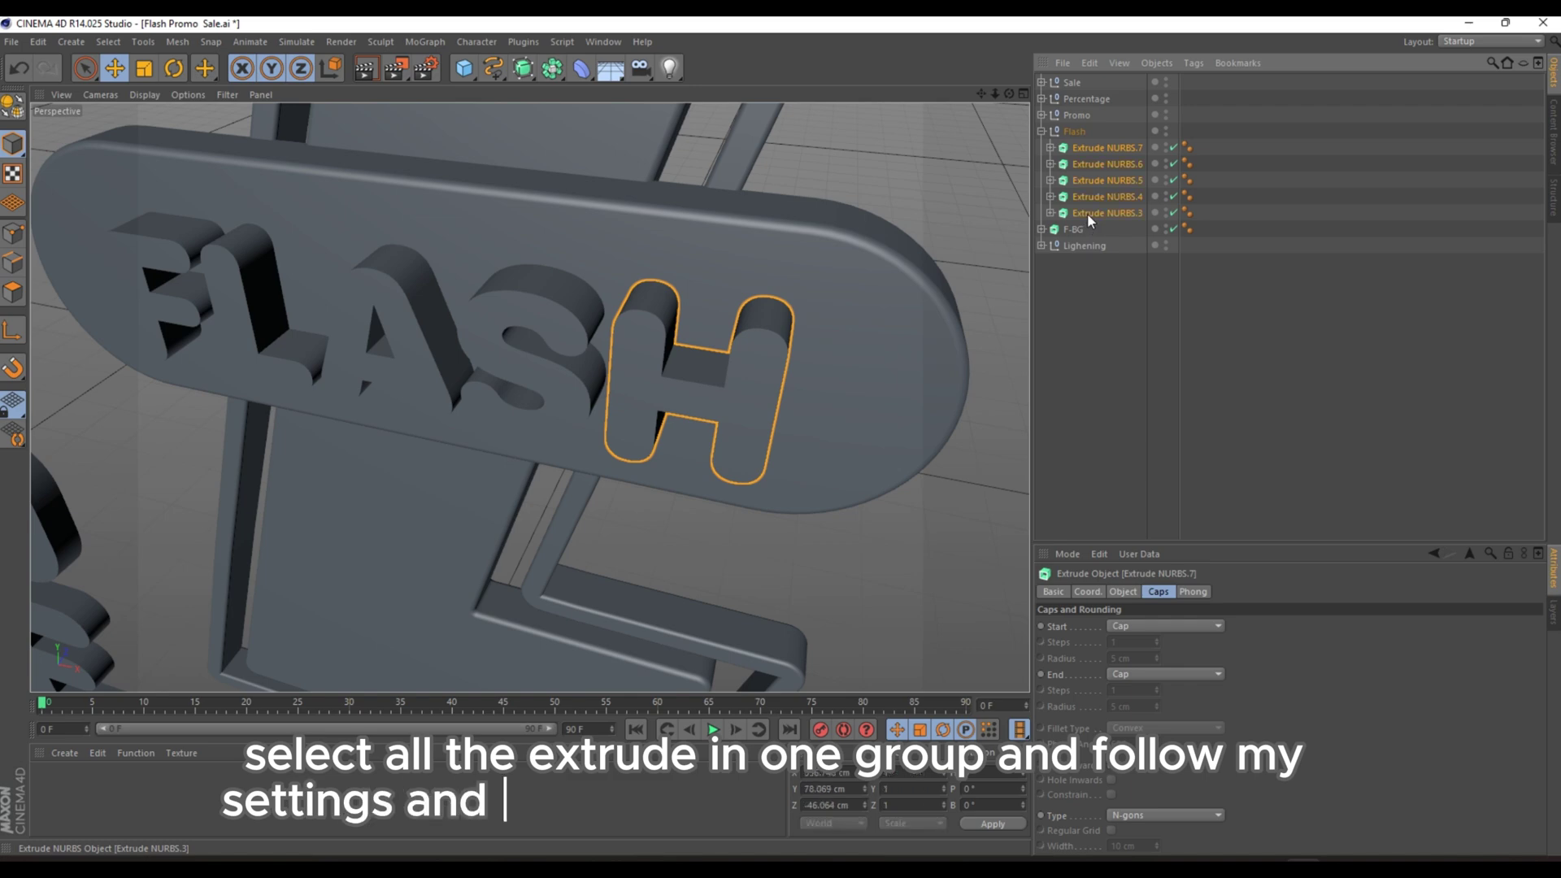
pyautogui.keyDown('shift'); pyautogui.click(1086, 213); pyautogui.keyUp('shift')
pyautogui.click(1157, 591)
pyautogui.click(1115, 616)
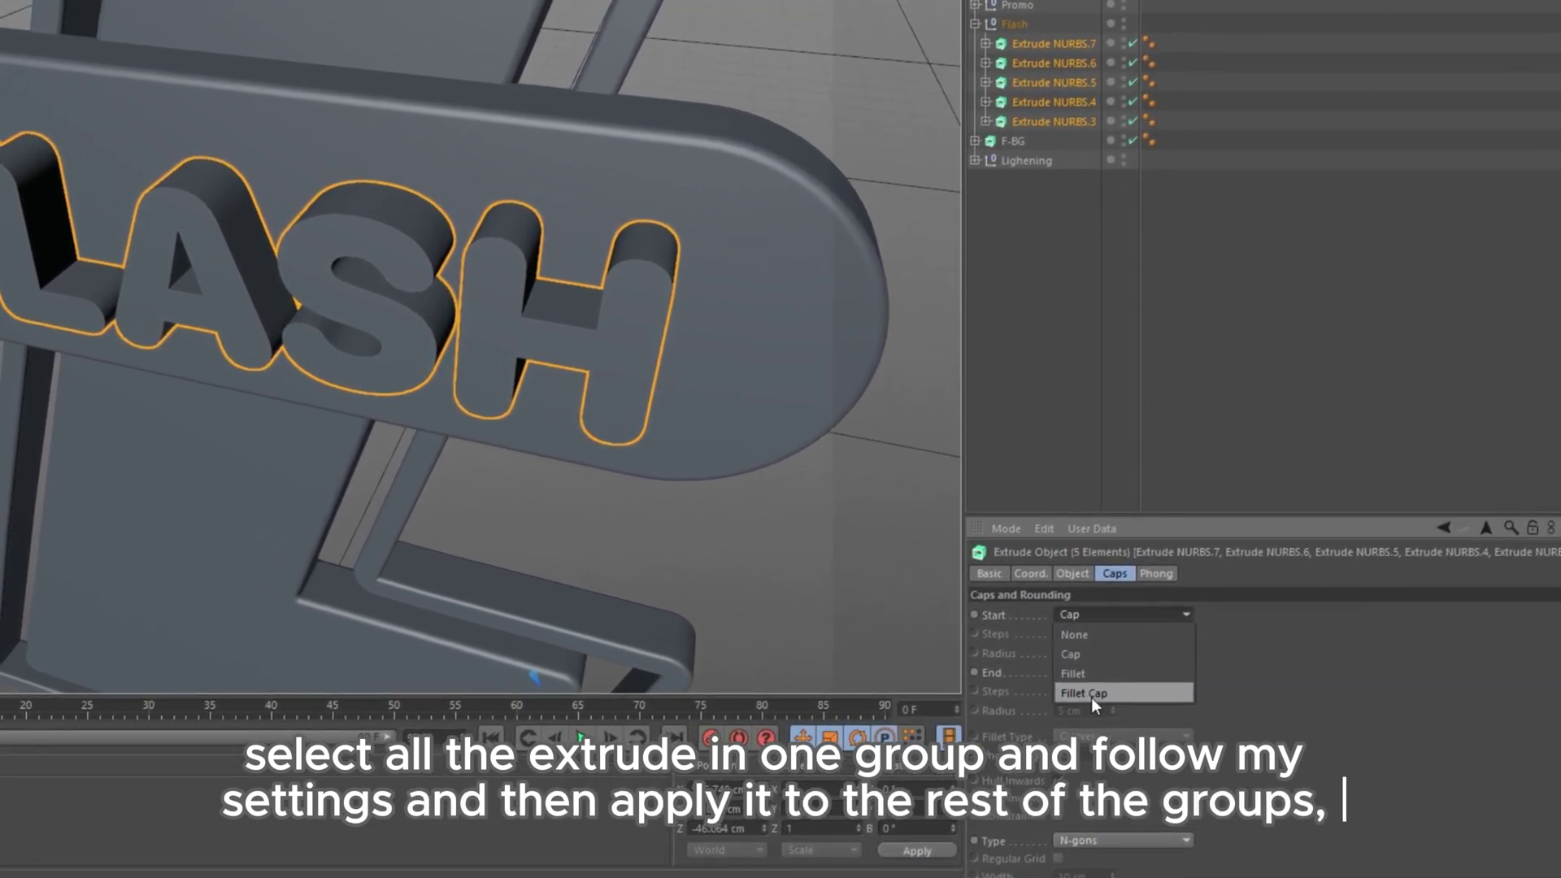
pyautogui.click(1090, 697)
pyautogui.click(1113, 673)
pyautogui.click(1093, 732)
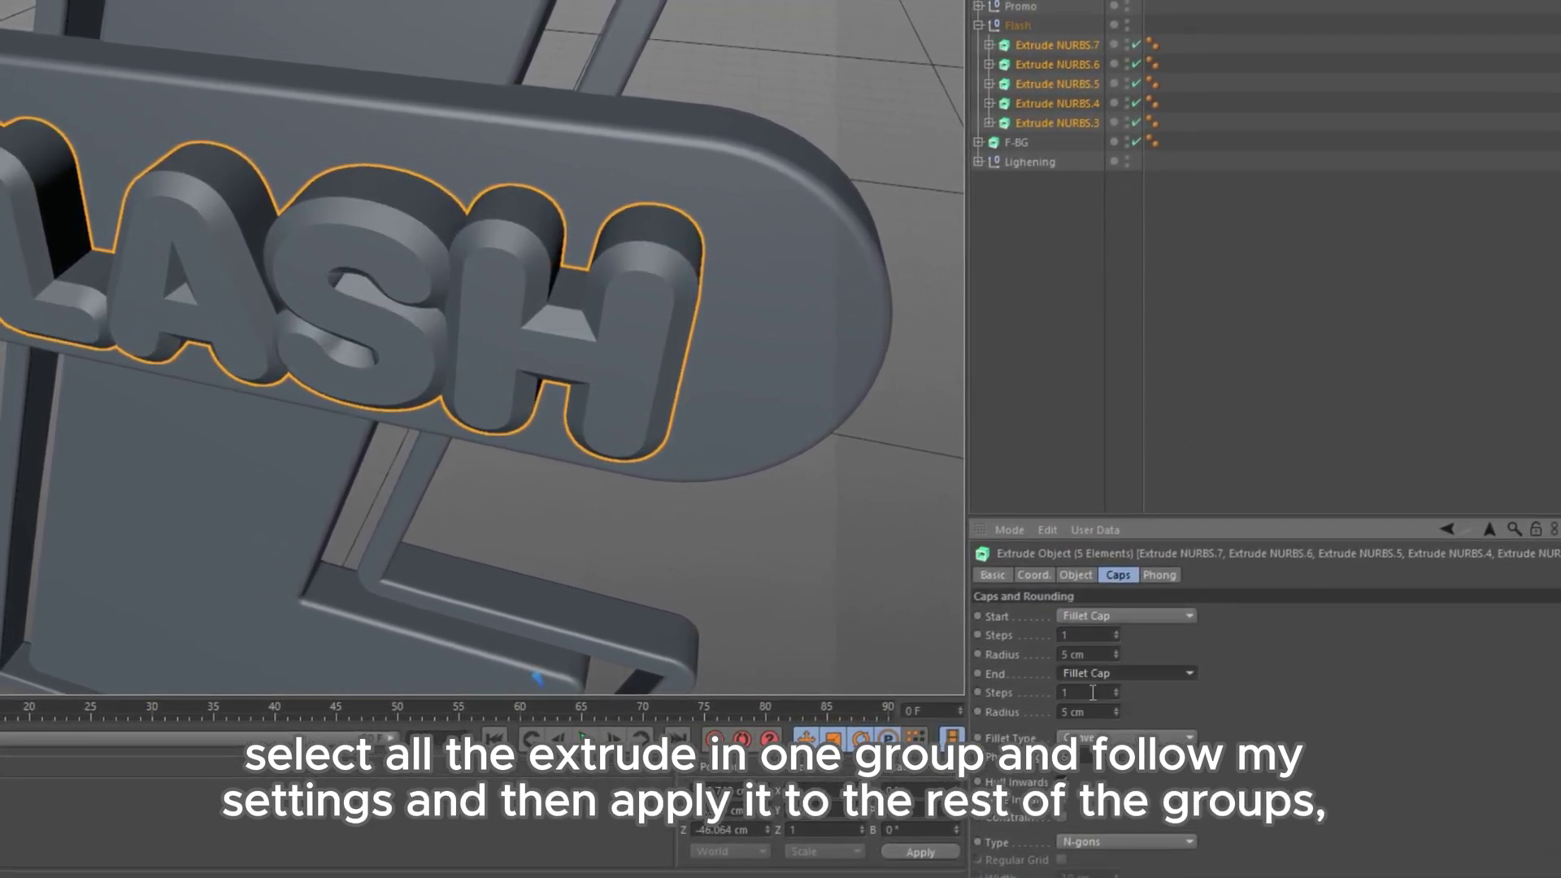
# Set the start and end fillets of the FLASH letters to 30 steps with a 2 cm radius
pyautogui.doubleClick(1077, 635)
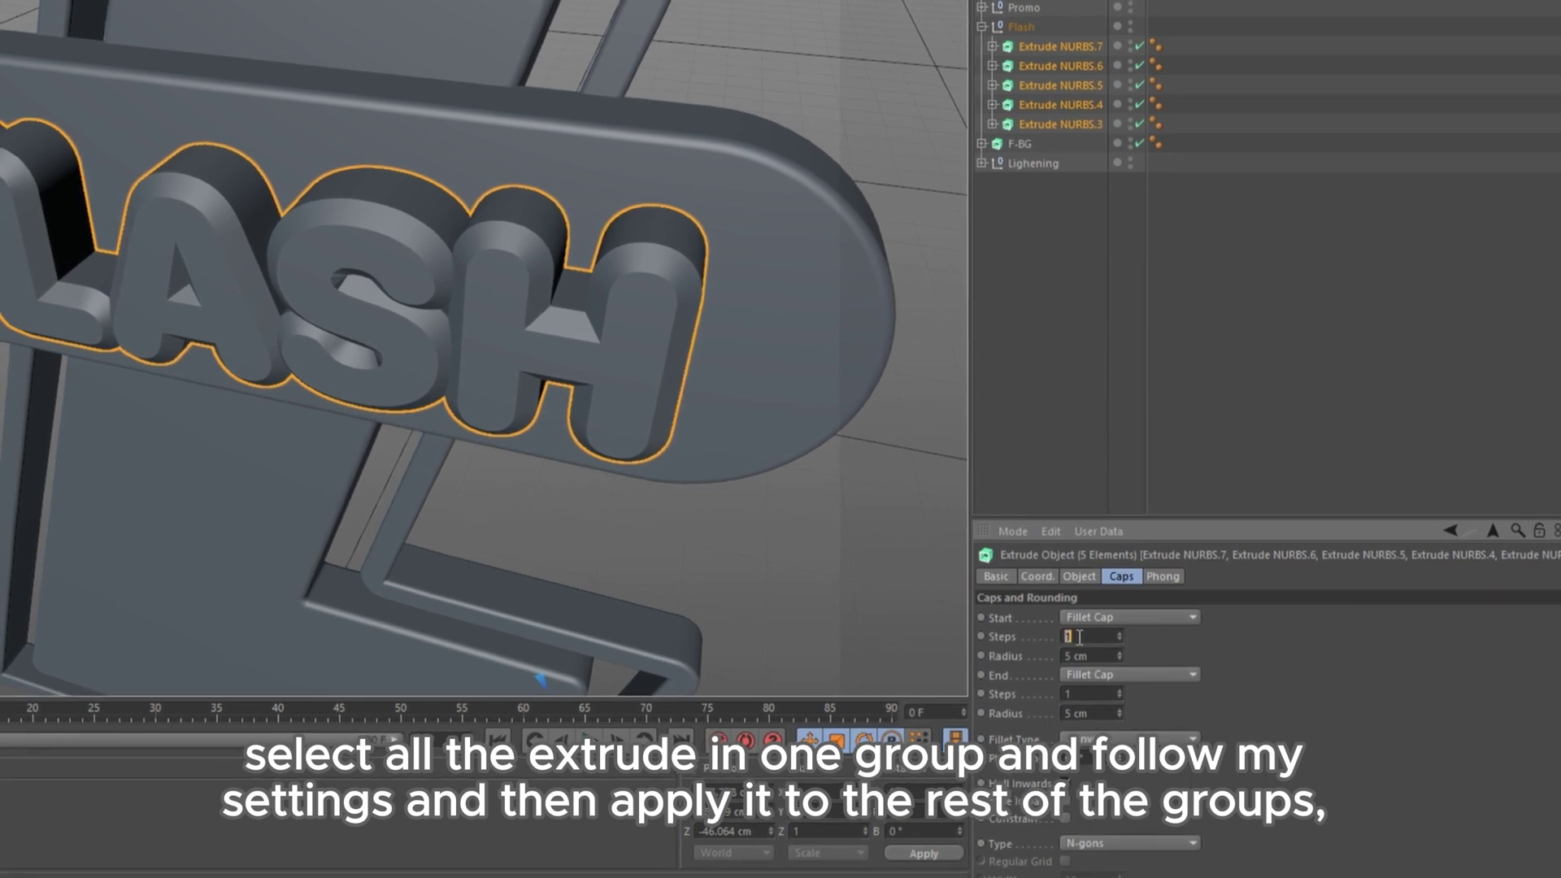
pyautogui.write('30')
pyautogui.press('Tab')
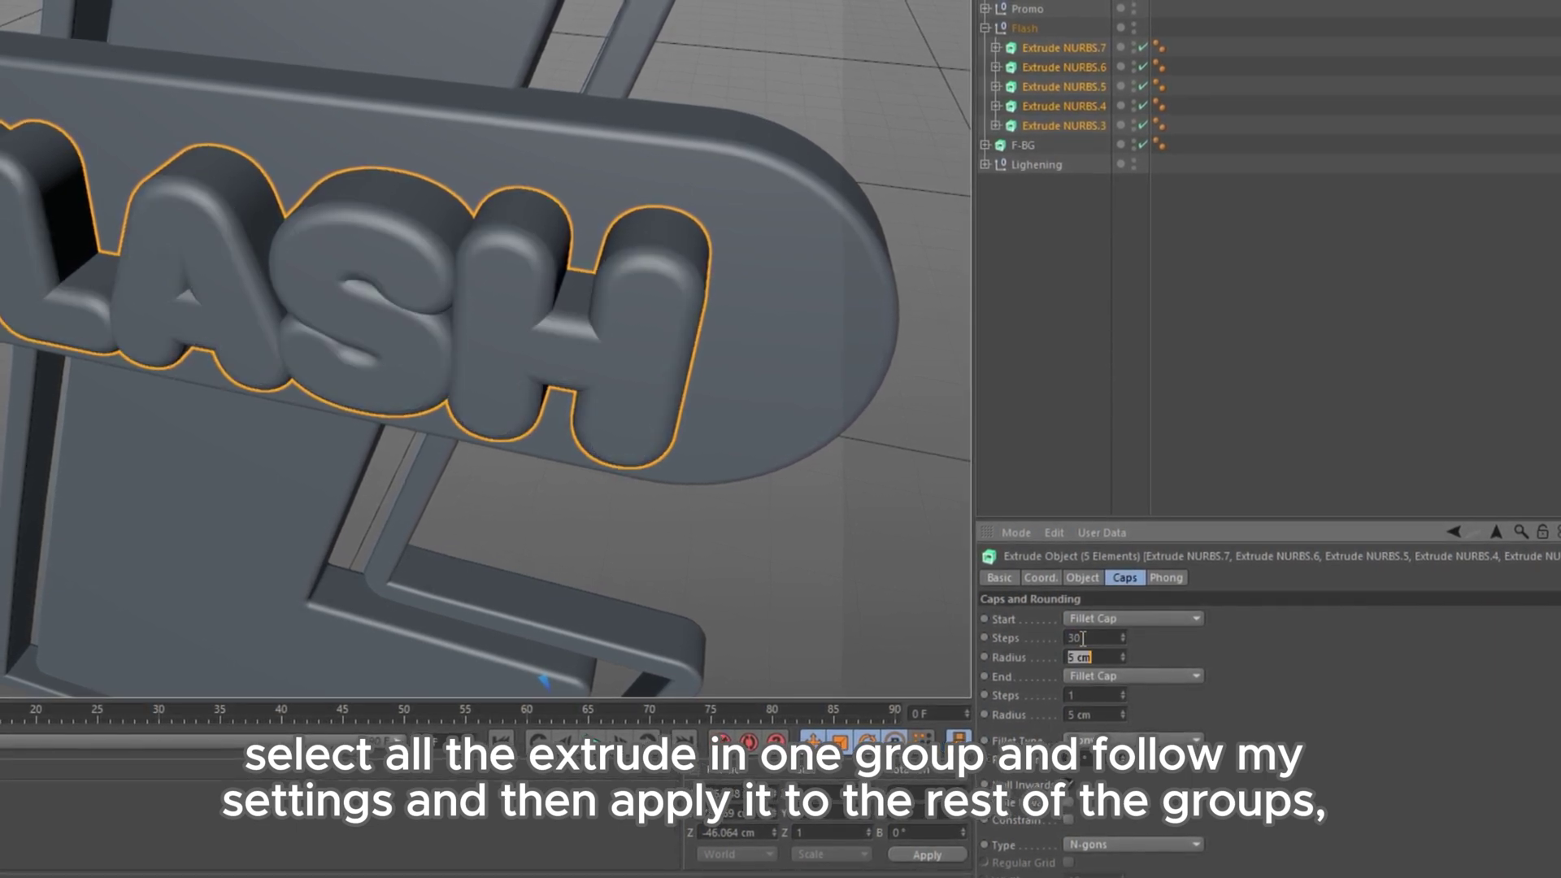
pyautogui.click(1090, 697)
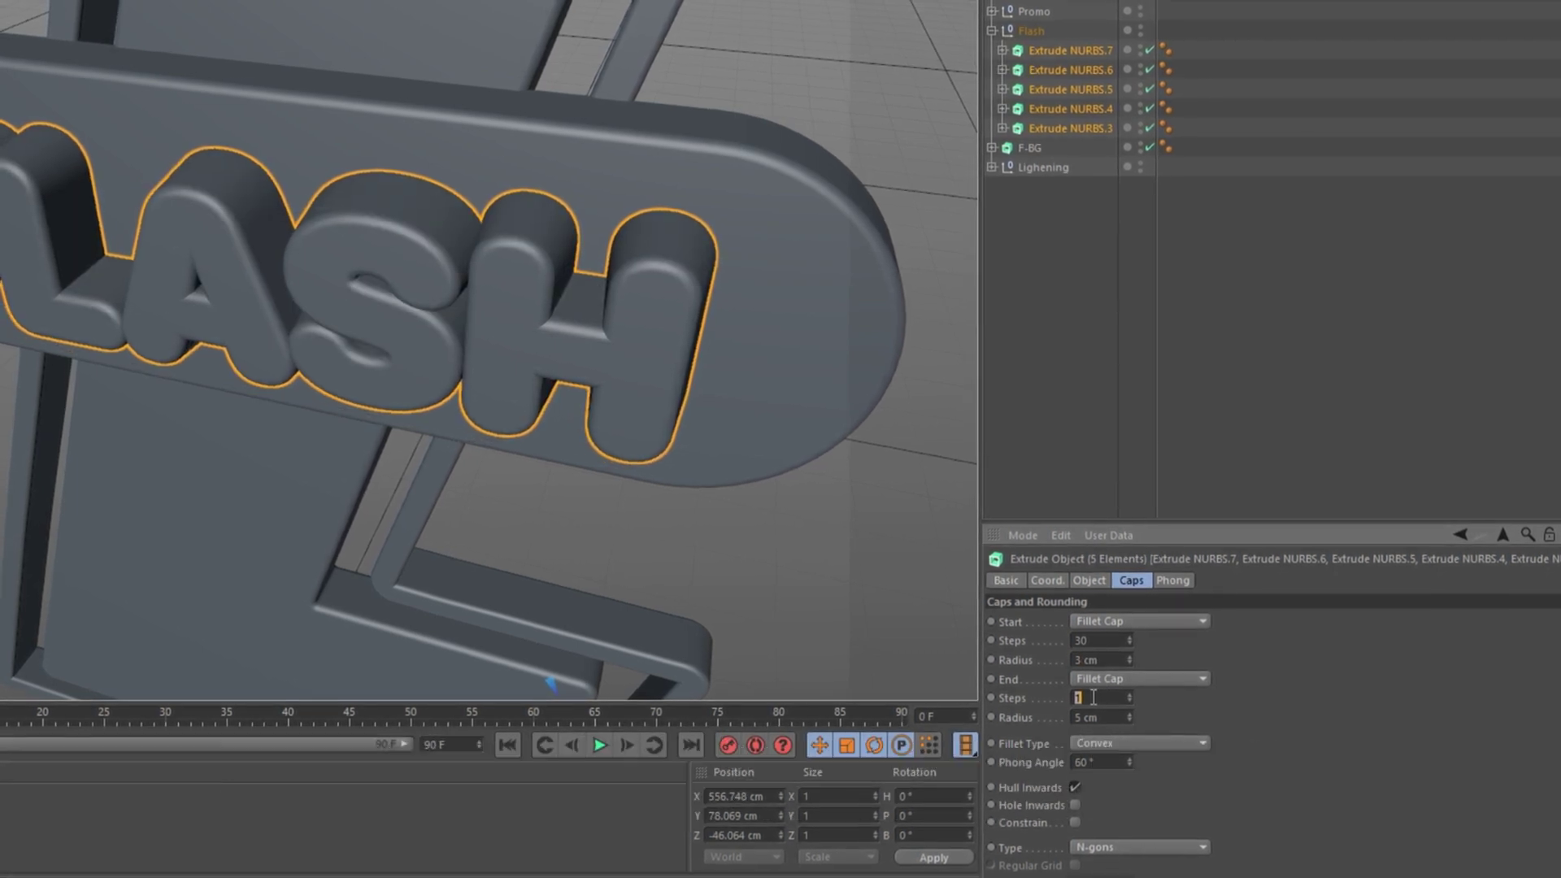
pyautogui.write('30')
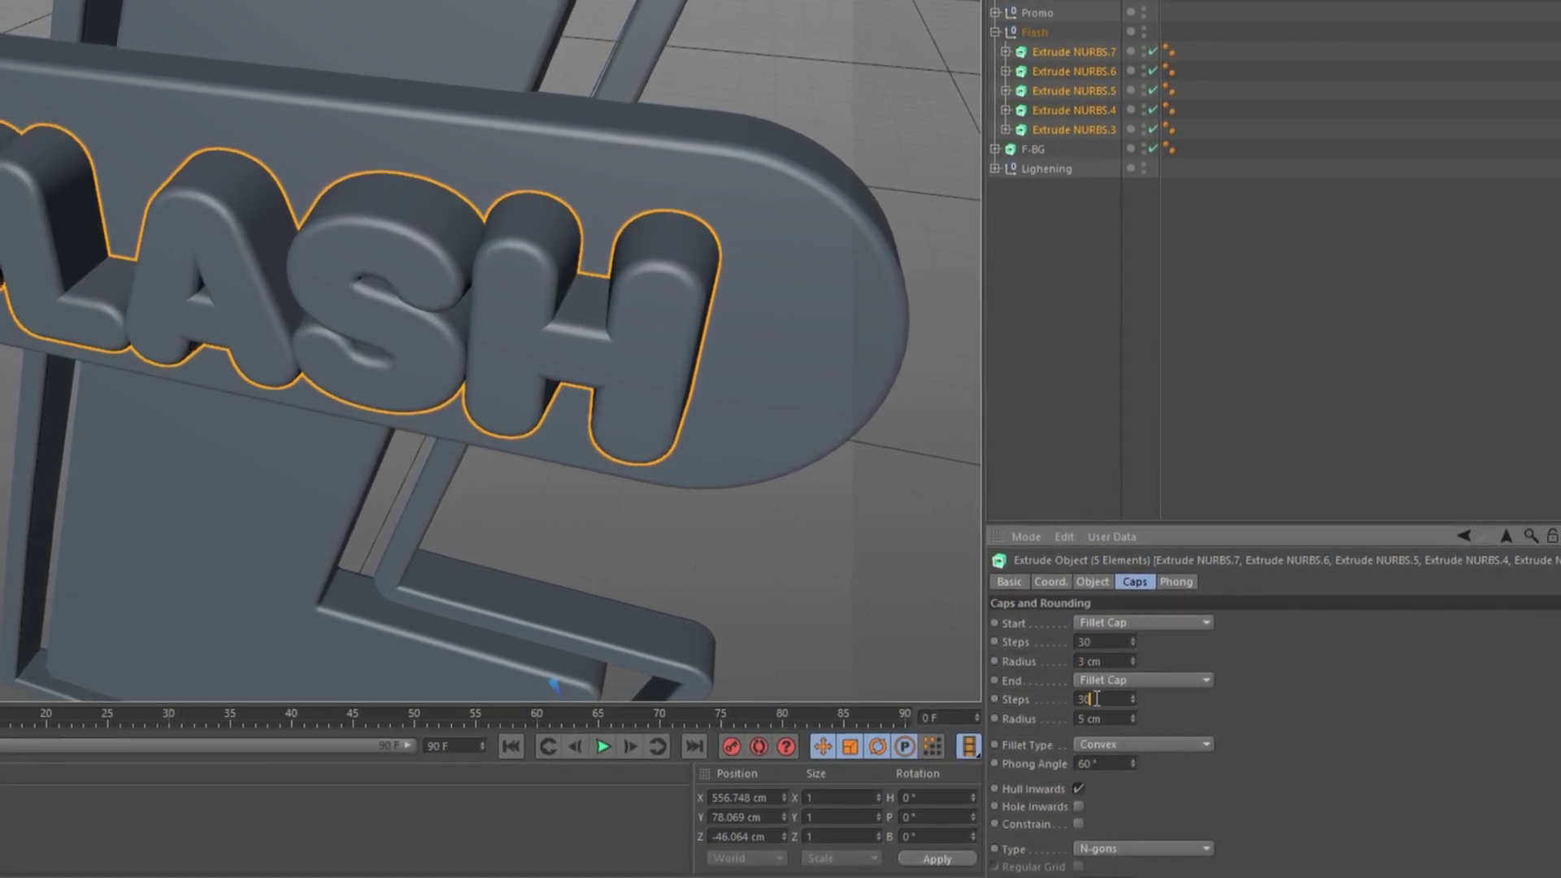
pyautogui.press('Tab')
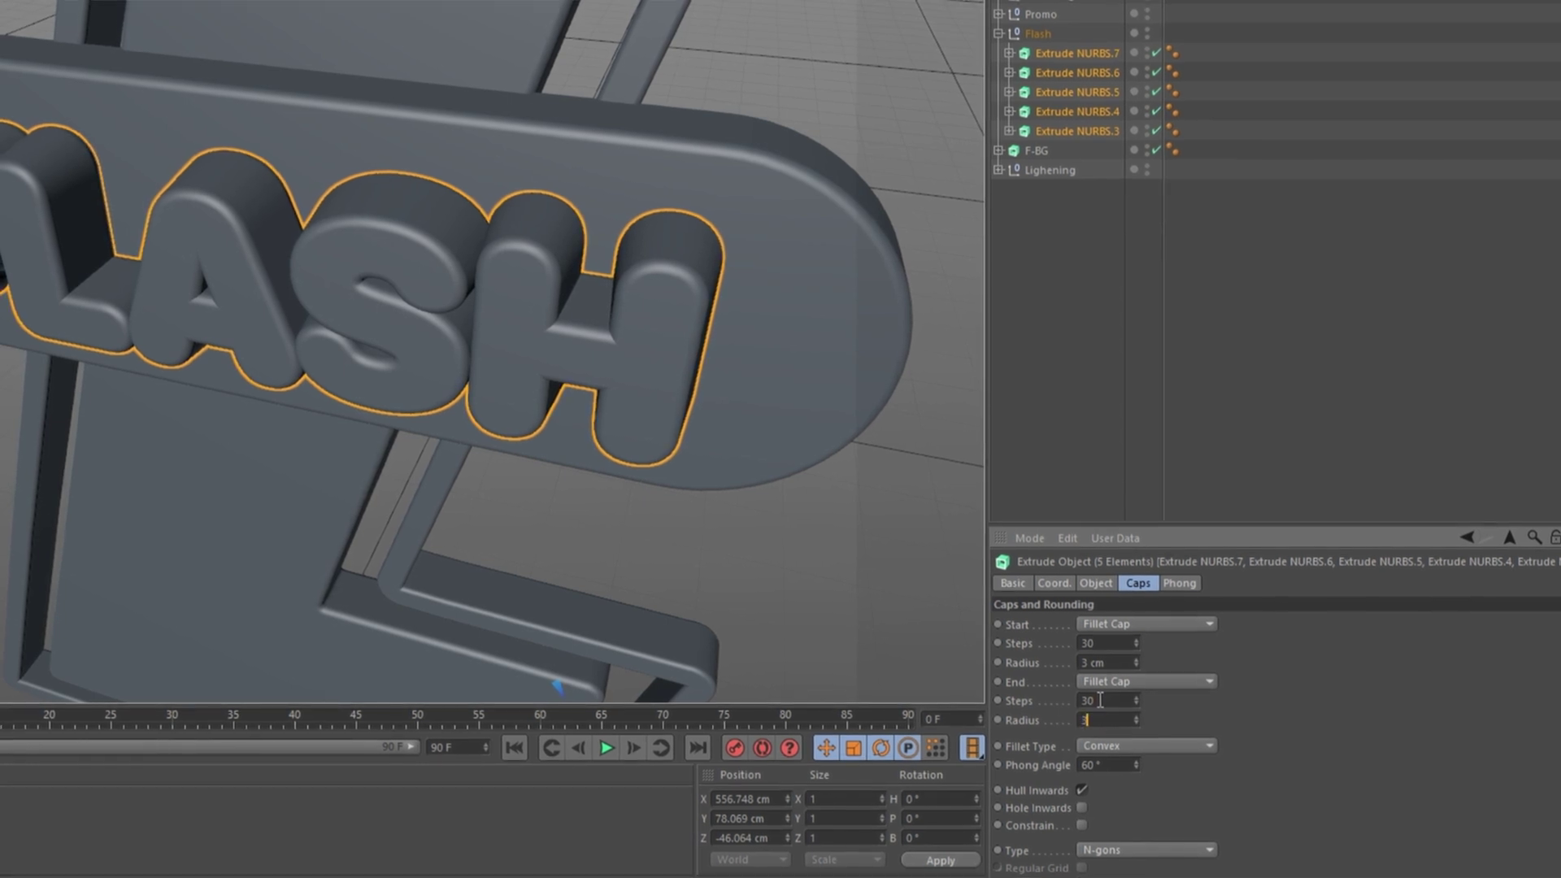
pyautogui.press('Return')
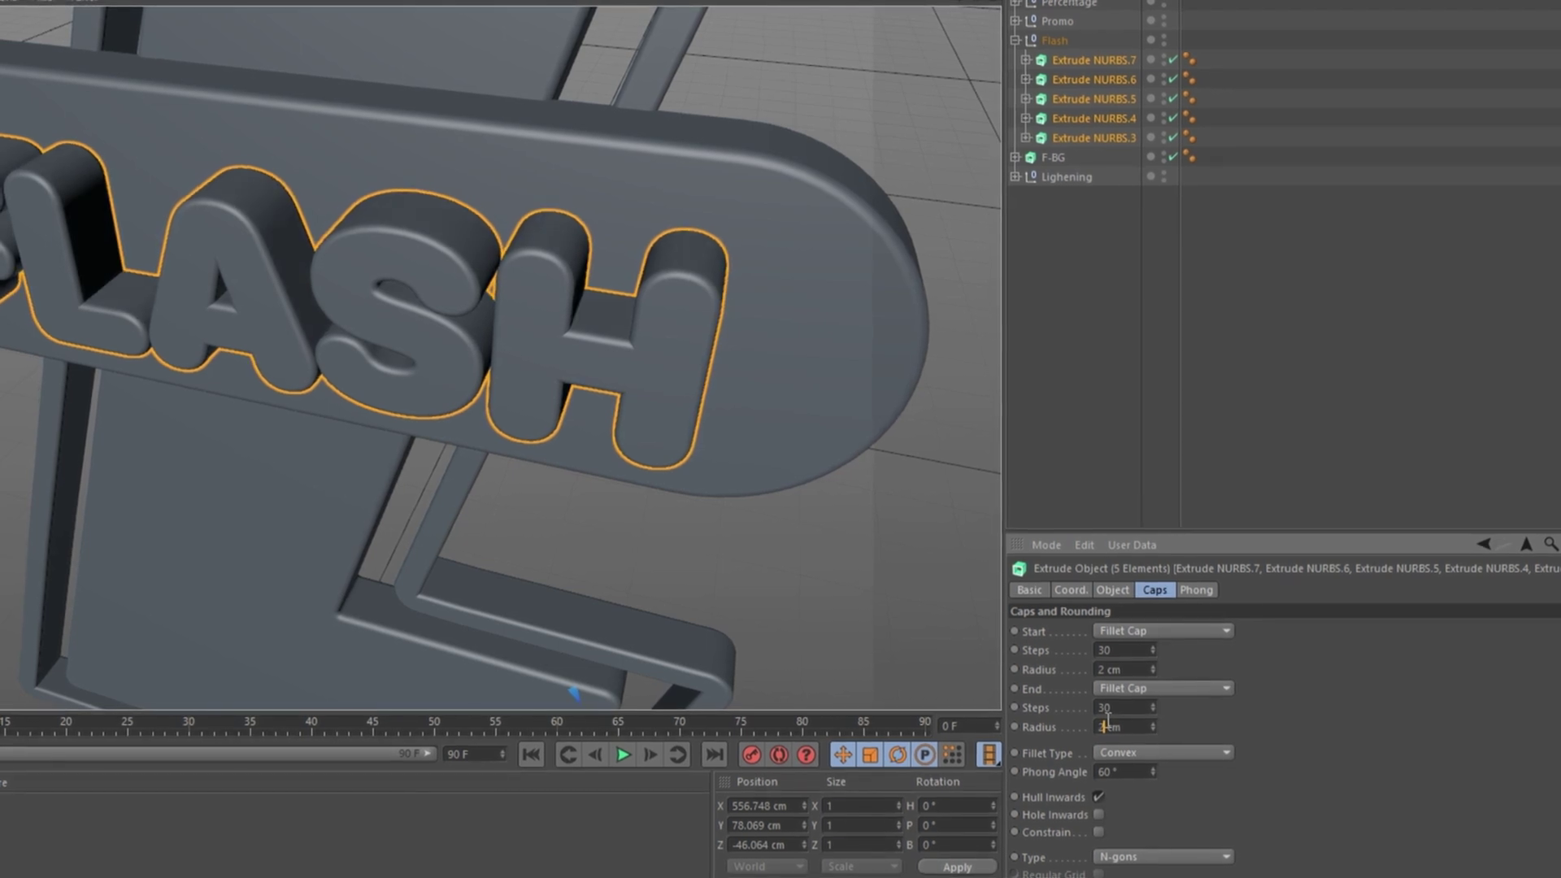
# Set both the start and end fillet radius of the FLASH letters to 1 cm
pyautogui.moveTo(982, 1); pyautogui.dragTo(1021, 2)
pyautogui.keyDown('alt'); pyautogui.moveTo(410, 360); pyautogui.dragTo(413, 361); pyautogui.keyUp('alt')
pyautogui.moveTo(986, 3); pyautogui.dragTo(989, 3)
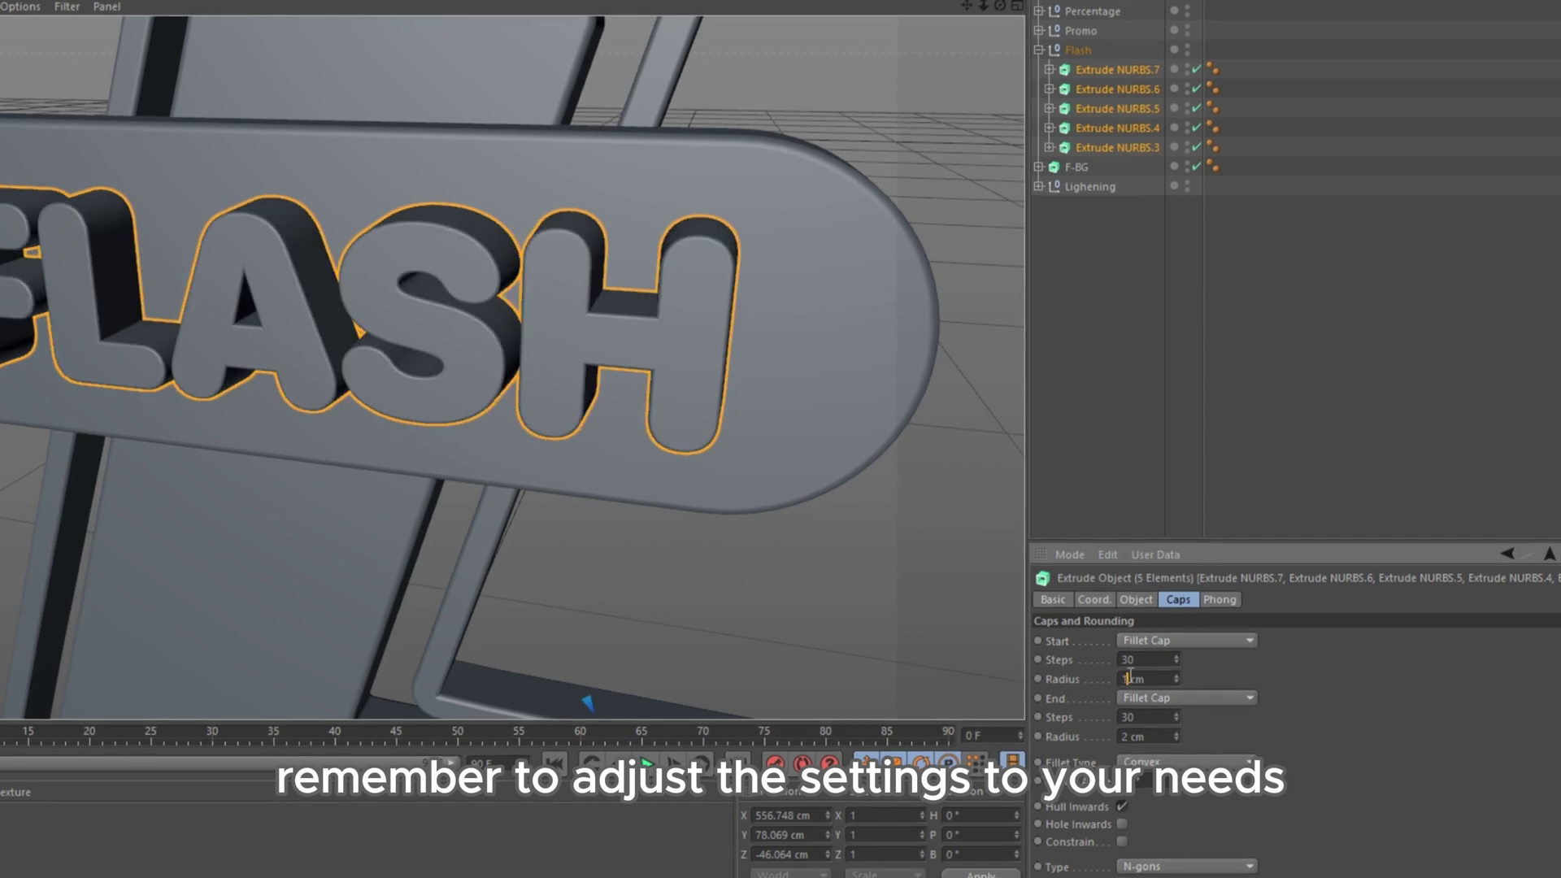
pyautogui.click(1158, 720)
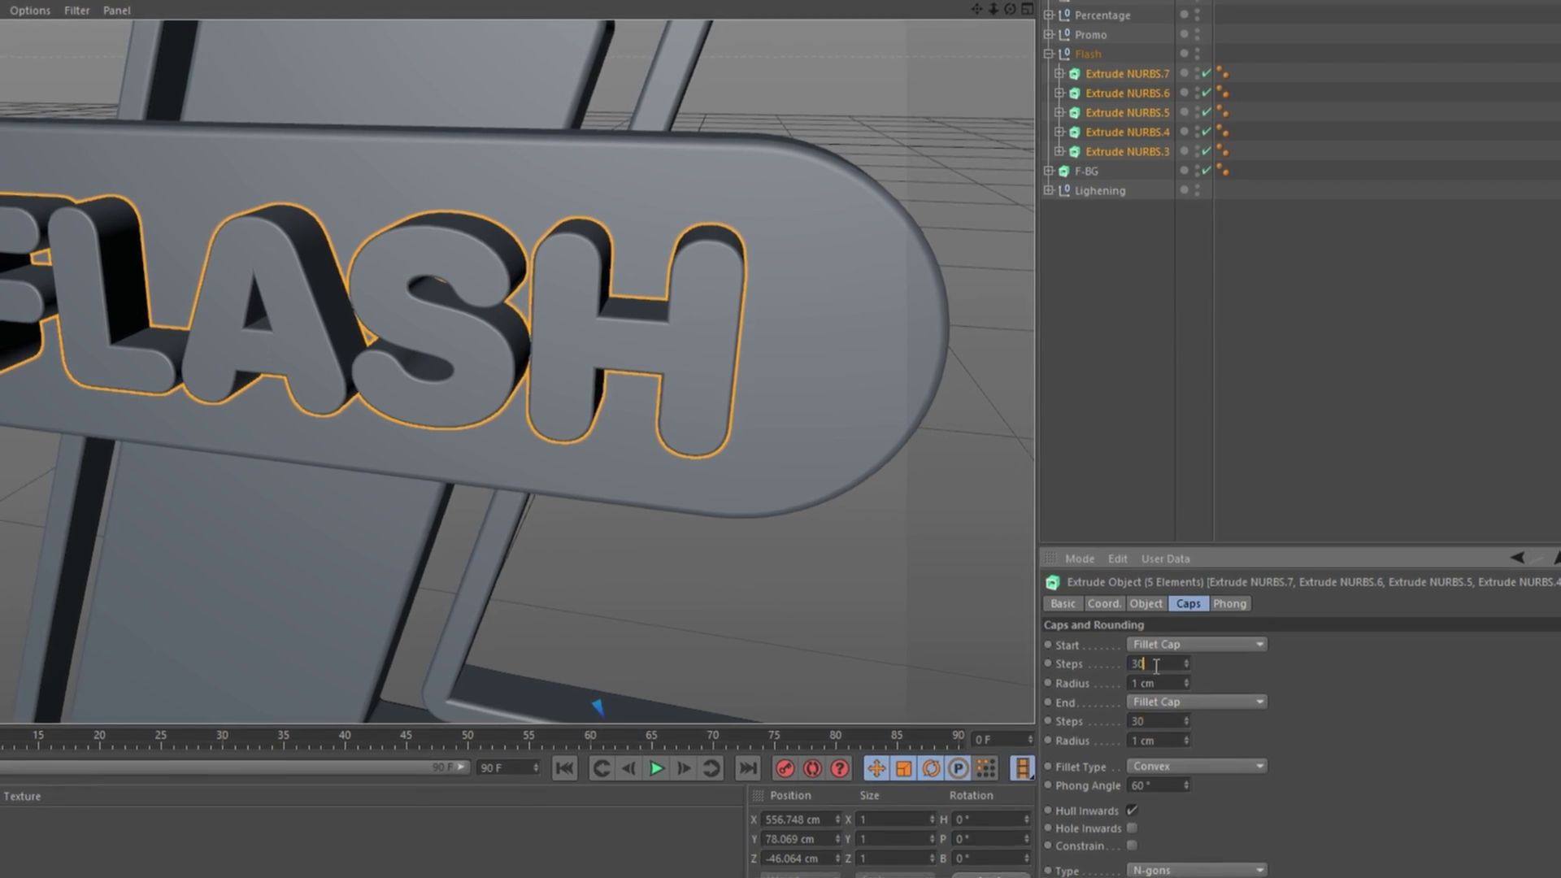
# Try the Concave and Linear fillet types on the FLASH letters, and return them to Convex
pyautogui.click(1179, 769)
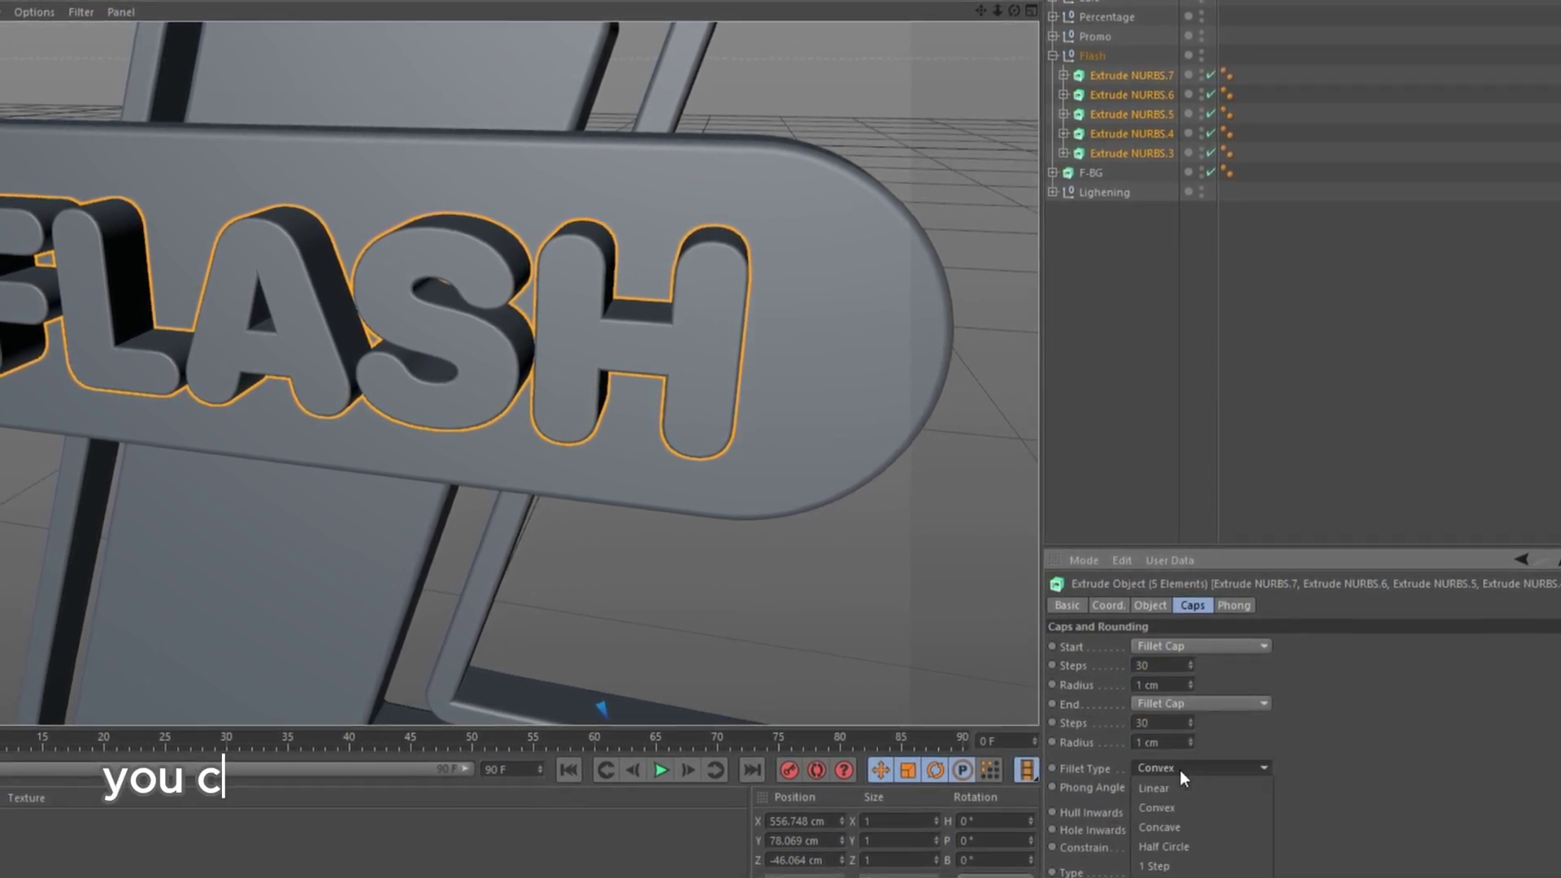
pyautogui.click(1182, 825)
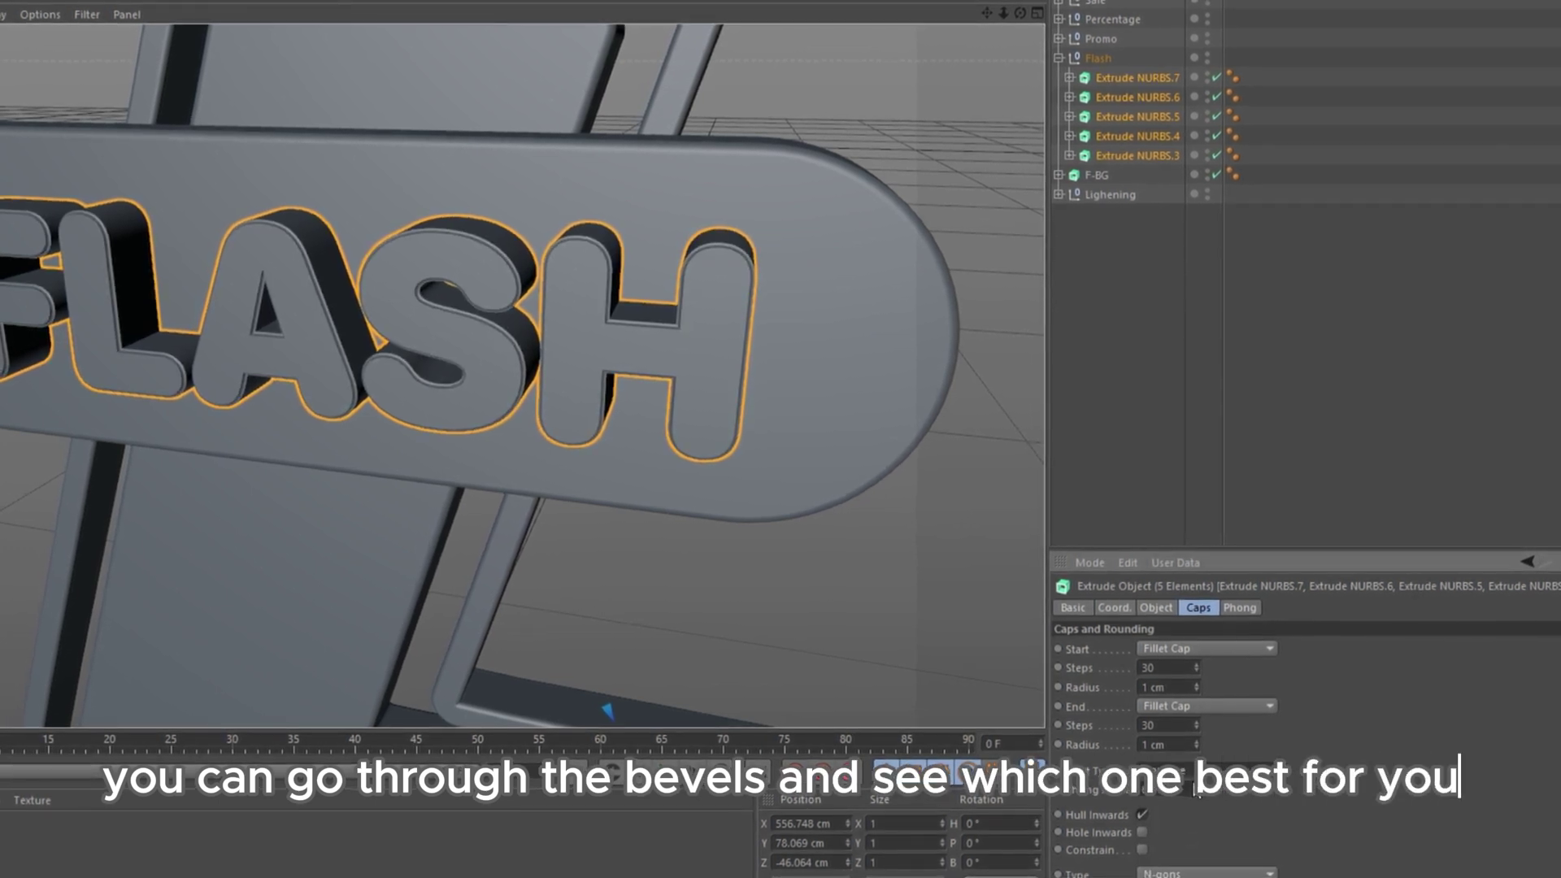
pyautogui.click(1191, 785)
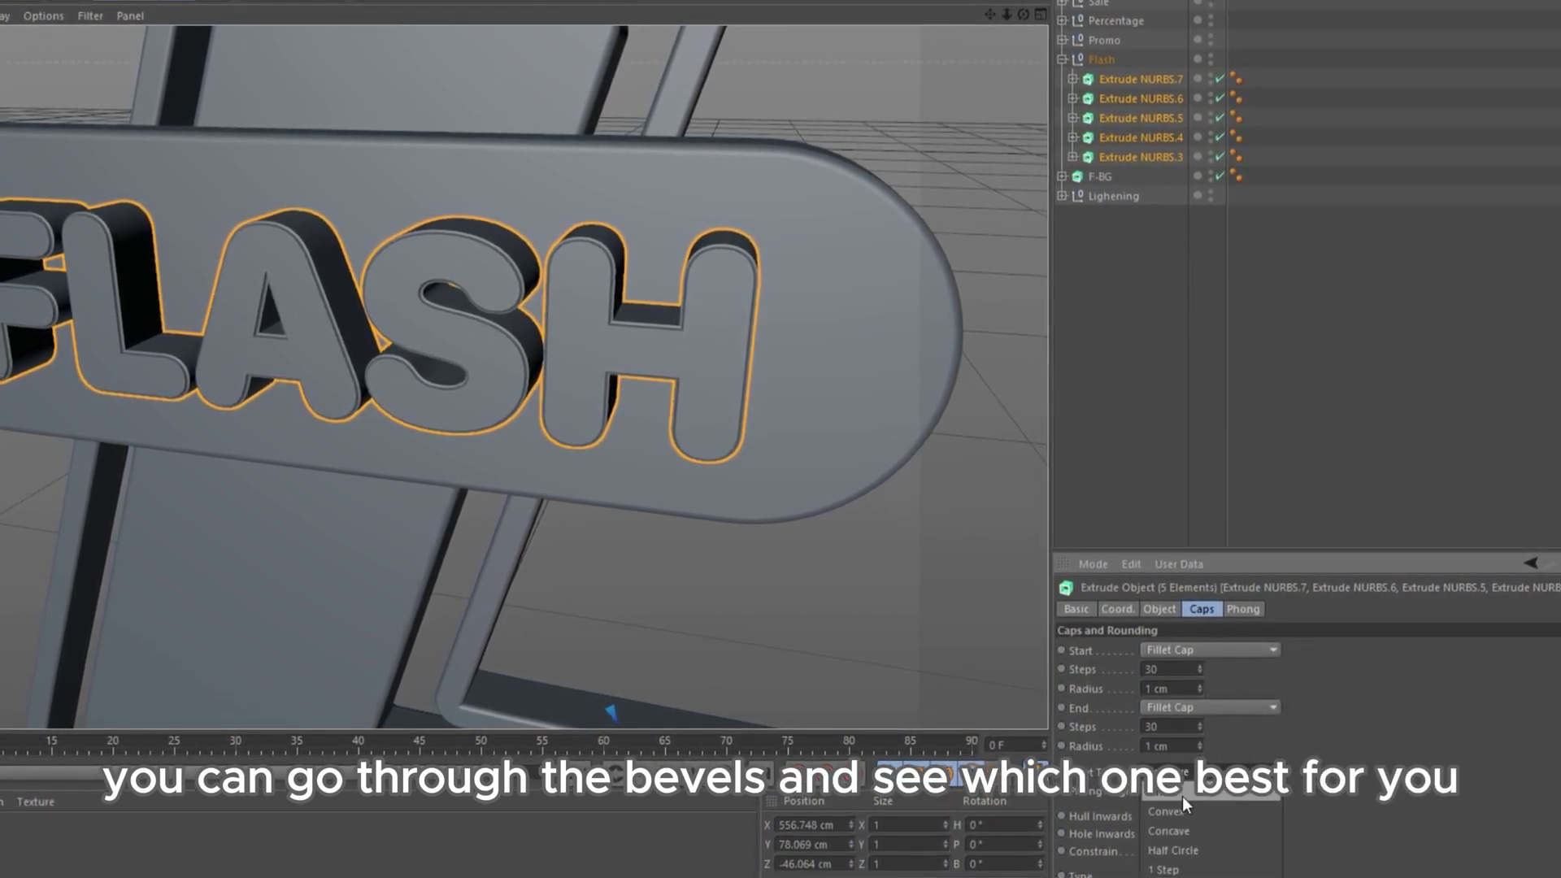
pyautogui.click(1187, 794)
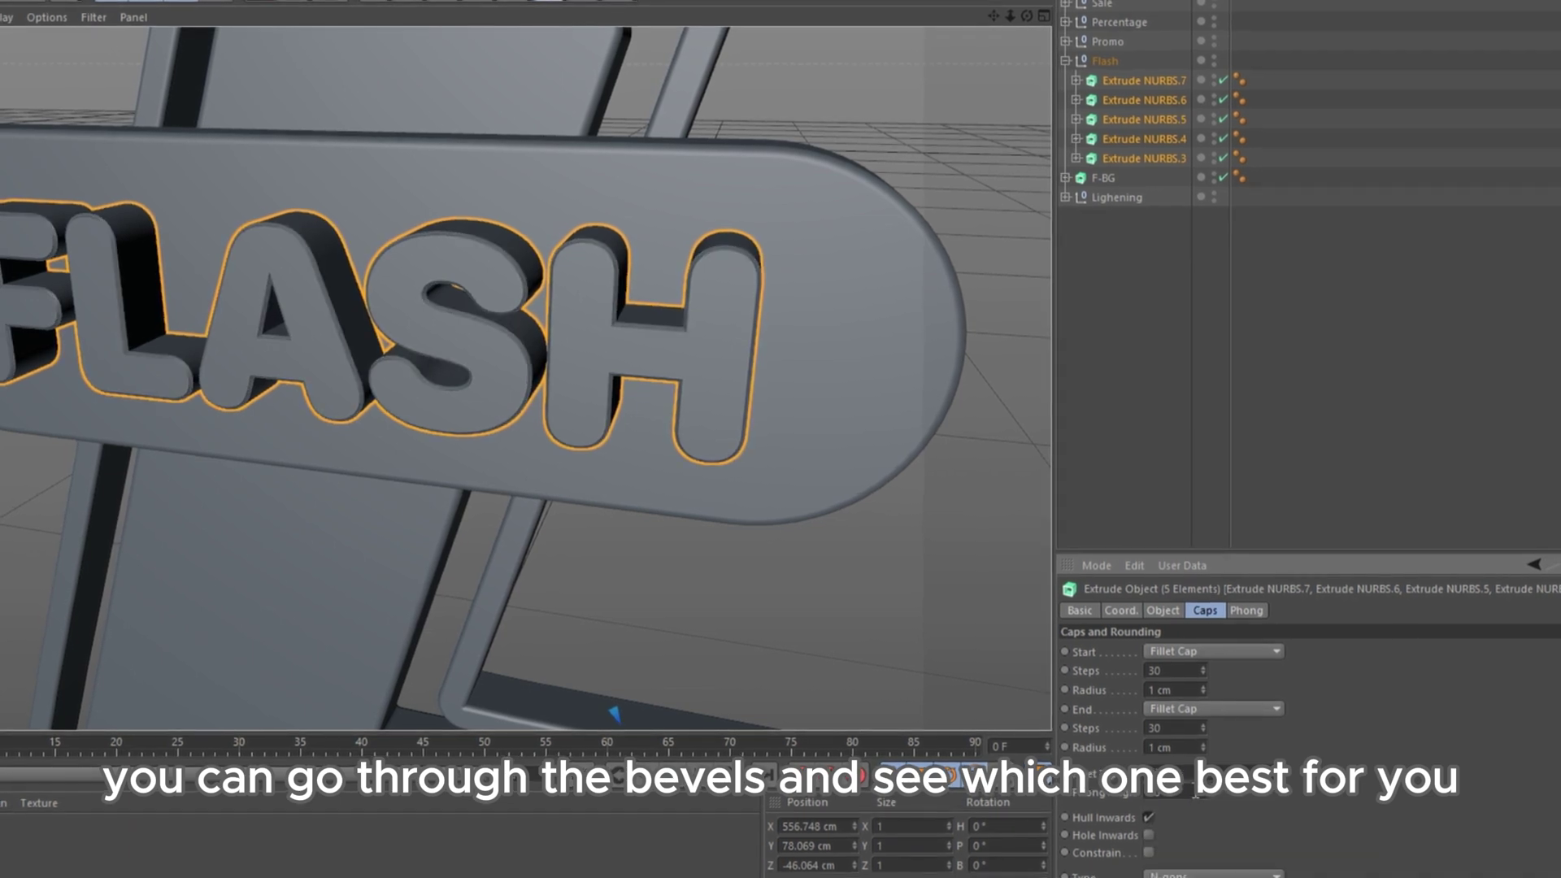
pyautogui.click(1195, 791)
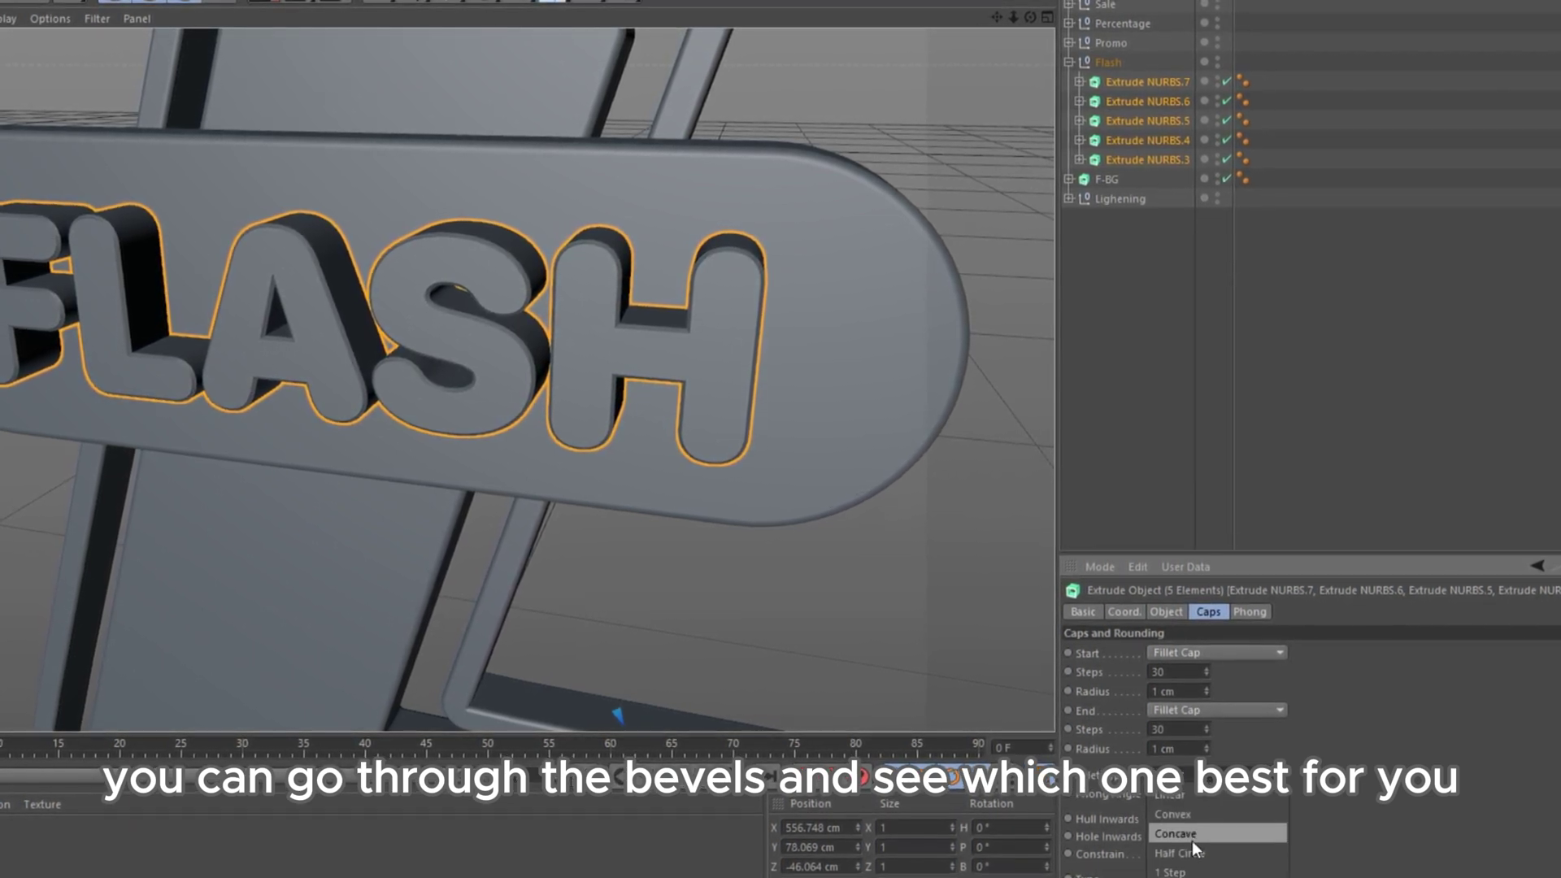
pyautogui.click(1201, 811)
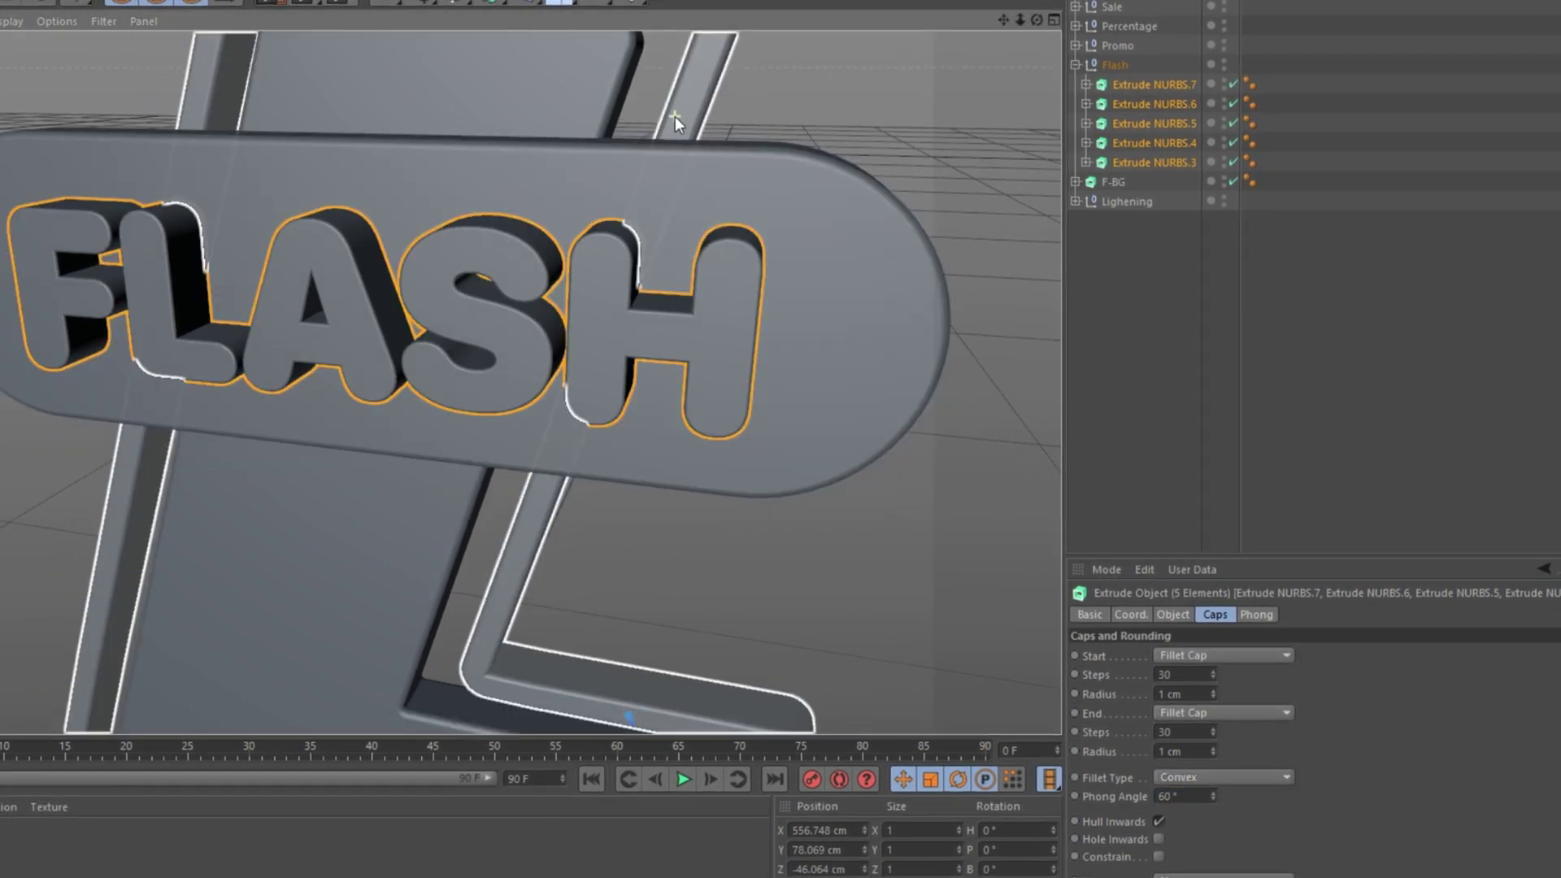
# Collapse the Flash group, duplicate it by copy and paste, and place the copy directly below the original in the object list
pyautogui.scroll(-4, 675, 115)
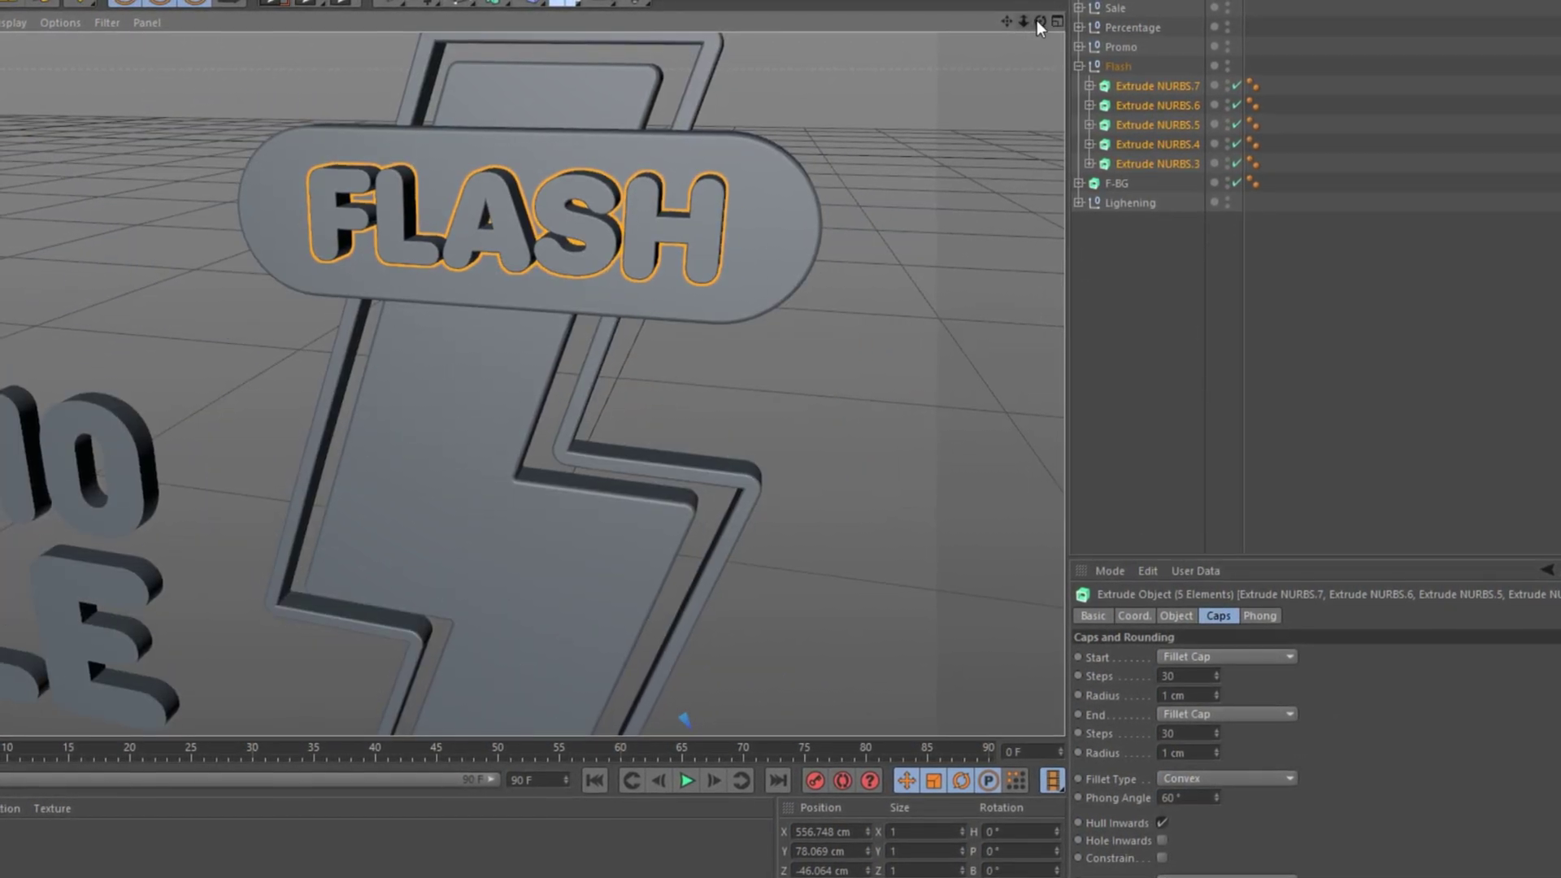
pyautogui.moveTo(1038, 21); pyautogui.dragTo(902, 74)
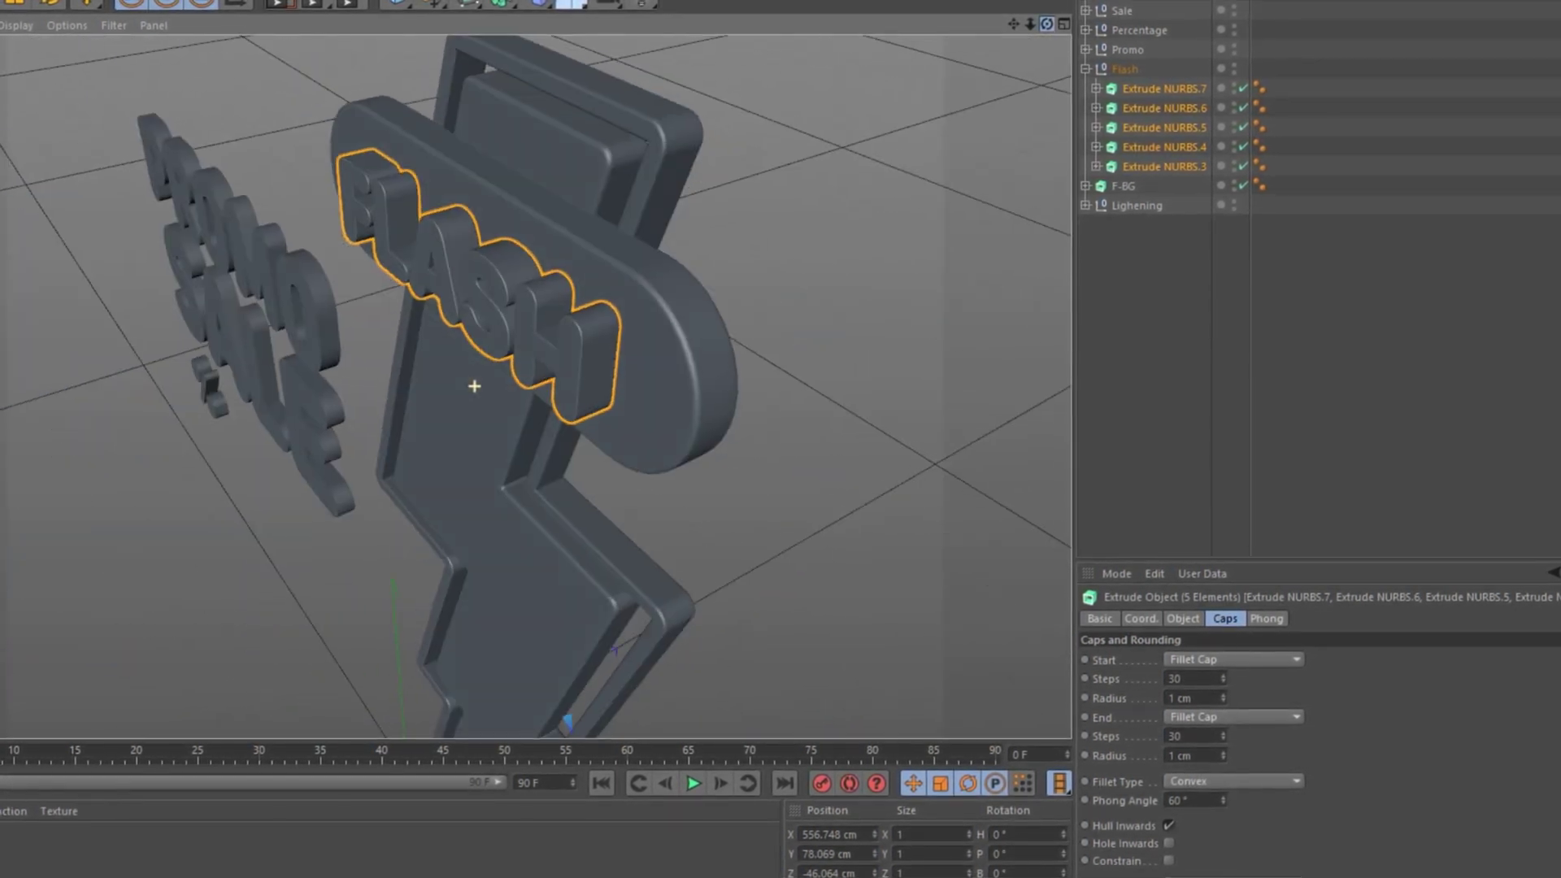
pyautogui.click(1086, 69)
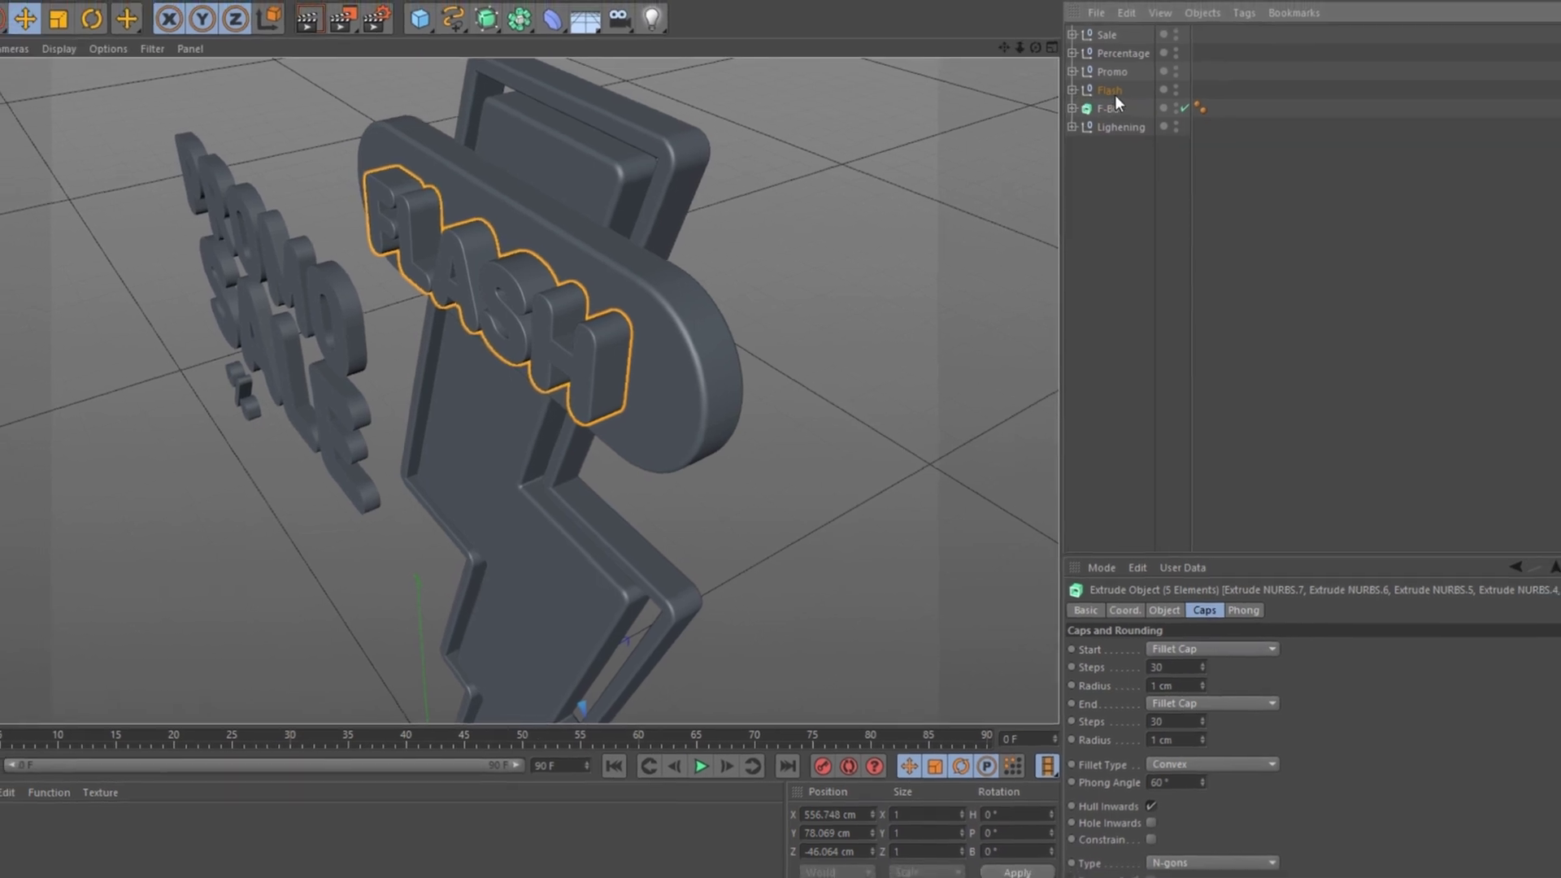
pyautogui.click(1098, 100)
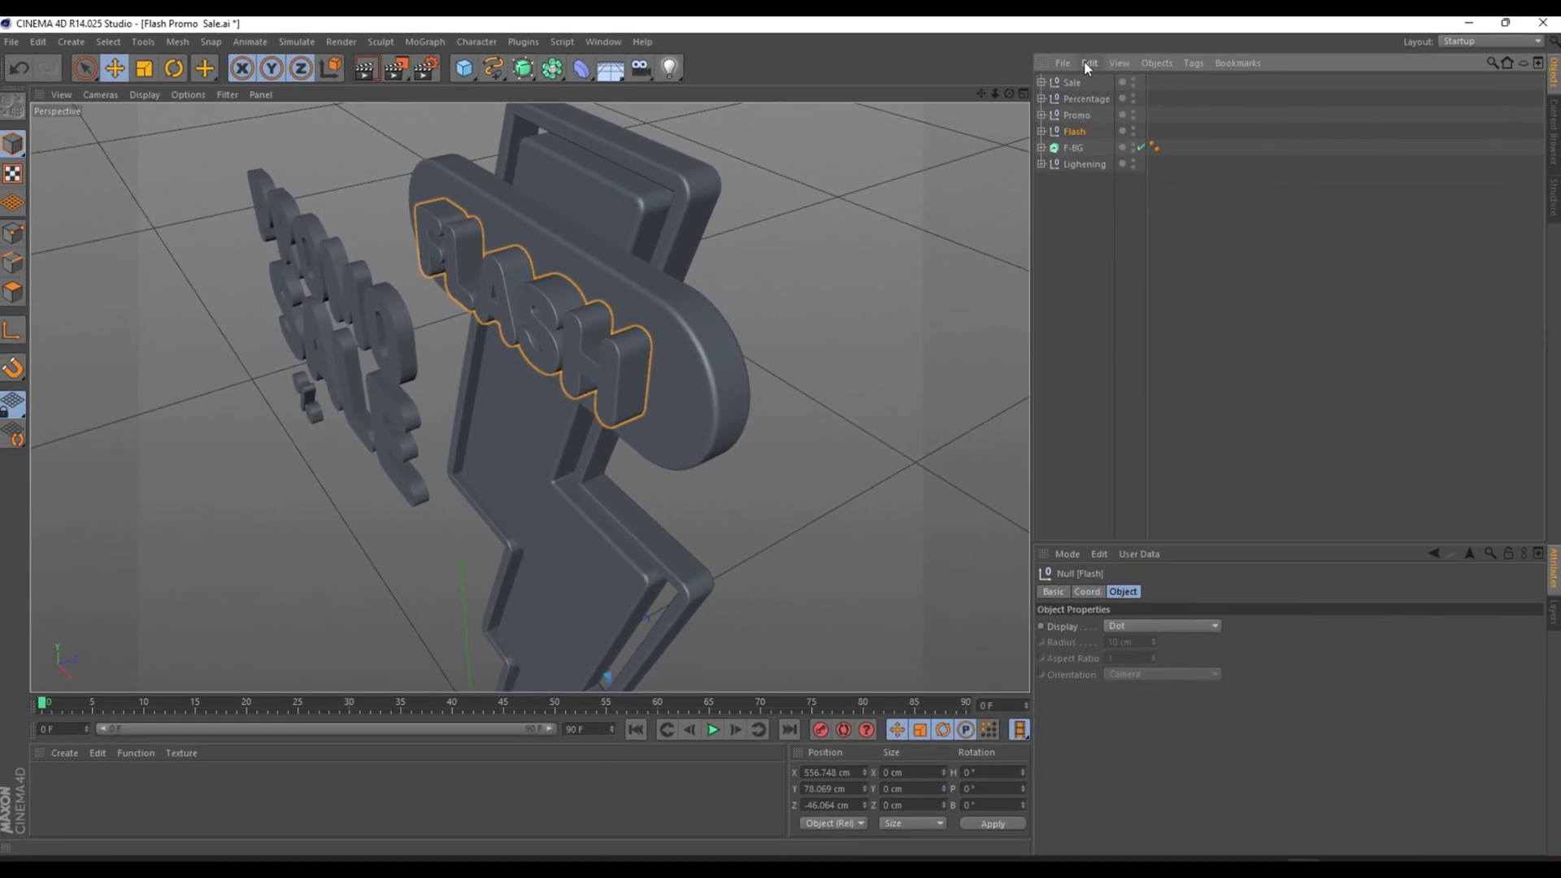
pyautogui.click(1110, 24)
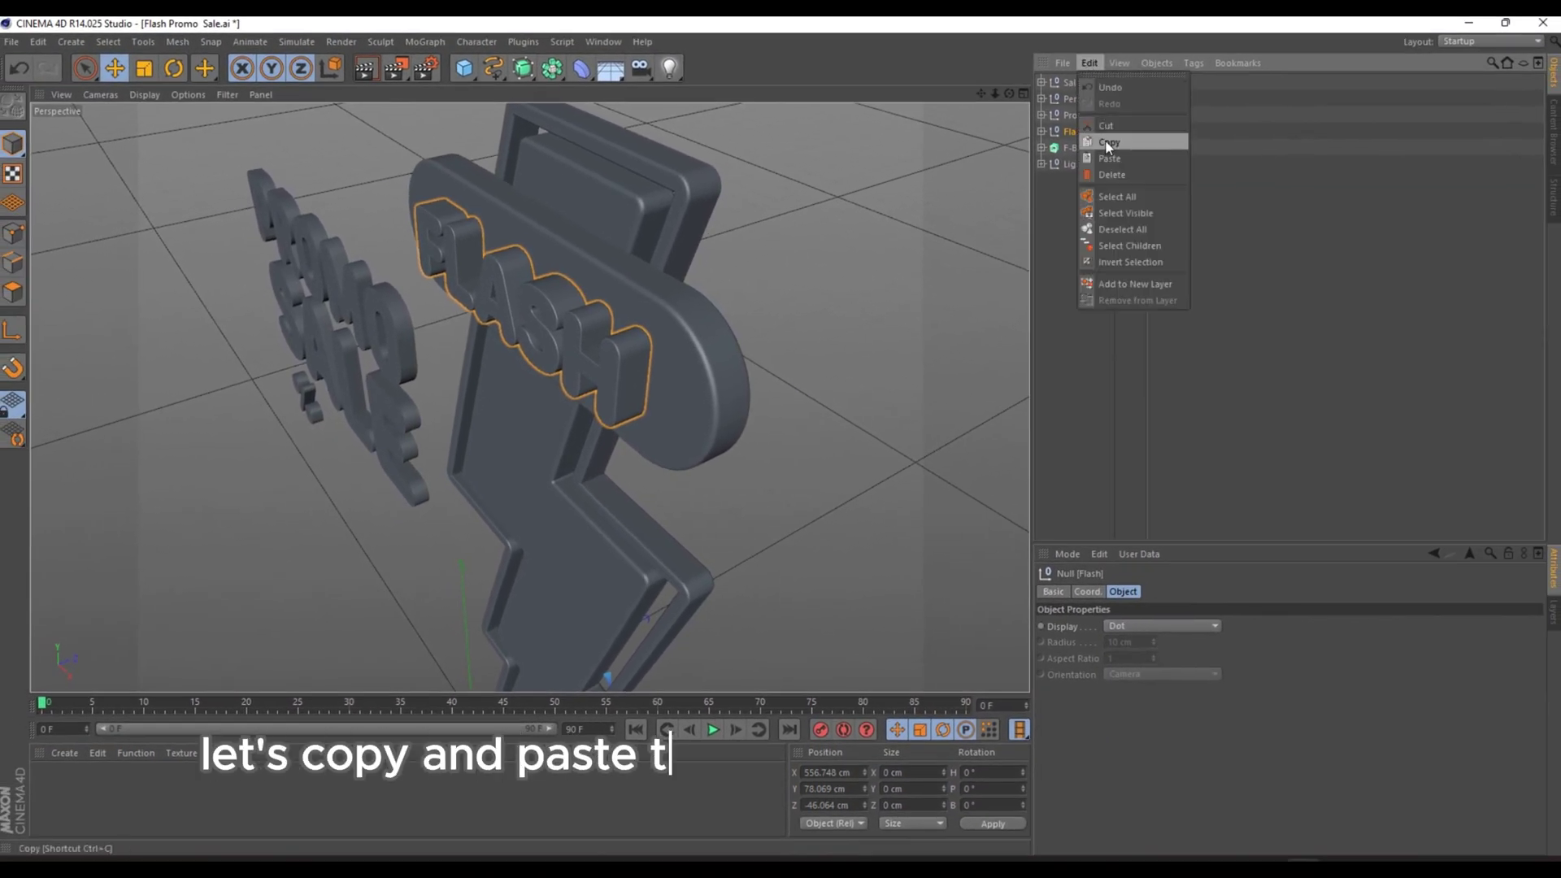
pyautogui.click(1107, 141)
pyautogui.click(1089, 65)
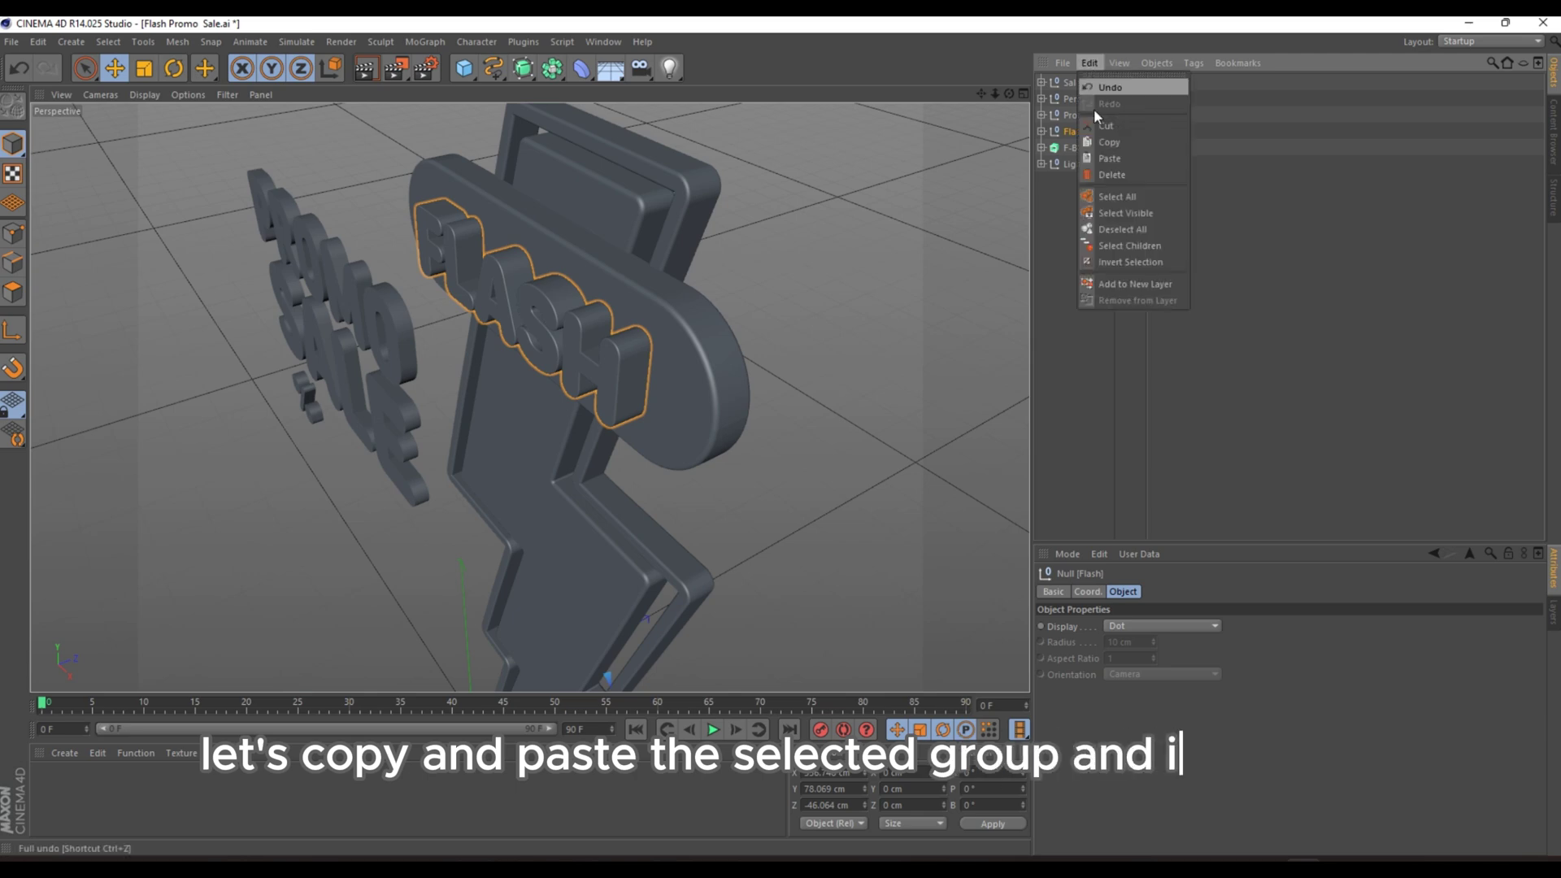
pyautogui.click(1110, 166)
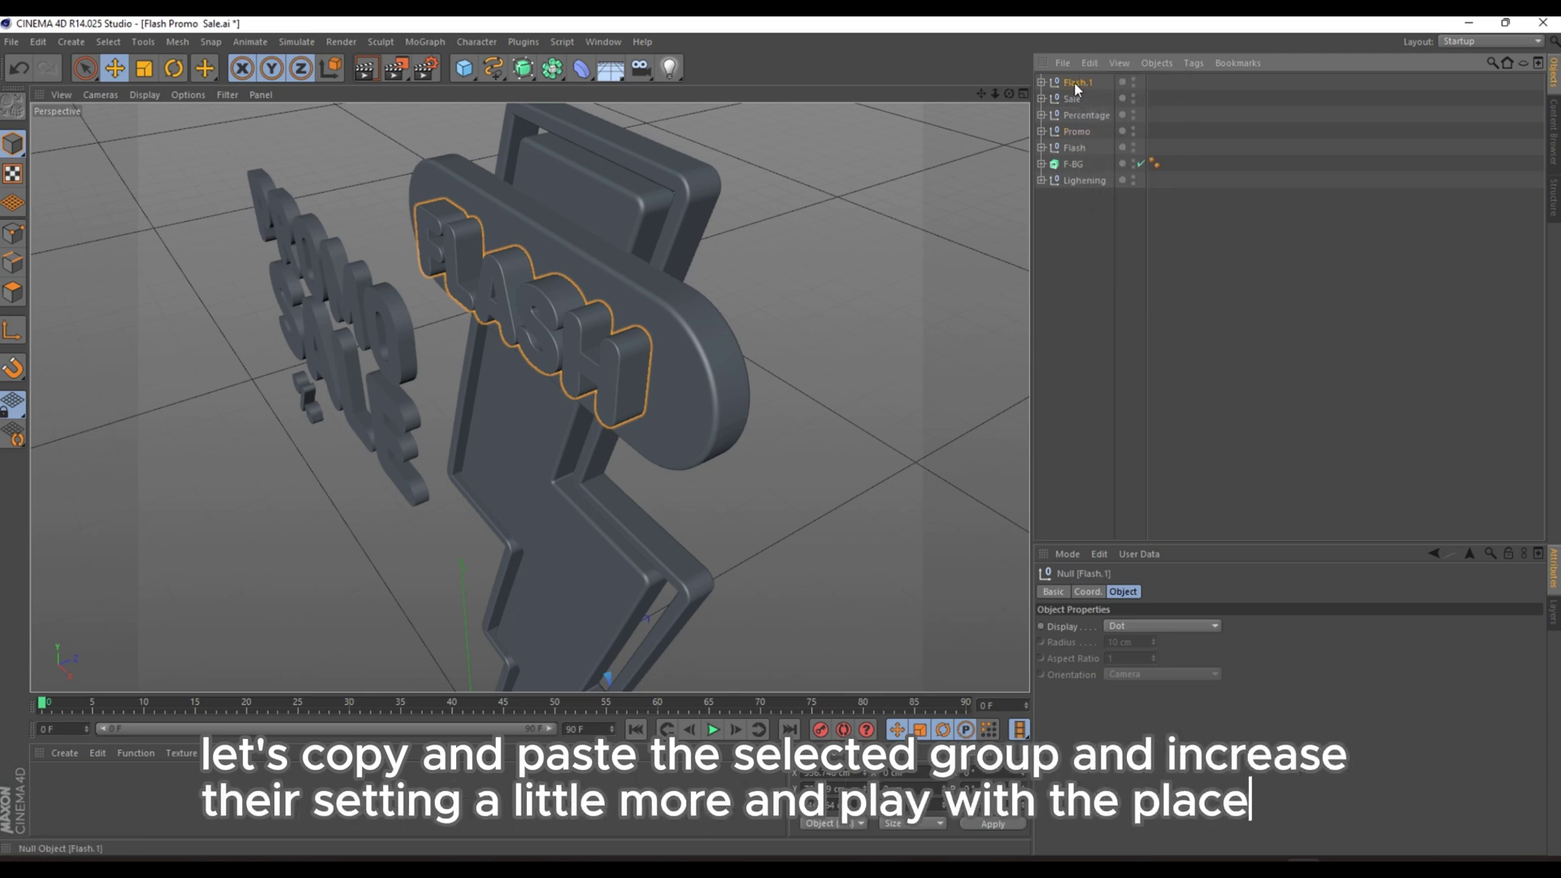
pyautogui.moveTo(1074, 81); pyautogui.dragTo(1073, 138)
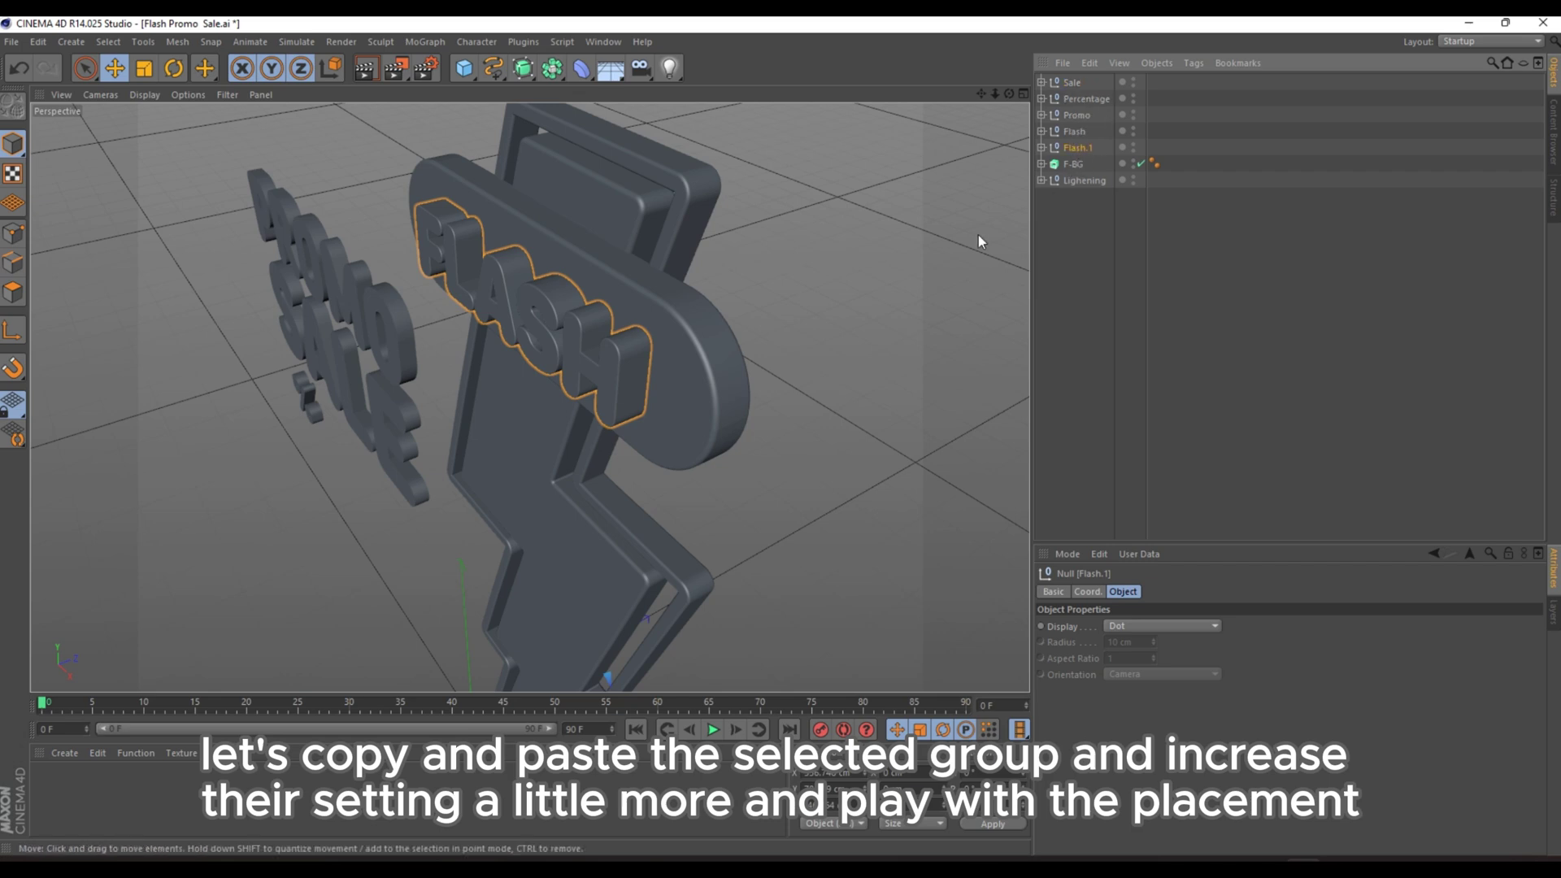
# Select all five extrusions in the Flash.1 group and set their start fillet radius to 2 cm
pyautogui.click(1040, 147)
pyautogui.click(1095, 166)
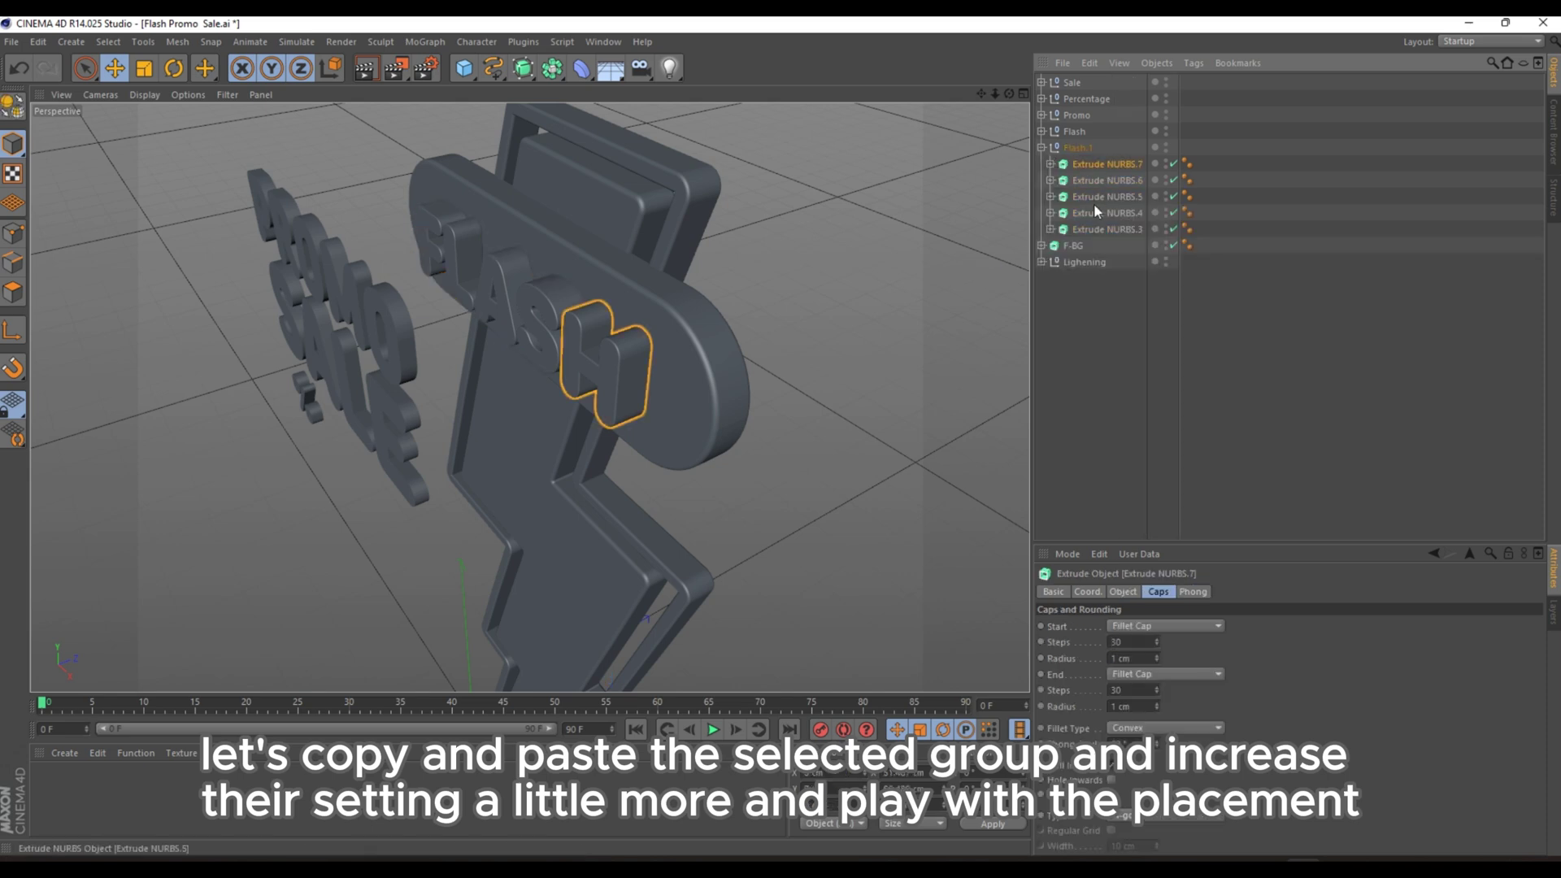
pyautogui.keyDown('shift'); pyautogui.click(1091, 228); pyautogui.keyUp('shift')
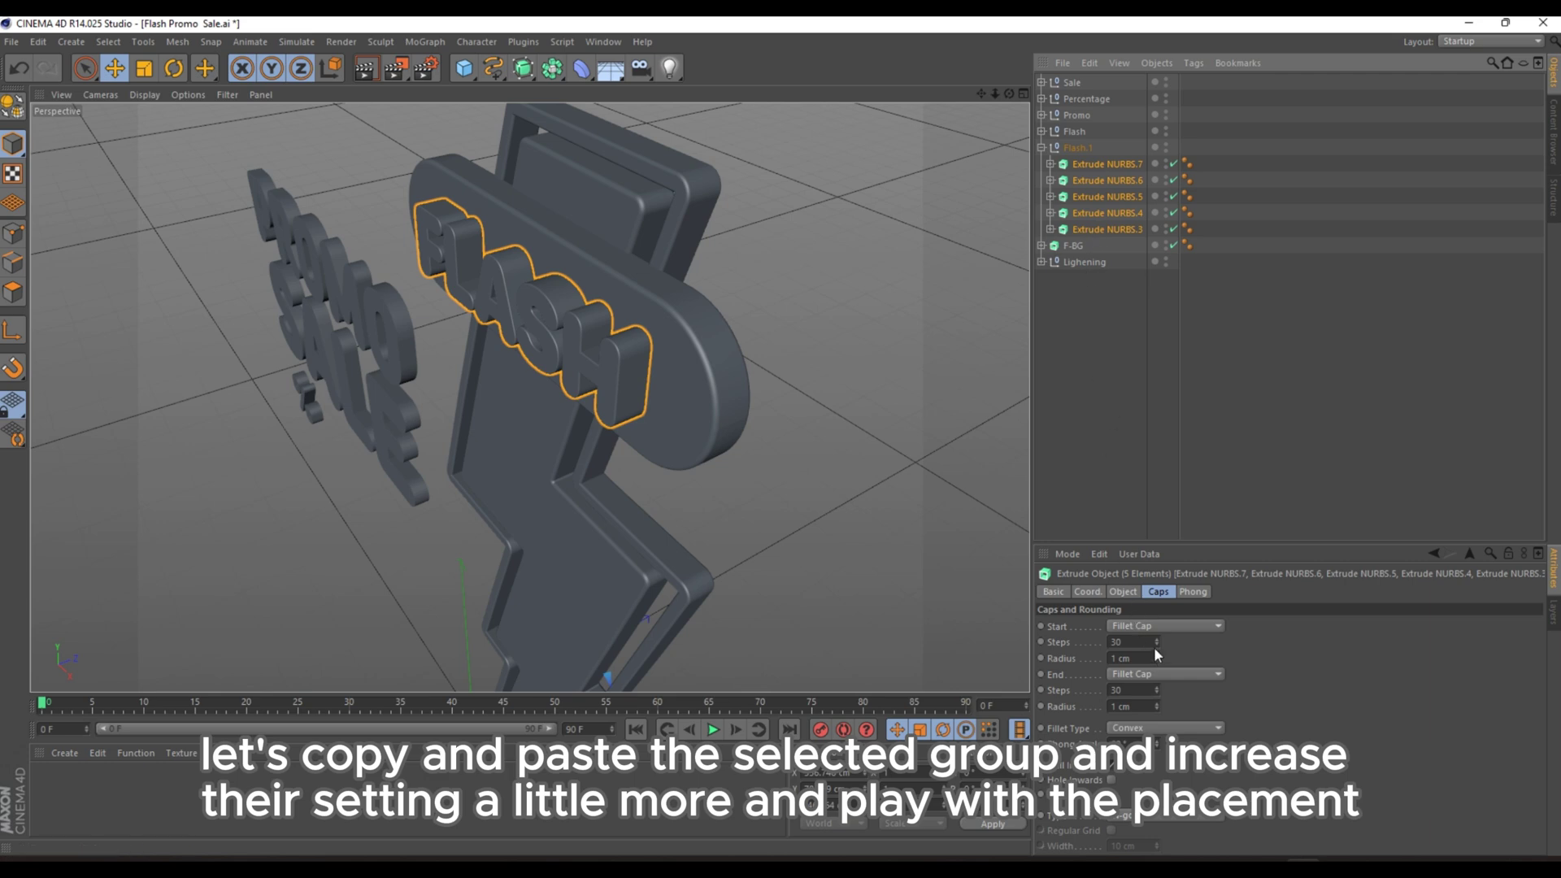
pyautogui.doubleClick(1112, 659)
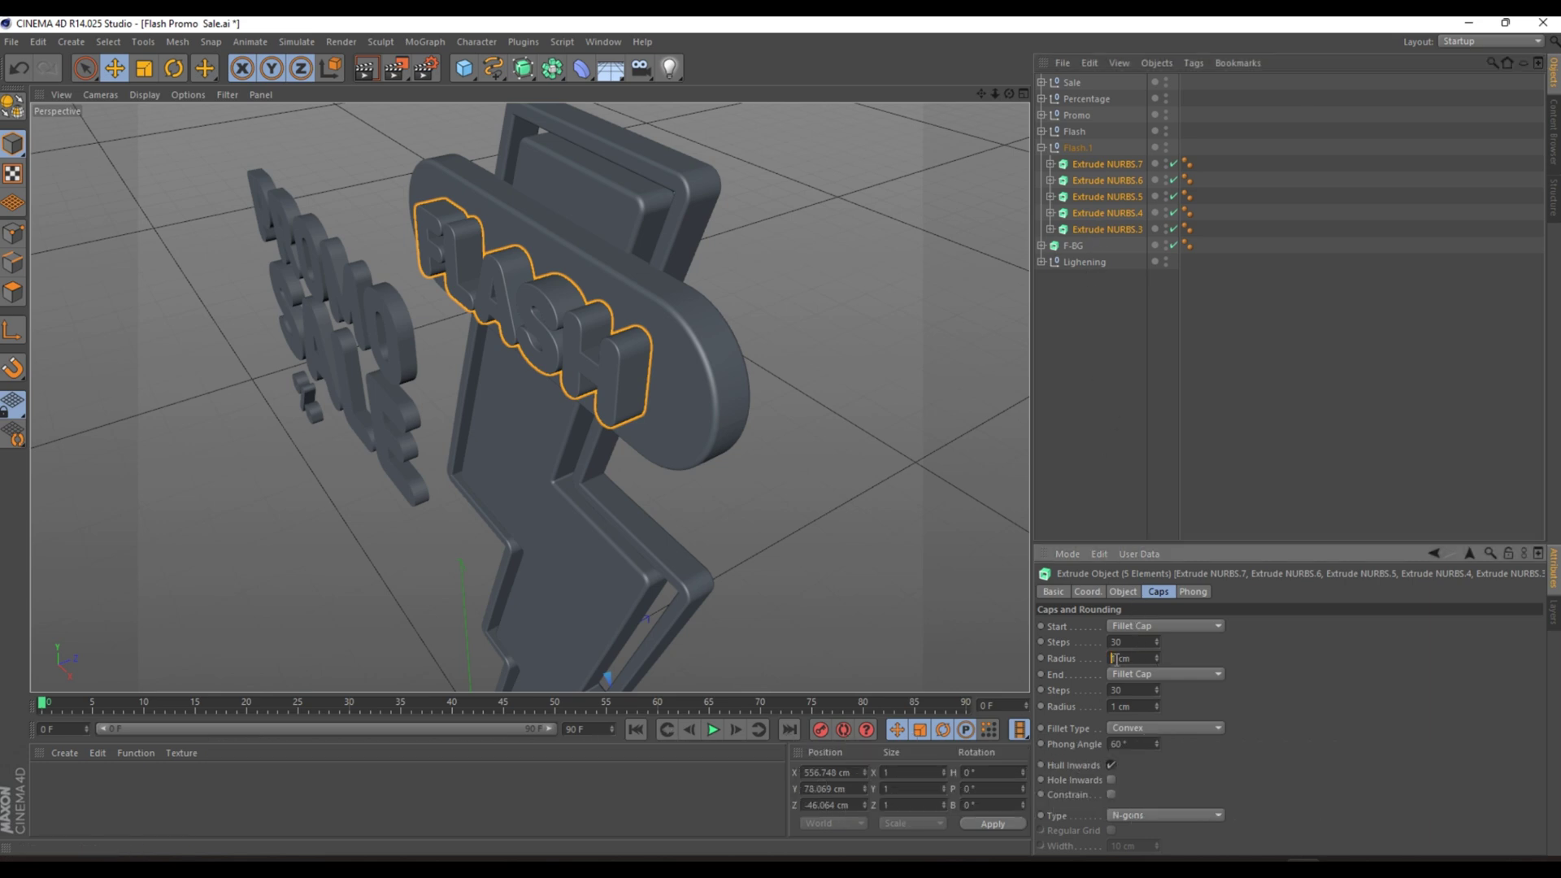
pyautogui.write('2')
pyautogui.press('Return')
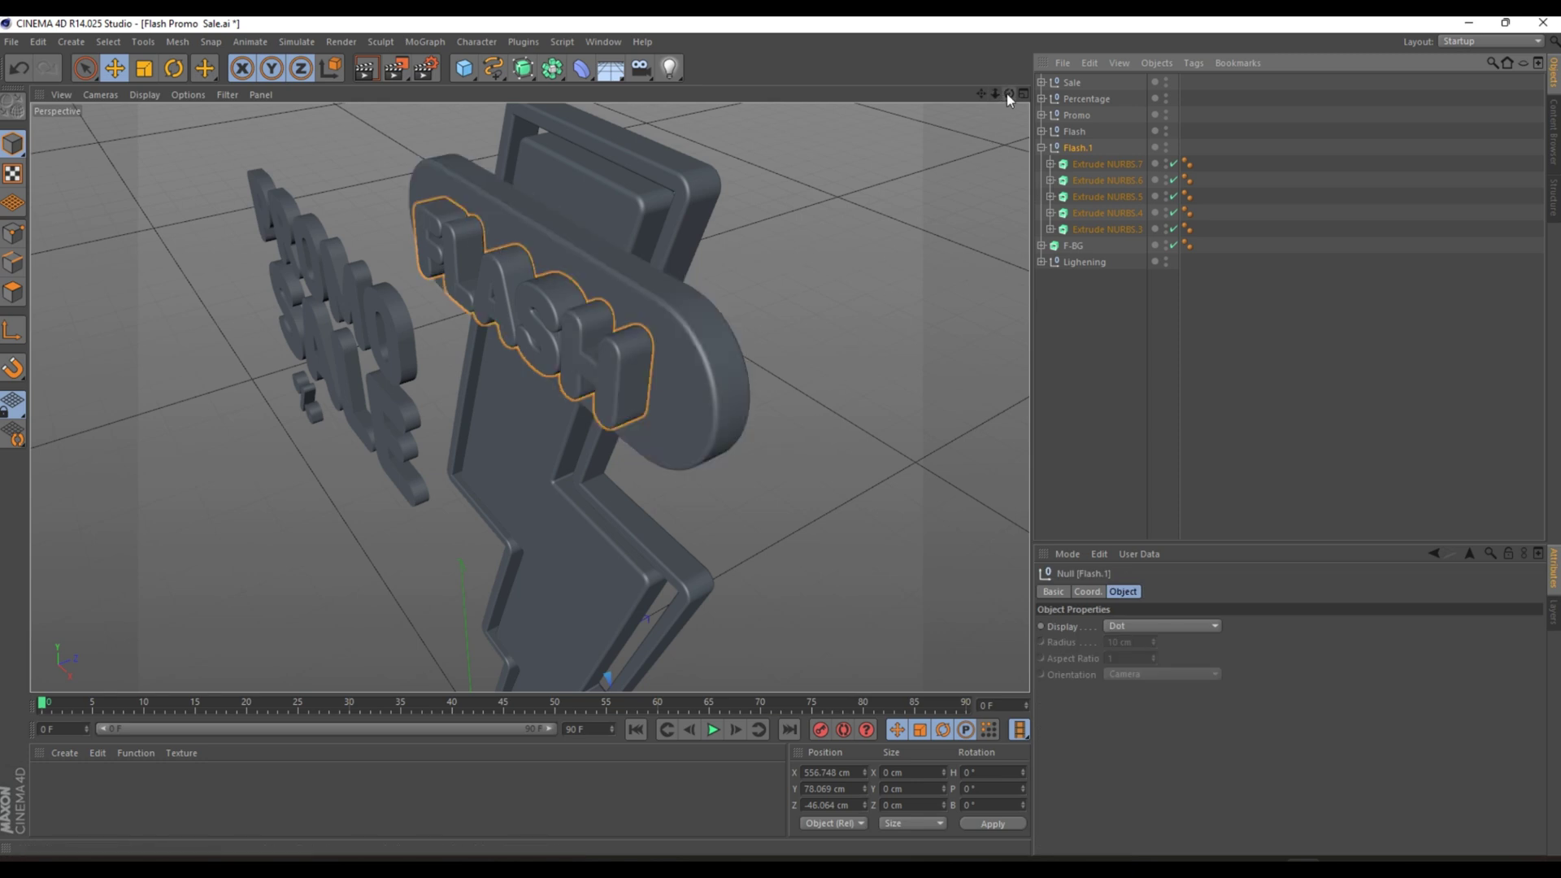
# Move the Flash.1 group back into the pill along its depth, to about Z -32 cm
pyautogui.moveTo(1008, 95); pyautogui.dragTo(622, 300)
pyautogui.scroll(10, 609, 359)
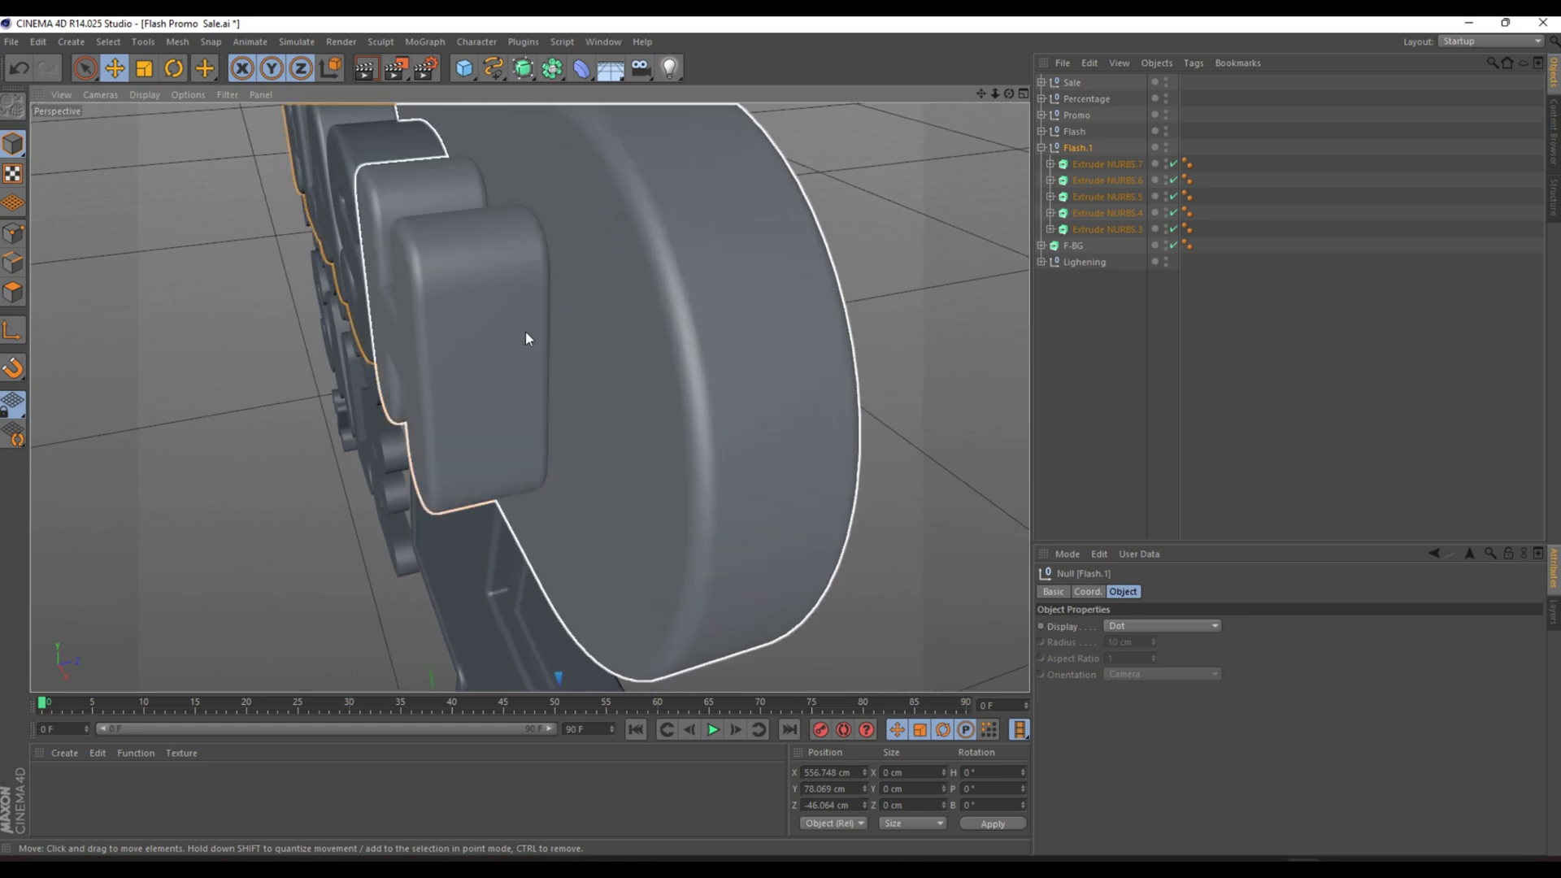
pyautogui.moveTo(511, 332); pyautogui.dragTo(646, 460)
pyautogui.hotkey('ctrl', 'z')
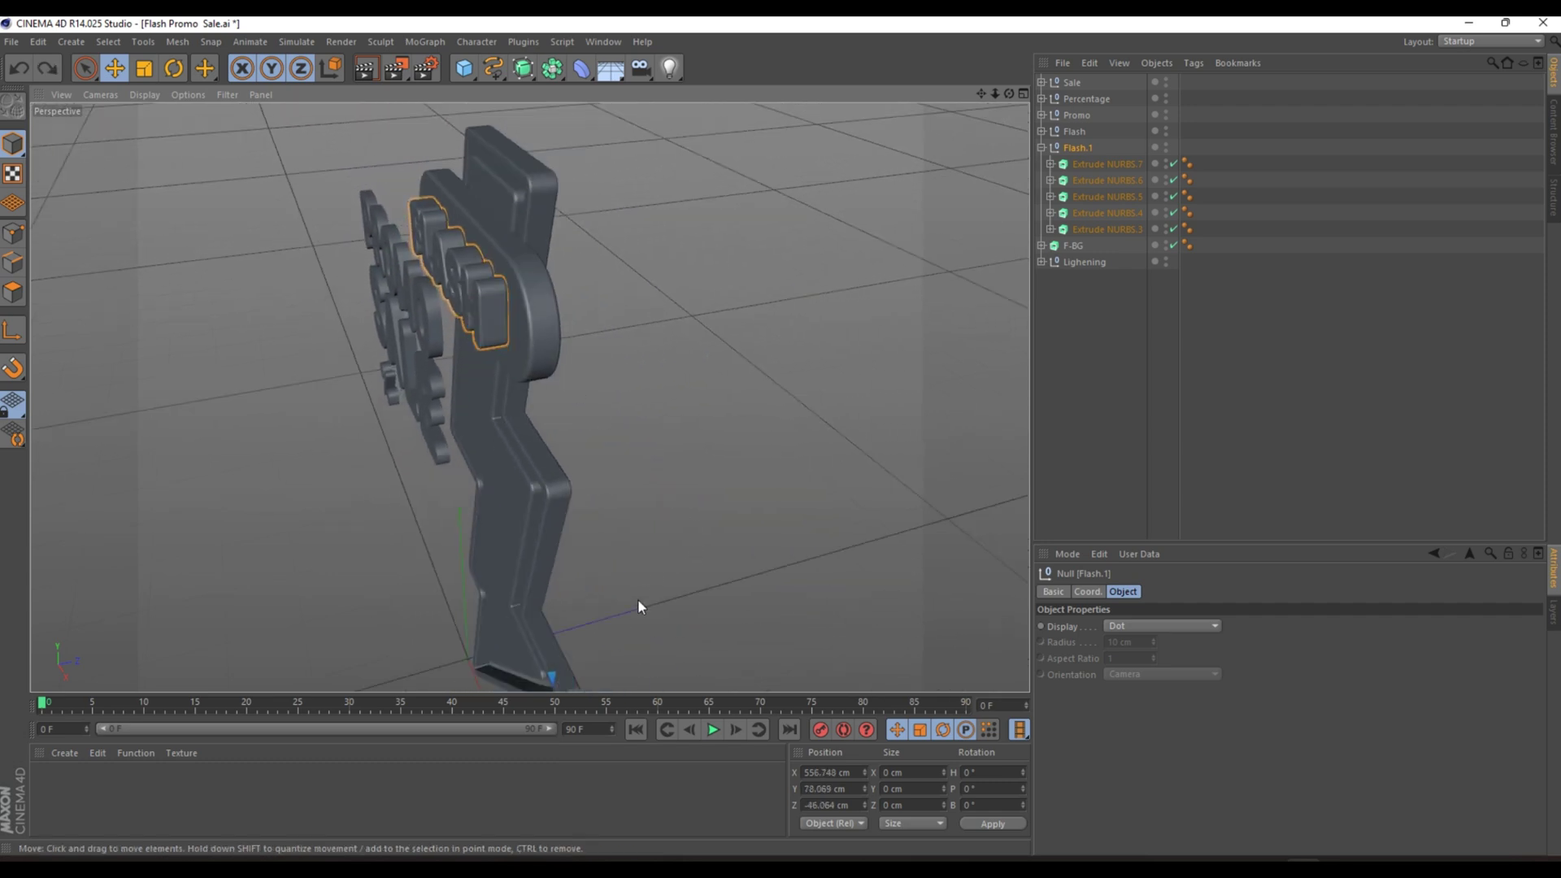
pyautogui.scroll(-4, 461, 367)
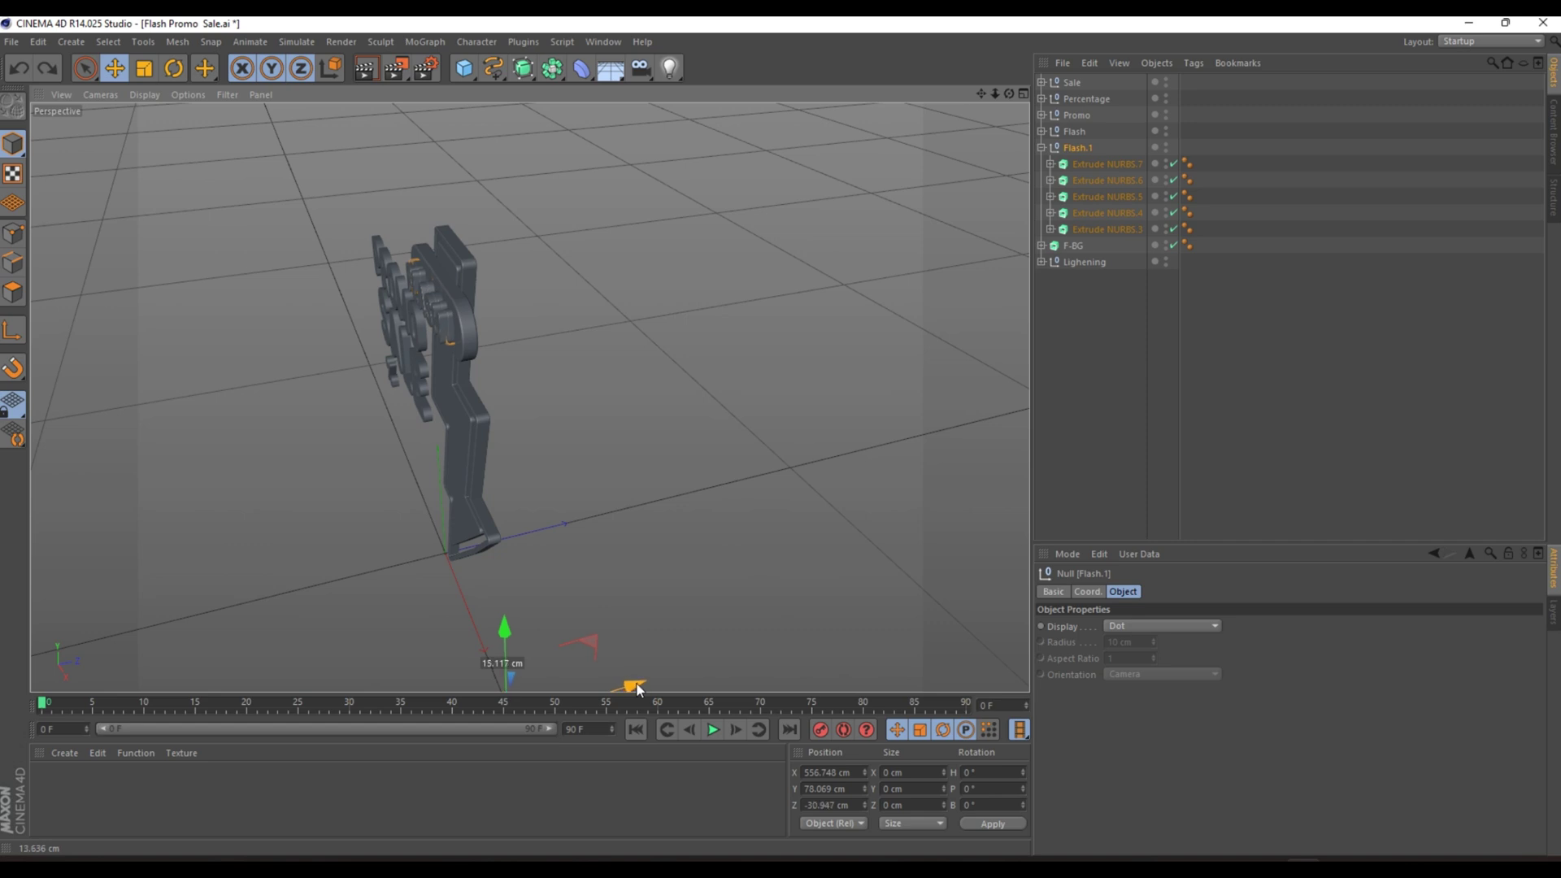
pyautogui.scroll(6, 428, 381)
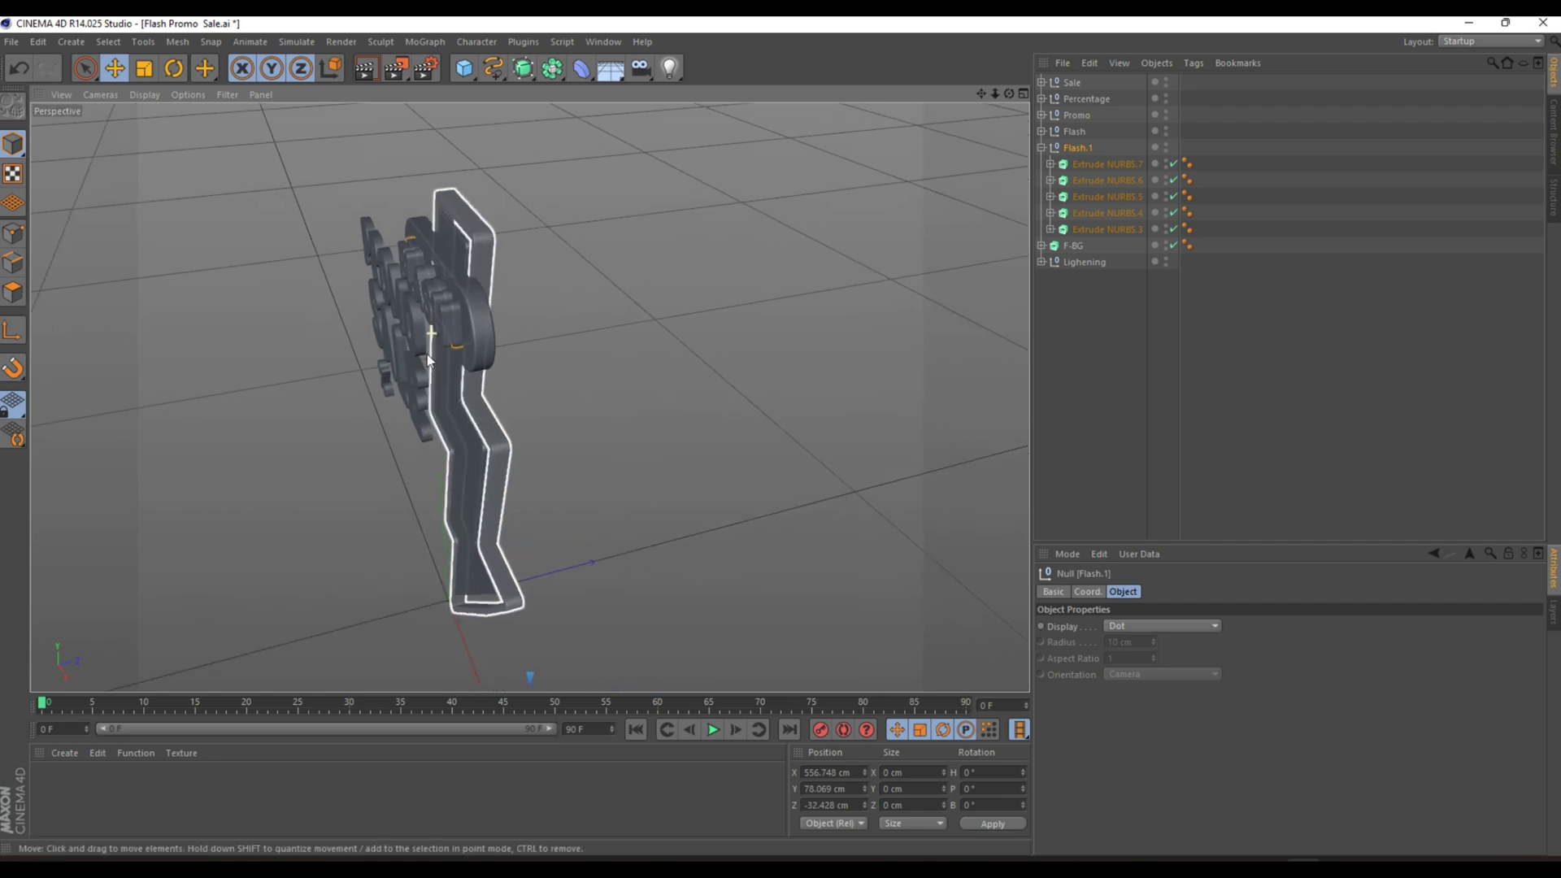
# Examine the depth offset between the two layers of FLASH letters from the front and the side
pyautogui.scroll(2, 429, 381)
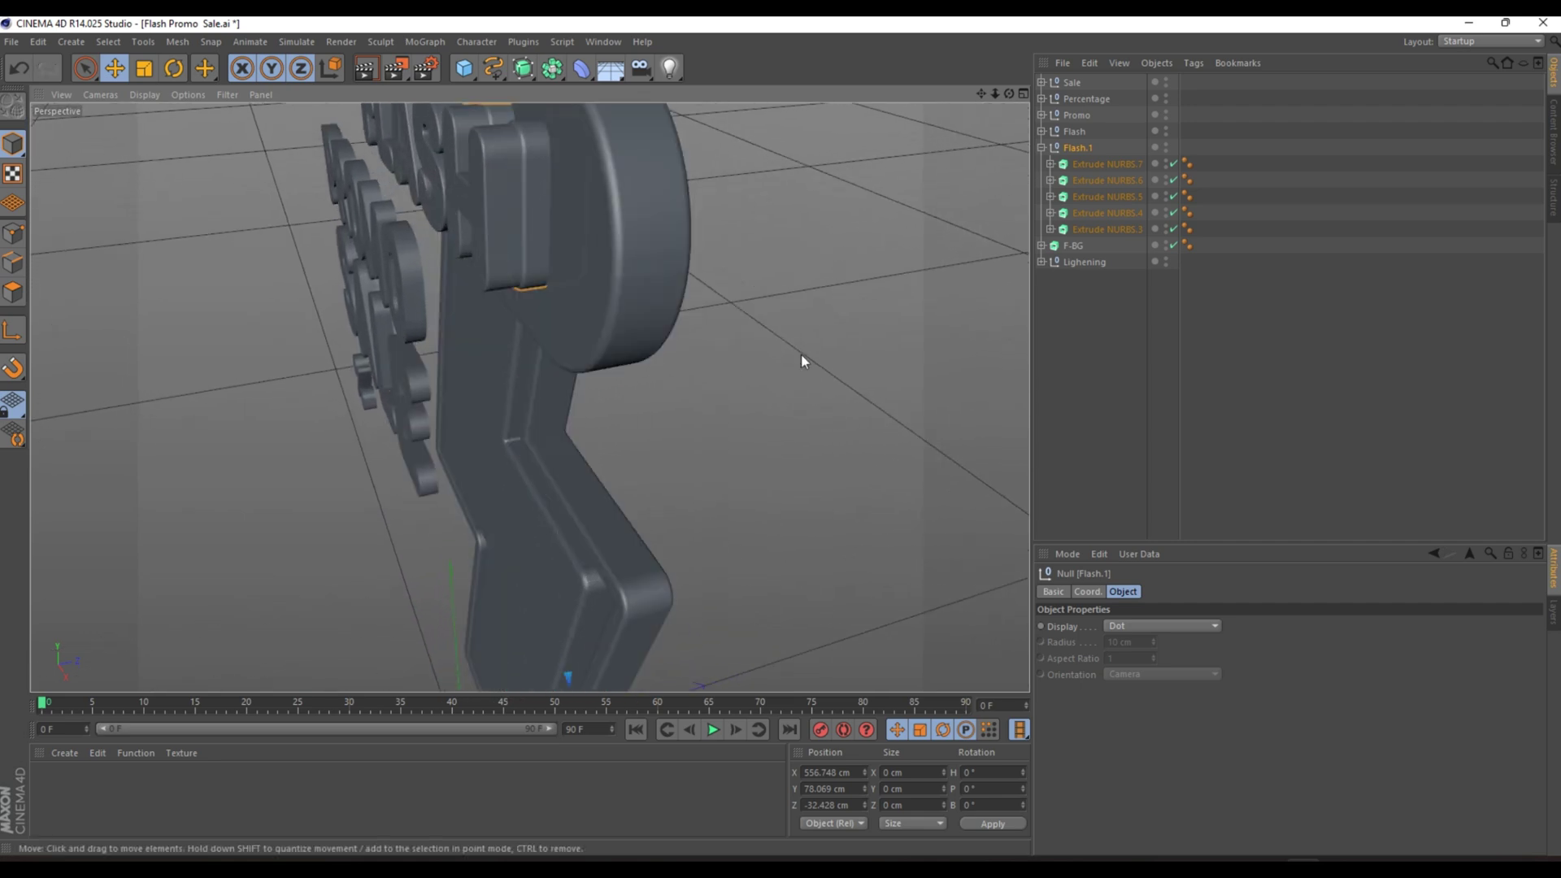
pyautogui.scroll(-2, 801, 357)
pyautogui.moveTo(1007, 93); pyautogui.dragTo(841, 99)
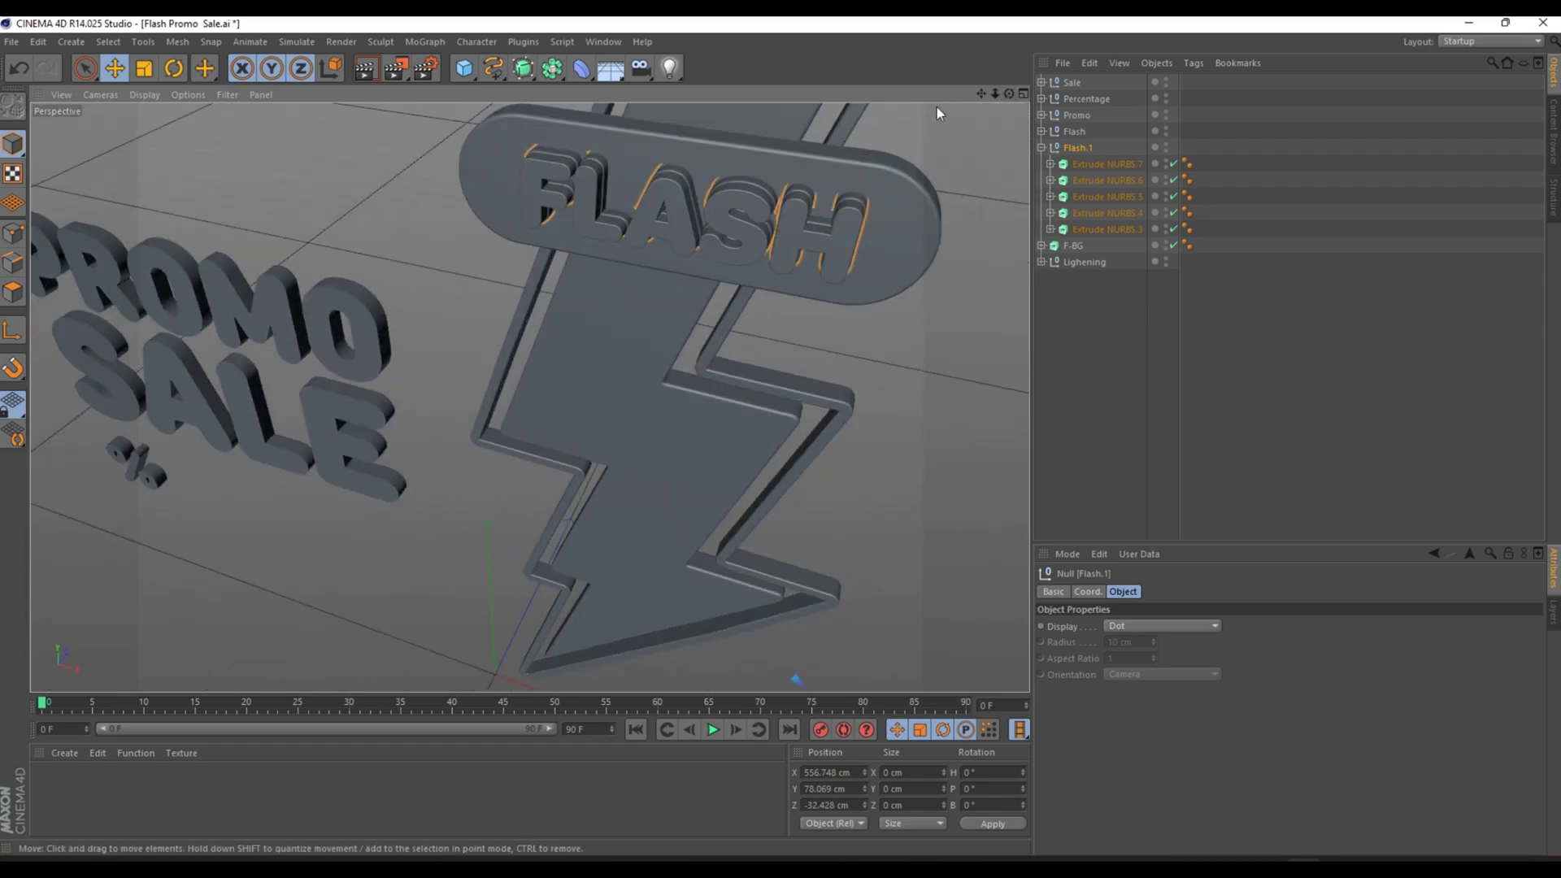
pyautogui.scroll(5, 923, 174)
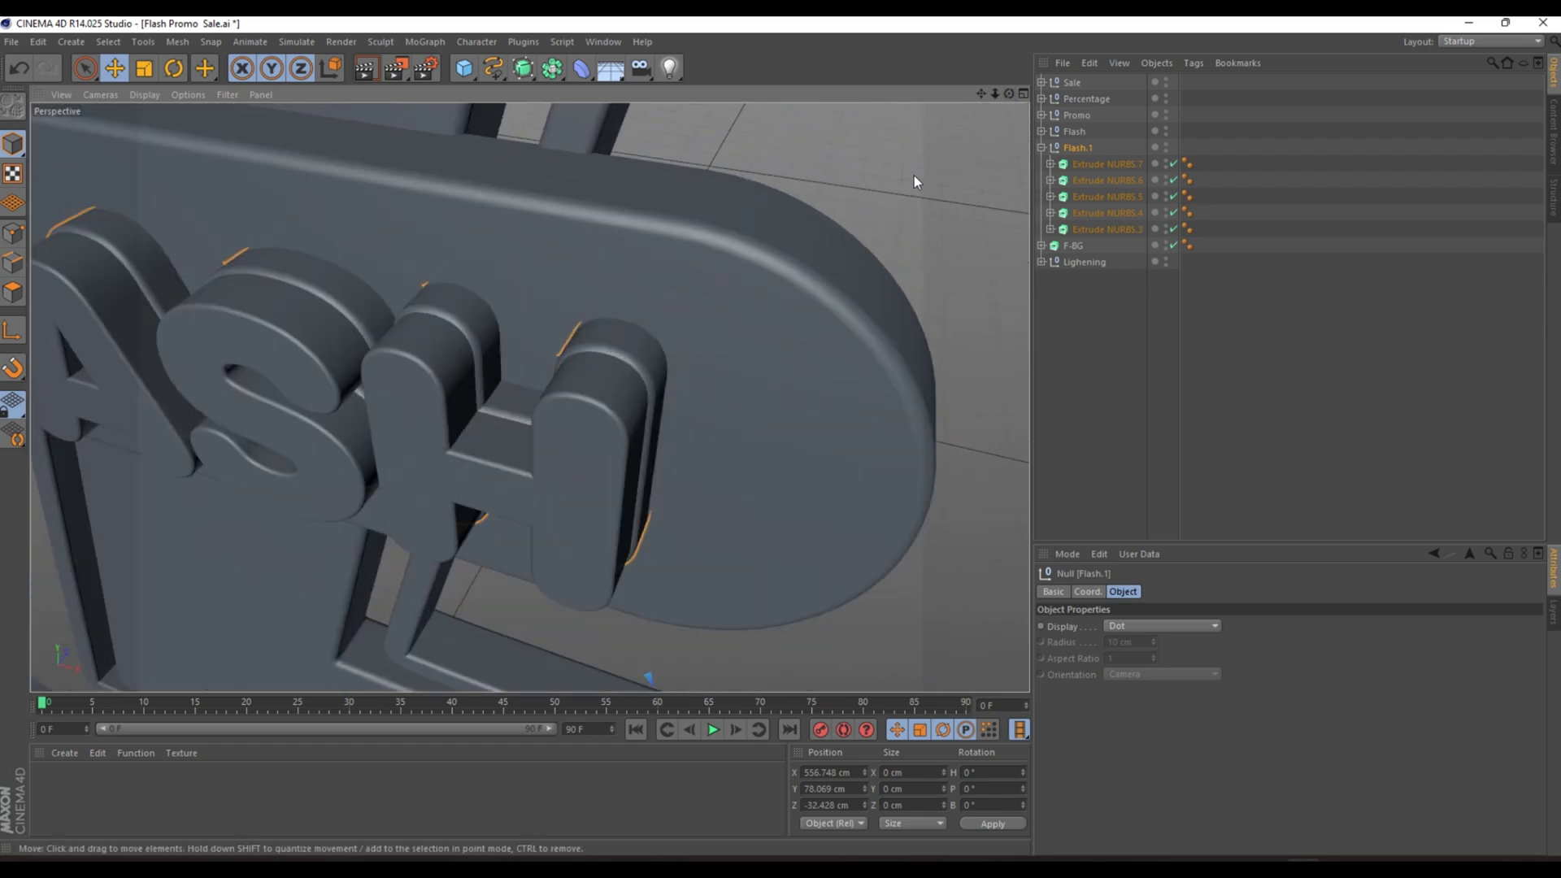
pyautogui.moveTo(1006, 94); pyautogui.dragTo(910, 50)
pyautogui.moveTo(862, 103); pyautogui.dragTo(1008, 107)
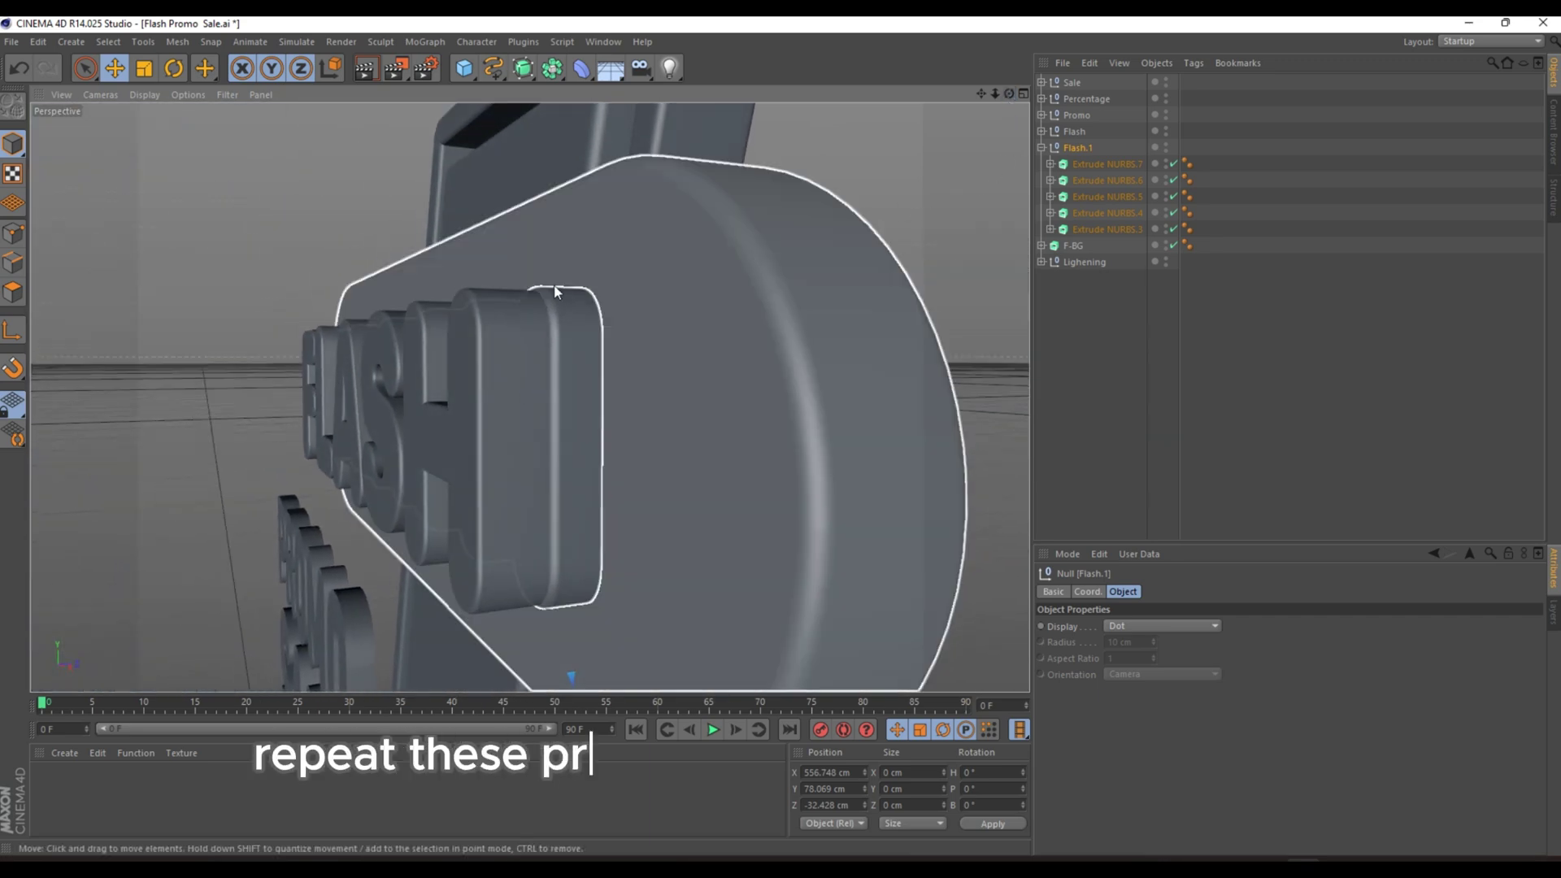
pyautogui.scroll(-5, 413, 255)
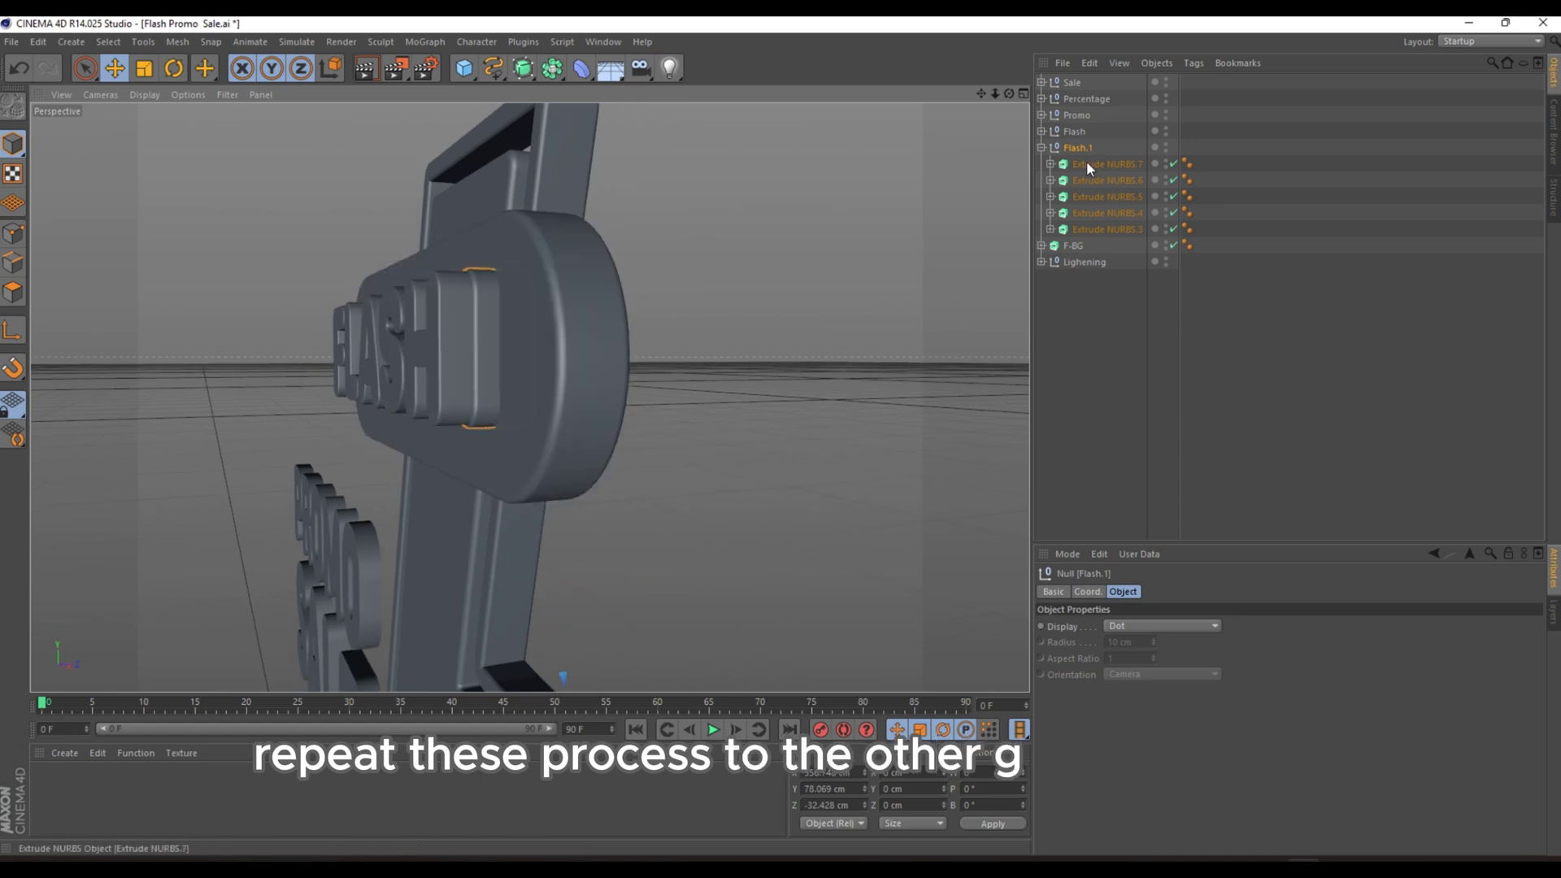
# Move the original Flash group slightly back toward the pill so it protrudes less from Flash.1, and clear the selection
pyautogui.click(1071, 131)
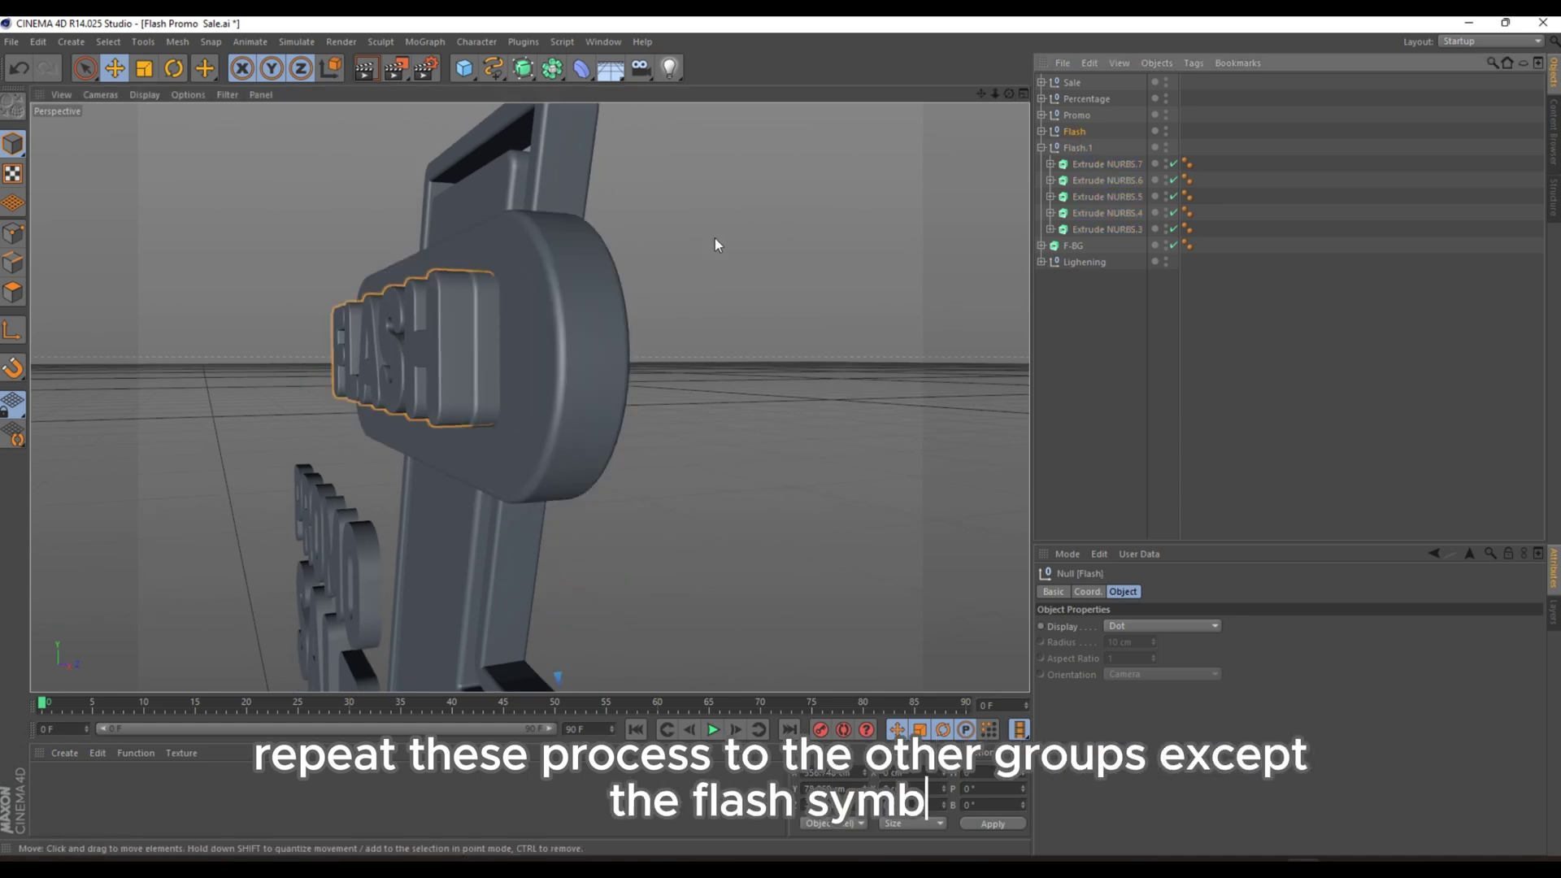
pyautogui.keyDown('alt'); pyautogui.moveTo(715, 237); pyautogui.dragTo(726, 247); pyautogui.keyUp('alt')
pyautogui.scroll(-6, 379, 315)
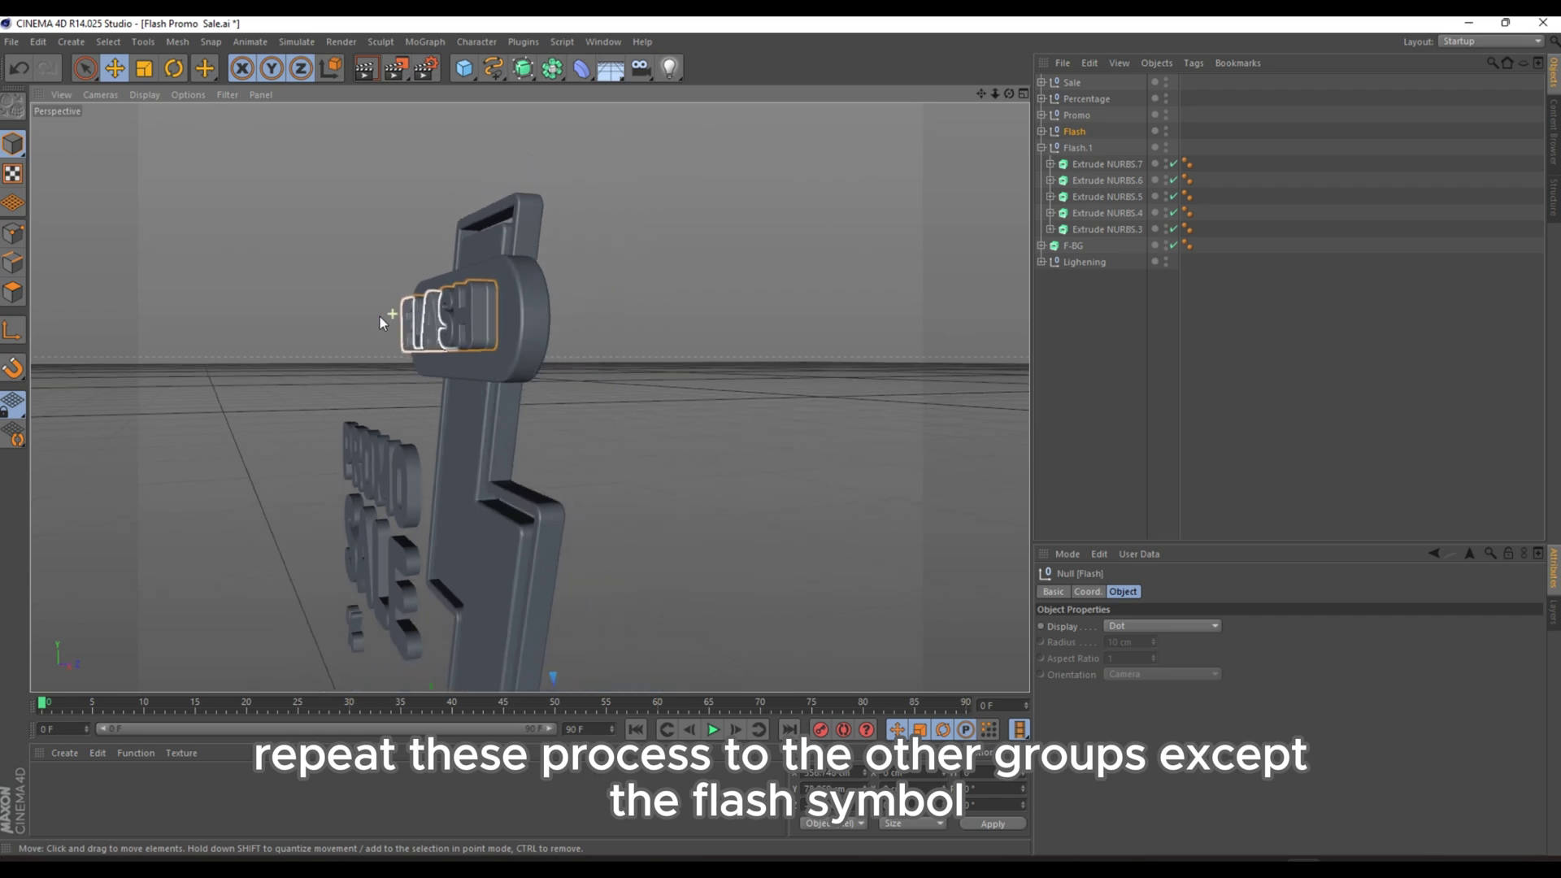
pyautogui.scroll(-2, 546, 516)
pyautogui.keyDown('alt'); pyautogui.moveTo(546, 515); pyautogui.dragTo(625, 642); pyautogui.keyUp('alt')
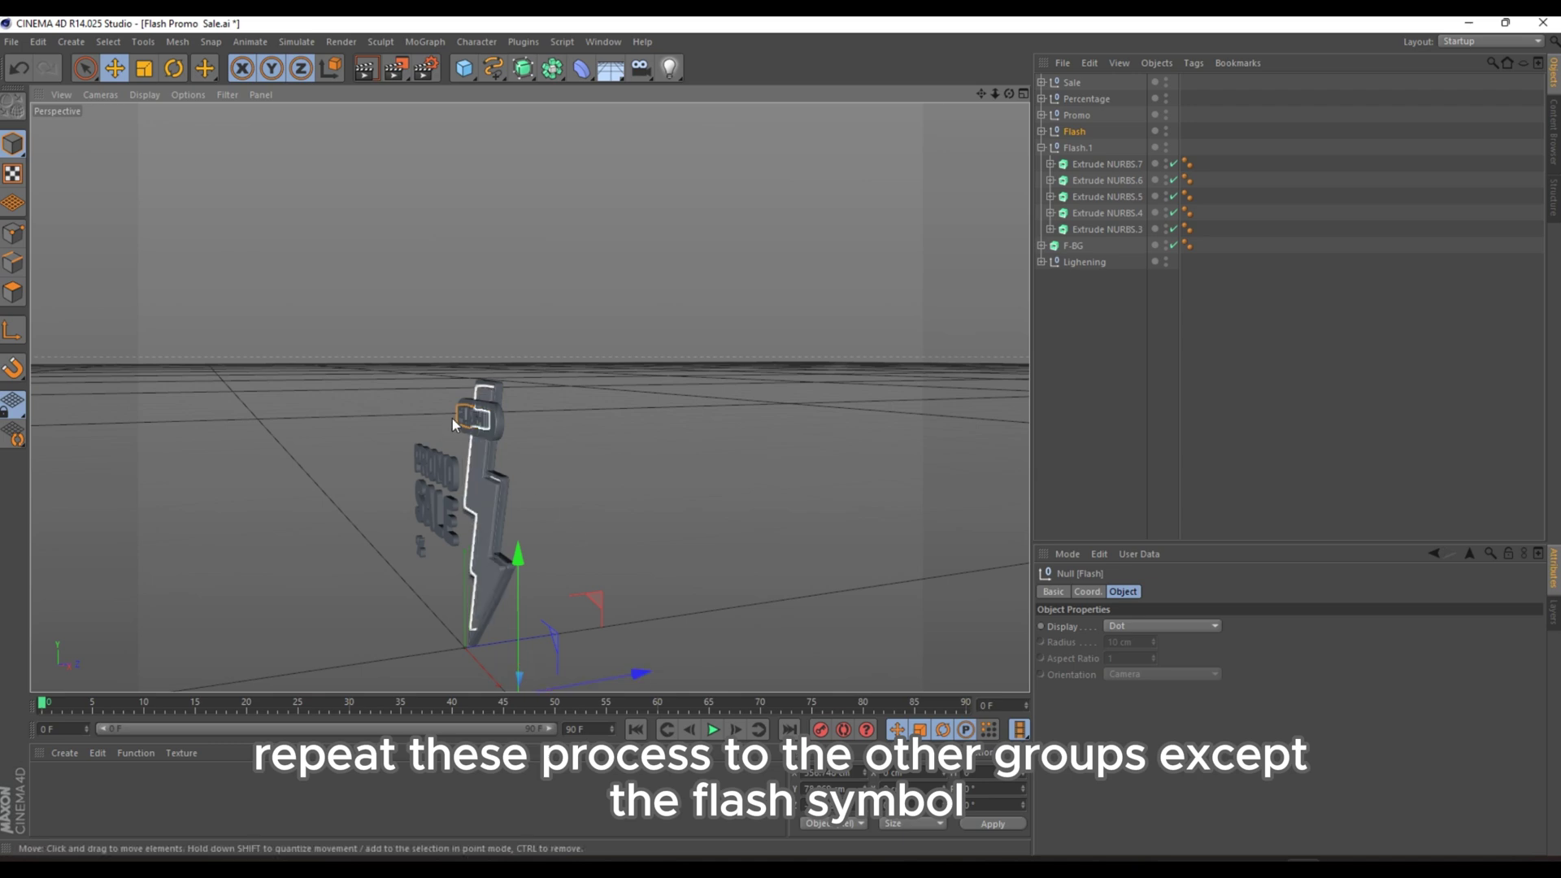
pyautogui.scroll(8, 483, 431)
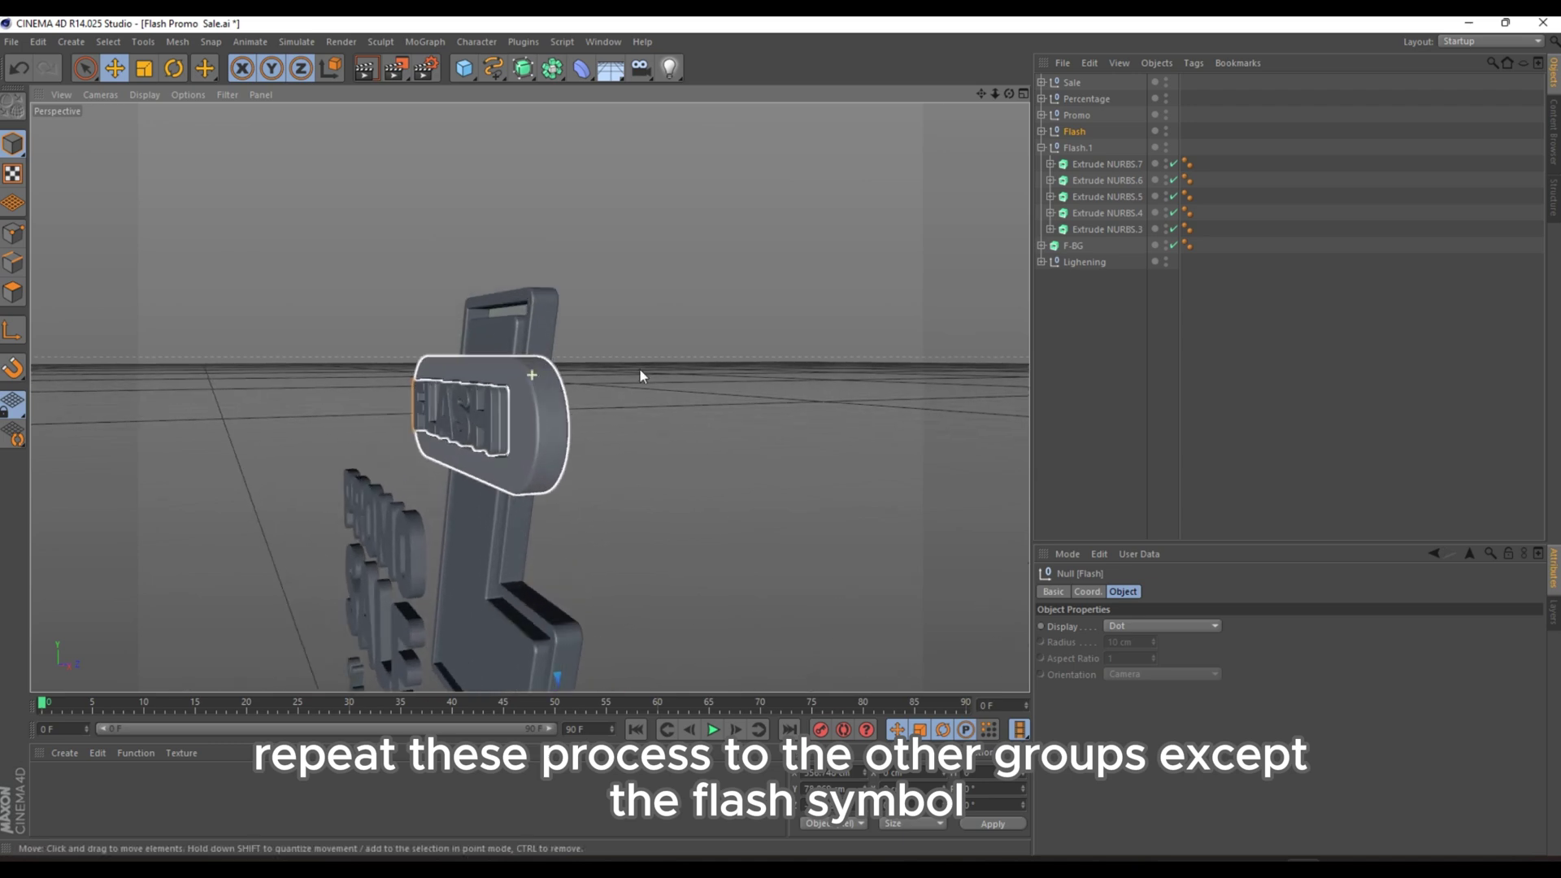
pyautogui.scroll(3, 641, 362)
pyautogui.scroll(3, 599, 421)
pyautogui.click(598, 419)
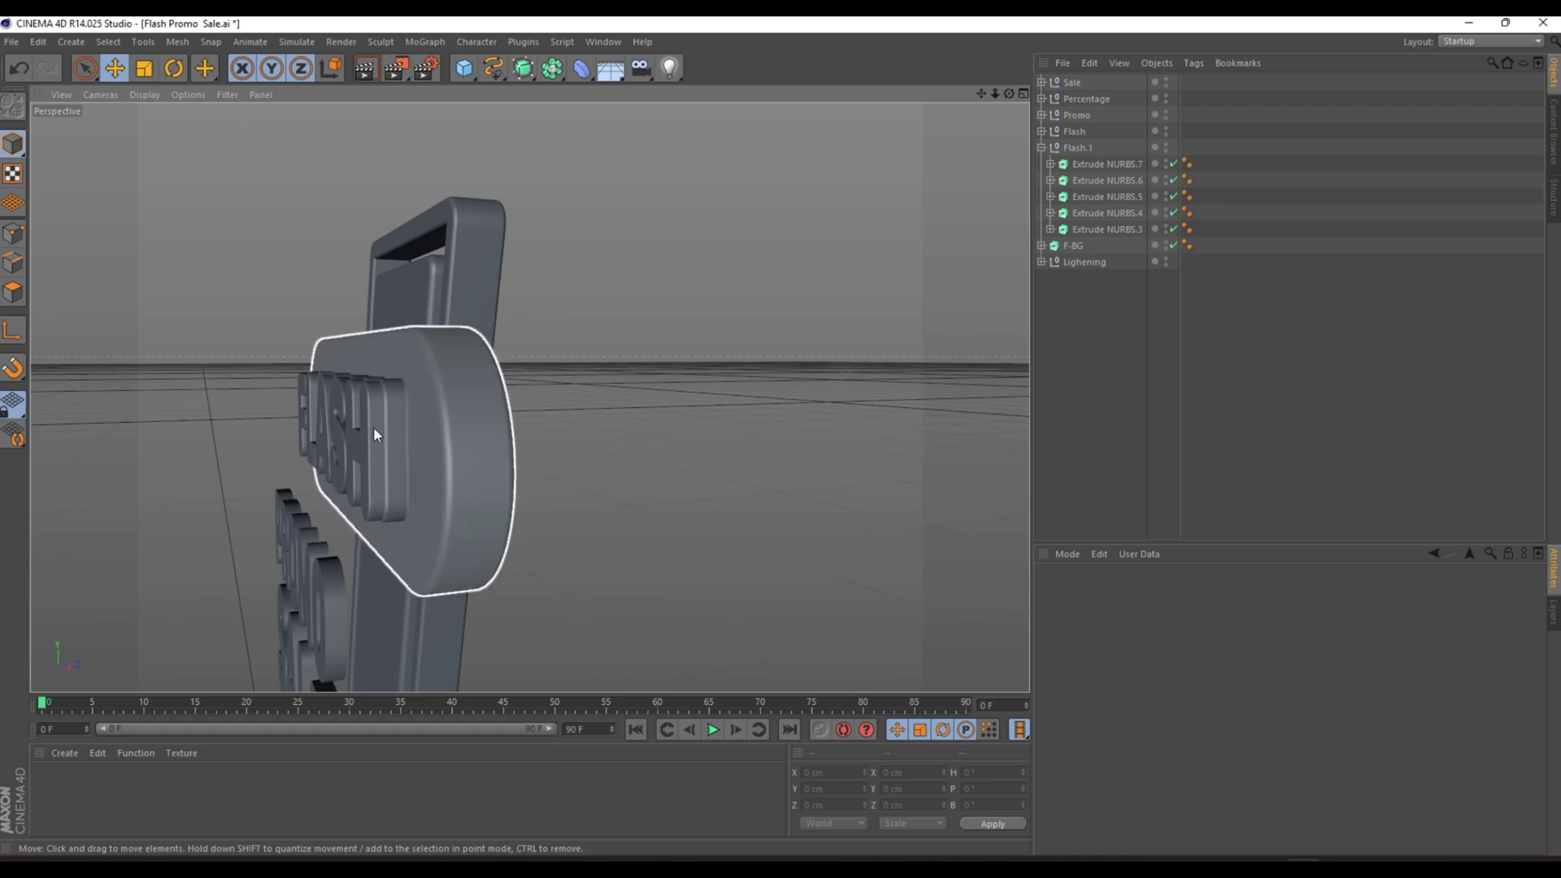
pyautogui.scroll(4, 267, 432)
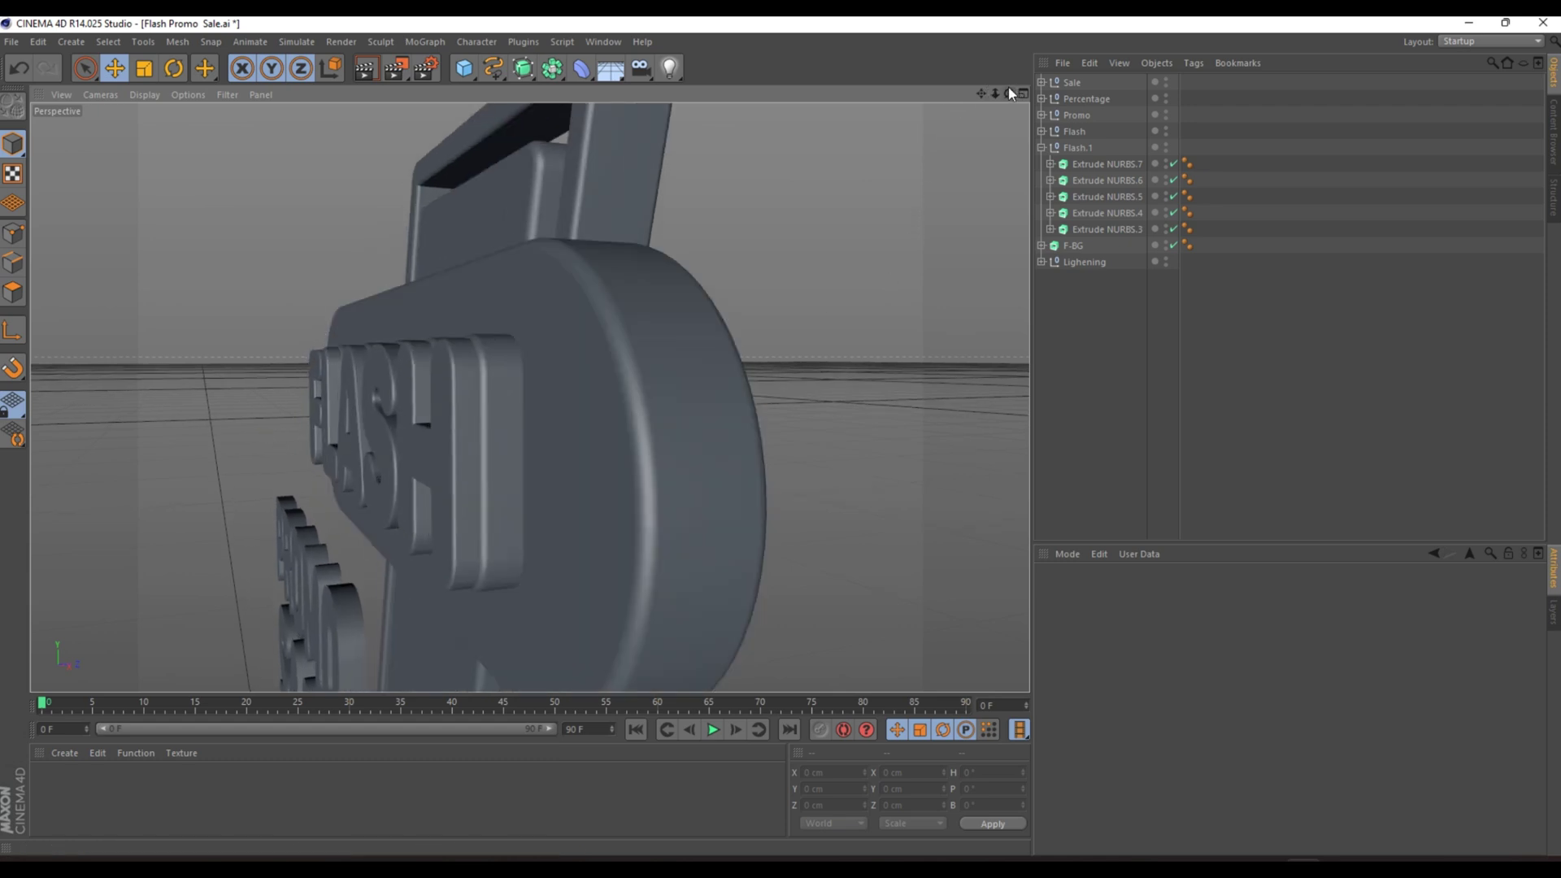
# Rotate the Percent group, the percent sign below the SALE letters, so that it tilts in 3D
pyautogui.moveTo(1008, 89); pyautogui.dragTo(902, 96)
pyautogui.scroll(-4, 578, 239)
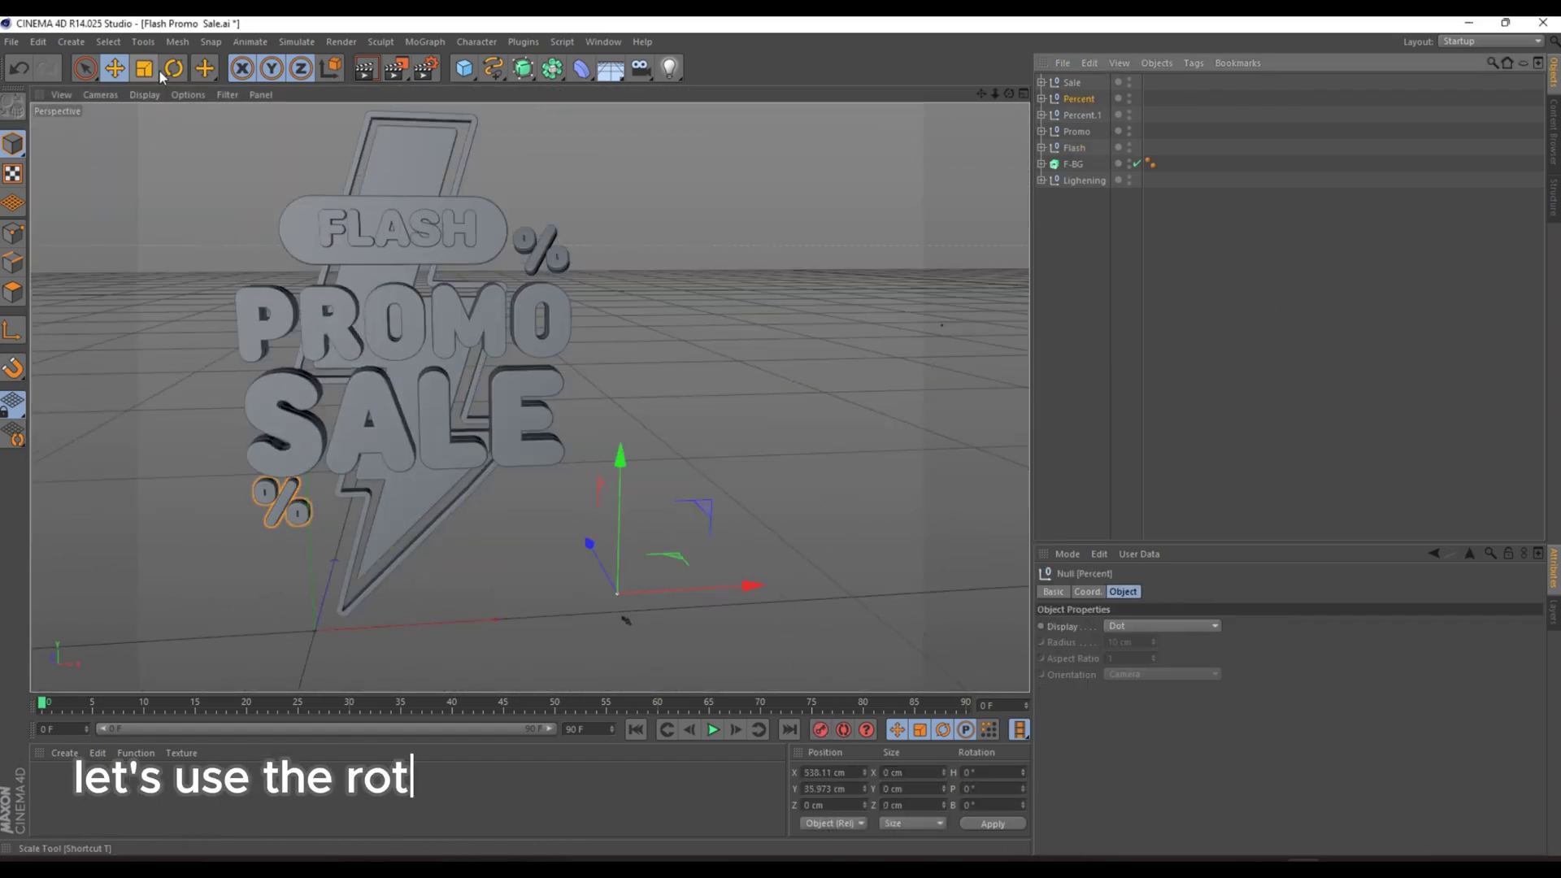
pyautogui.click(173, 68)
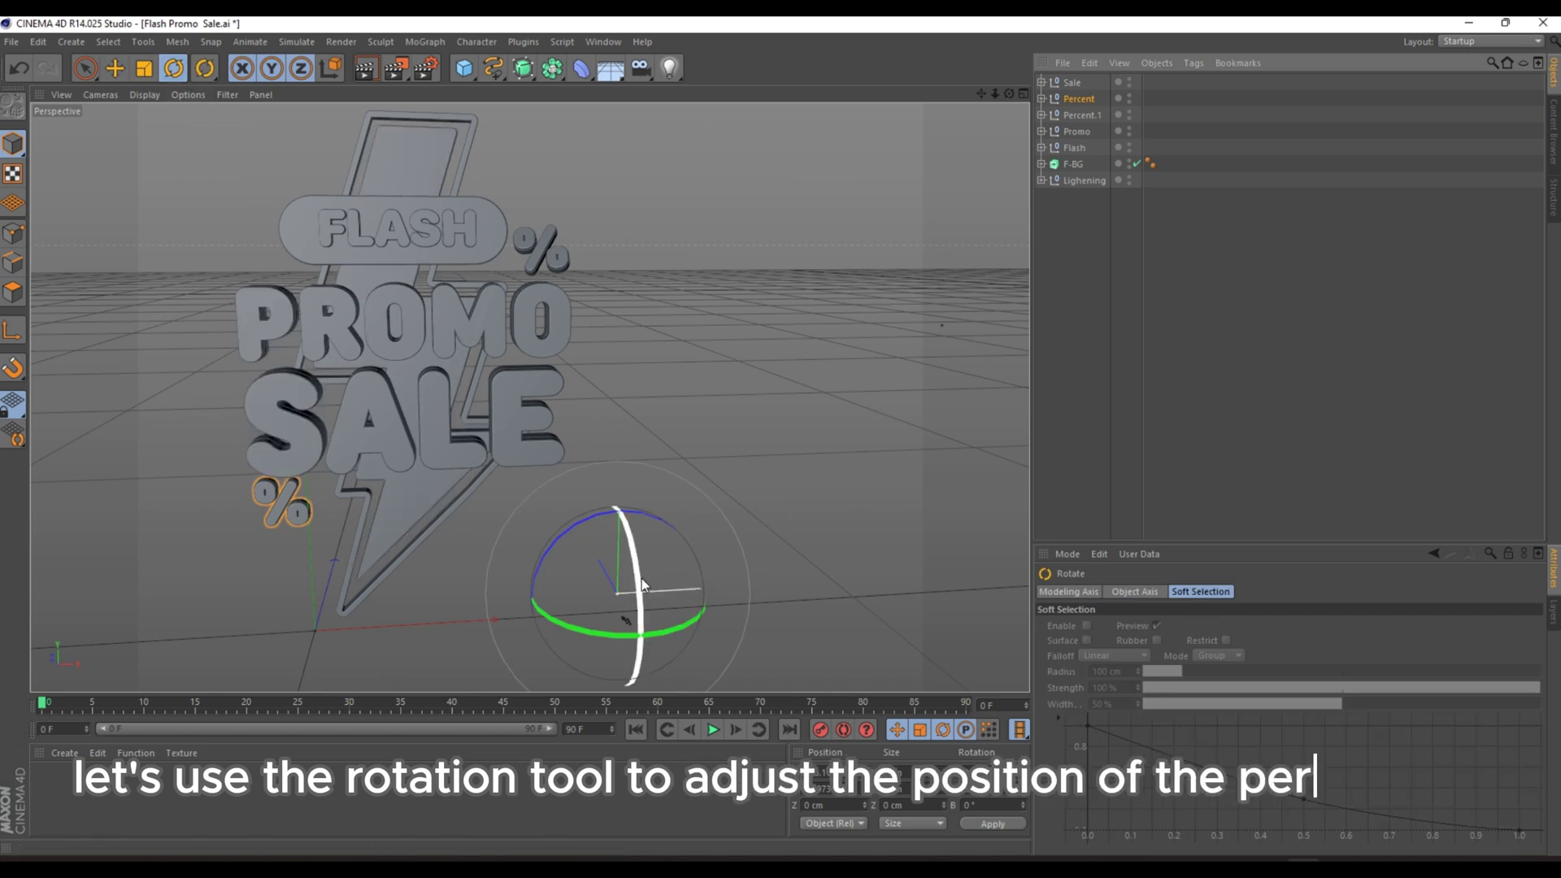
pyautogui.moveTo(641, 578)
pyautogui.mouseDown()
pyautogui.moveTo(631, 537)
pyautogui.moveTo(665, 580)
pyautogui.mouseUp()
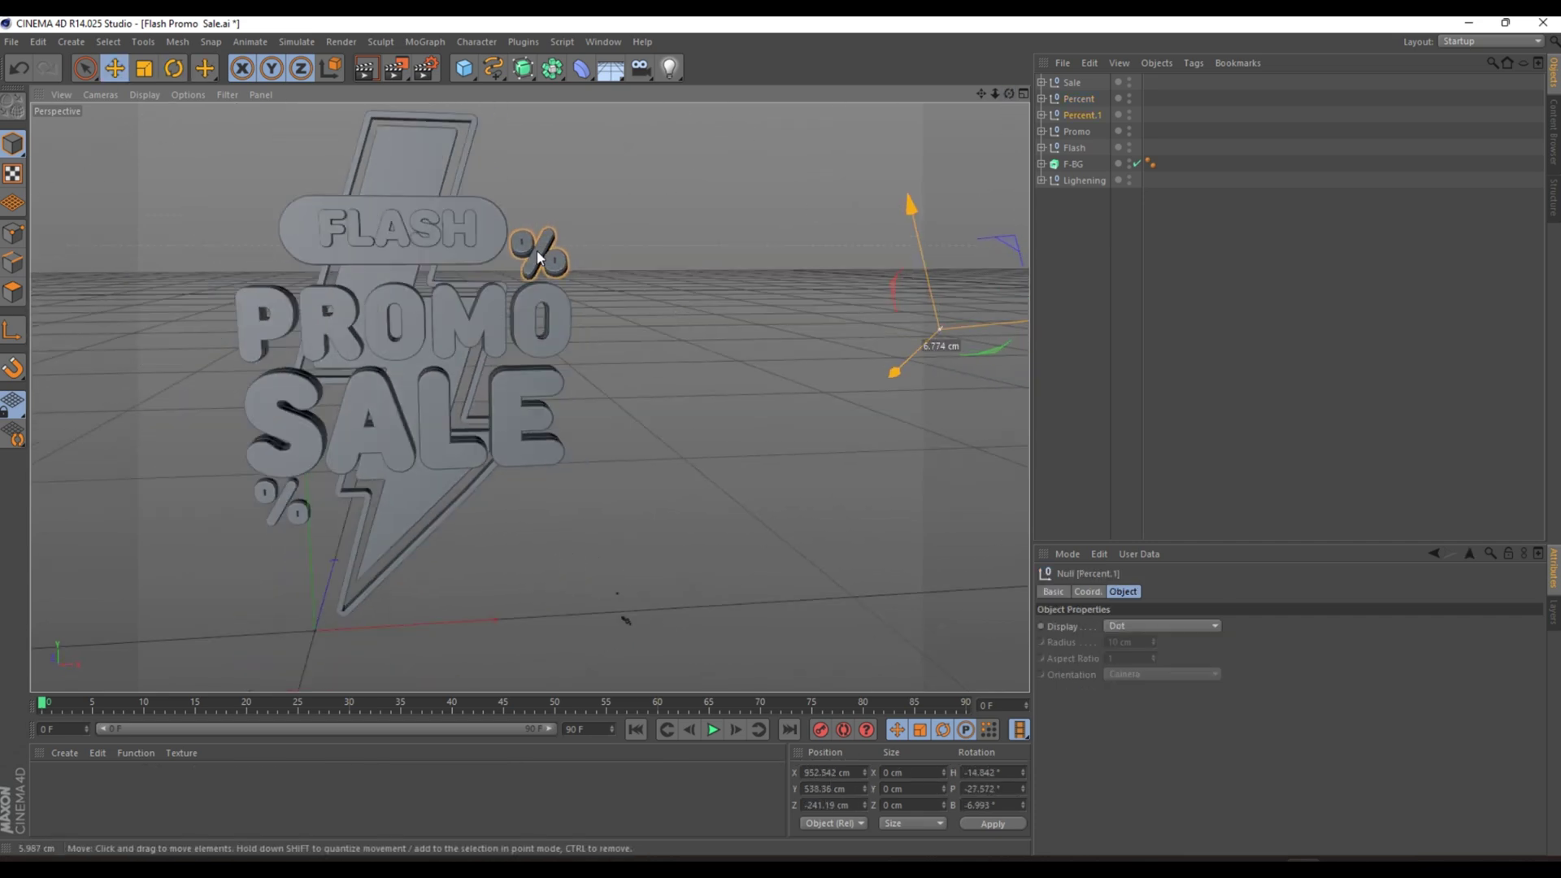
pyautogui.click(282, 502)
pyautogui.click(1079, 99)
pyautogui.press('r')
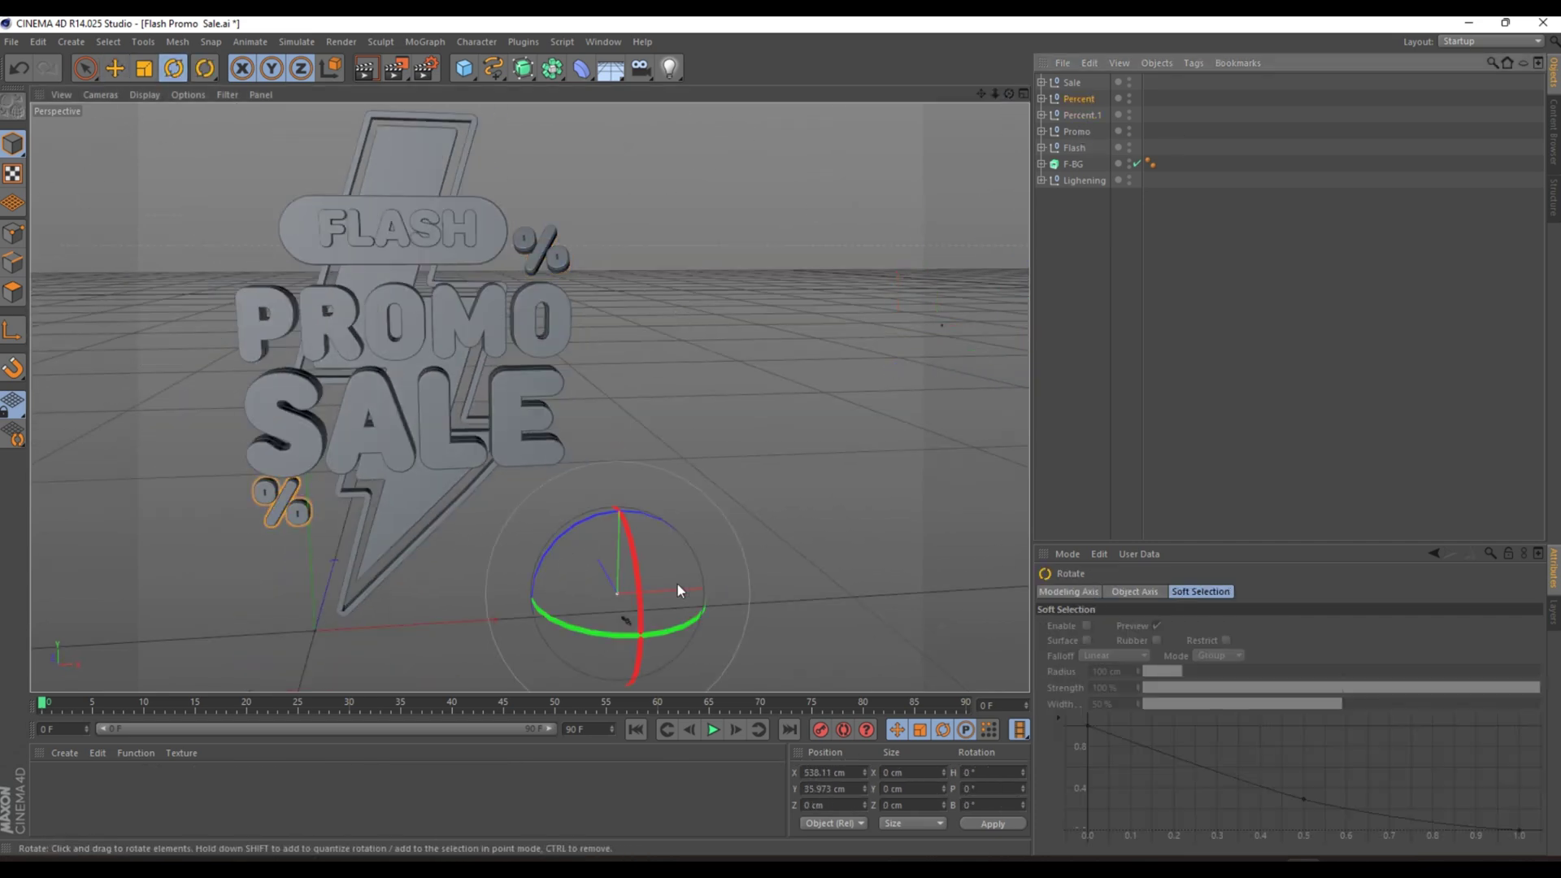
pyautogui.moveTo(640, 592)
pyautogui.mouseDown()
pyautogui.moveTo(638, 550)
pyautogui.moveTo(654, 569)
pyautogui.mouseUp()
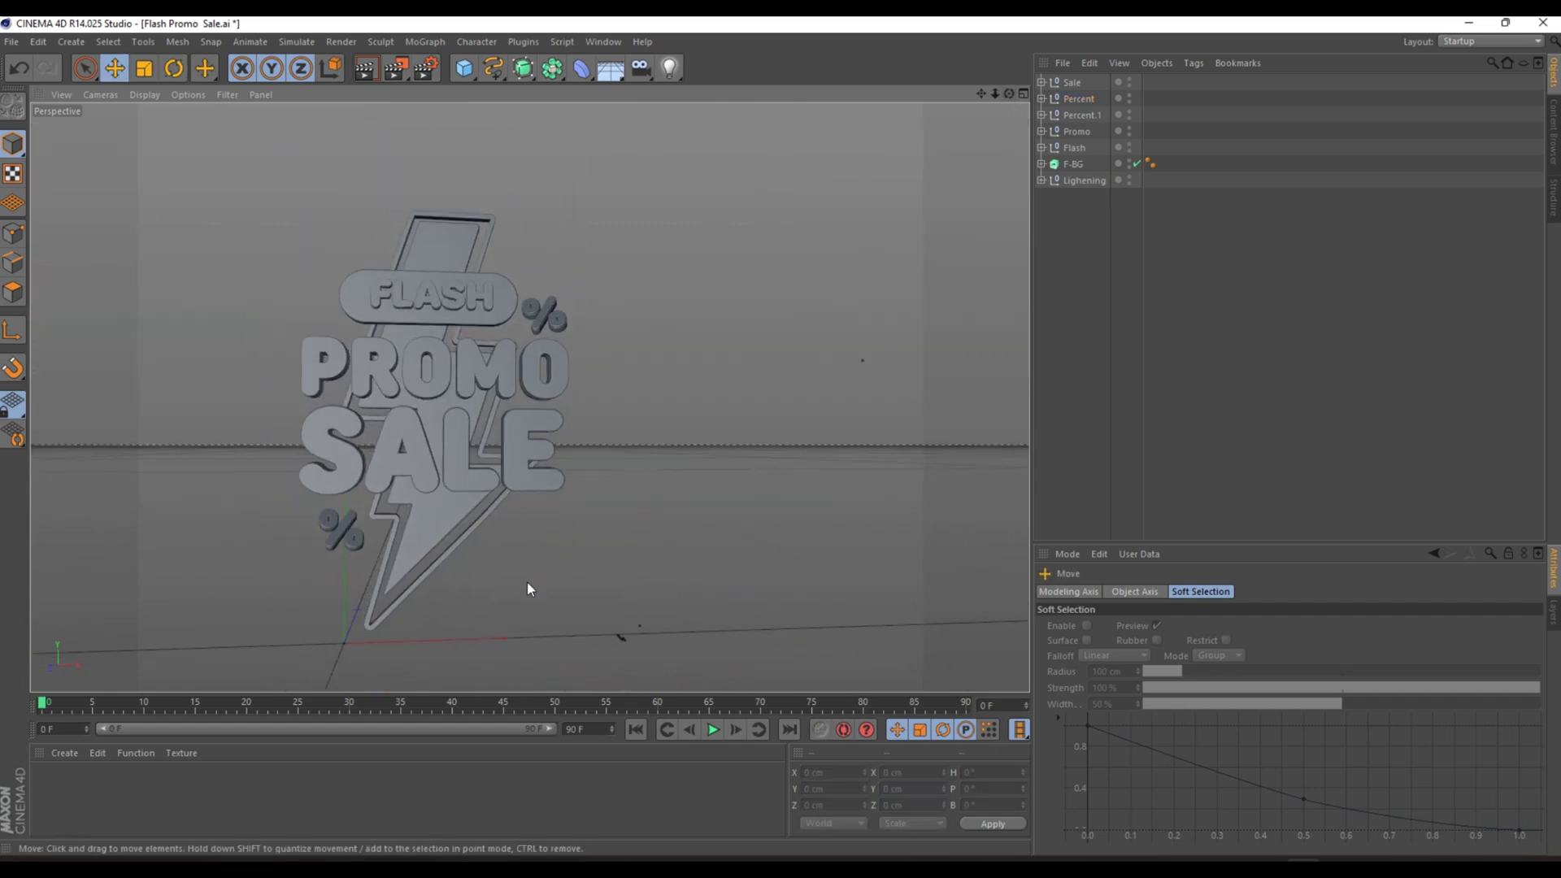
# Examine the two tilted percent signs together with the whole design from several angles
pyautogui.moveTo(1008, 93); pyautogui.dragTo(626, 106)
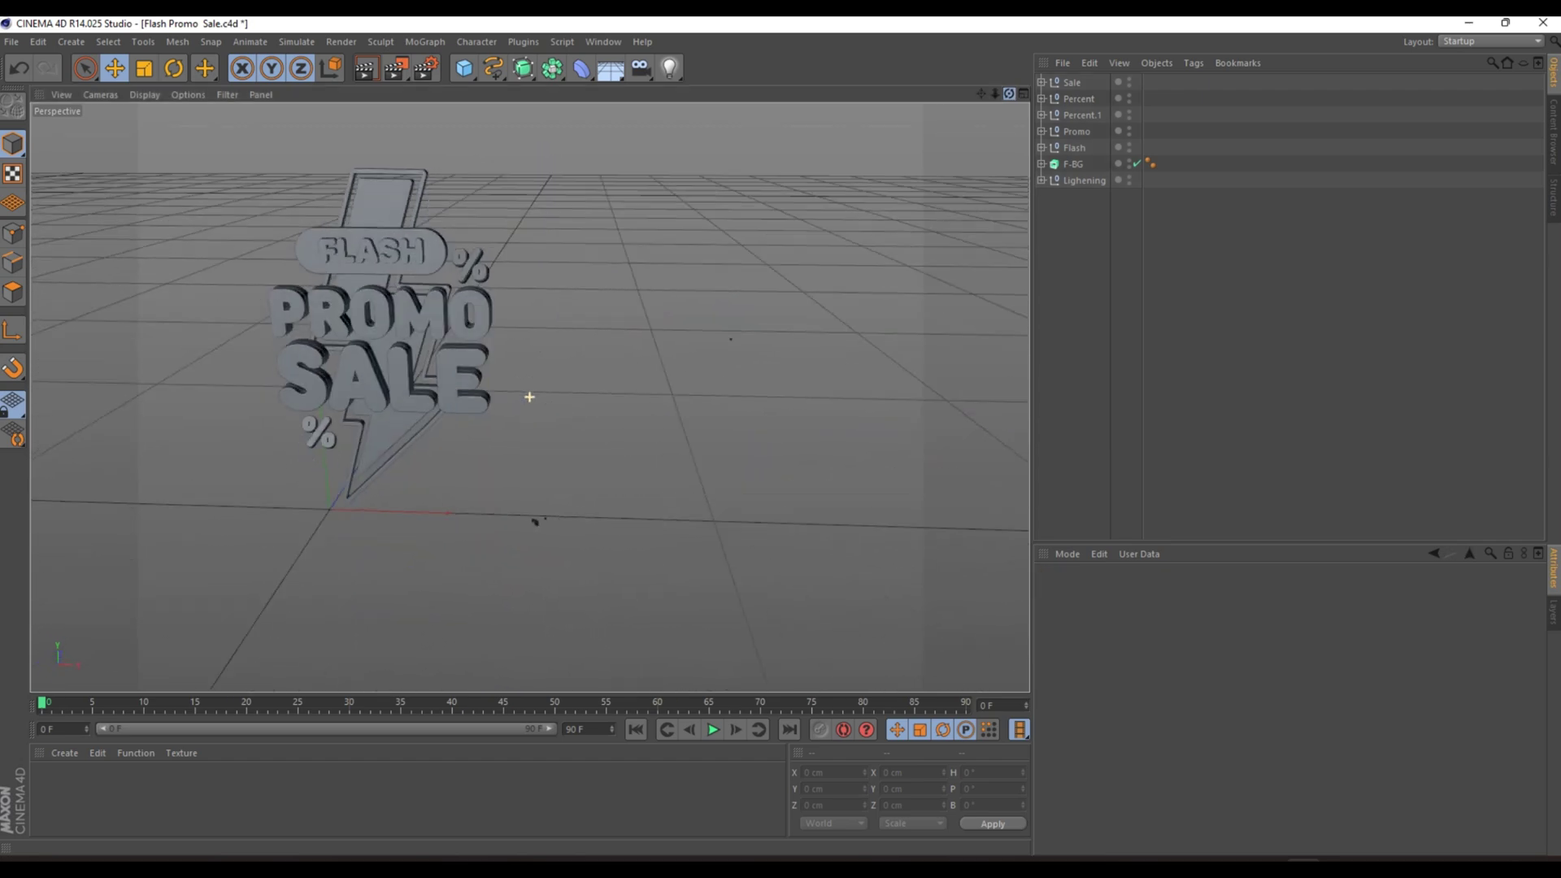
pyautogui.moveTo(1009, 95); pyautogui.dragTo(1004, 91)
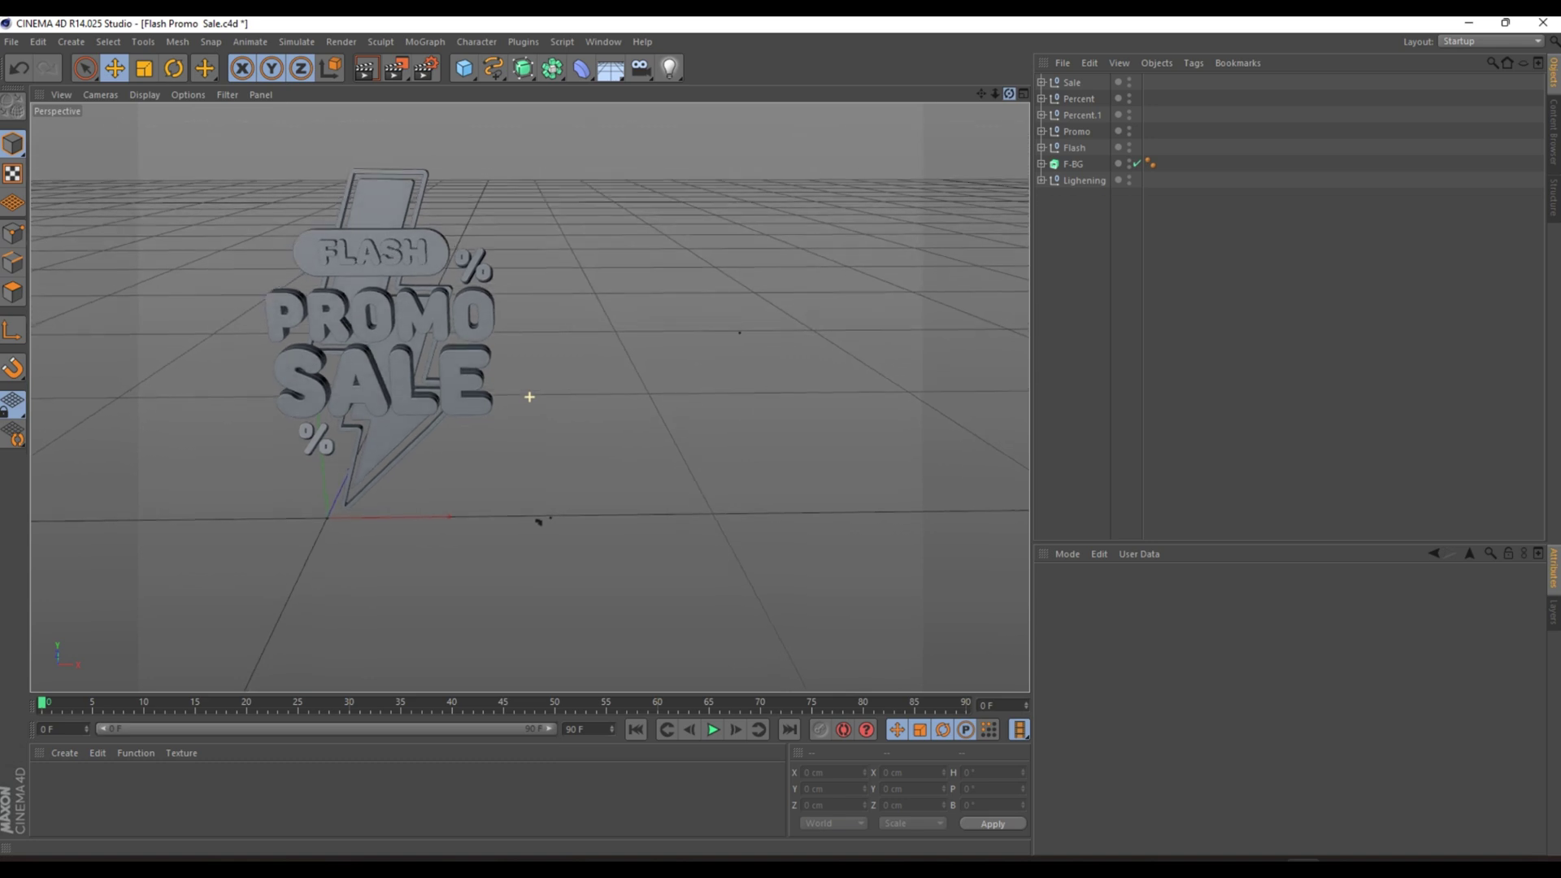
pyautogui.scroll(3, 232, 174)
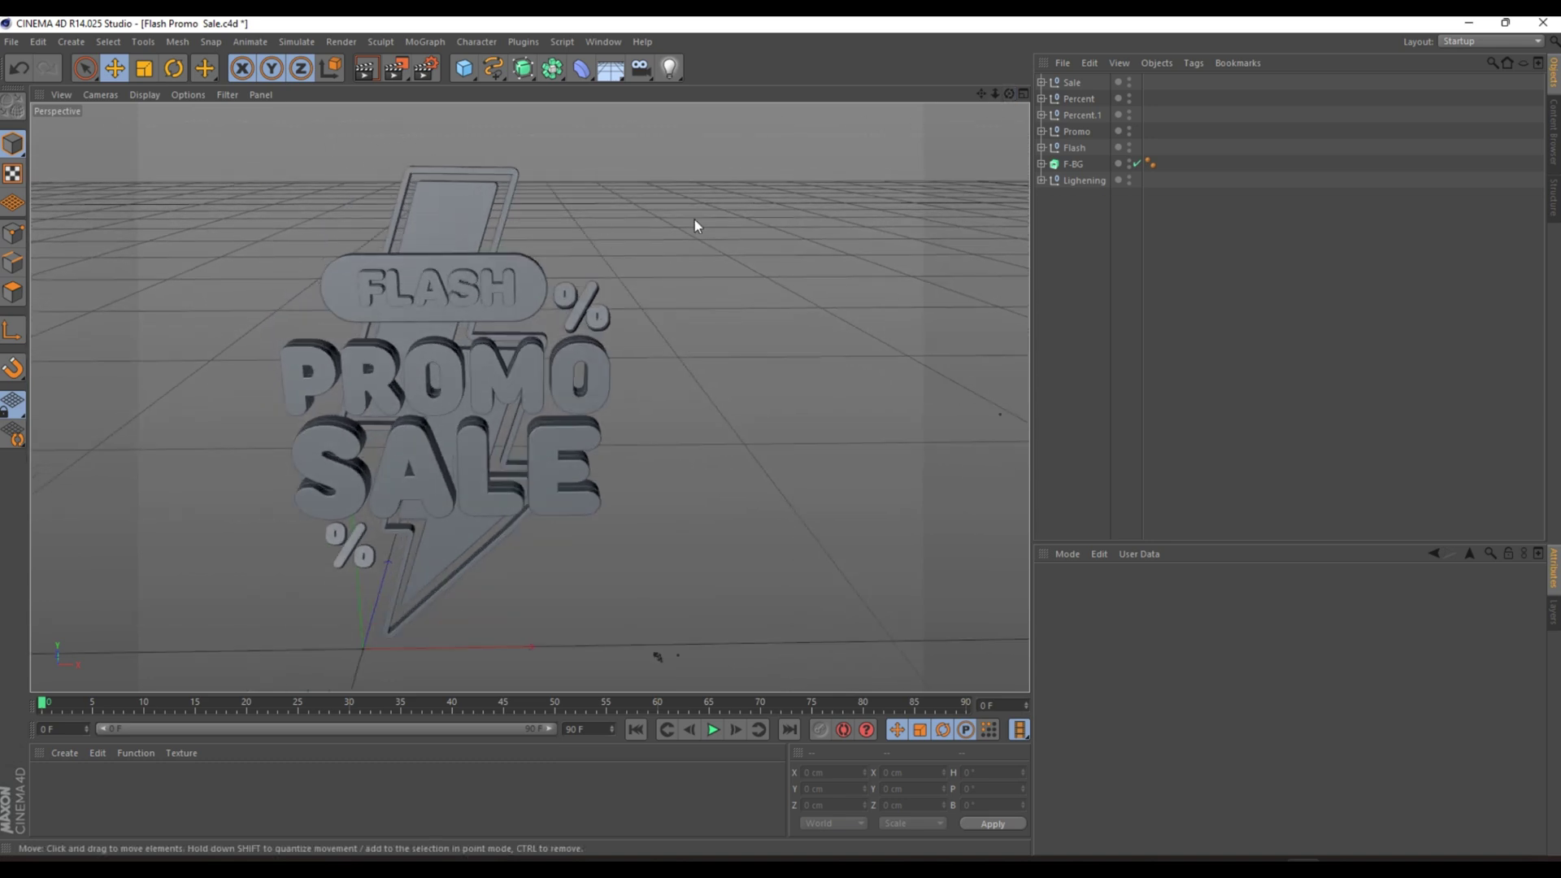
pyautogui.scroll(-1, 698, 211)
pyautogui.scroll(1, 310, 290)
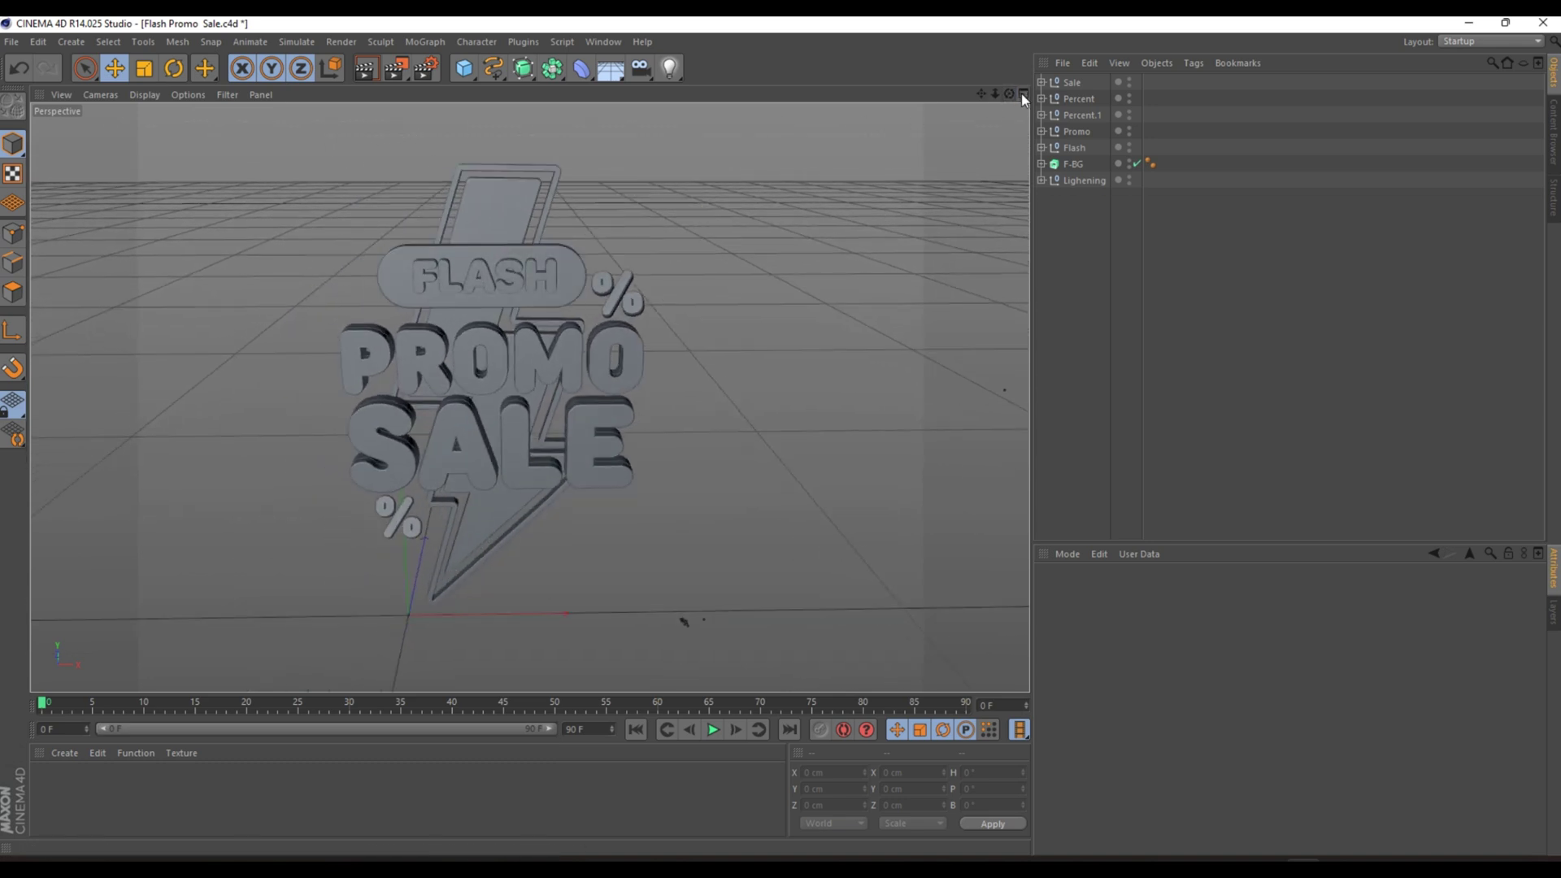
pyautogui.moveTo(1010, 95); pyautogui.dragTo(1009, 110)
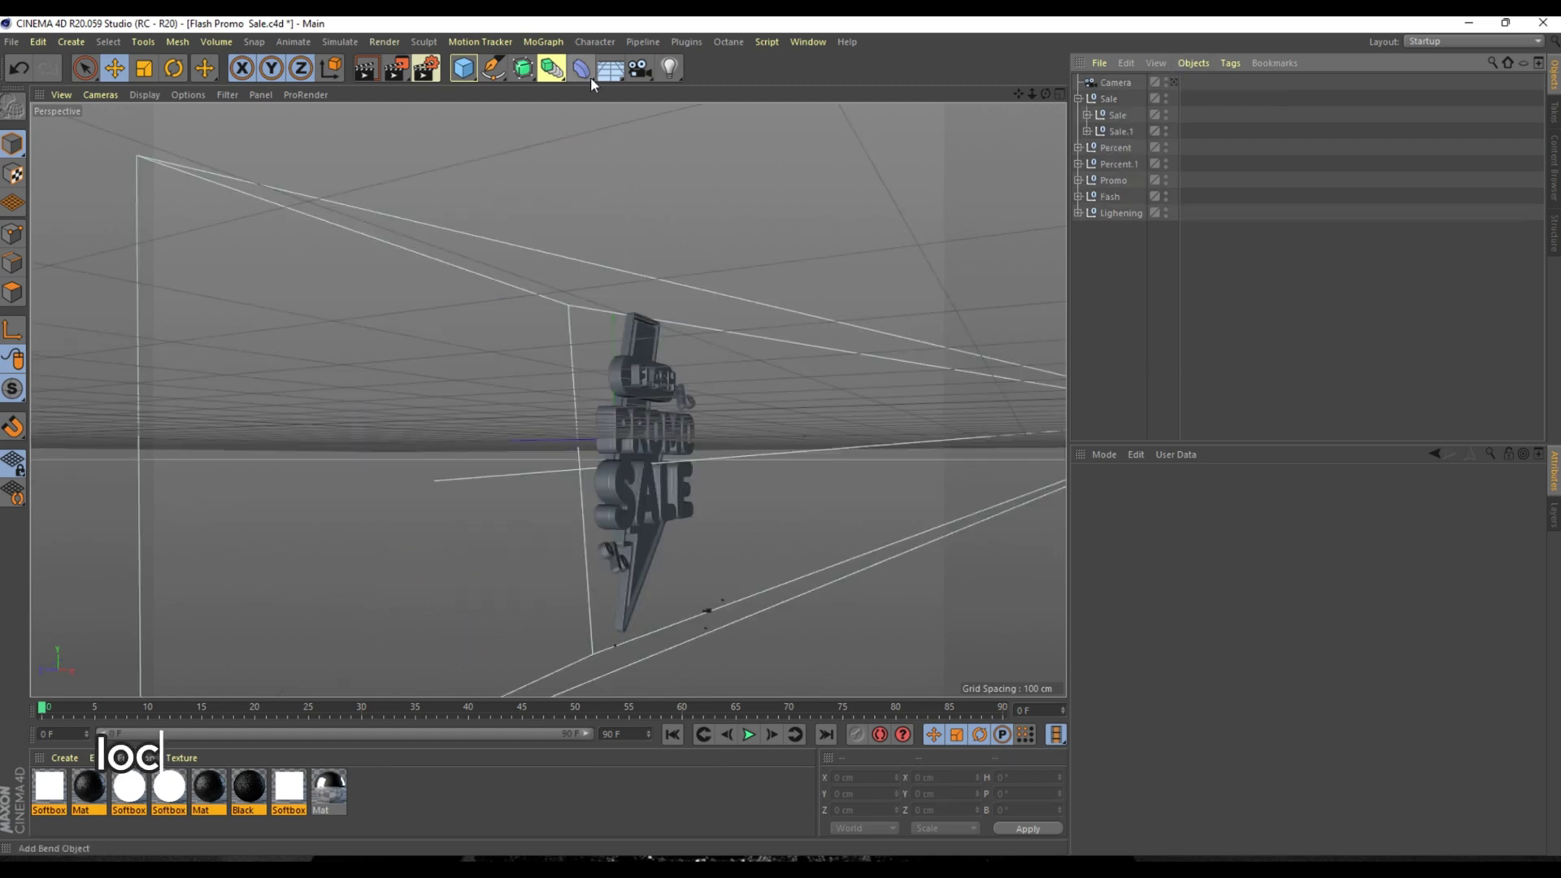
# Add an FFD deformer and place it inside the parent Sale group, above its two letter layers
pyautogui.click(590, 77)
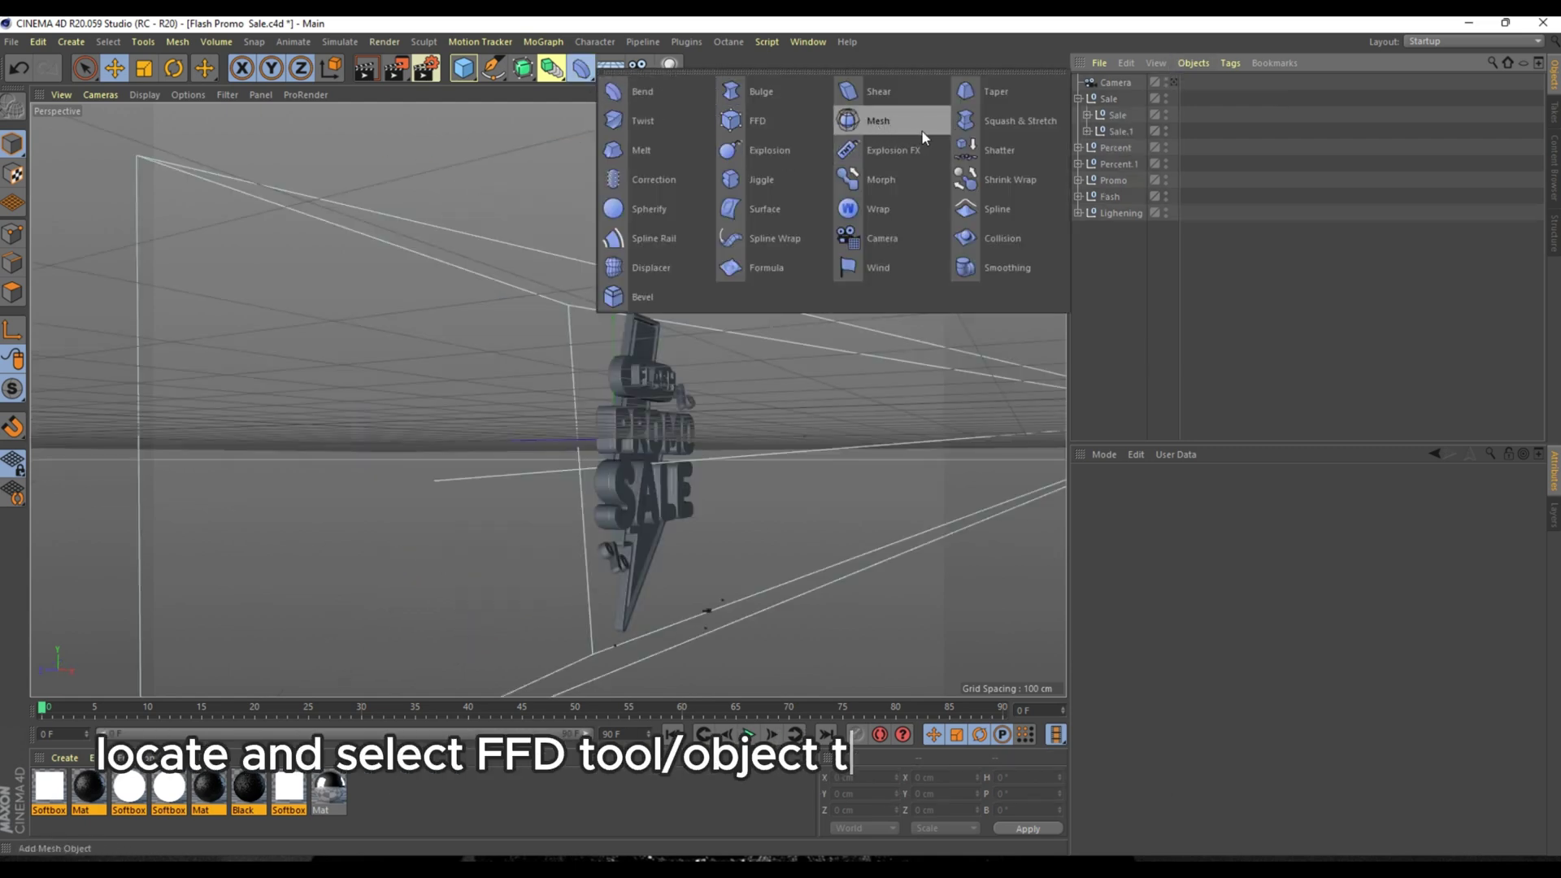
pyautogui.click(763, 120)
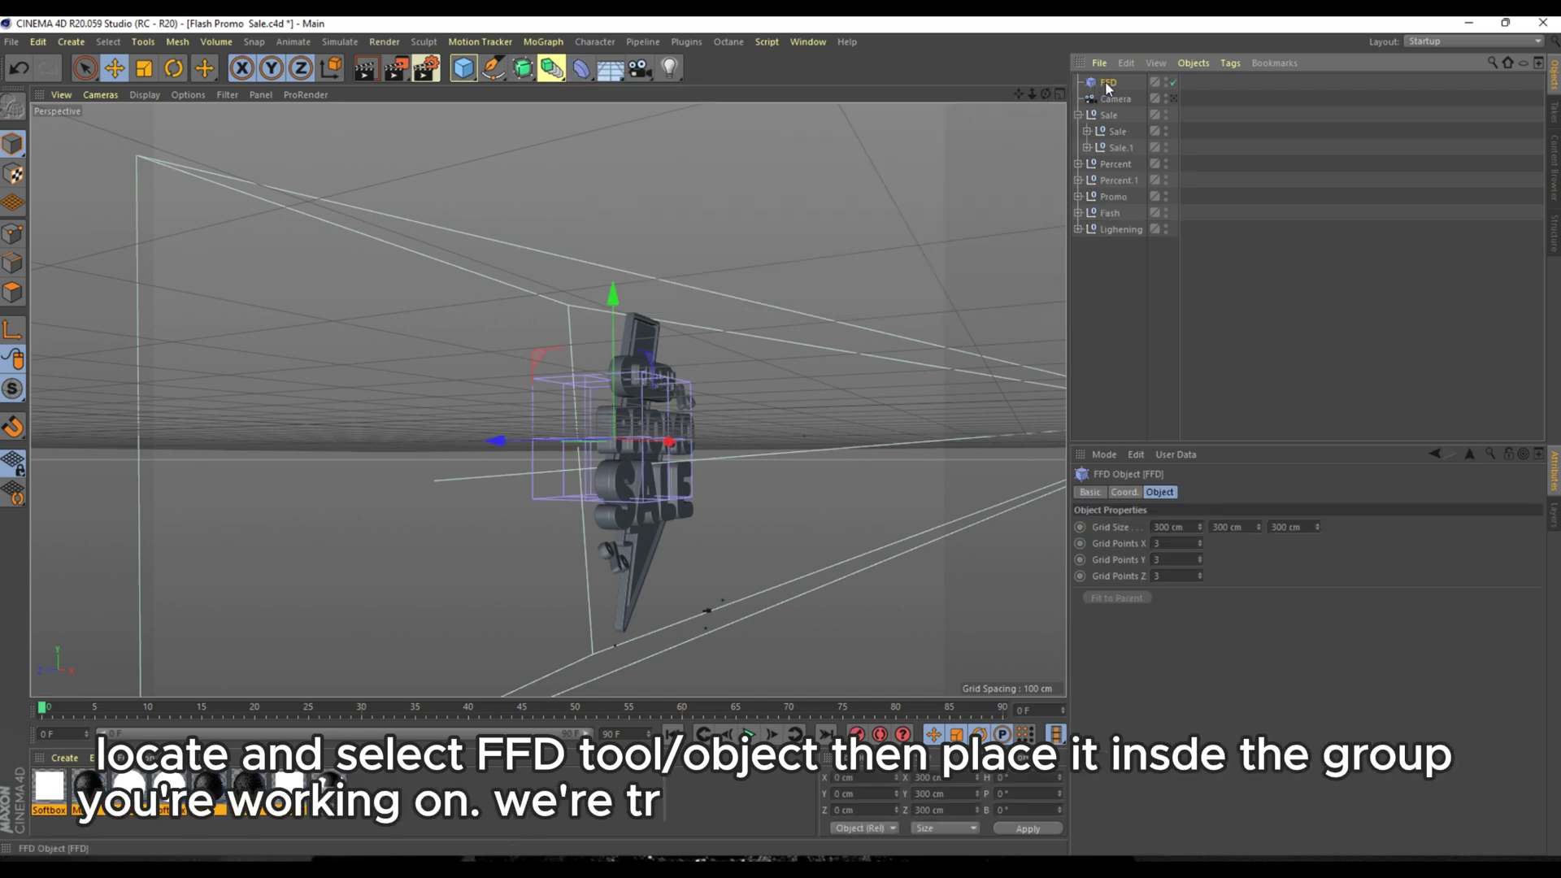
pyautogui.moveTo(1105, 86); pyautogui.dragTo(1117, 213)
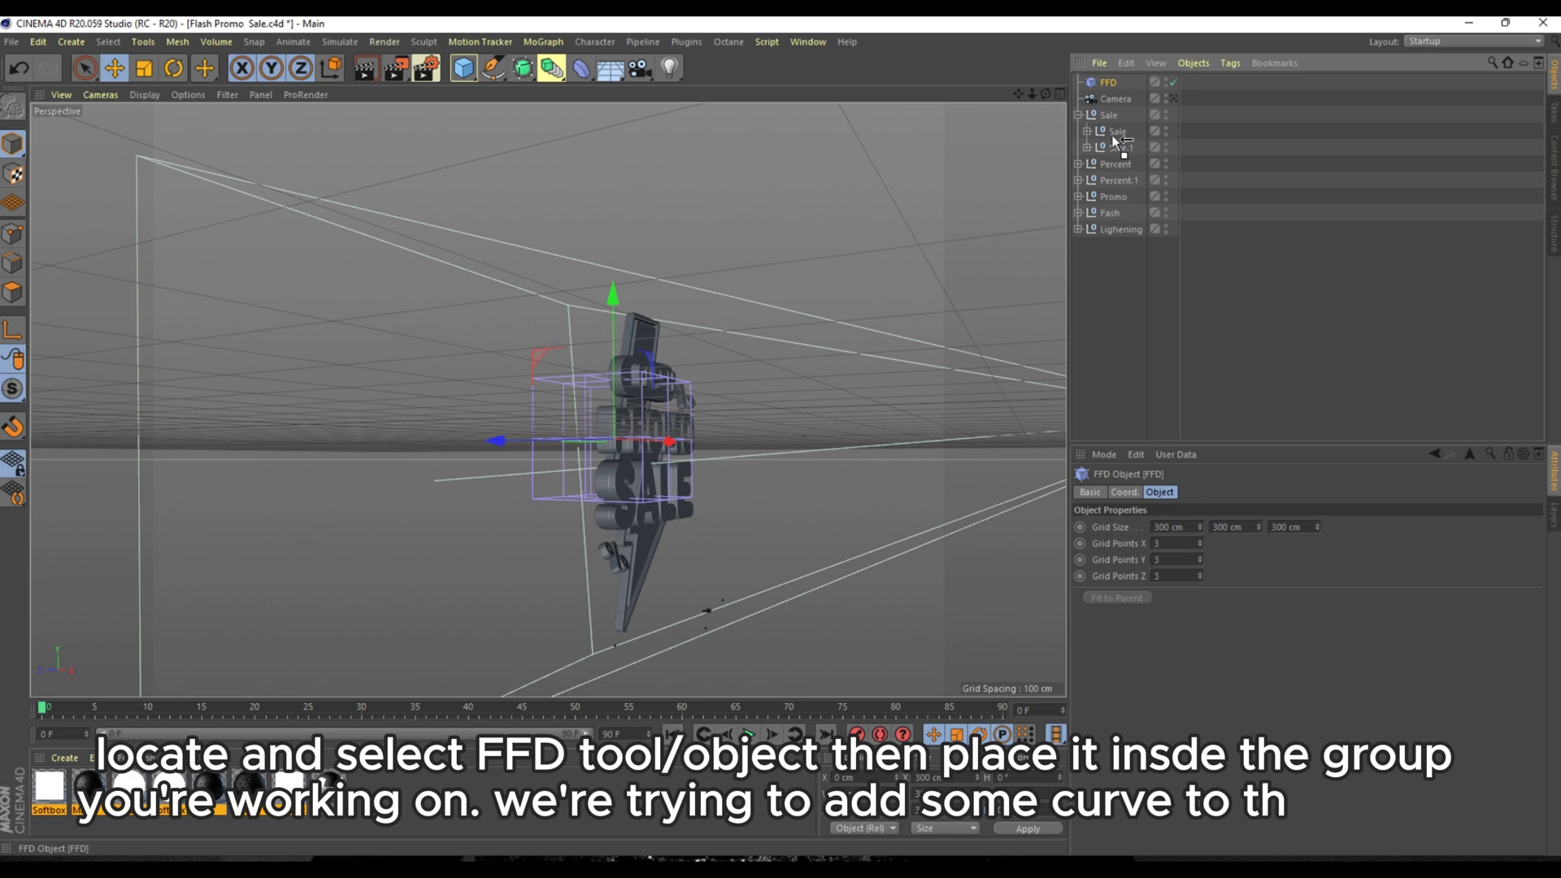
pyautogui.moveTo(1113, 136); pyautogui.dragTo(1117, 110)
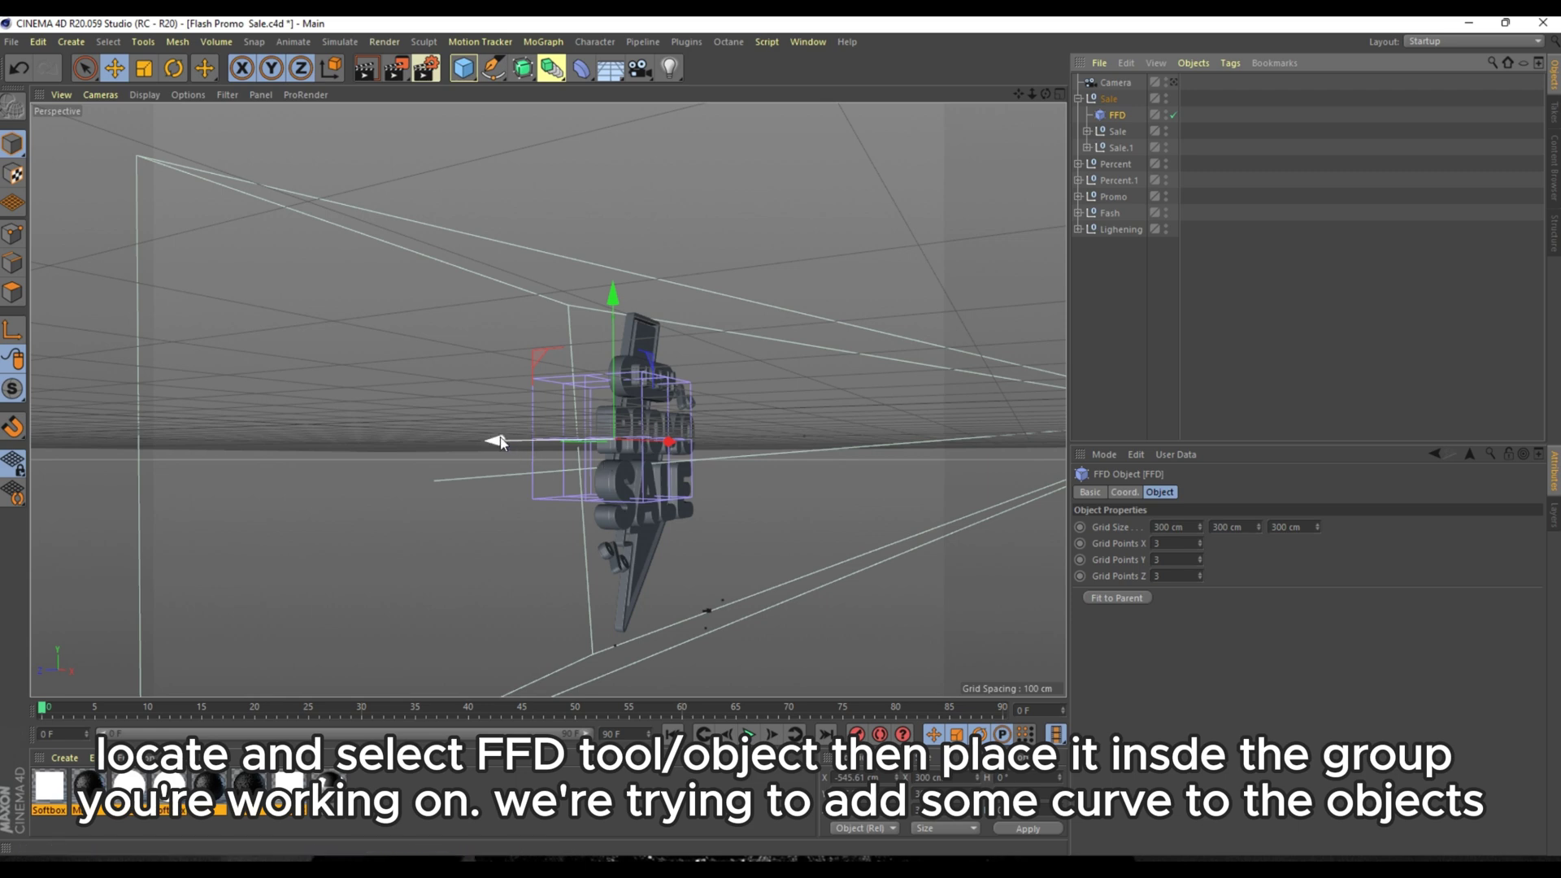
# Move the FFD cage onto the lettering, to about X -353 cm, Y 423 cm and Z -74 cm
pyautogui.moveTo(501, 441); pyautogui.dragTo(534, 440)
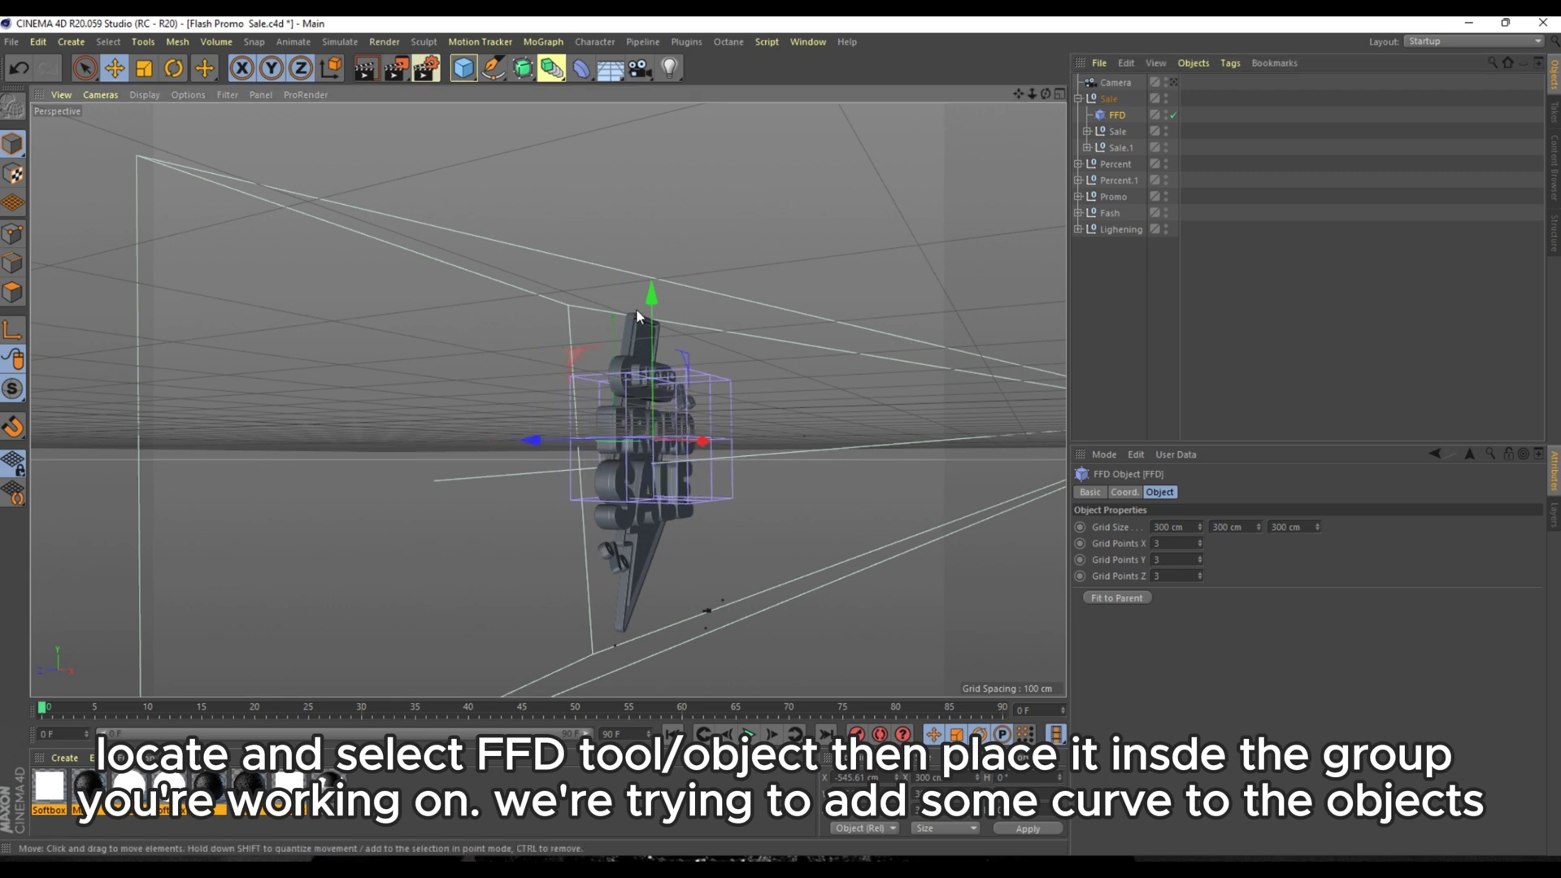
pyautogui.moveTo(651, 294); pyautogui.dragTo(653, 330)
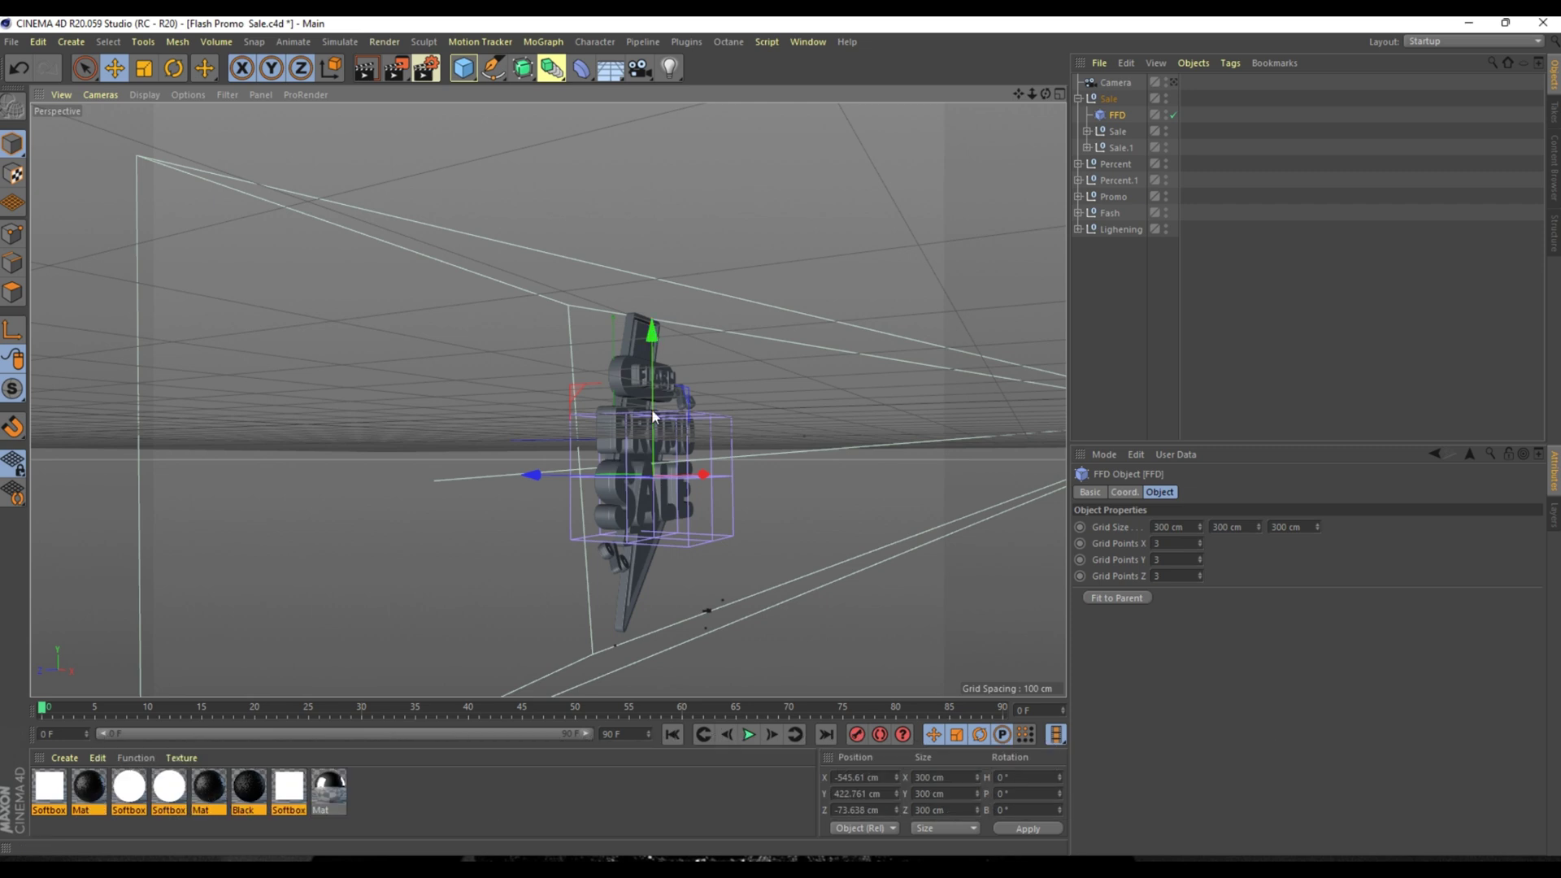
pyautogui.moveTo(1045, 94); pyautogui.dragTo(1317, 91)
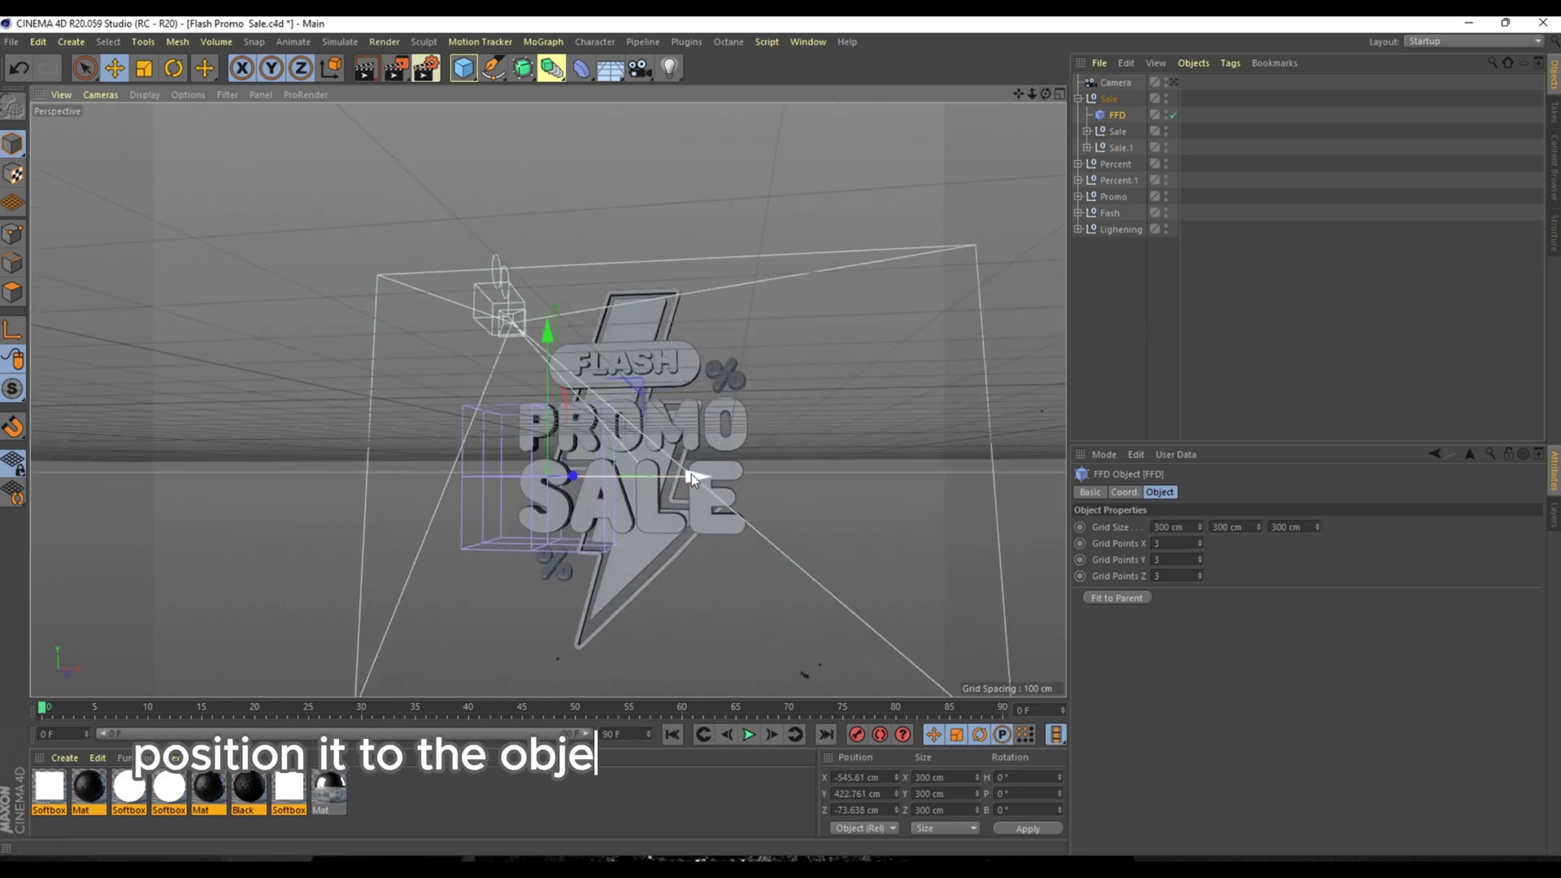
pyautogui.moveTo(694, 476); pyautogui.dragTo(780, 483)
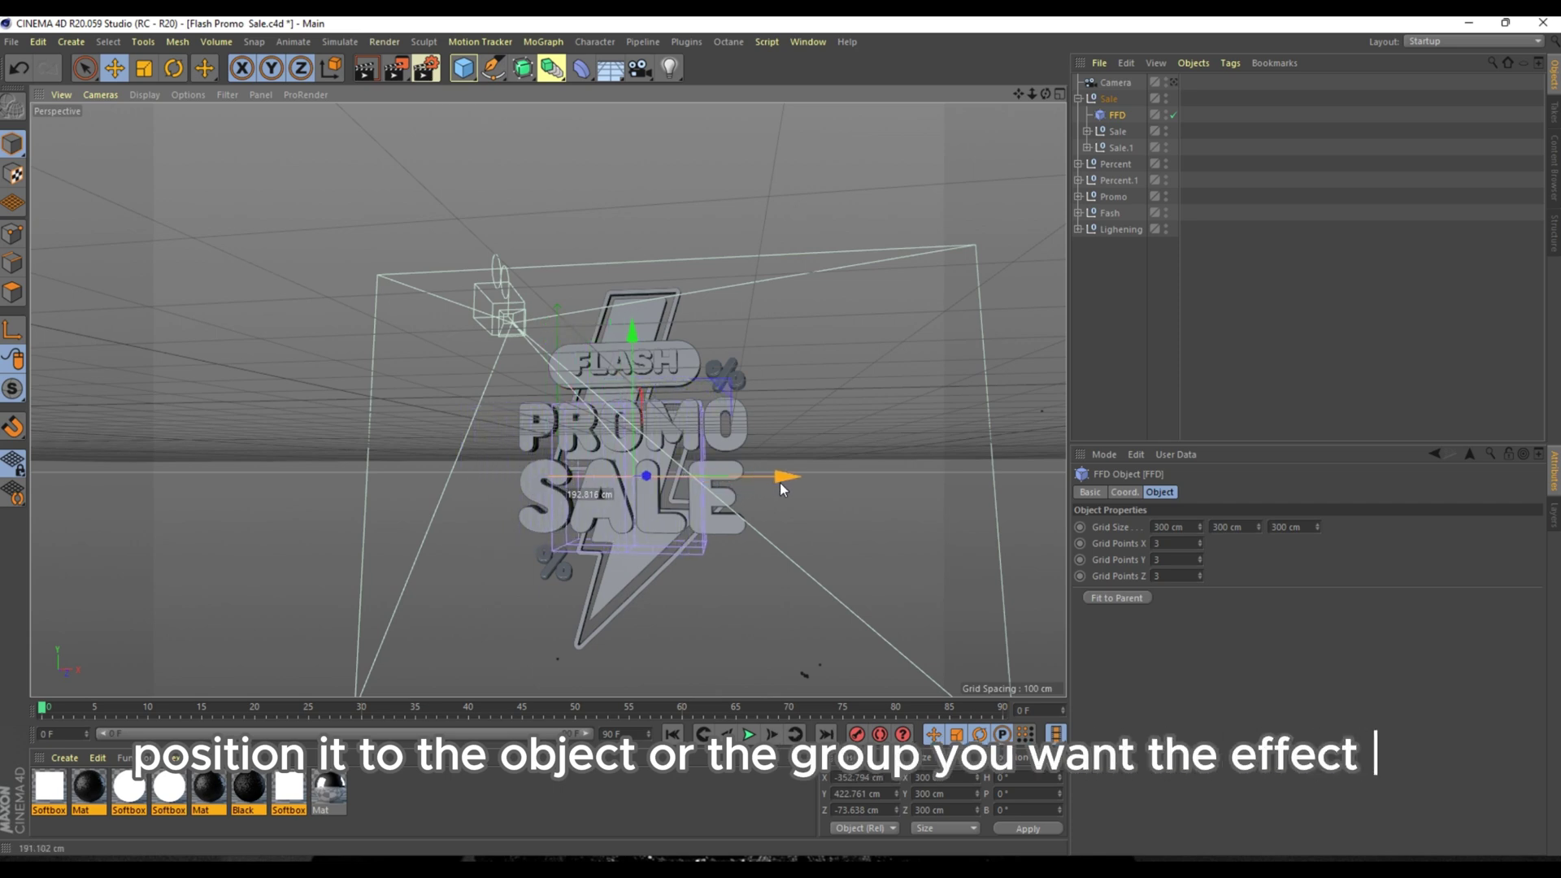
# Centre the FFD cage on the SALE letters at about X -371 cm, Y 373 cm and set its grid size to 432 x 166 cm
pyautogui.scroll(5, 611, 545)
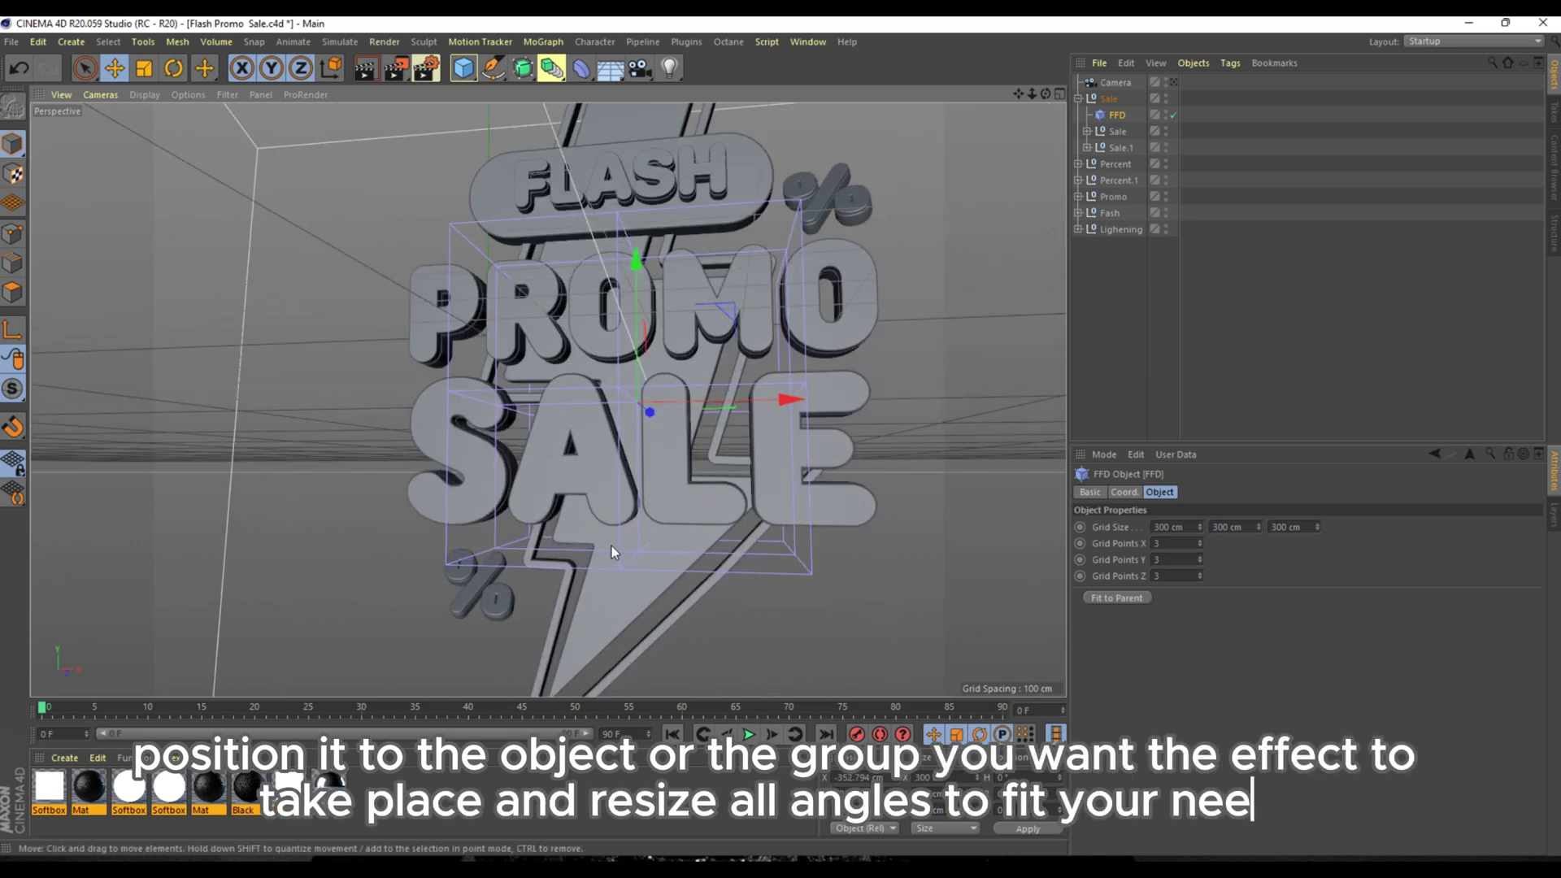
pyautogui.scroll(2, 611, 544)
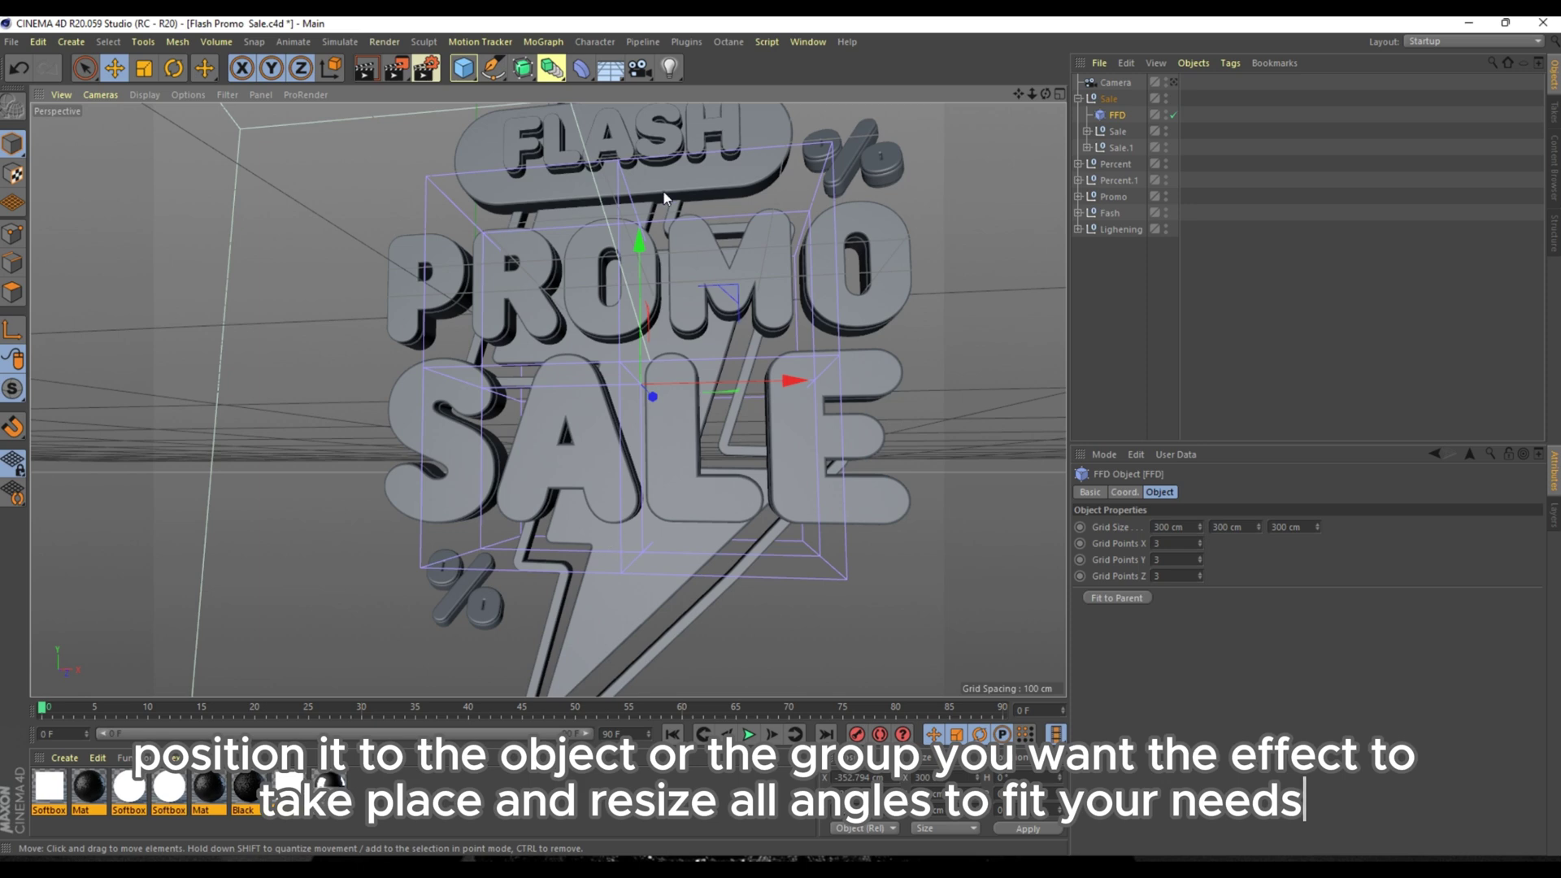
pyautogui.moveTo(640, 242); pyautogui.dragTo(642, 296)
pyautogui.moveTo(788, 428); pyautogui.dragTo(810, 431)
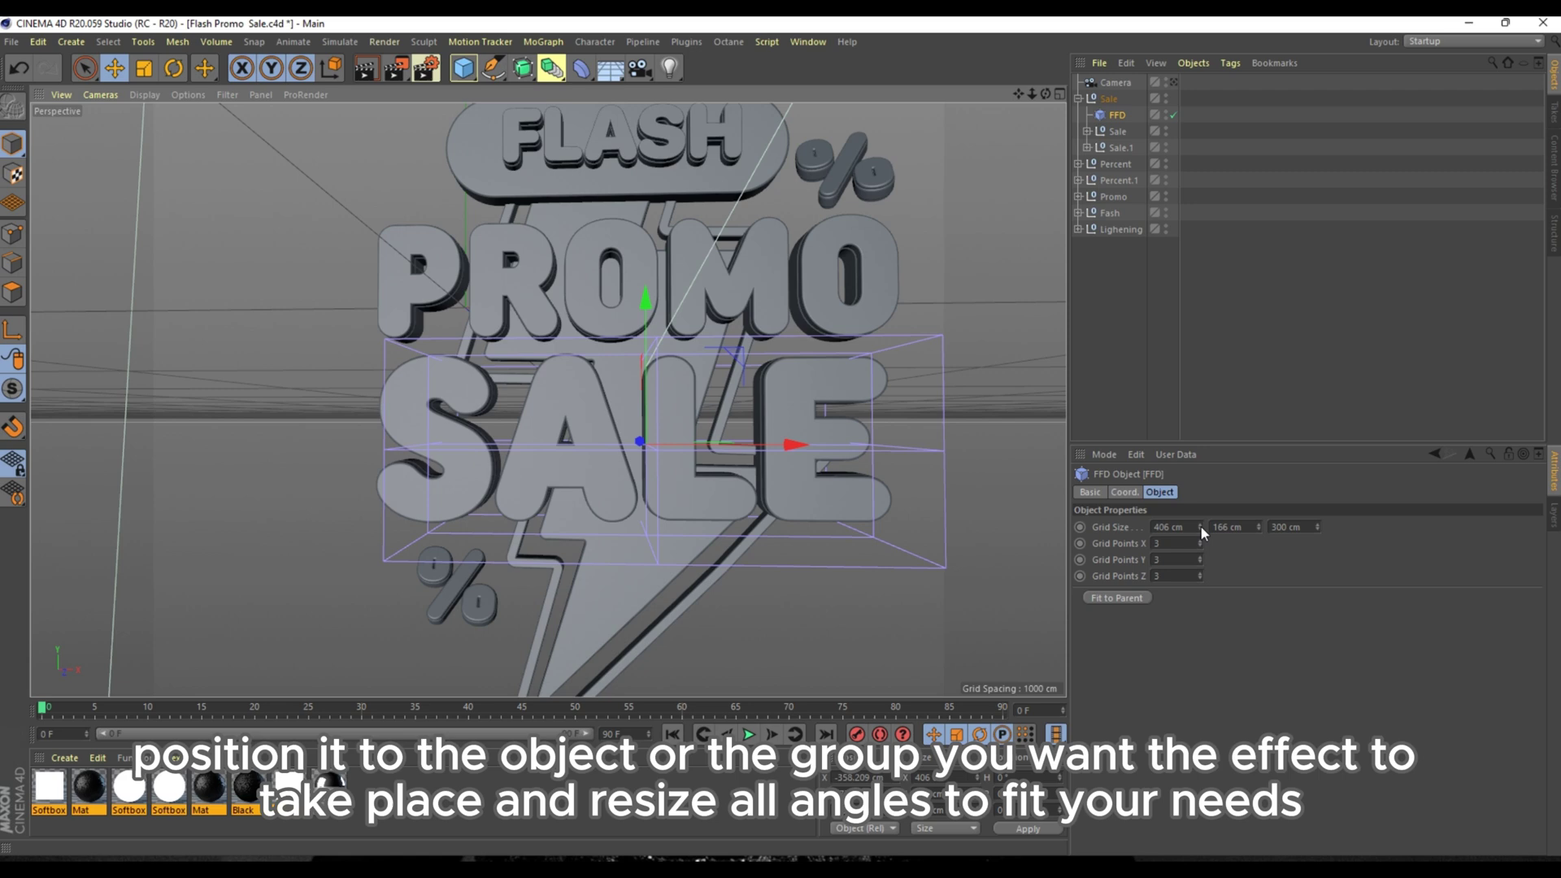
pyautogui.moveTo(1202, 532); pyautogui.dragTo(1201, 532)
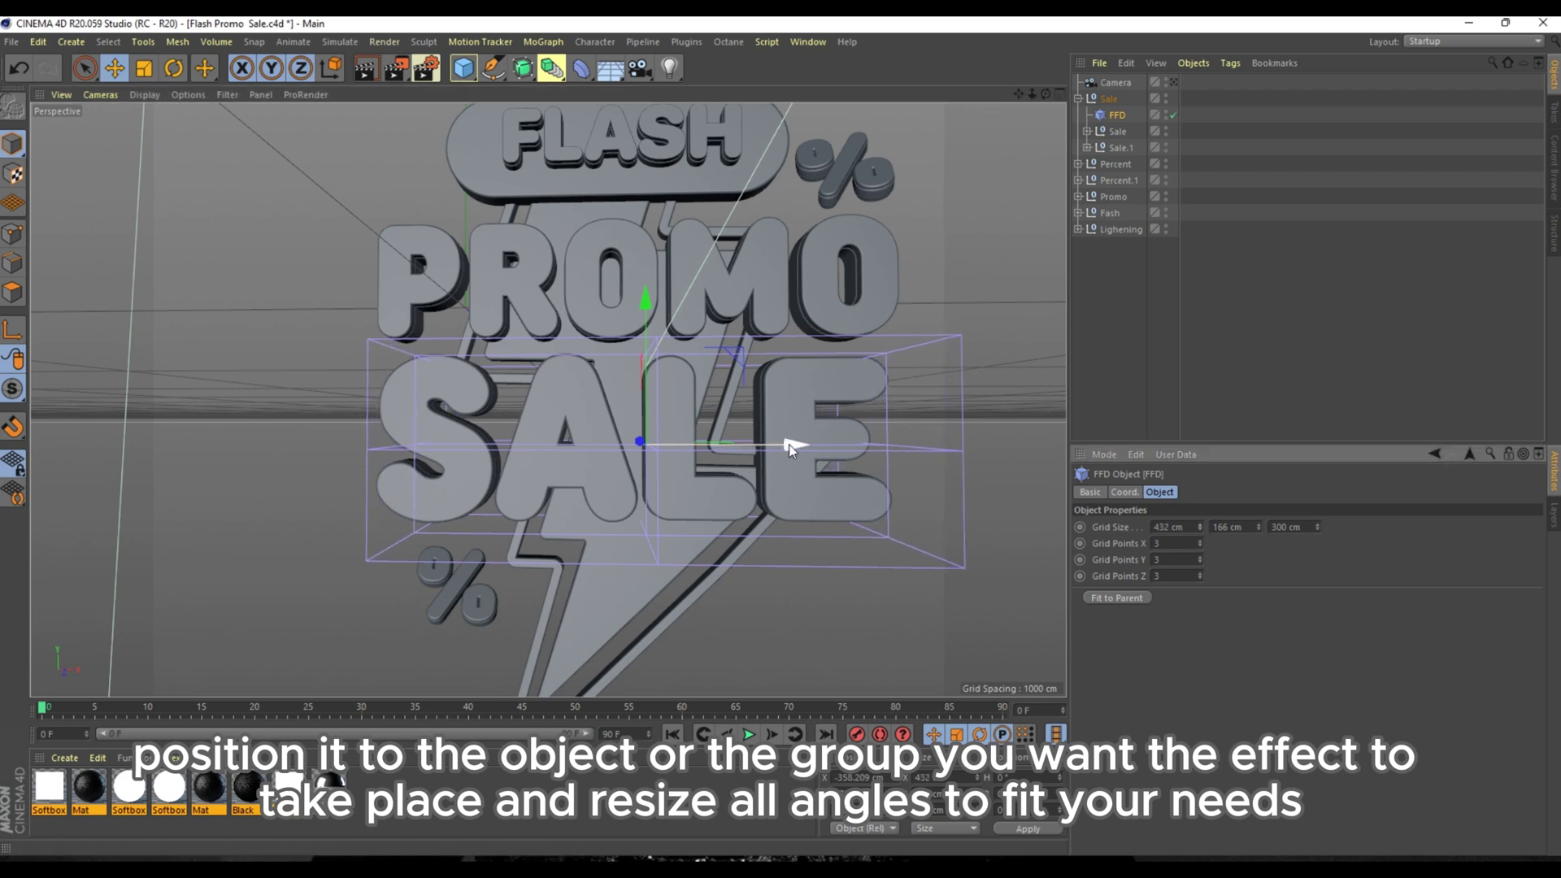
pyautogui.moveTo(794, 446); pyautogui.dragTo(776, 446)
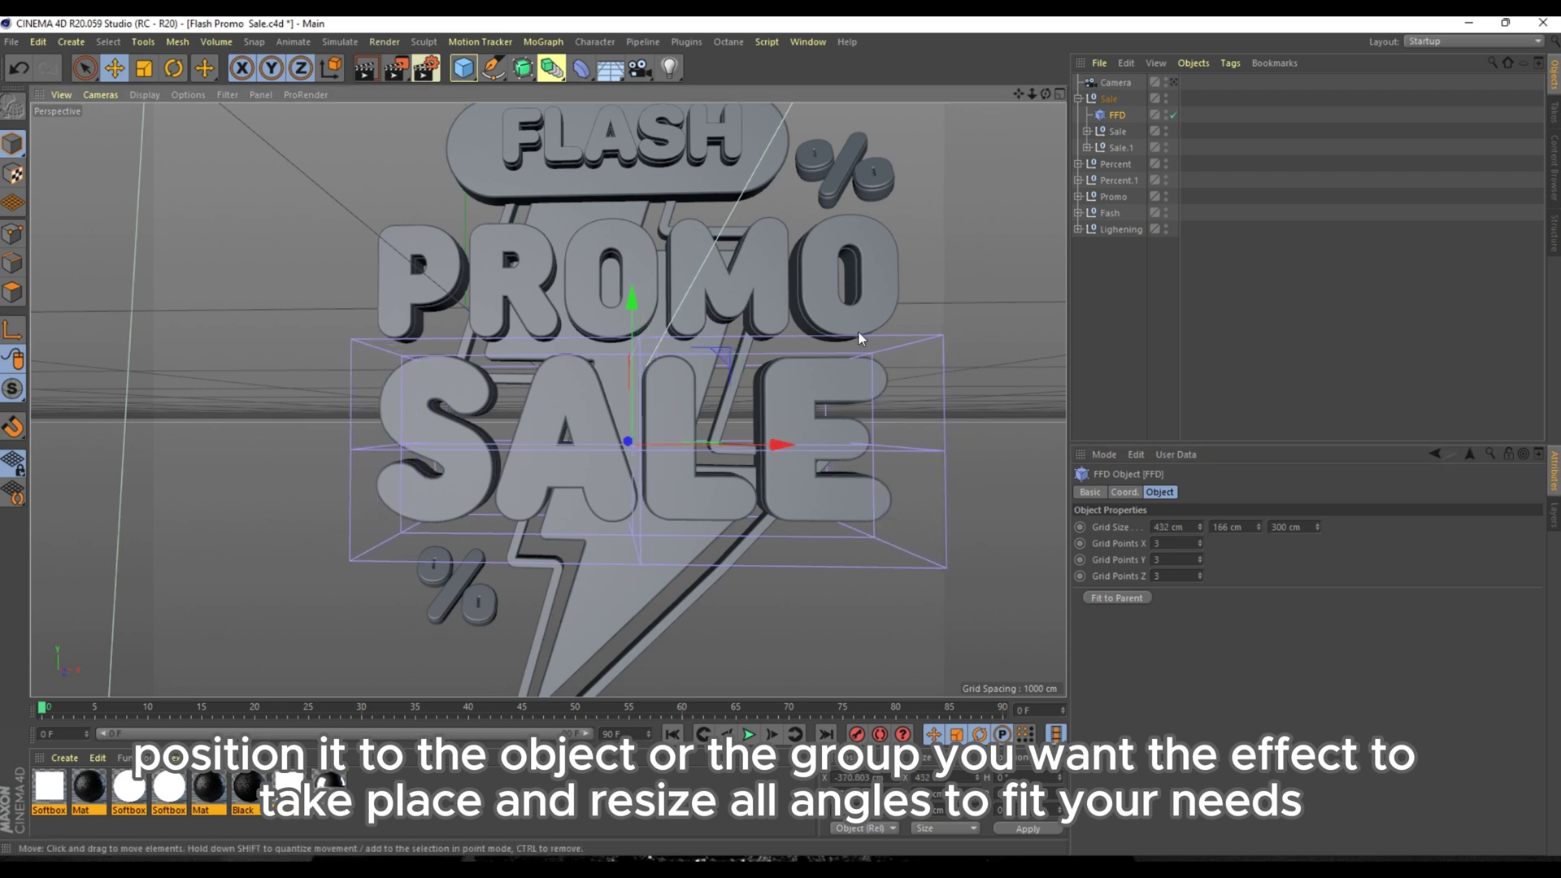
# Widen the FFD grid to 561 cm so that the cage extends beyond both ends of SALE
pyautogui.moveTo(1046, 94); pyautogui.dragTo(1178, 96)
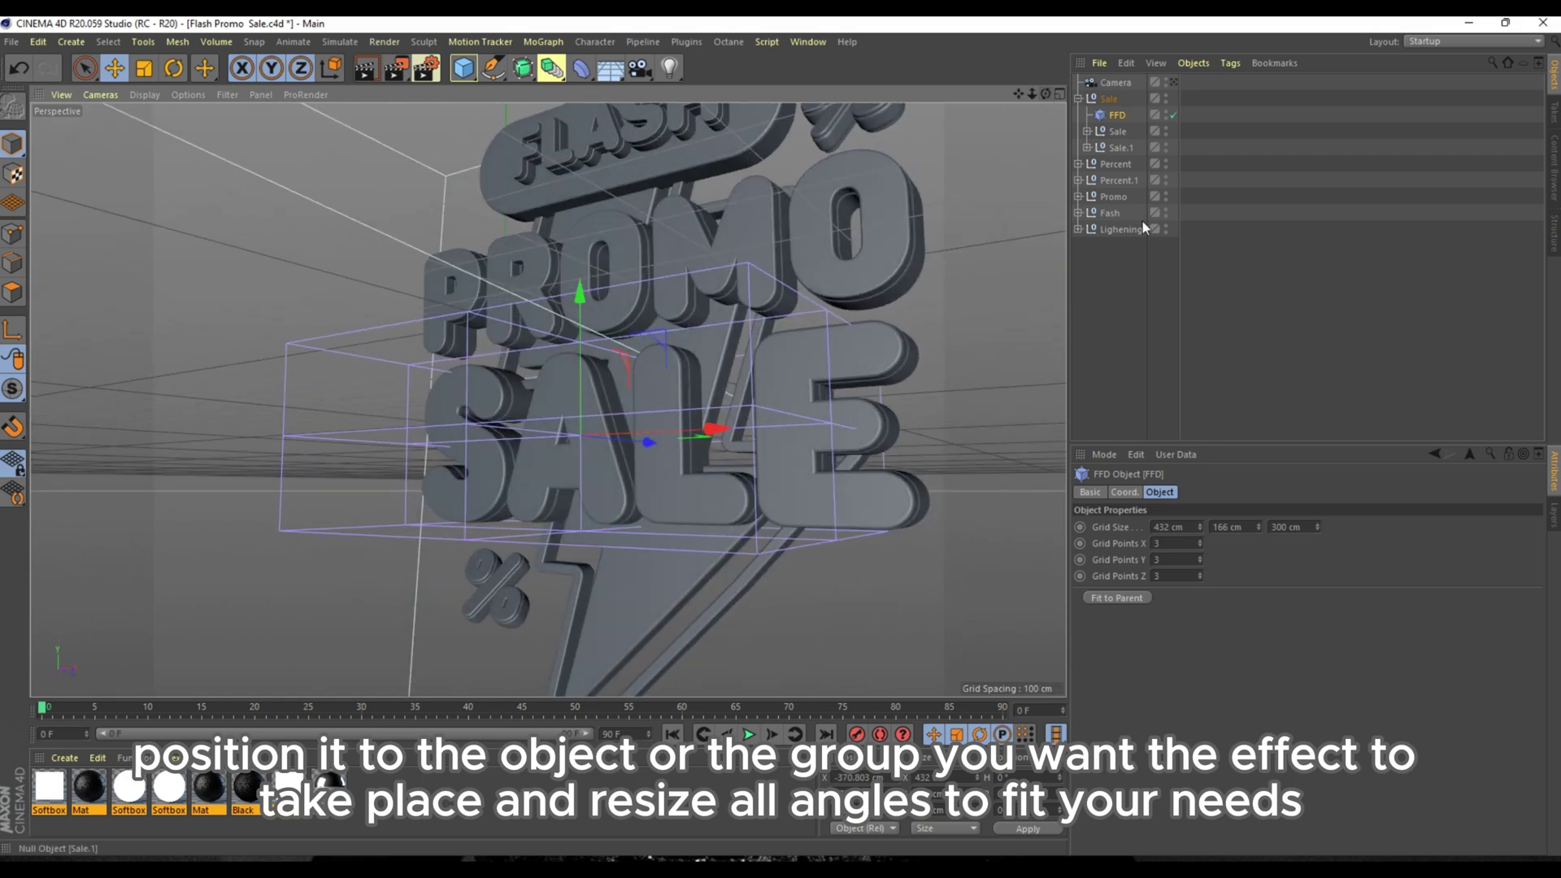
pyautogui.moveTo(1199, 526); pyautogui.dragTo(1199, 478)
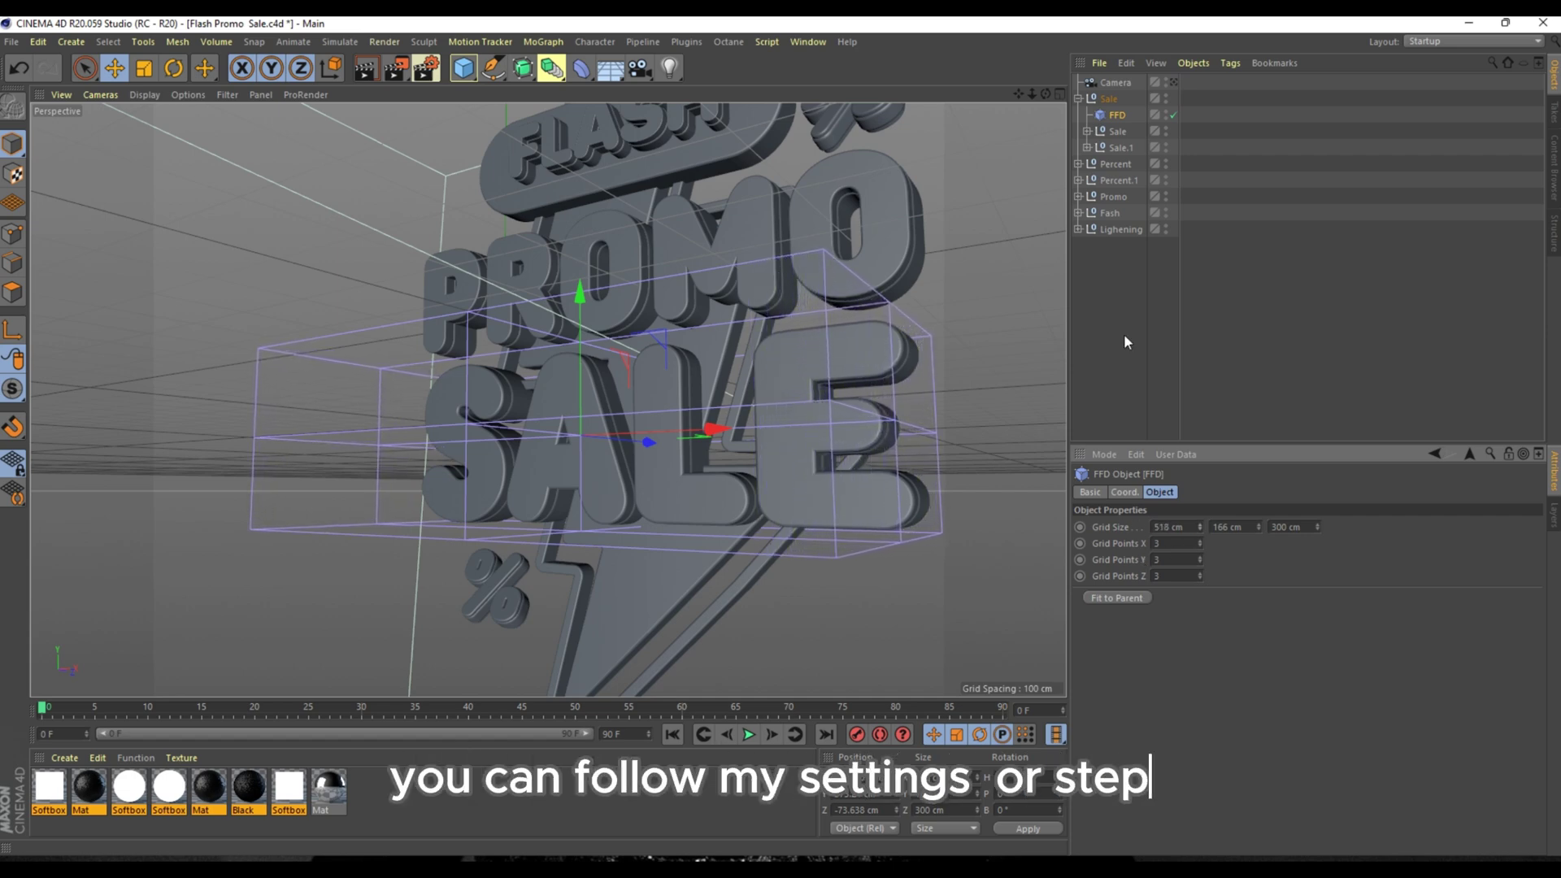
pyautogui.moveTo(1046, 94); pyautogui.dragTo(1186, 106)
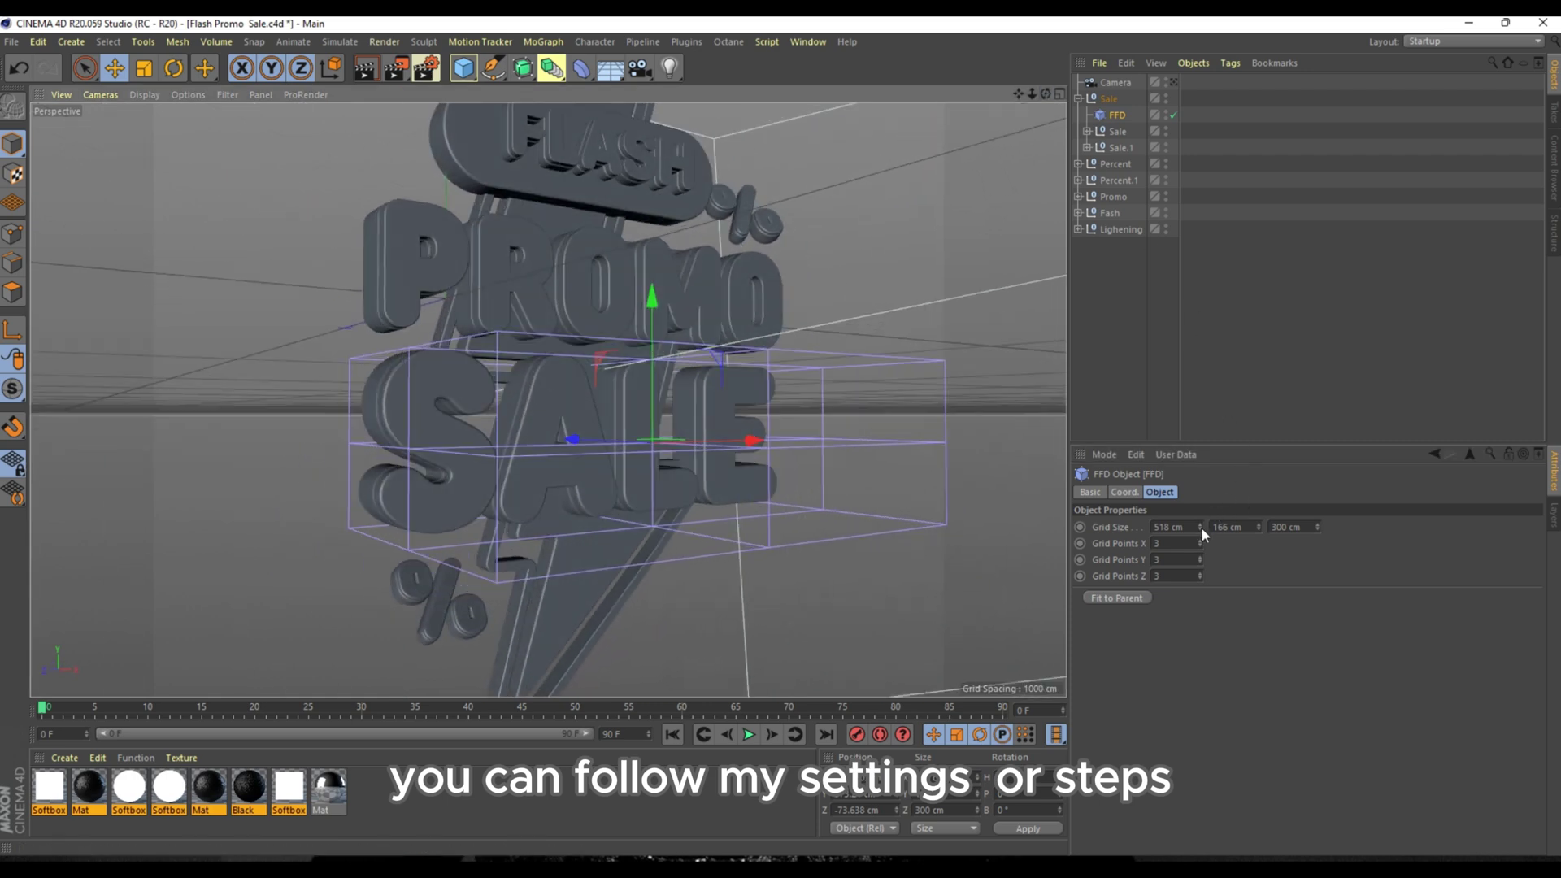
pyautogui.moveTo(1198, 526); pyautogui.dragTo(1198, 490)
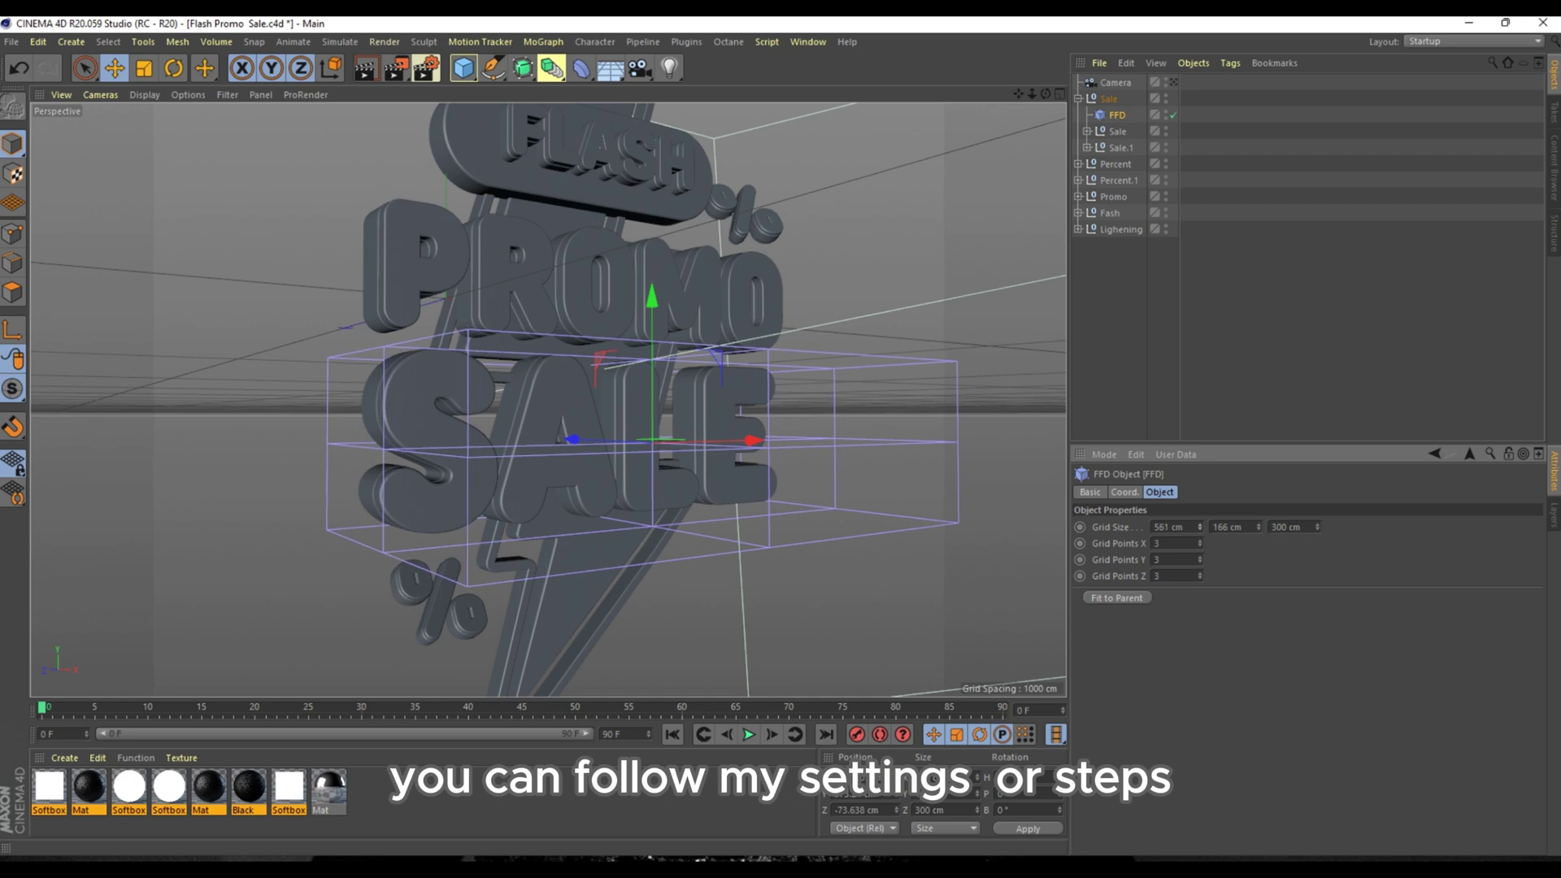
# Reduce the FFD grid depth to 61 cm and move the cage to about Z 14 cm to enclose the SALE letters
pyautogui.moveTo(1046, 94); pyautogui.dragTo(1128, 229)
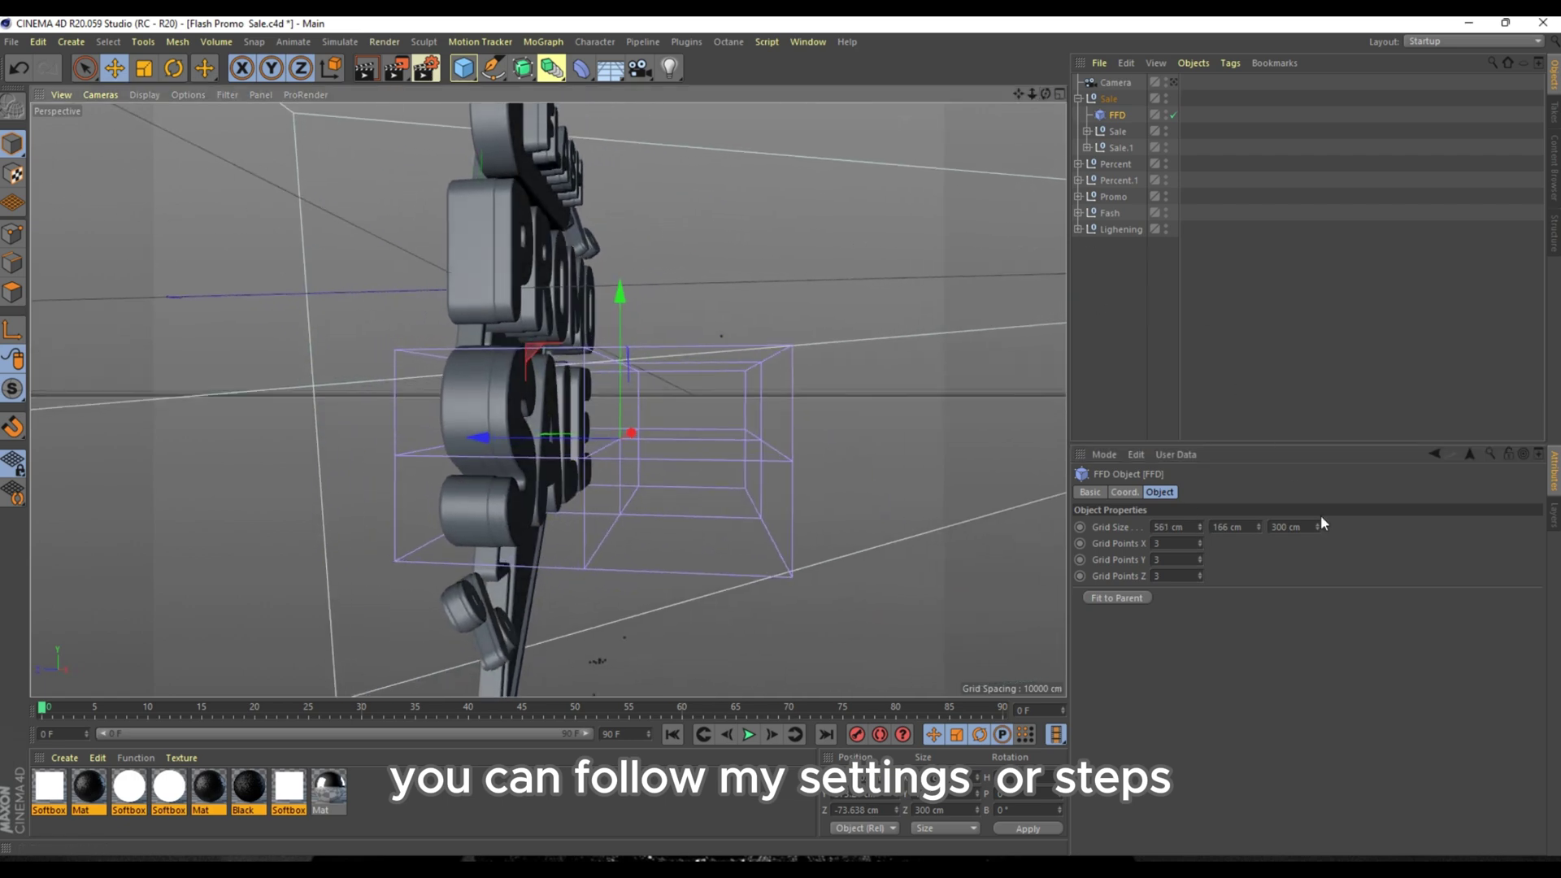
pyautogui.moveTo(1317, 527); pyautogui.dragTo(1317, 581)
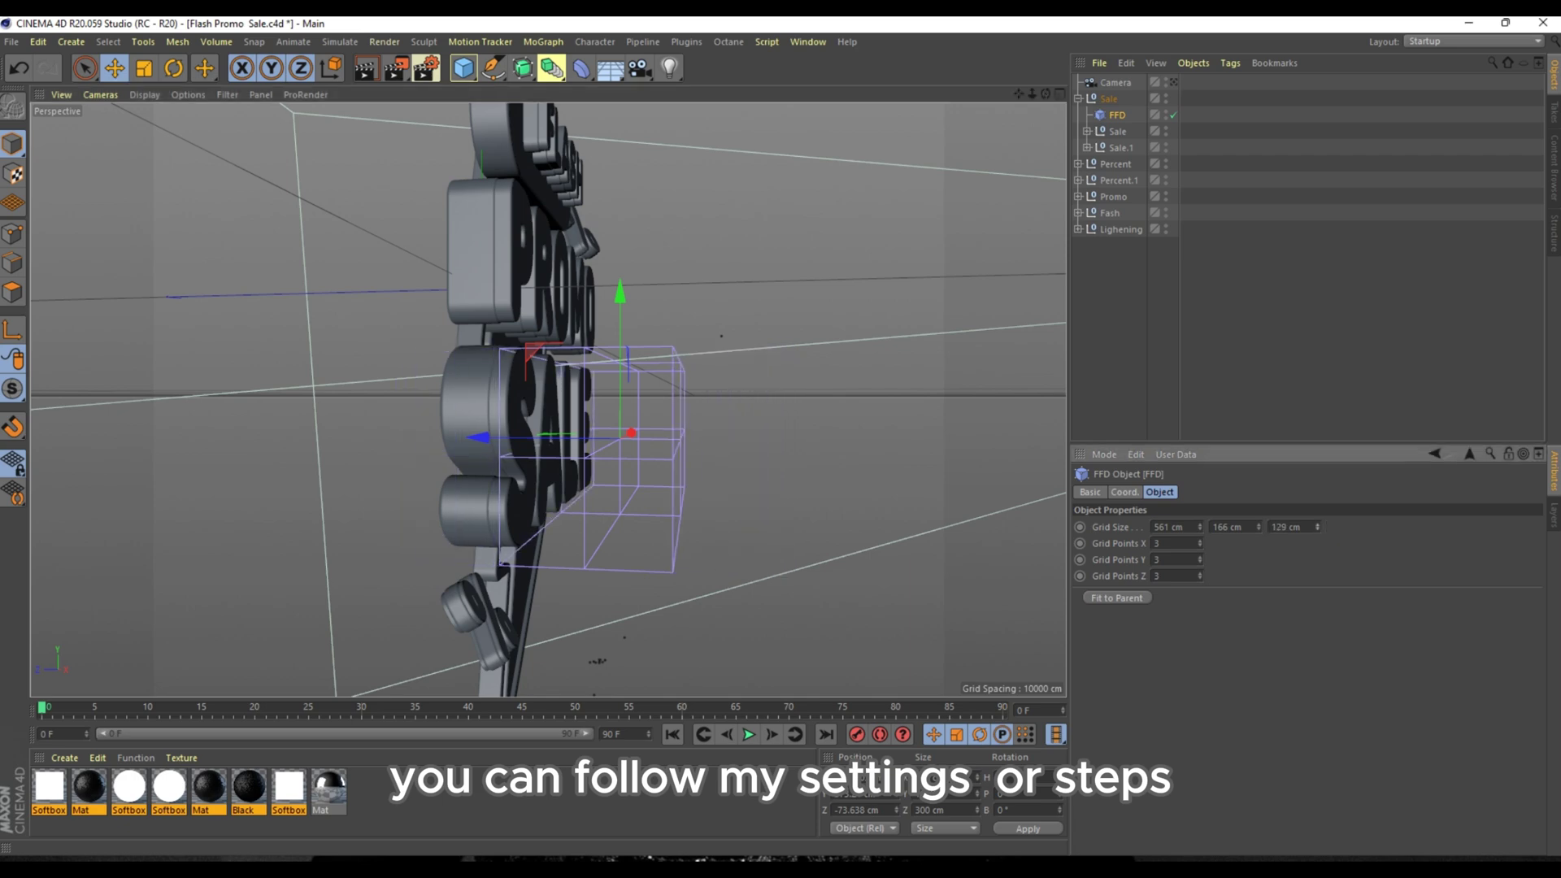
pyautogui.moveTo(1043, 98); pyautogui.dragTo(1067, 100)
pyautogui.moveTo(467, 440); pyautogui.dragTo(389, 437)
pyautogui.click(1314, 527)
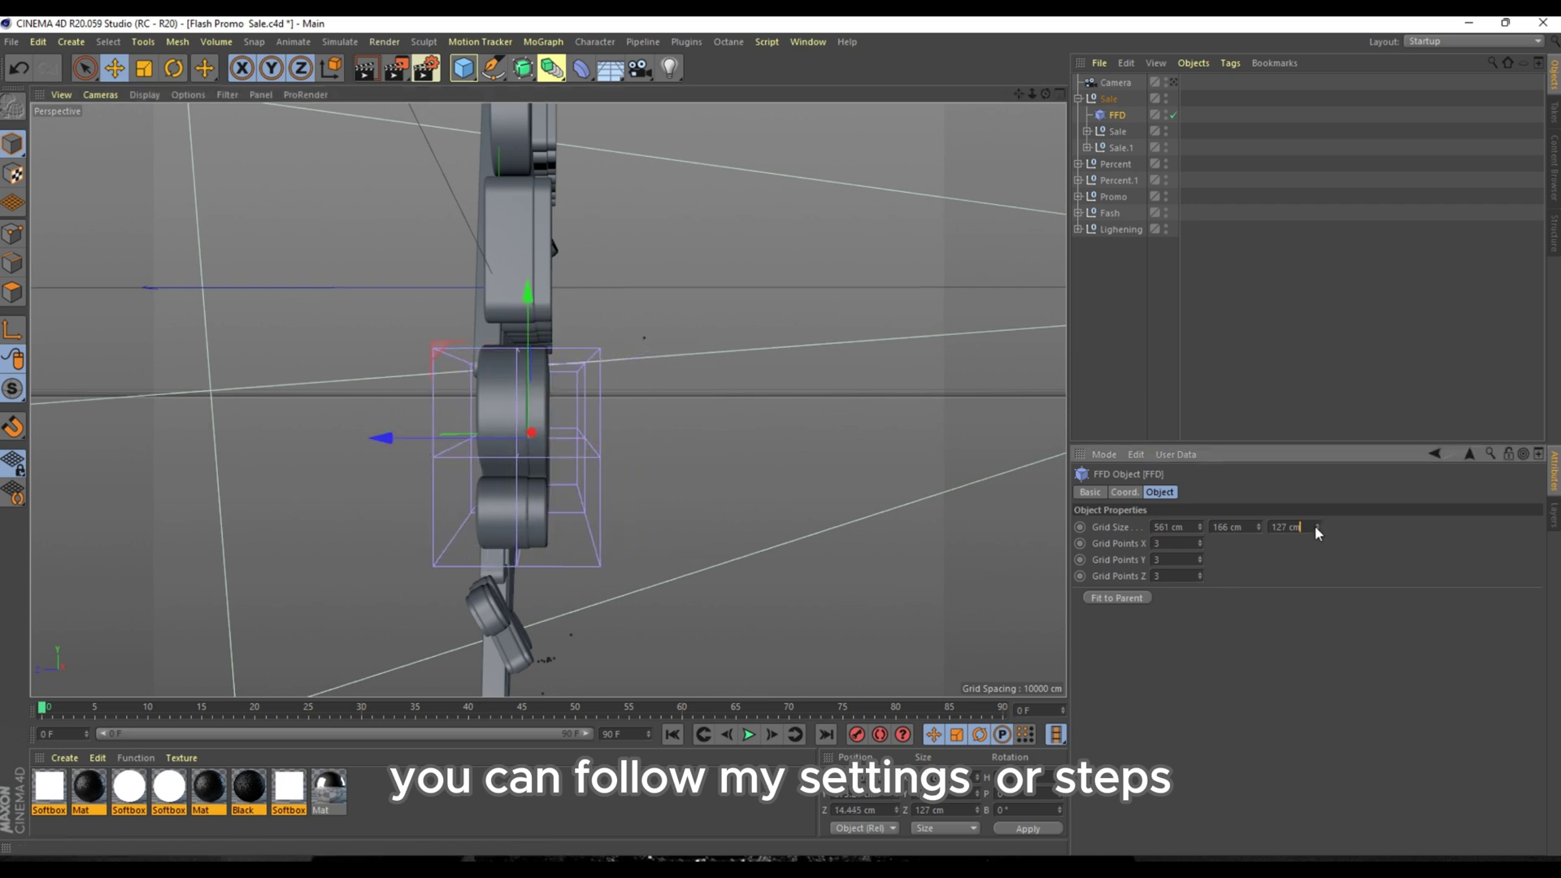
pyautogui.write('80')
pyautogui.press('Return')
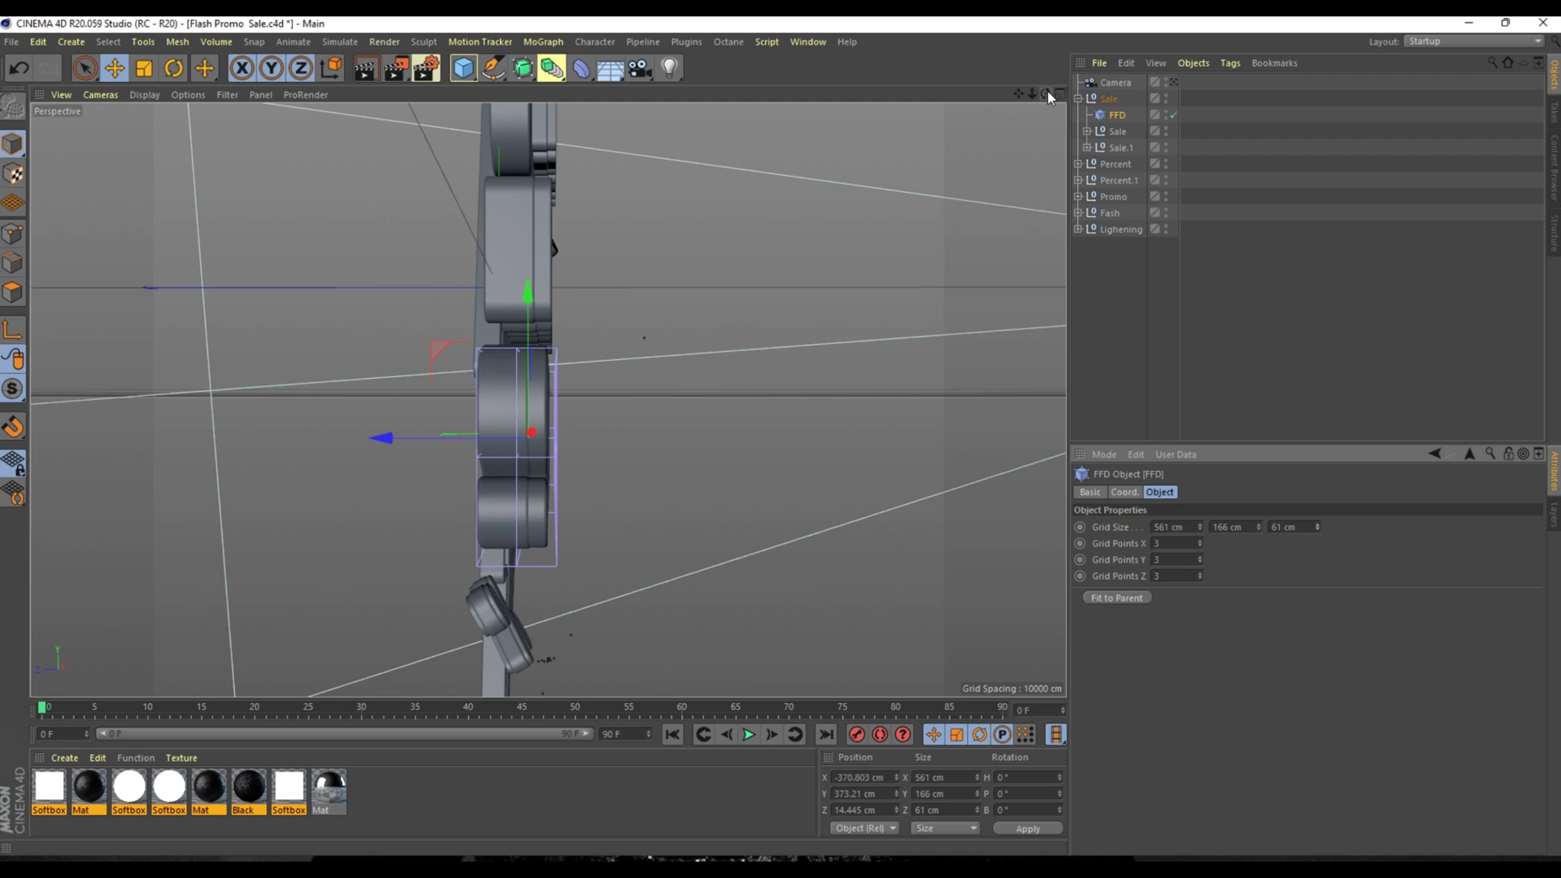
# Shift the FFD cage slightly in depth to about Z 20.5 cm and check its fit around SALE
pyautogui.moveTo(1046, 94); pyautogui.dragTo(1068, 87)
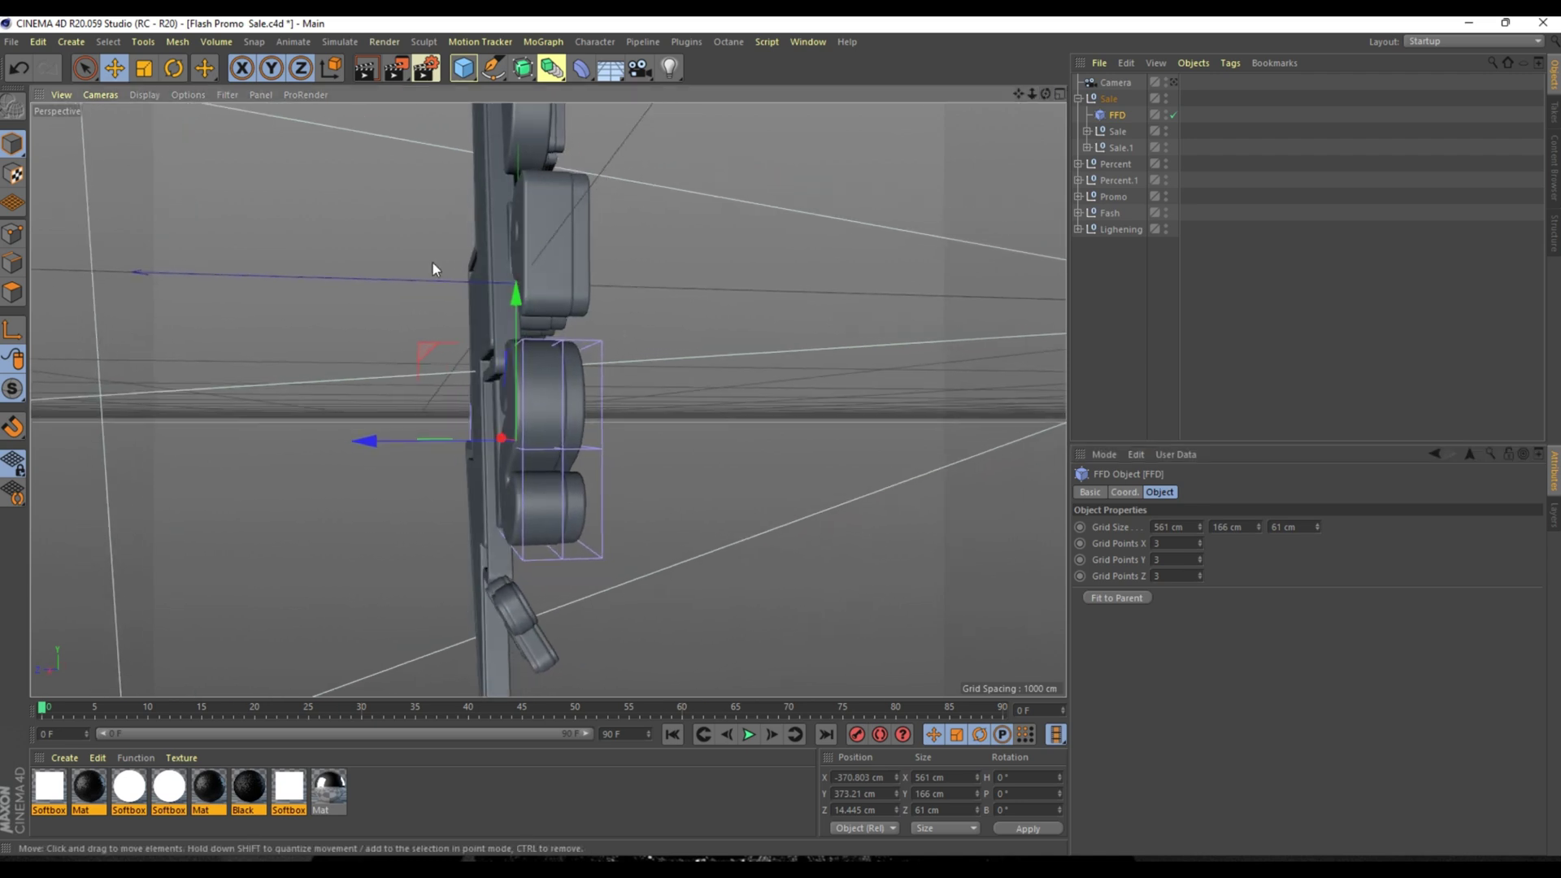
pyautogui.moveTo(374, 436); pyautogui.dragTo(370, 442)
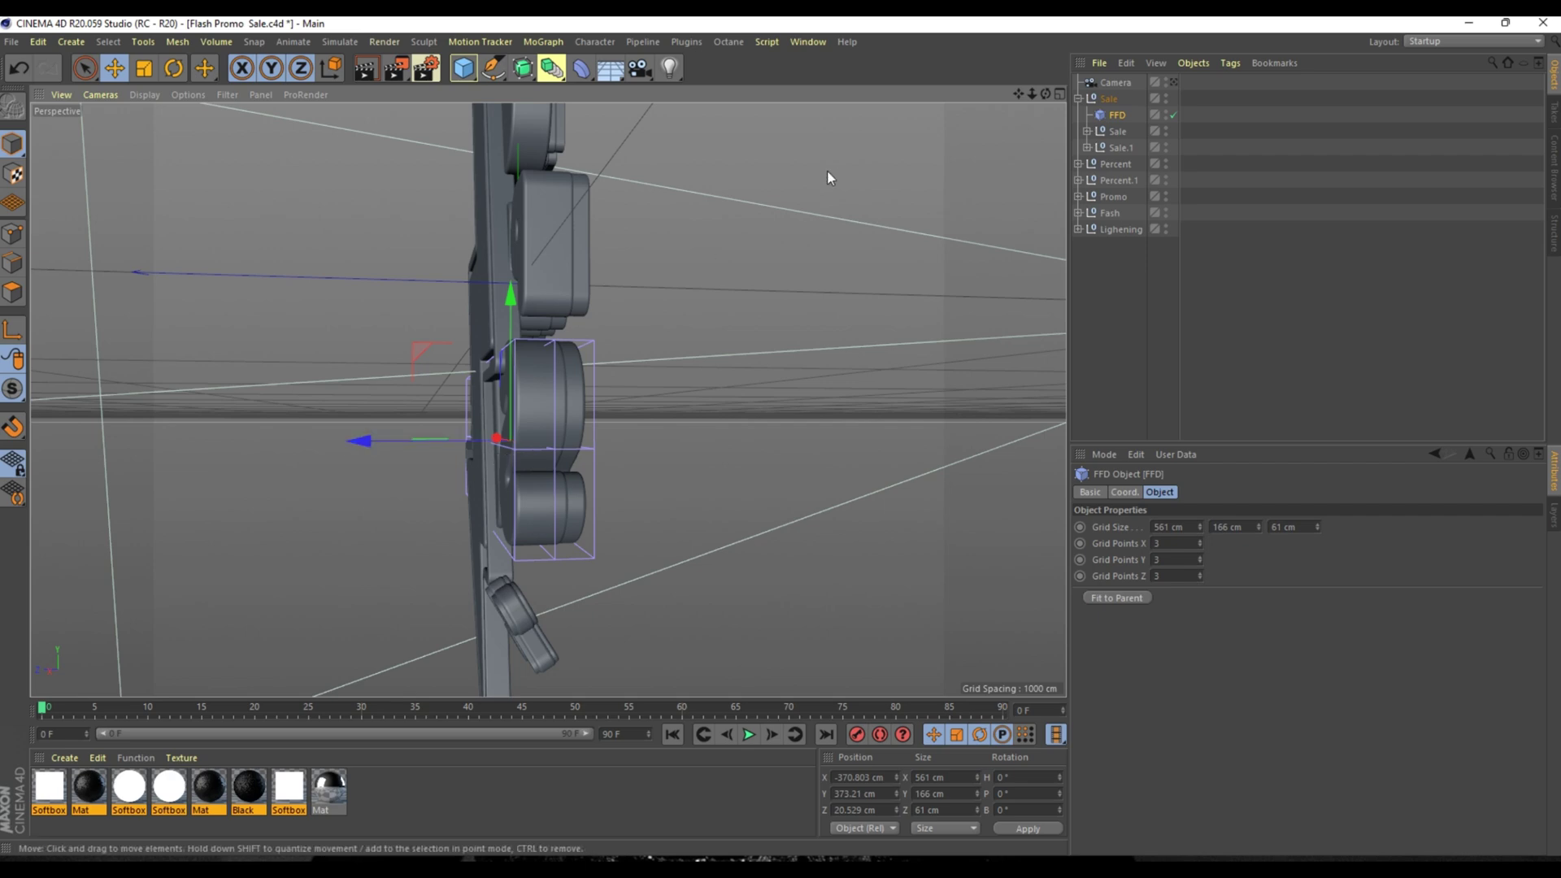
pyautogui.moveTo(1046, 94); pyautogui.dragTo(951, 99)
pyautogui.keyDown('alt'); pyautogui.moveTo(548, 399); pyautogui.dragTo(369, 382); pyautogui.keyUp('alt')
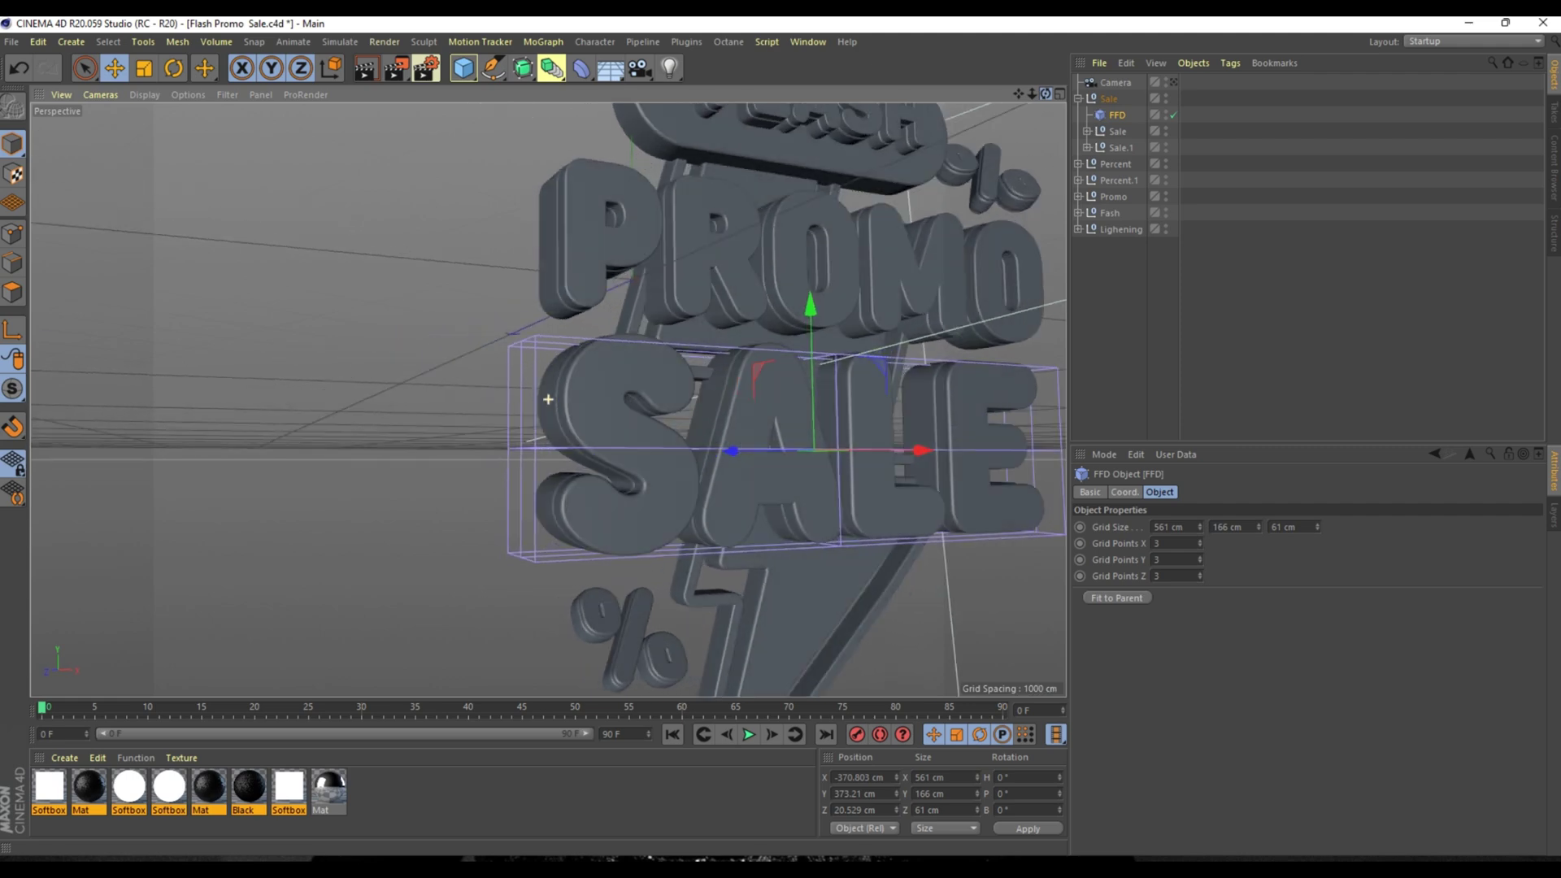
pyautogui.scroll(-5, 204, 407)
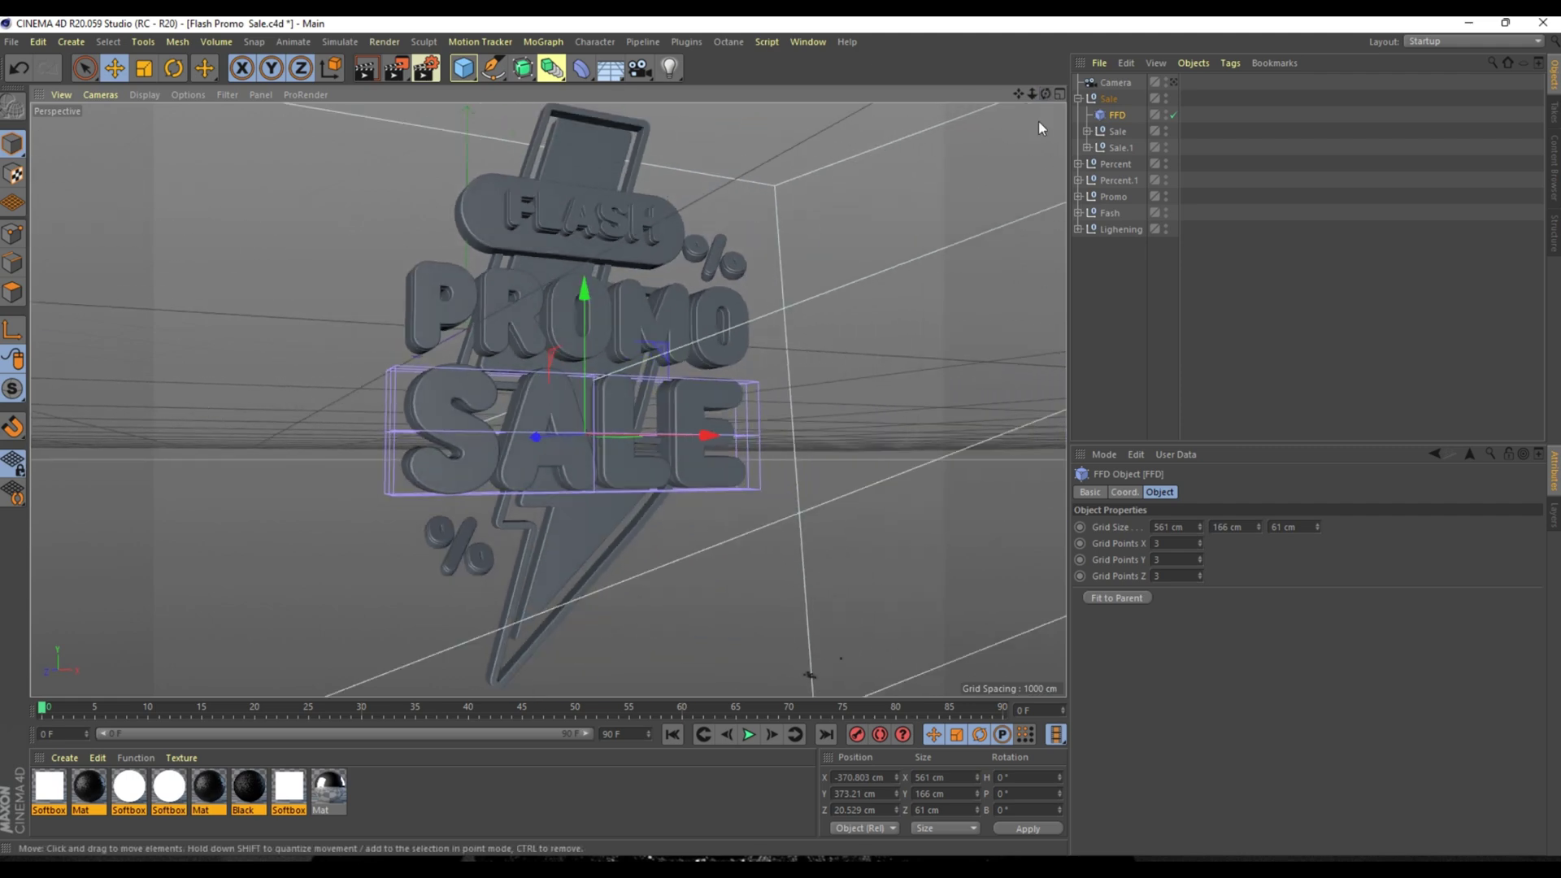
# Increase the FFD grid height to 198 cm and raise the cage to about Y 381 cm around the SALE letters
pyautogui.moveTo(1045, 94); pyautogui.dragTo(984, 99)
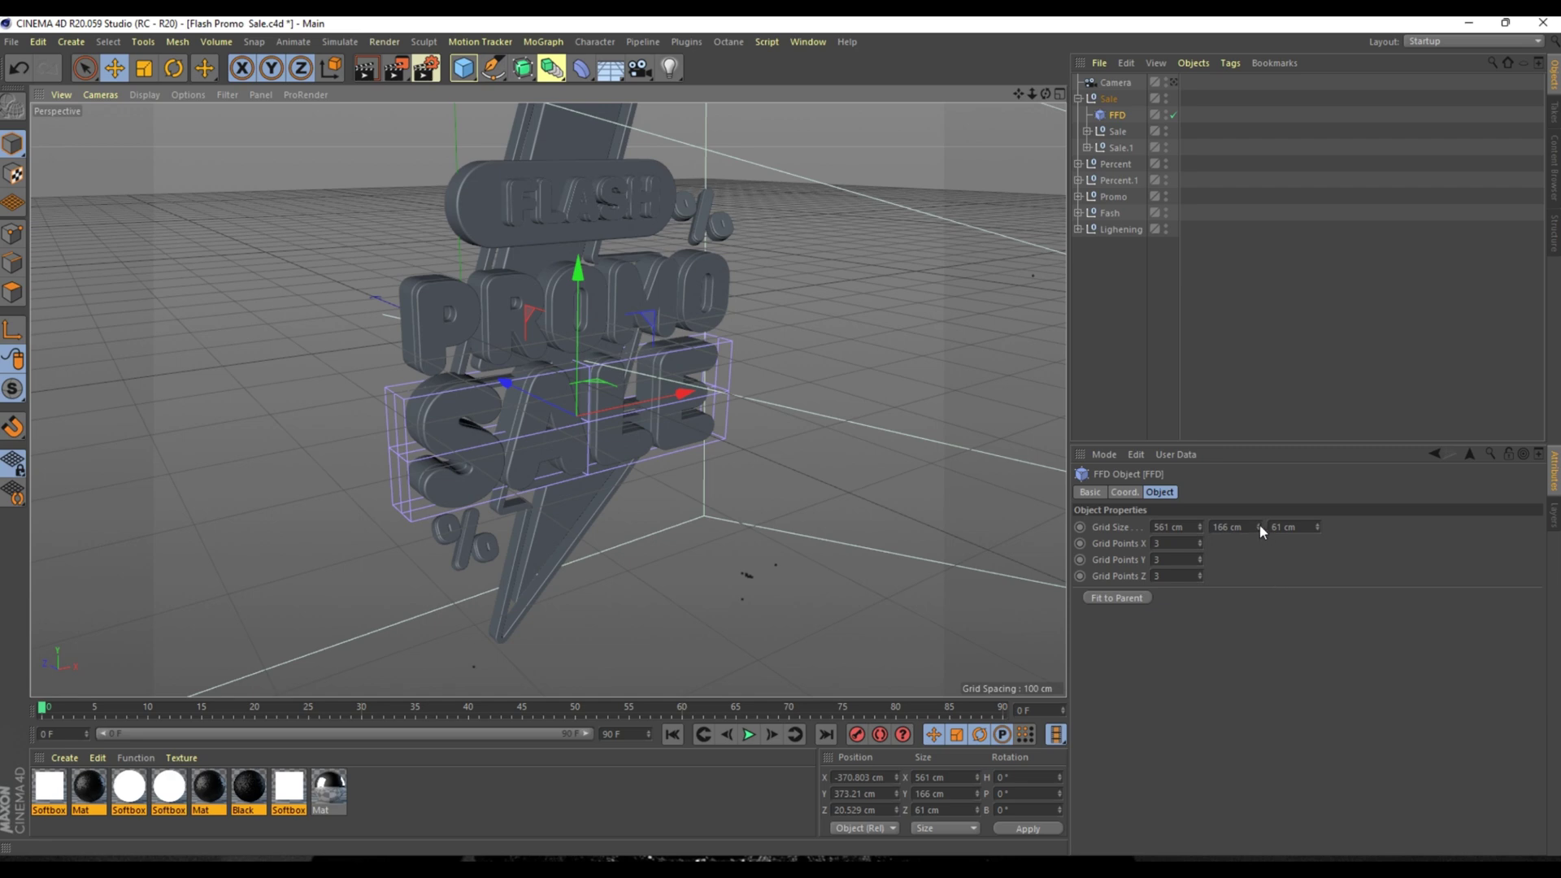
pyautogui.moveTo(1258, 526); pyautogui.dragTo(1258, 507)
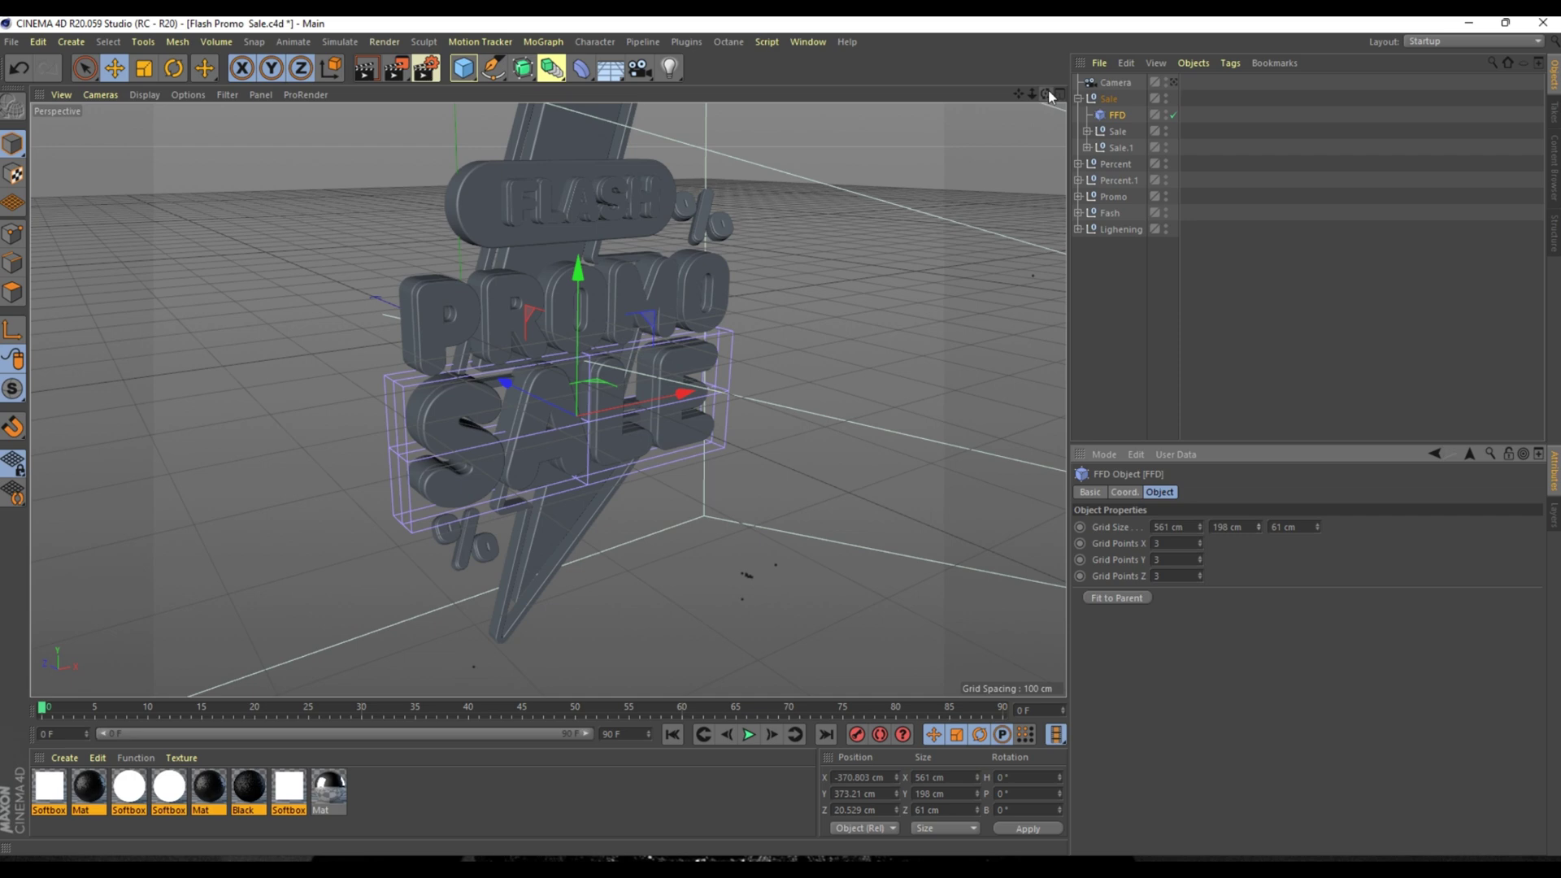
pyautogui.moveTo(1047, 94)
pyautogui.mouseDown()
pyautogui.moveTo(1007, 114)
pyautogui.moveTo(1012, 178)
pyautogui.moveTo(1034, 113)
pyautogui.mouseUp()
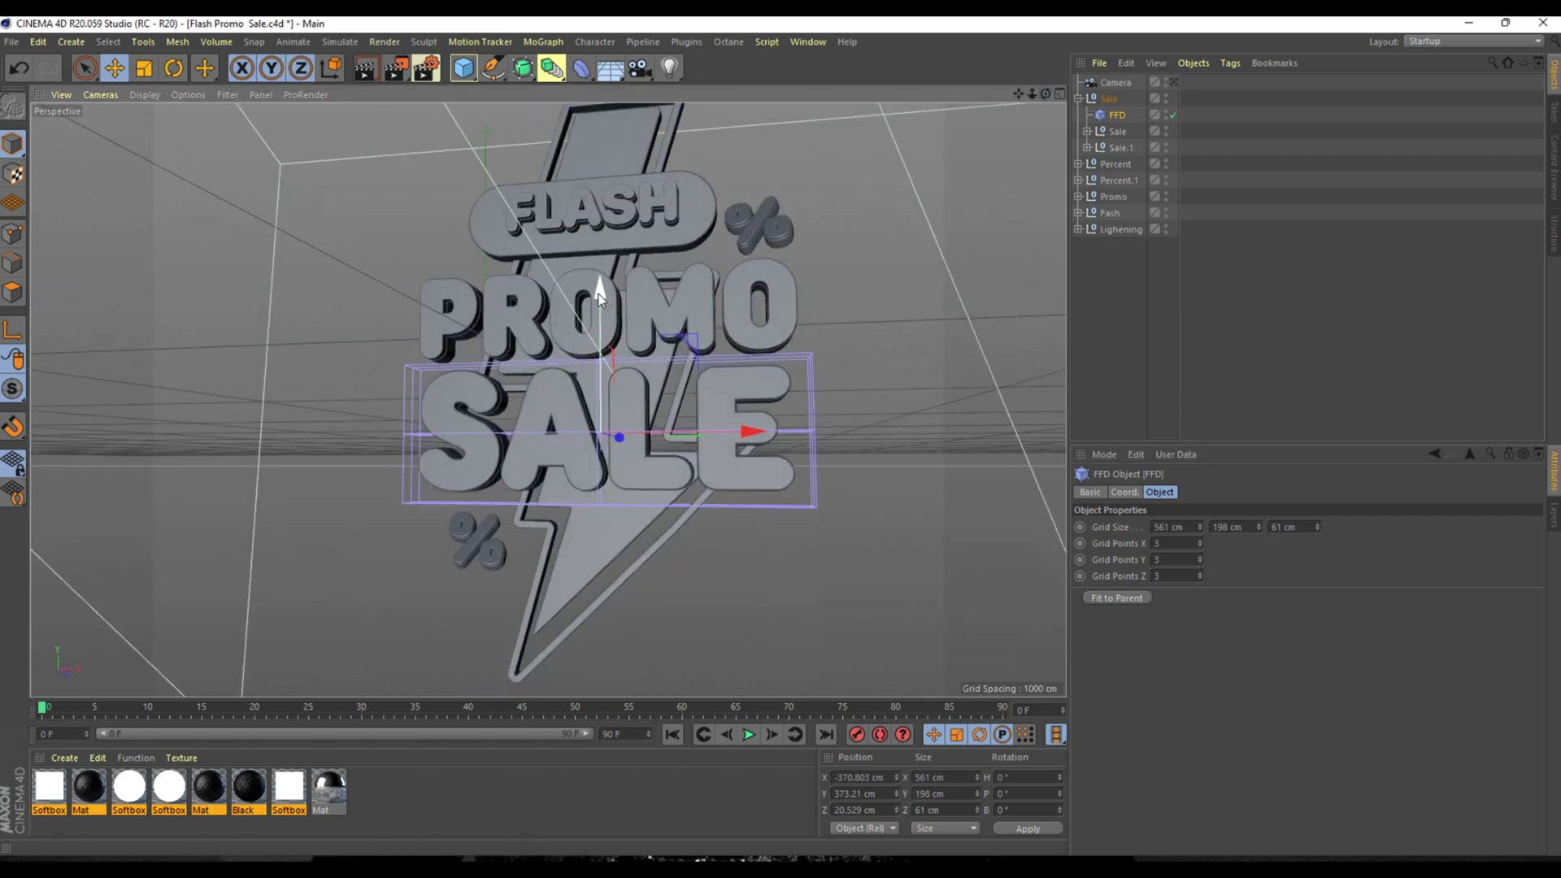
pyautogui.moveTo(597, 278); pyautogui.dragTo(598, 271)
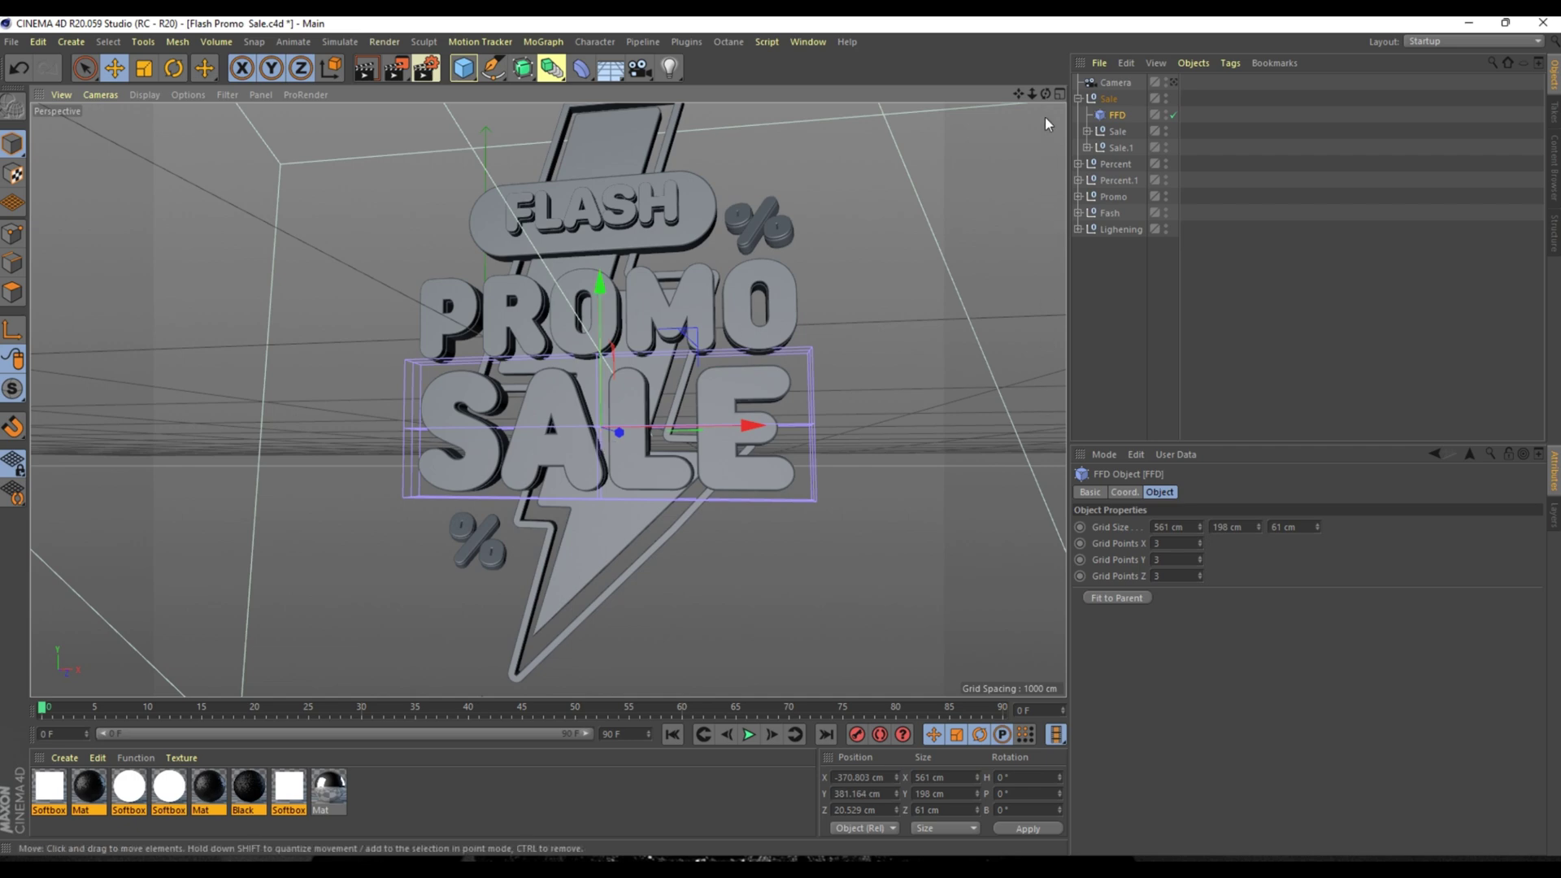
# Set the FFD grid points to 2 in X and 2 in Z
pyautogui.moveTo(1044, 95); pyautogui.dragTo(1093, 101)
pyautogui.moveTo(959, 98); pyautogui.dragTo(1049, 108)
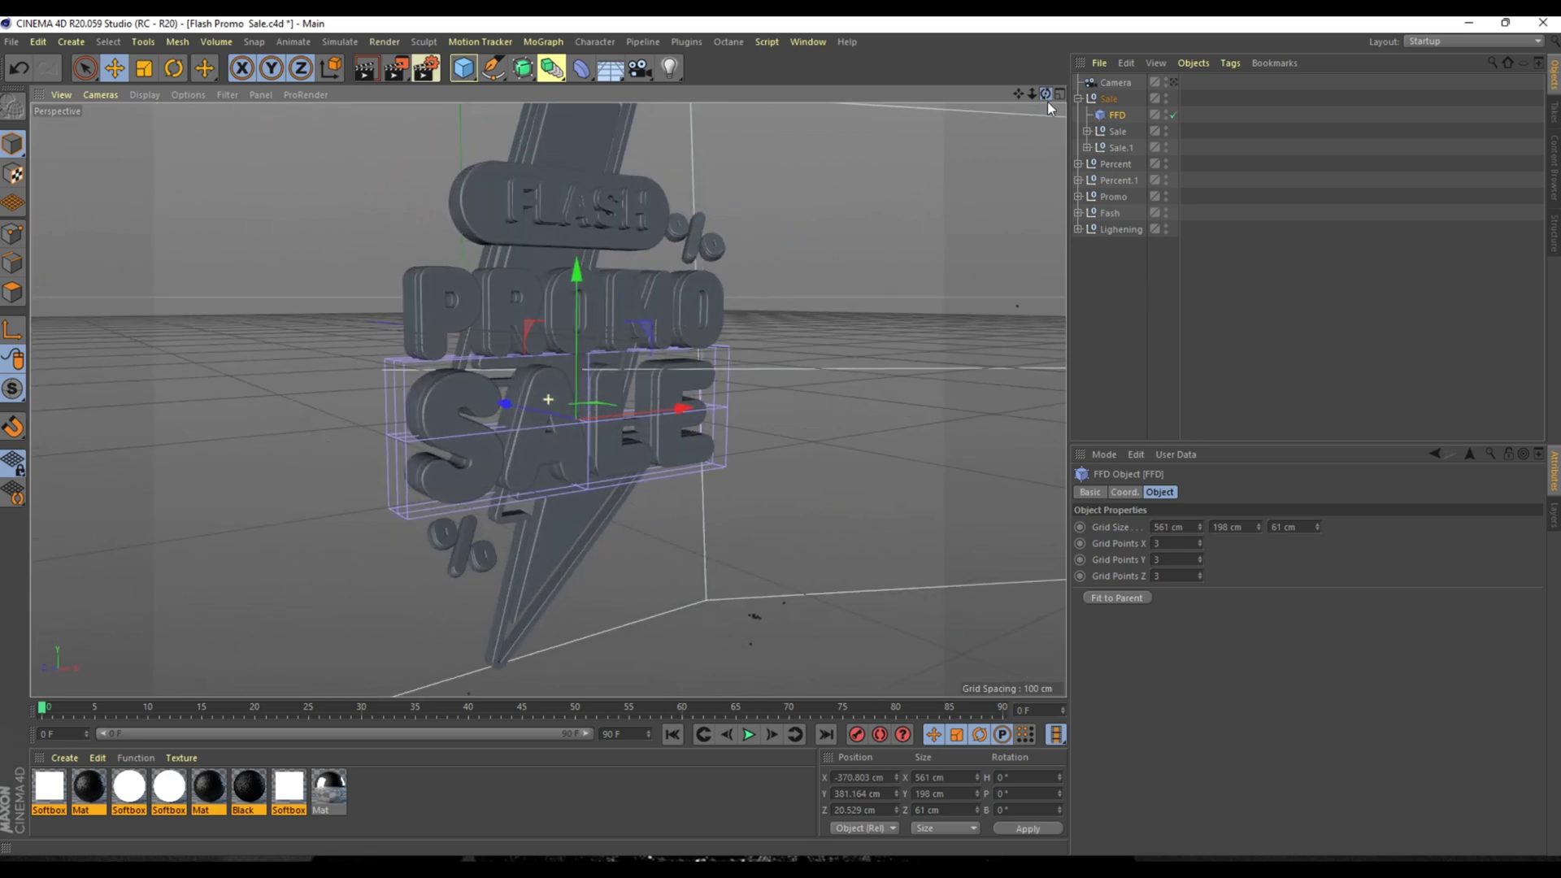
pyautogui.click(1174, 543)
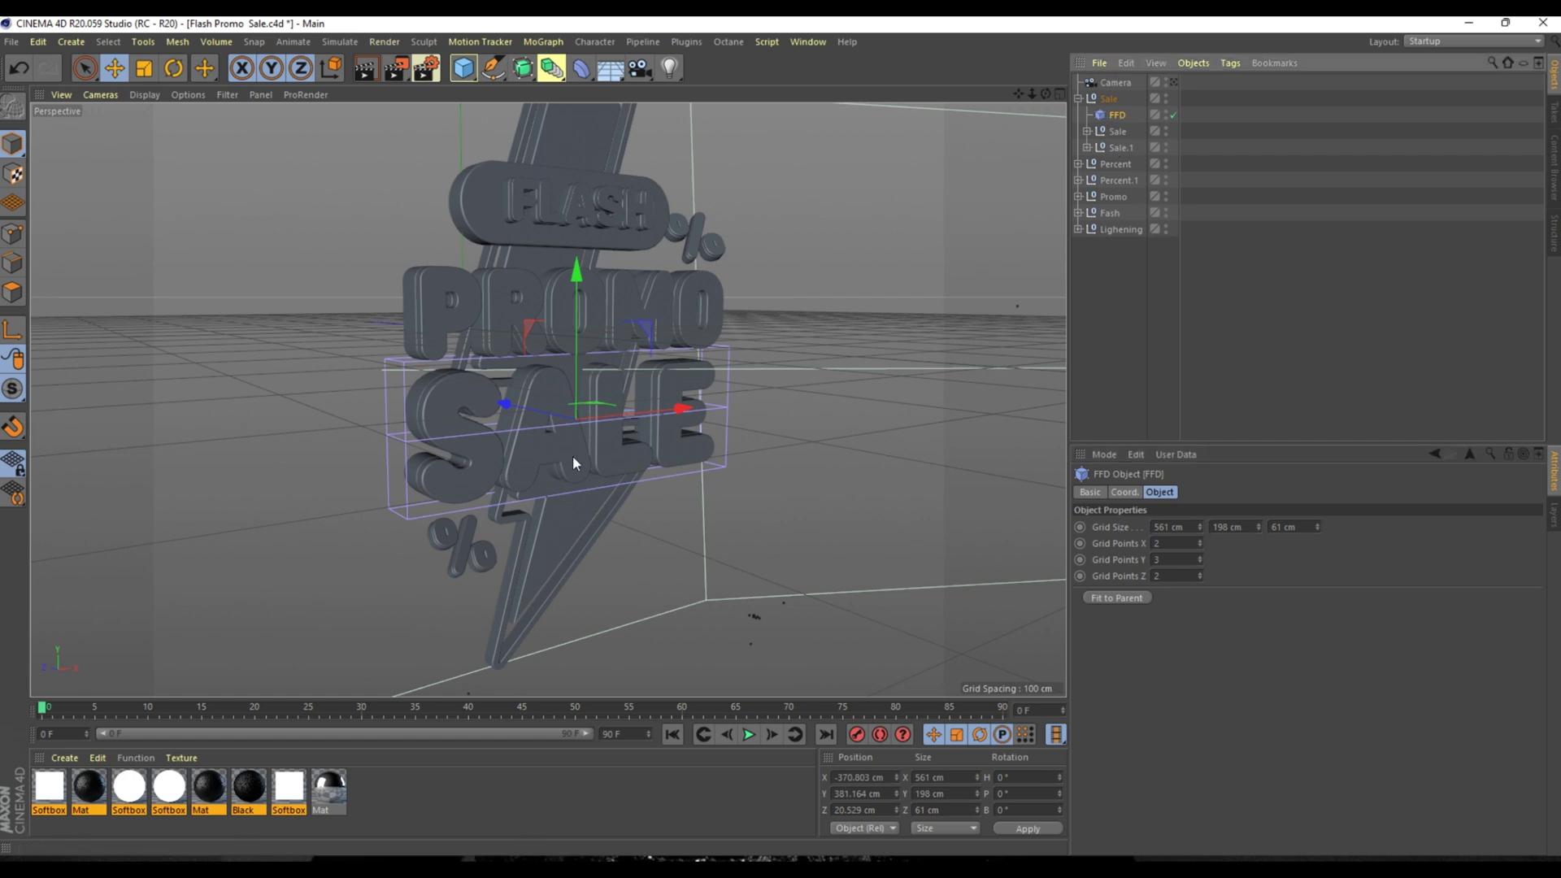
# Select the FFD cage's front middle points in point mode and push them forward to about Z -75 cm so SALE bulges
pyautogui.scroll(3, 572, 456)
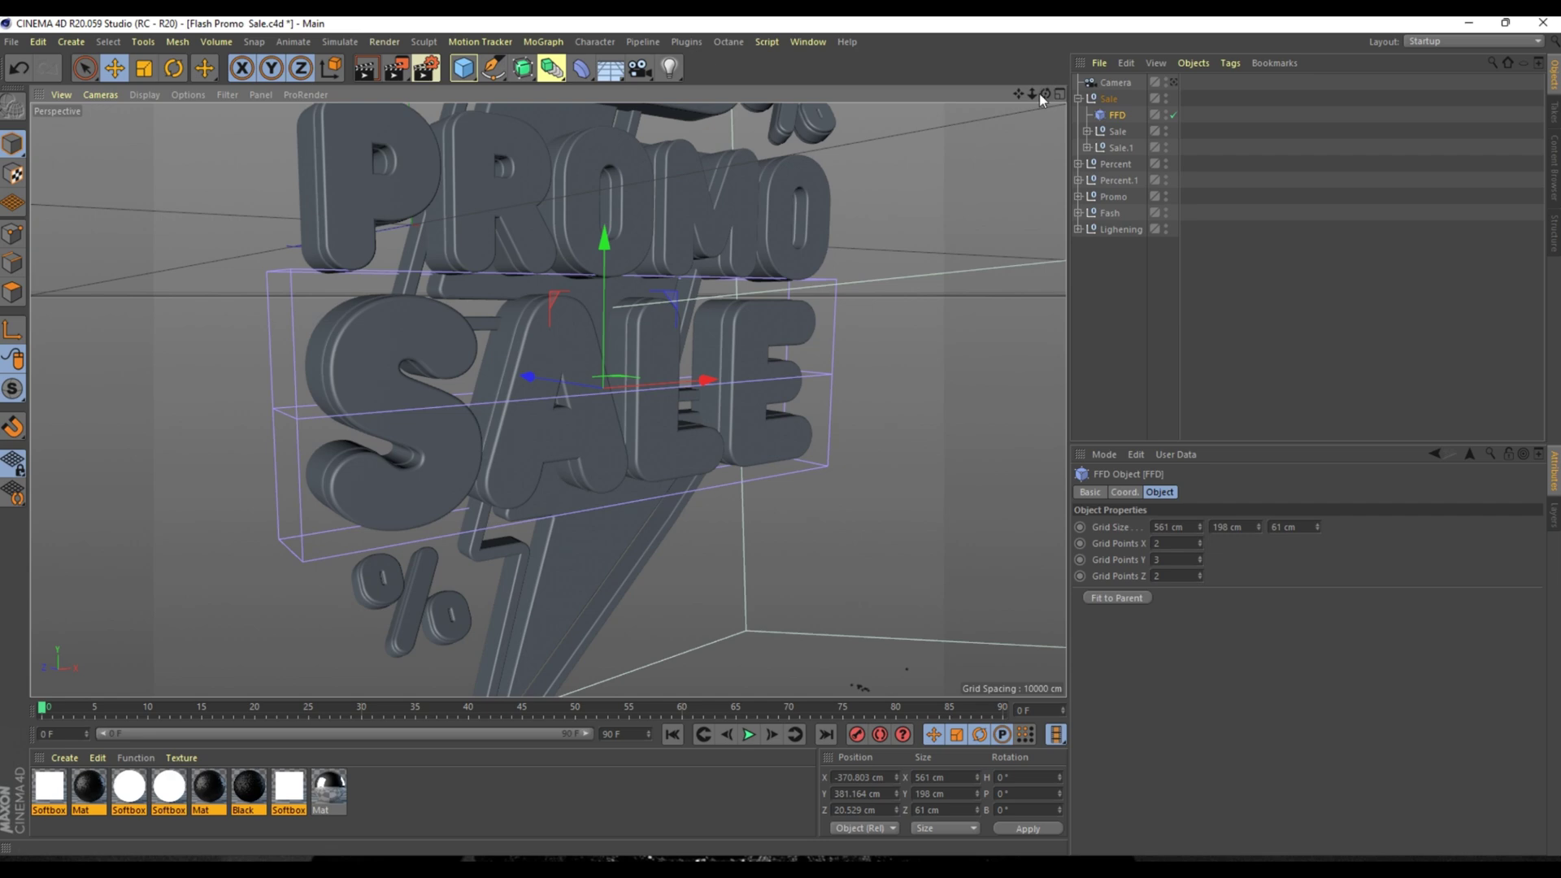
pyautogui.moveTo(1043, 93); pyautogui.dragTo(846, 99)
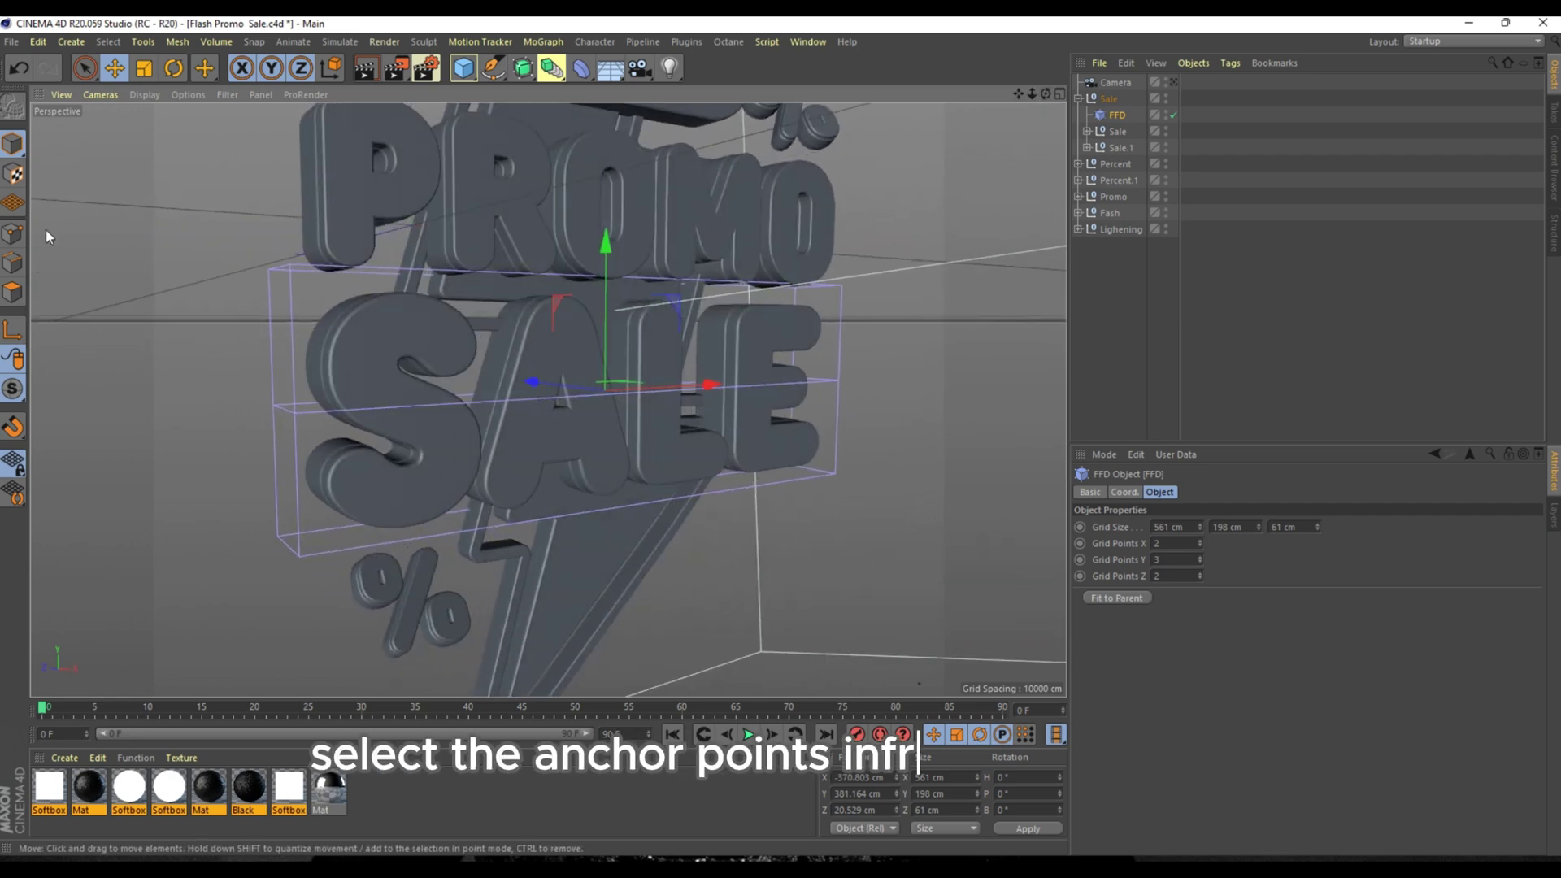
pyautogui.click(12, 234)
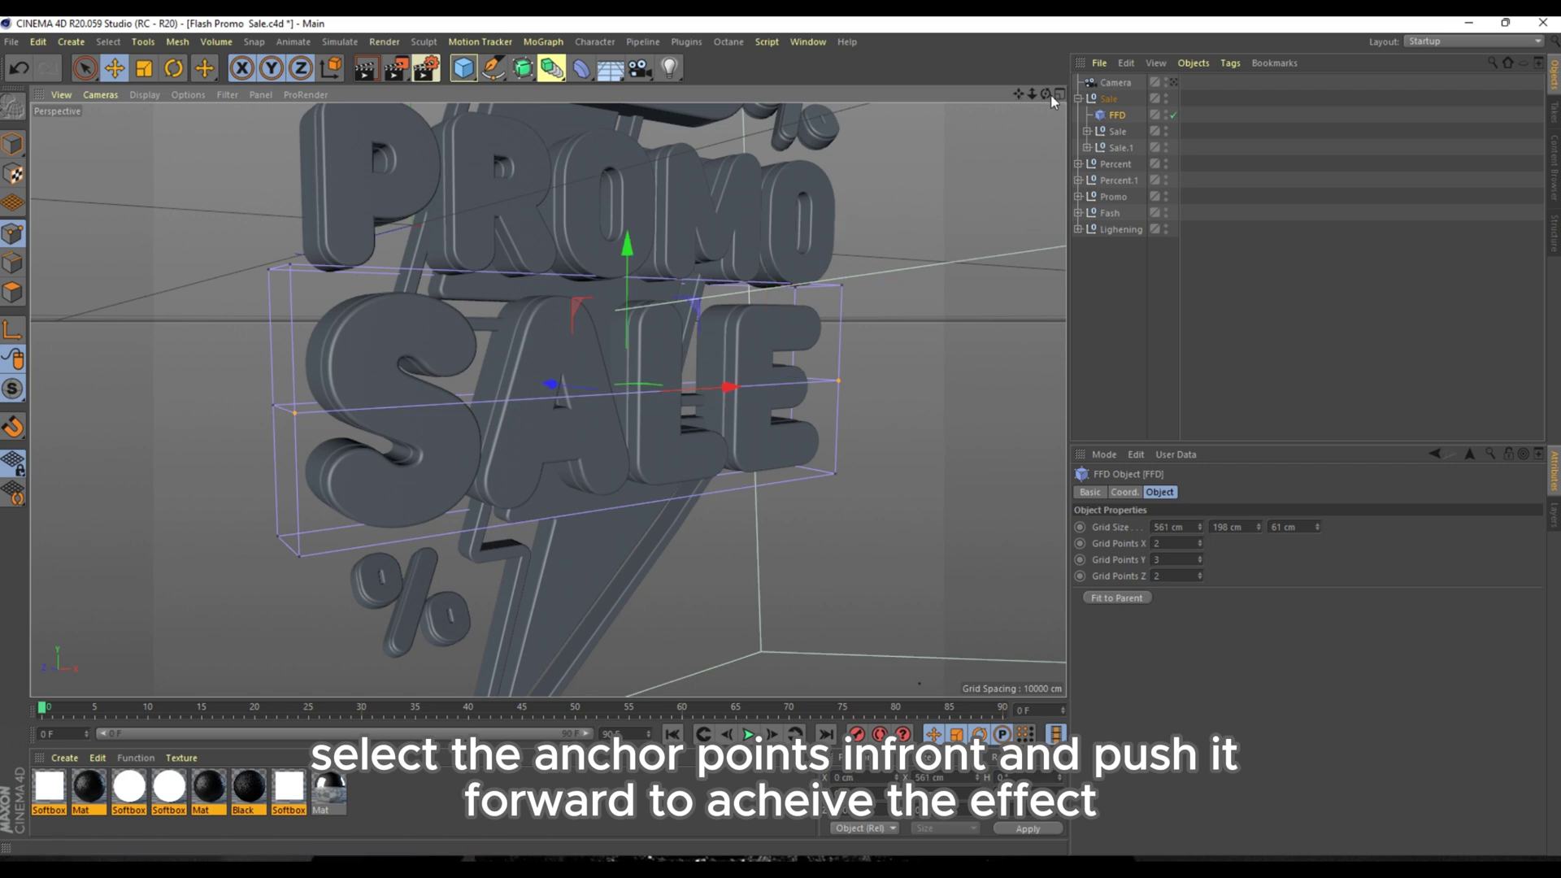
pyautogui.moveTo(1047, 93); pyautogui.dragTo(906, 104)
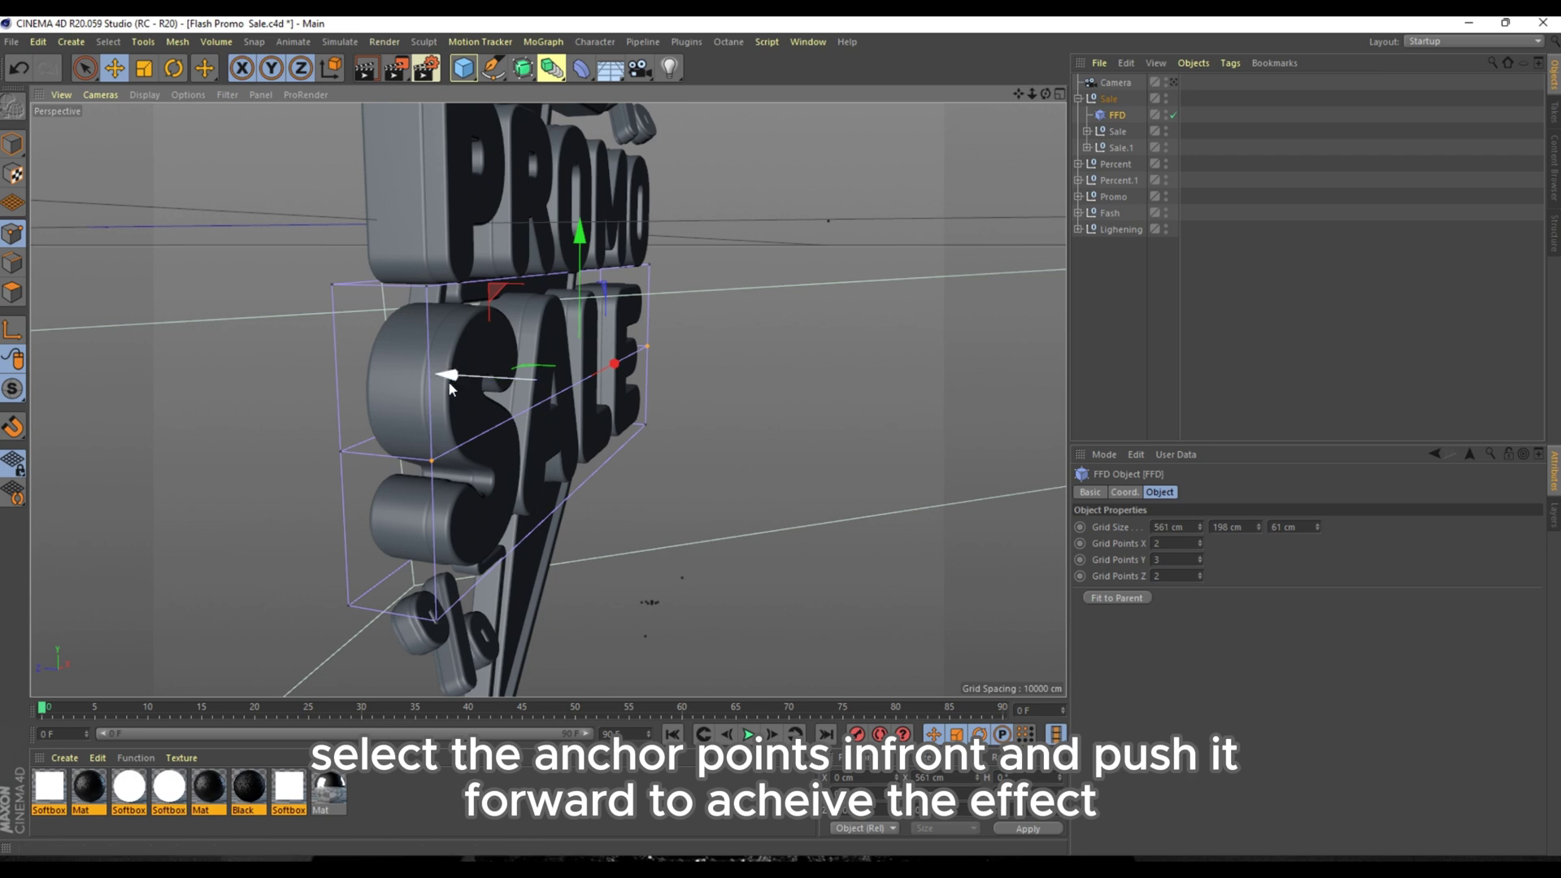
pyautogui.moveTo(452, 380); pyautogui.dragTo(498, 384)
pyautogui.moveTo(1046, 95); pyautogui.dragTo(884, 109)
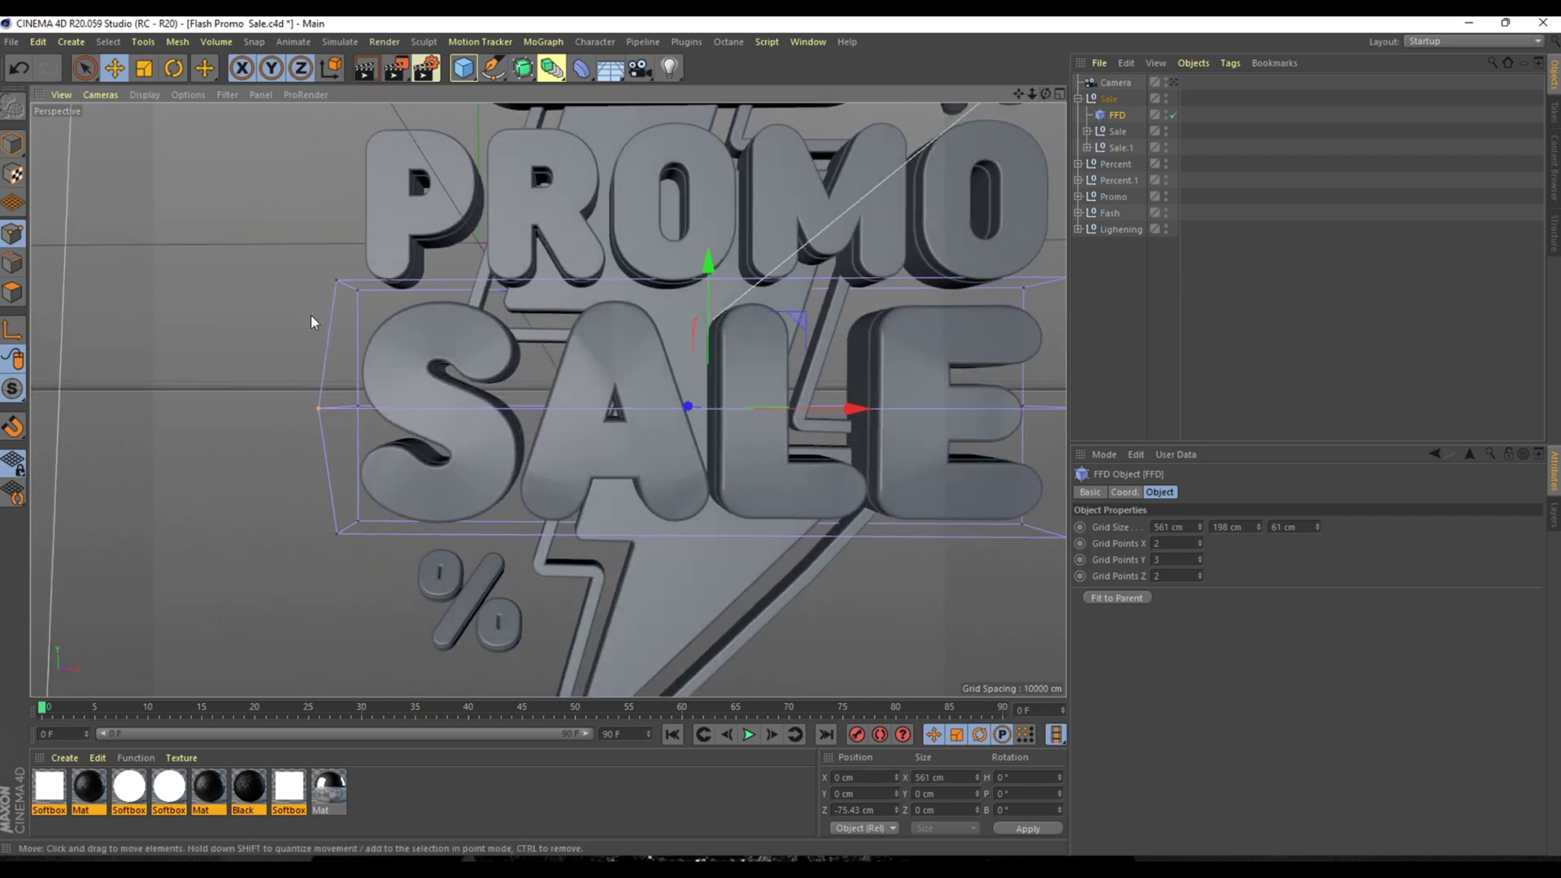
# Pull the selected front middle points of the SALE cage slightly further forward to strengthen the bulge
pyautogui.scroll(-4, 290, 319)
pyautogui.moveTo(1048, 94); pyautogui.dragTo(845, 109)
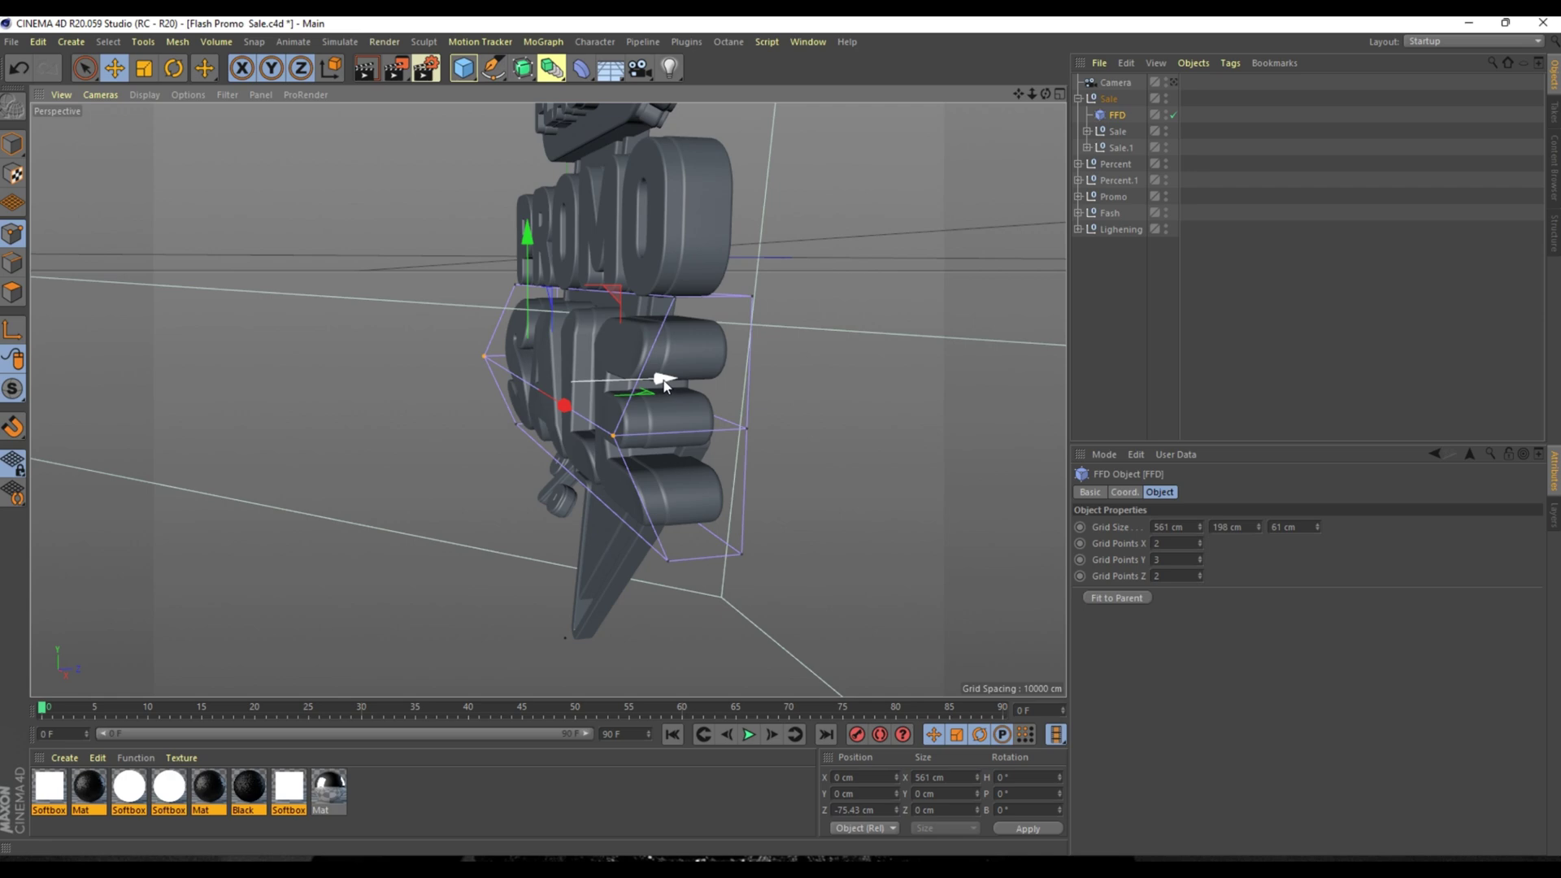
pyautogui.moveTo(664, 383); pyautogui.dragTo(646, 382)
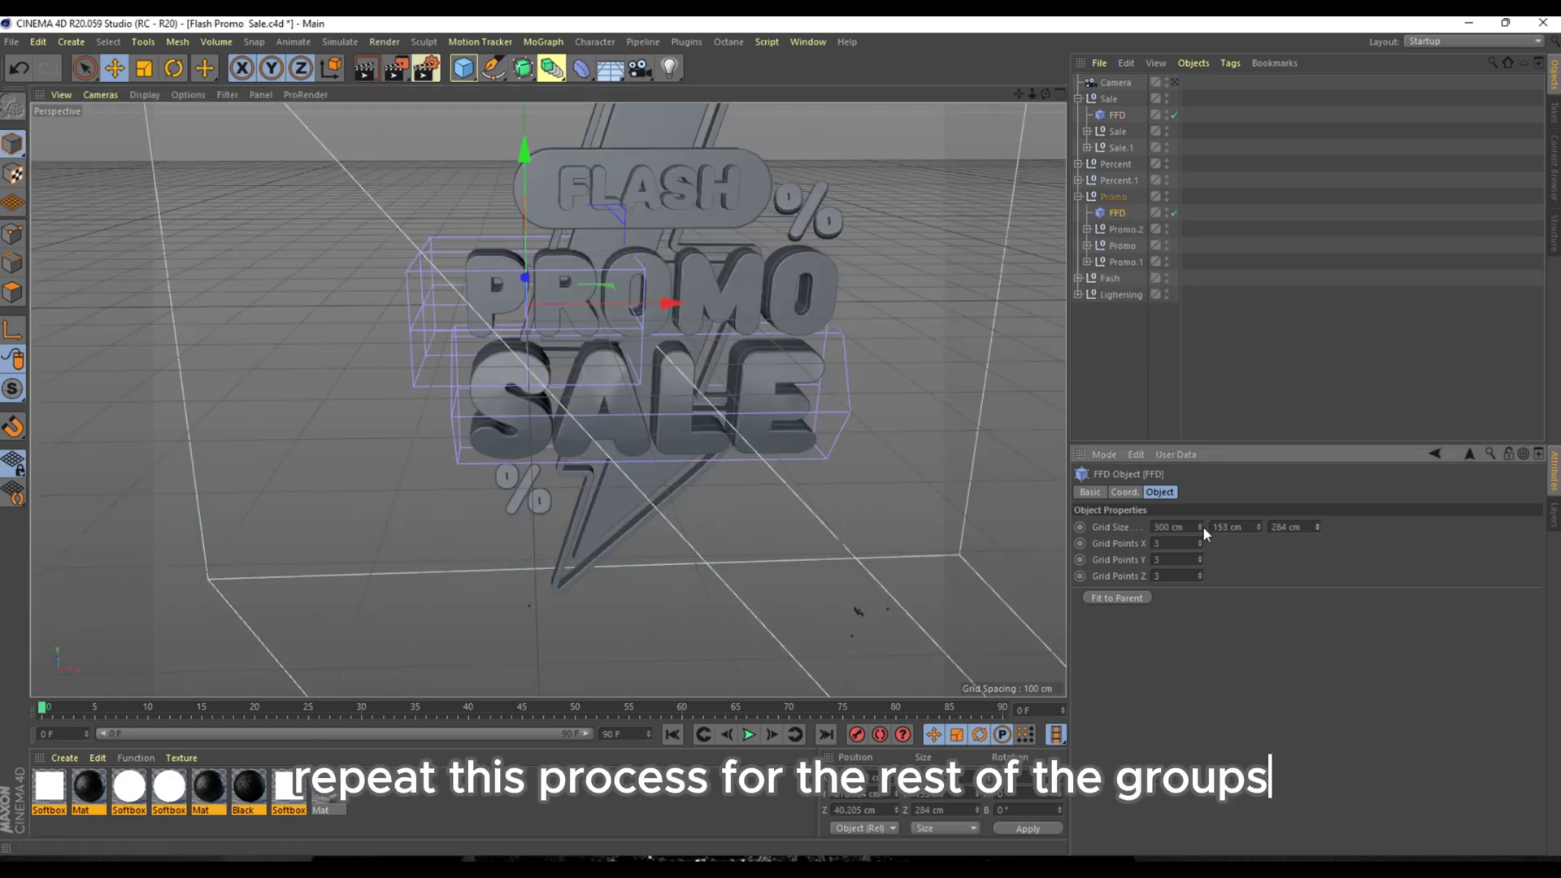
# Apply the same FFD bulge to the Promo, Flash, lightning and both percent groups, rotating the percent sign's cage to match its tilt
pyautogui.moveTo(1046, 93); pyautogui.dragTo(1046, 93)
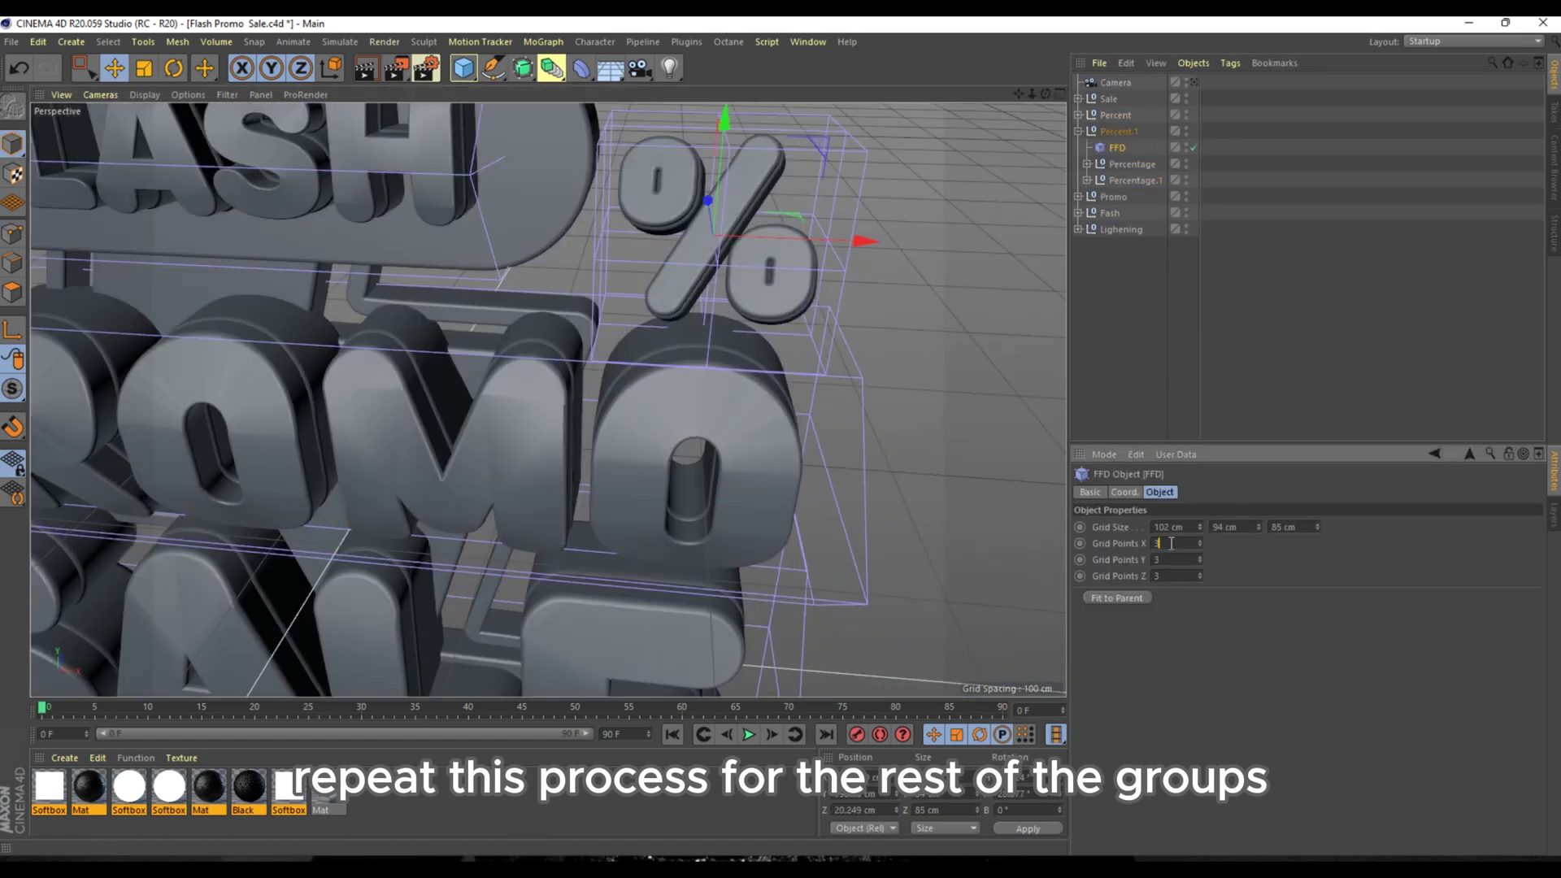
pyautogui.press('r')
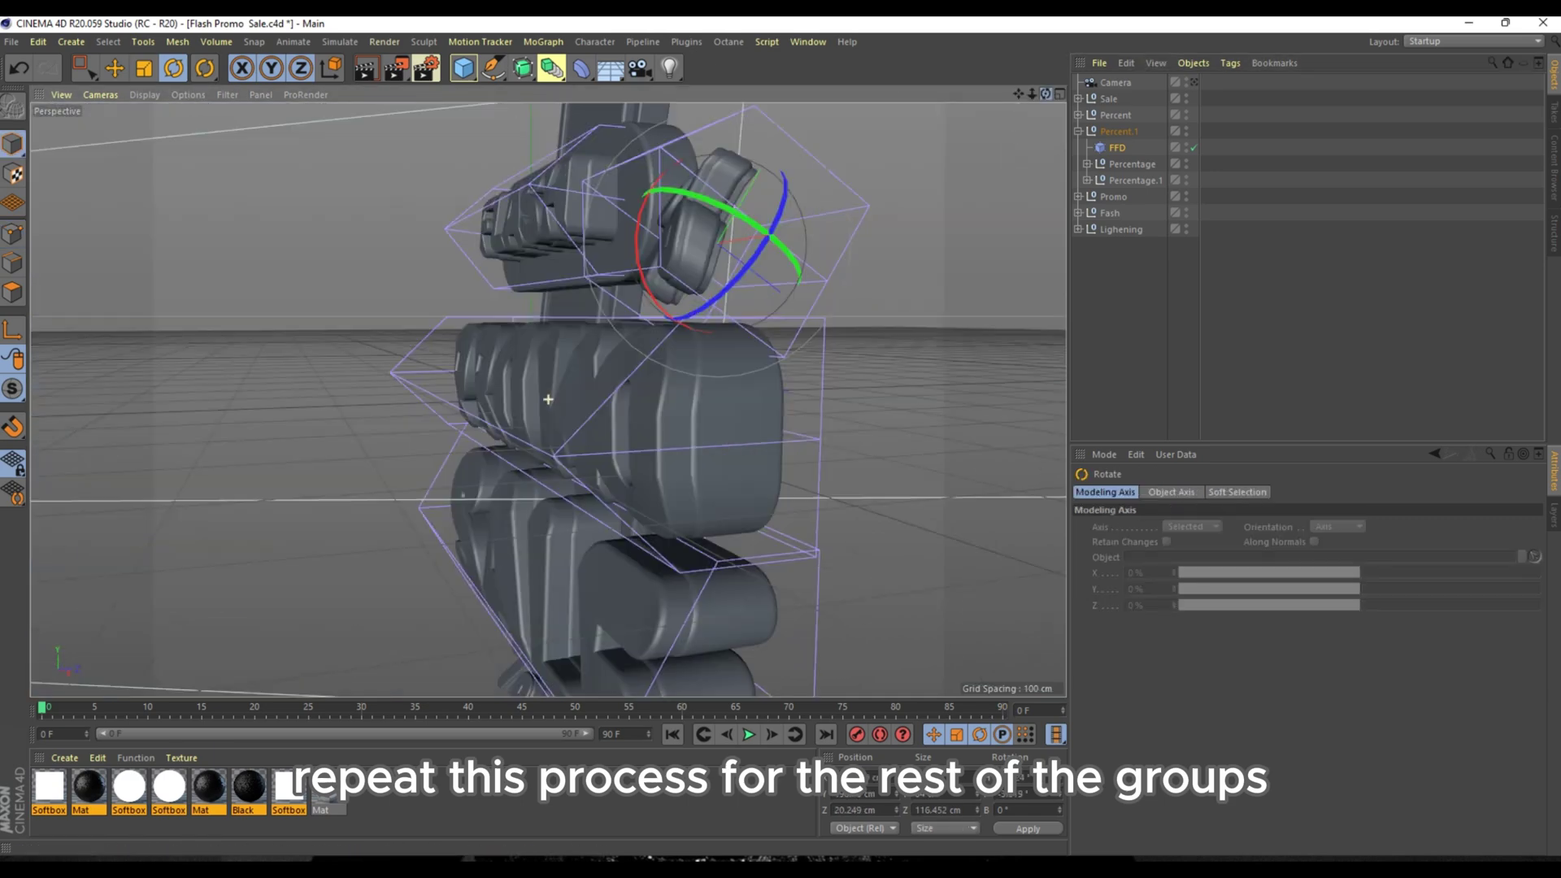
pyautogui.moveTo(445, 480); pyautogui.dragTo(456, 455)
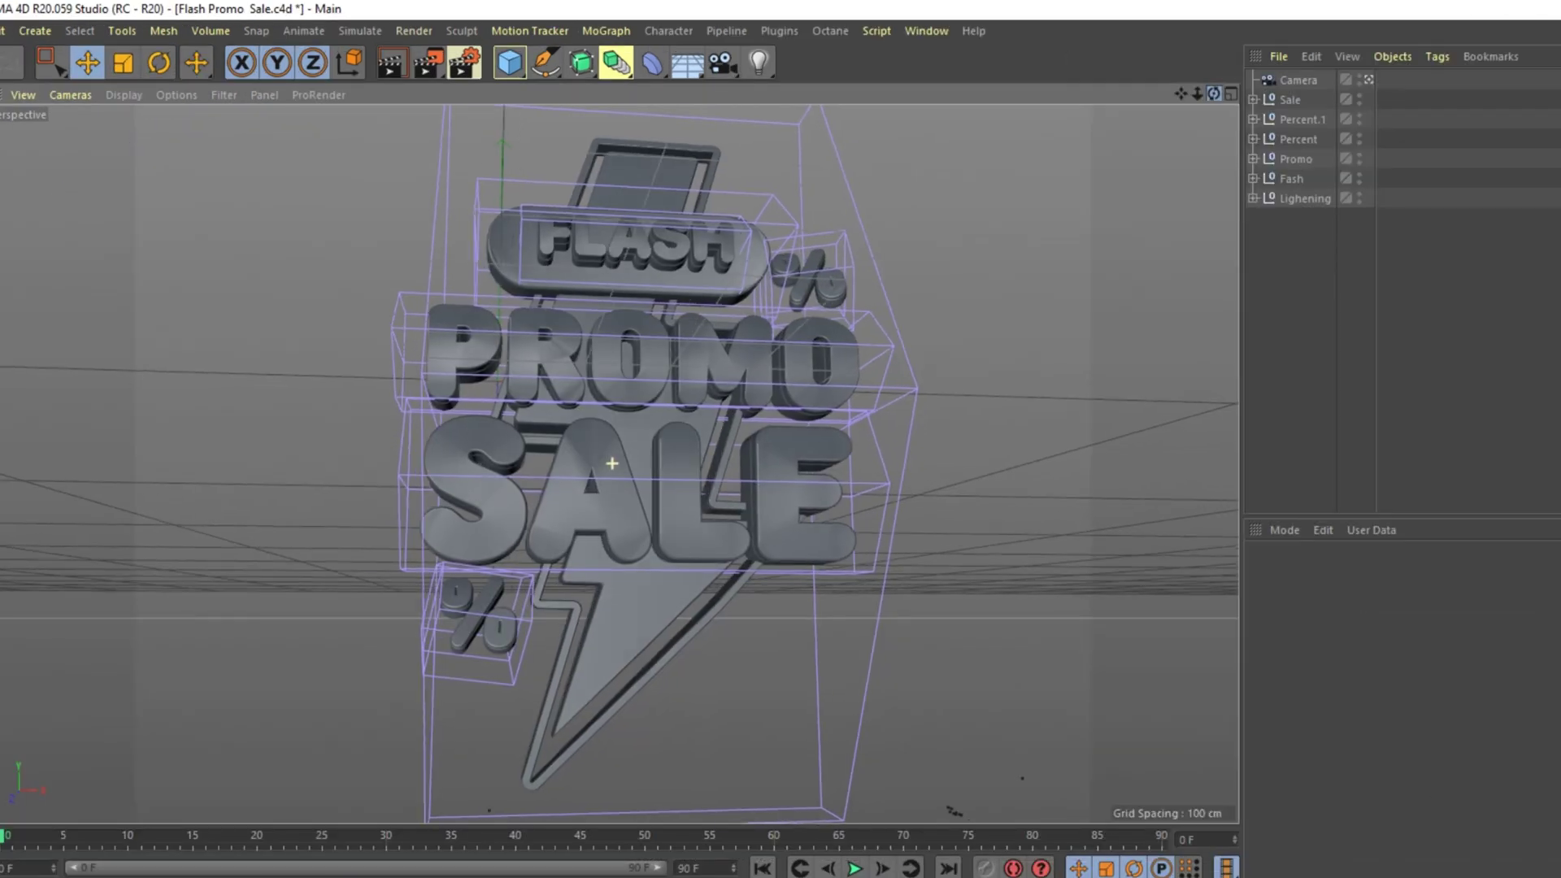
# Inspect the bulged flash promo sale design from the side and the front
pyautogui.keyDown('alt'); pyautogui.moveTo(612, 463); pyautogui.dragTo(709, 475); pyautogui.keyUp('alt')
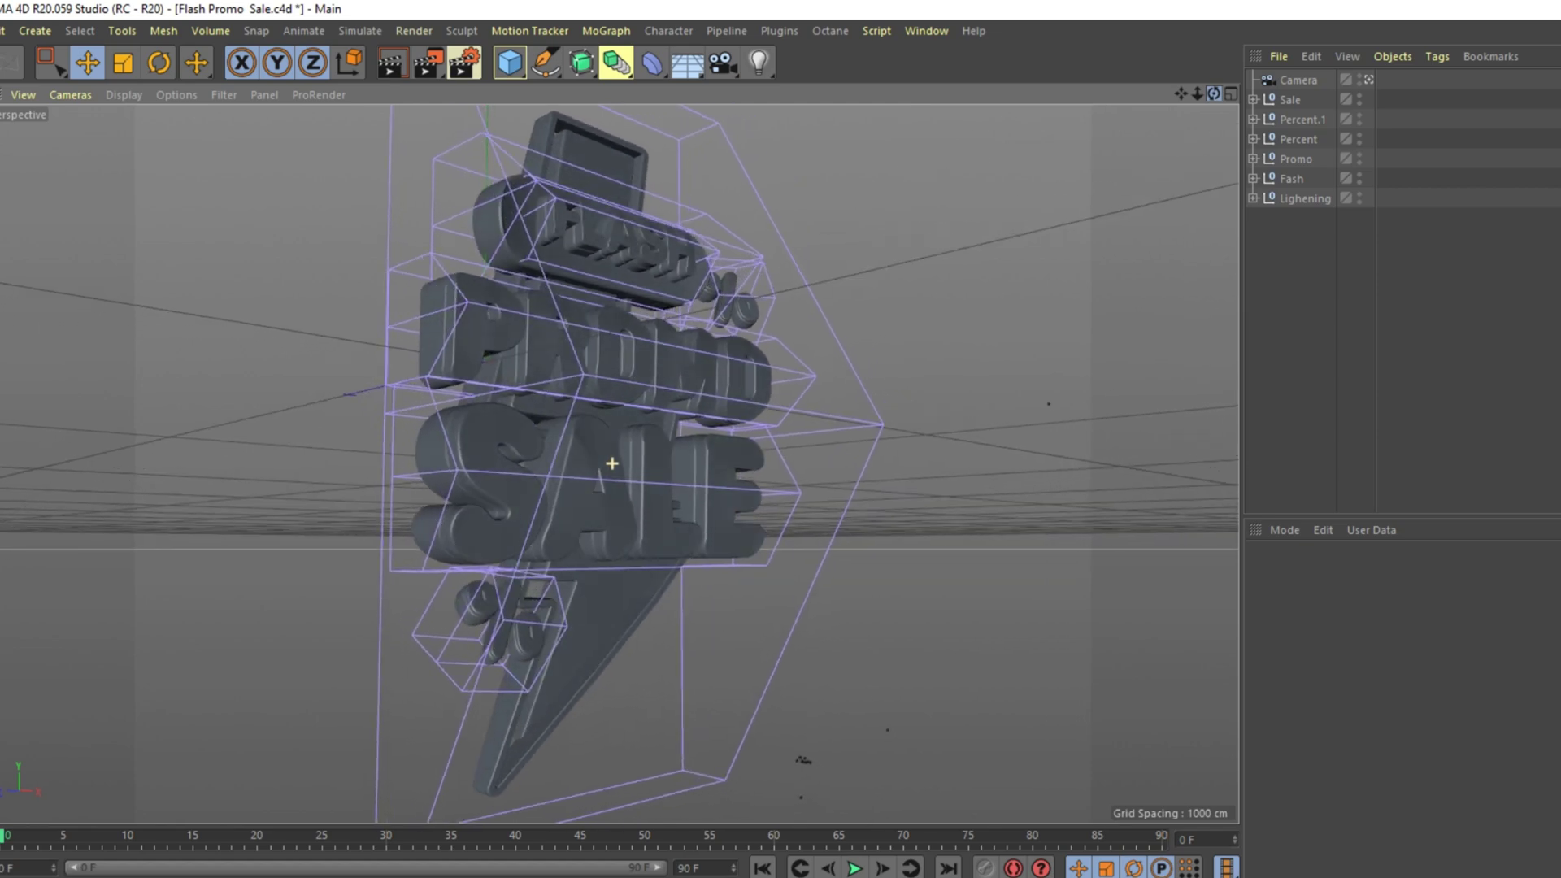
pyautogui.moveTo(1214, 93); pyautogui.dragTo(1158, 80)
pyautogui.keyDown('alt'); pyautogui.moveTo(611, 463); pyautogui.dragTo(611, 463); pyautogui.keyUp('alt')
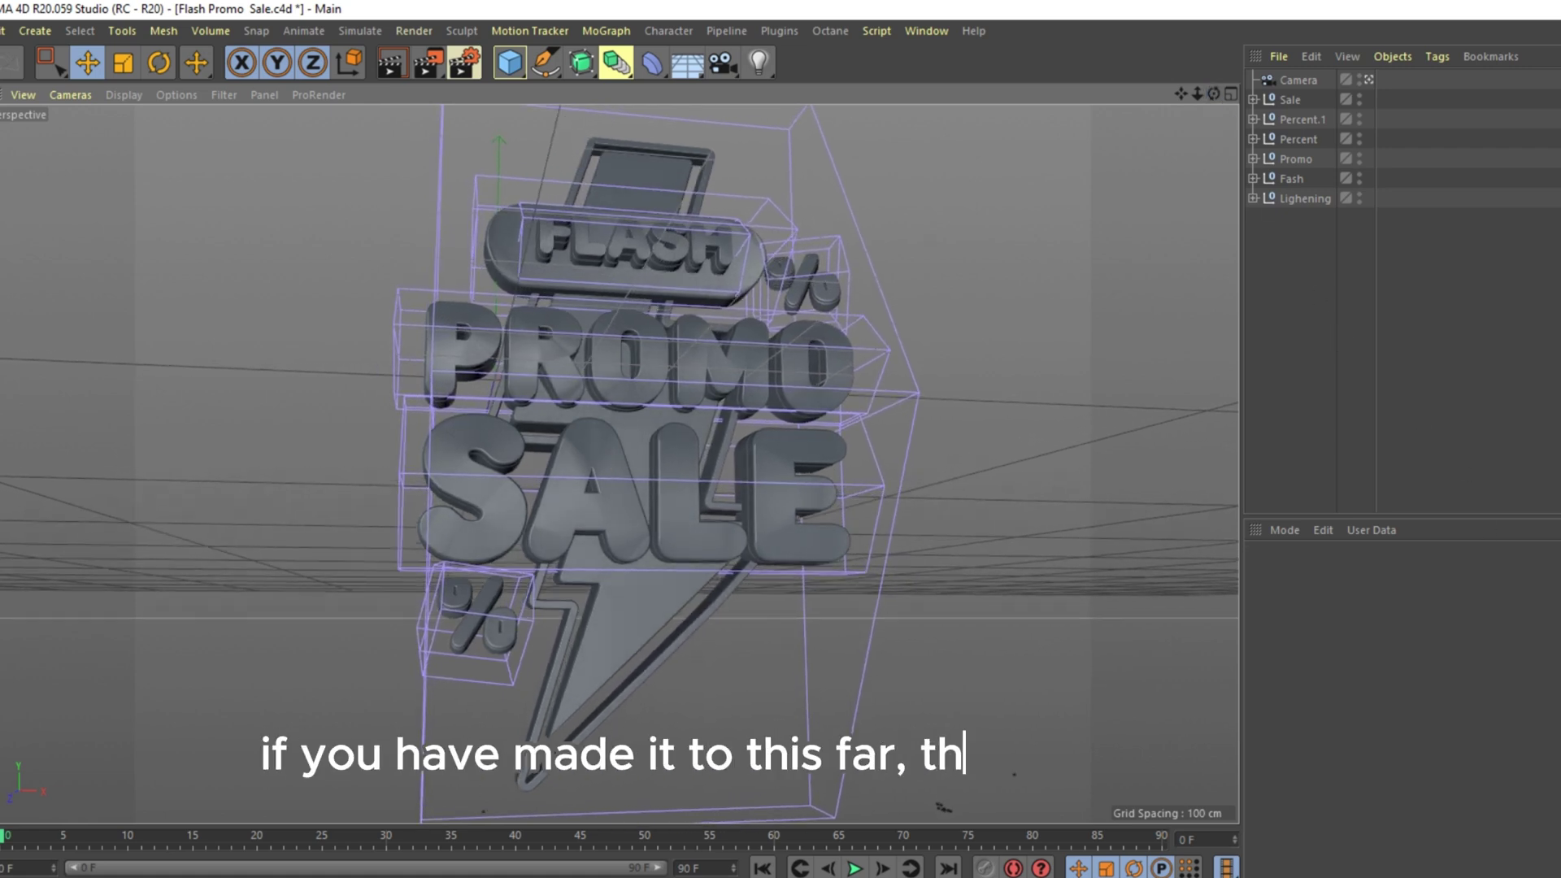
pyautogui.keyDown('alt'); pyautogui.moveTo(612, 463); pyautogui.dragTo(611, 464); pyautogui.keyUp('alt')
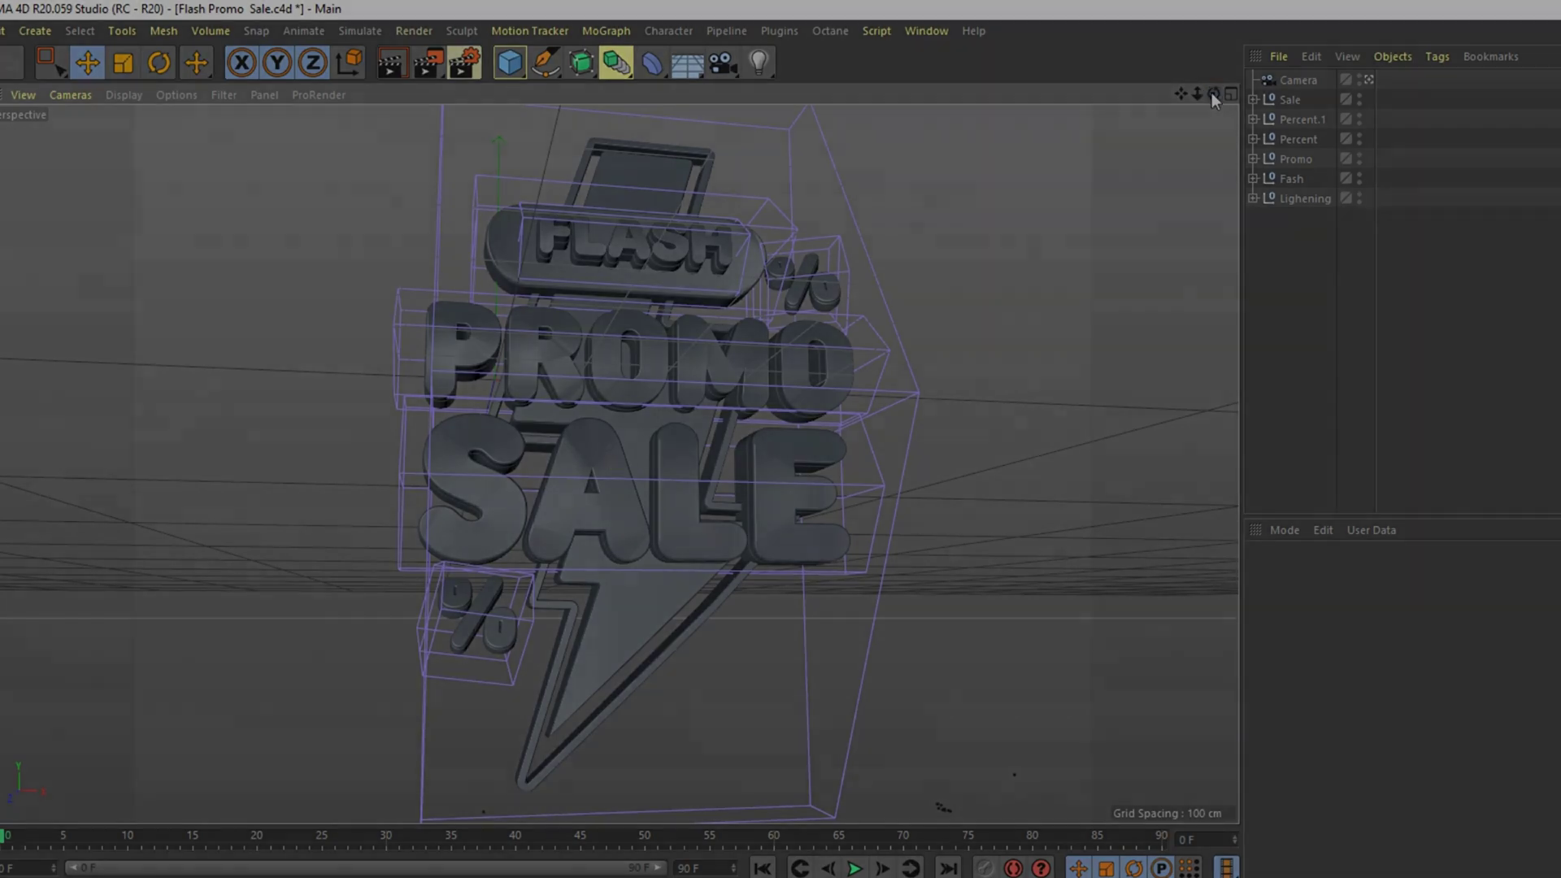